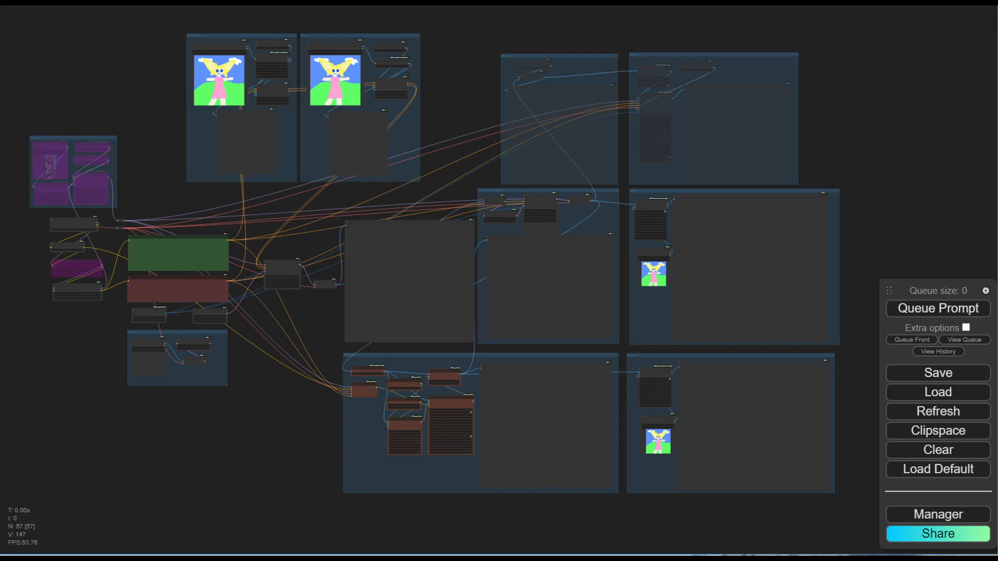
# Queue a generation of the current workflow and look over the node graph.
pyautogui.scroll(9, 150, 329)
pyautogui.click(916, 311)
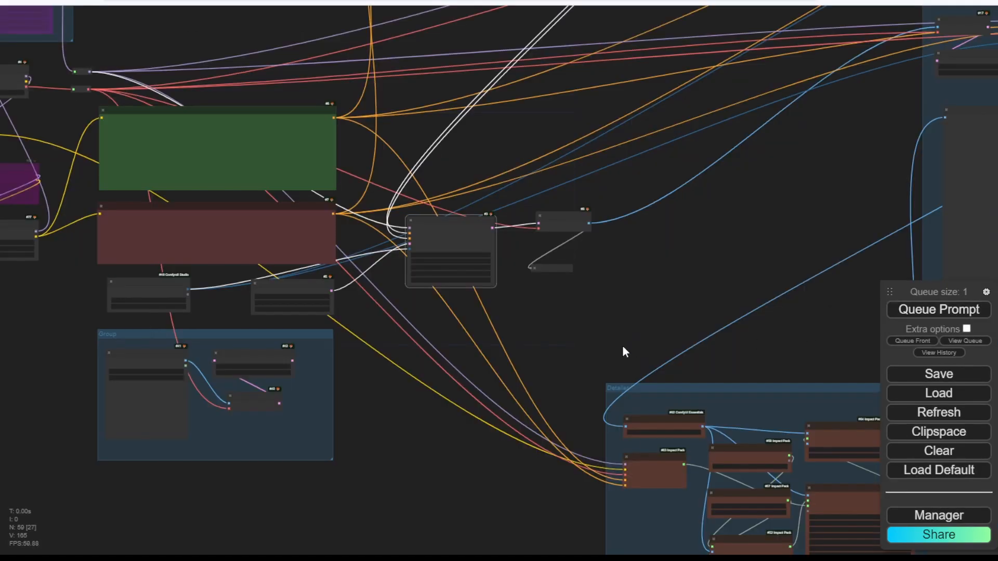
pyautogui.scroll(-2, 568, 335)
pyautogui.moveTo(561, 335); pyautogui.dragTo(611, 469)
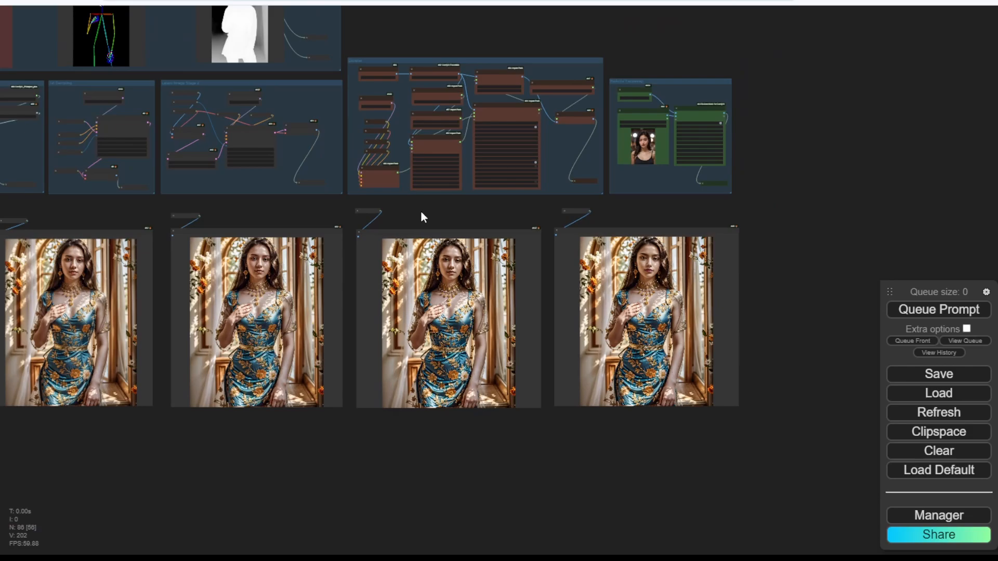
# Look over the generated dress portraits, then bring up the ComfyUI Manager.
pyautogui.moveTo(419, 203); pyautogui.dragTo(824, 247)
pyautogui.scroll(4, 352, 167)
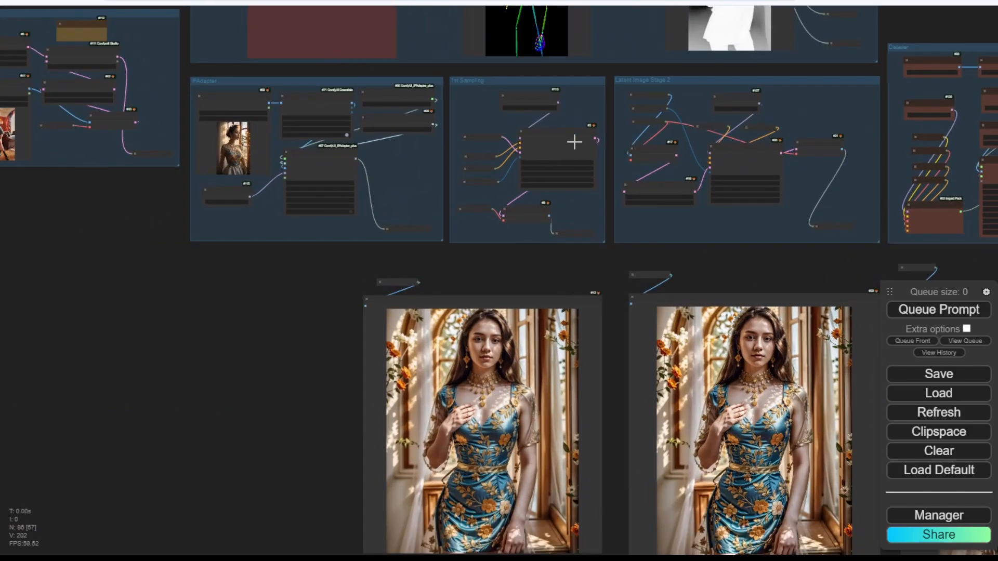
pyautogui.scroll(-2, 762, 263)
pyautogui.scroll(-3, 494, 263)
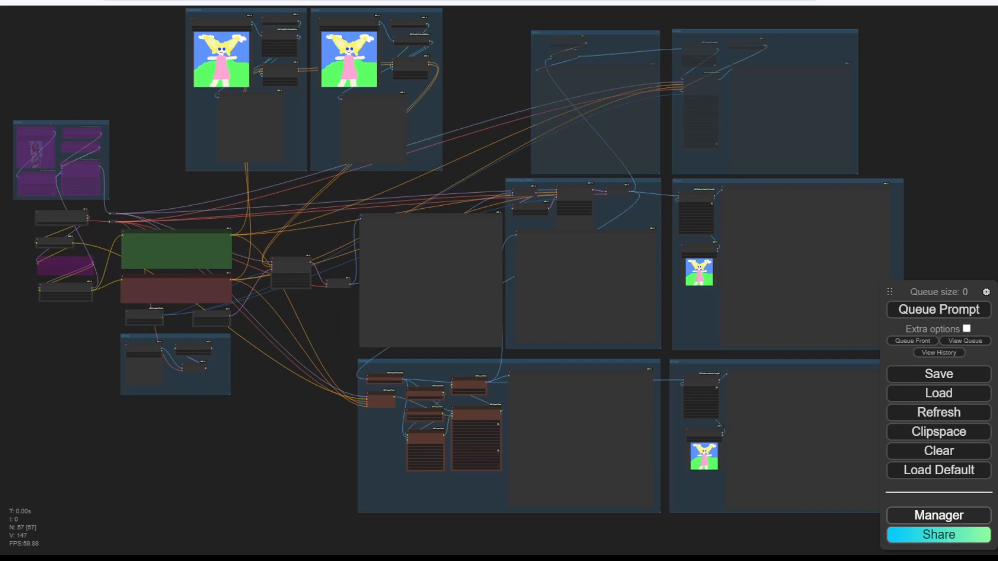
pyautogui.click(938, 515)
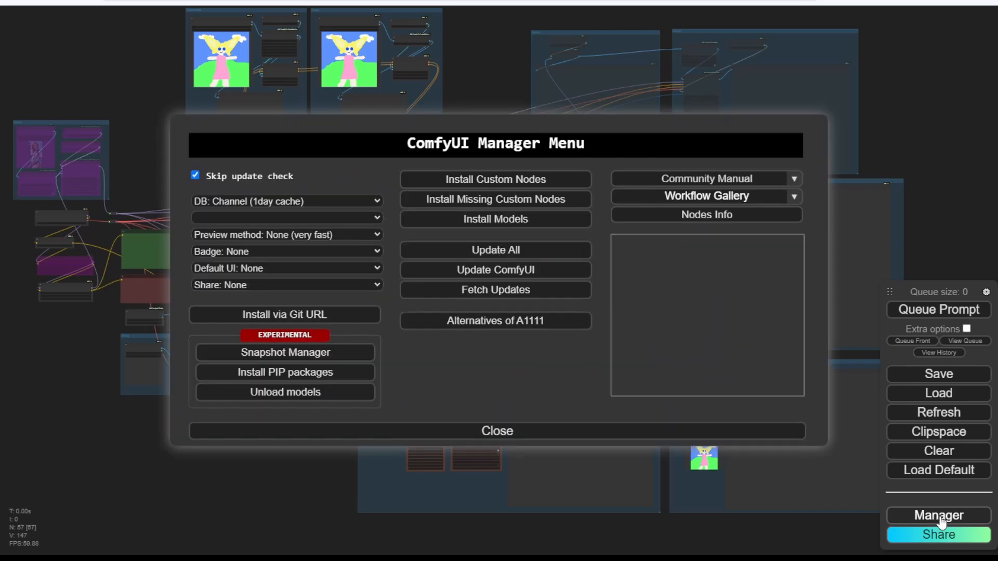
# Search Install Custom Nodes for ComfyUI-KJNodes, confirm it's installed, and close both dialogs.
pyautogui.click(456, 183)
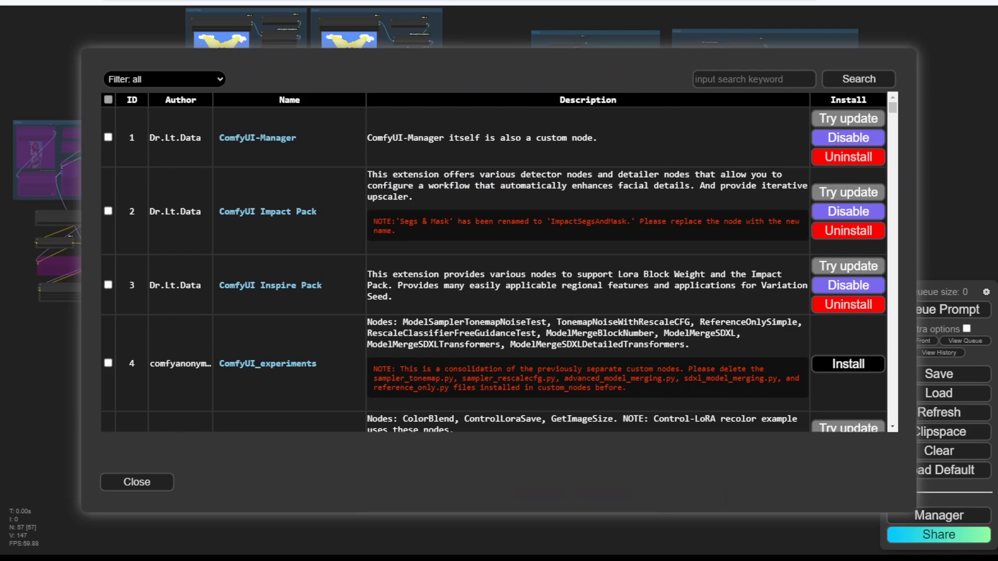
pyautogui.click(773, 79)
pyautogui.write('ComfyUI-KJNodes')
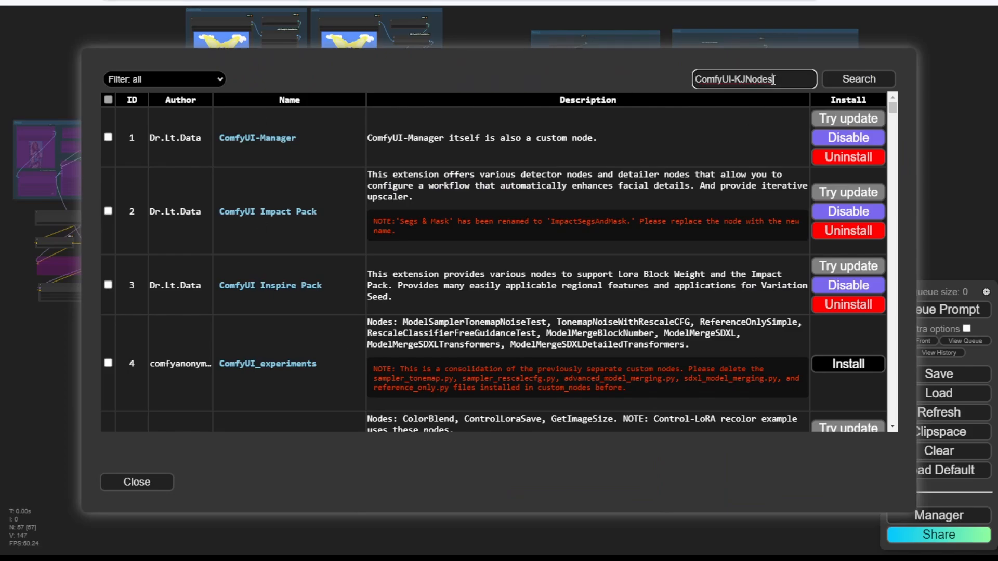
pyautogui.click(861, 83)
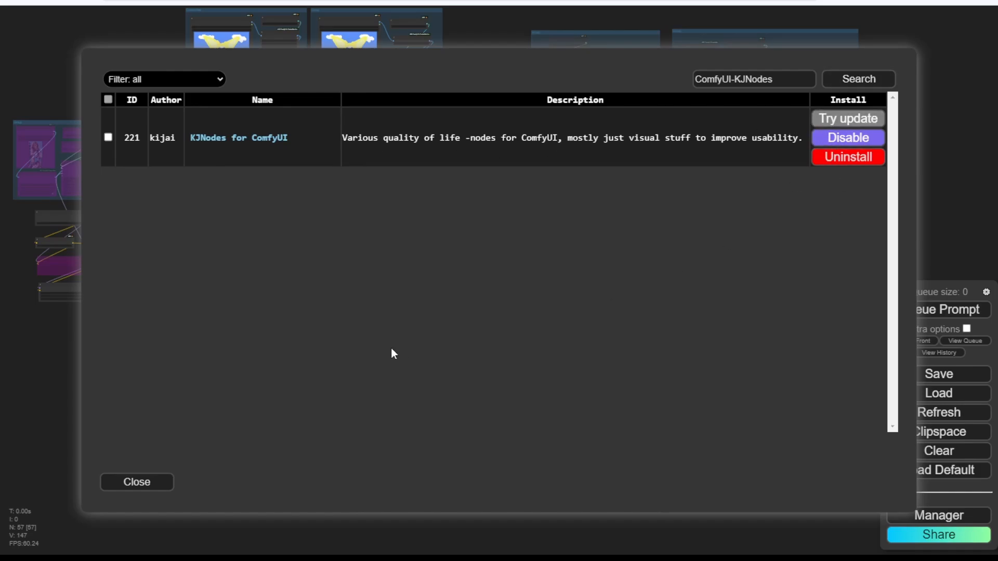
pyautogui.click(136, 489)
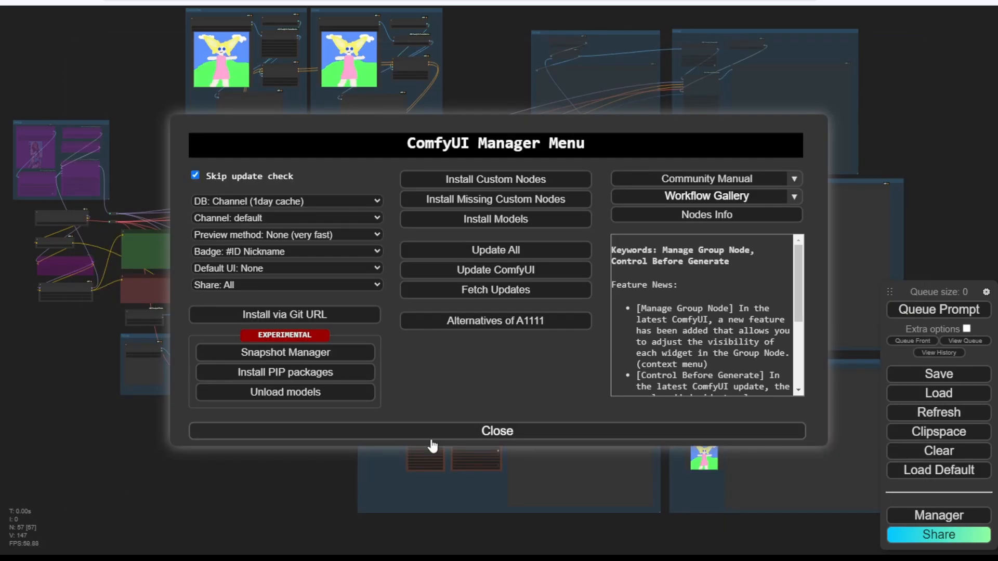
pyautogui.click(432, 436)
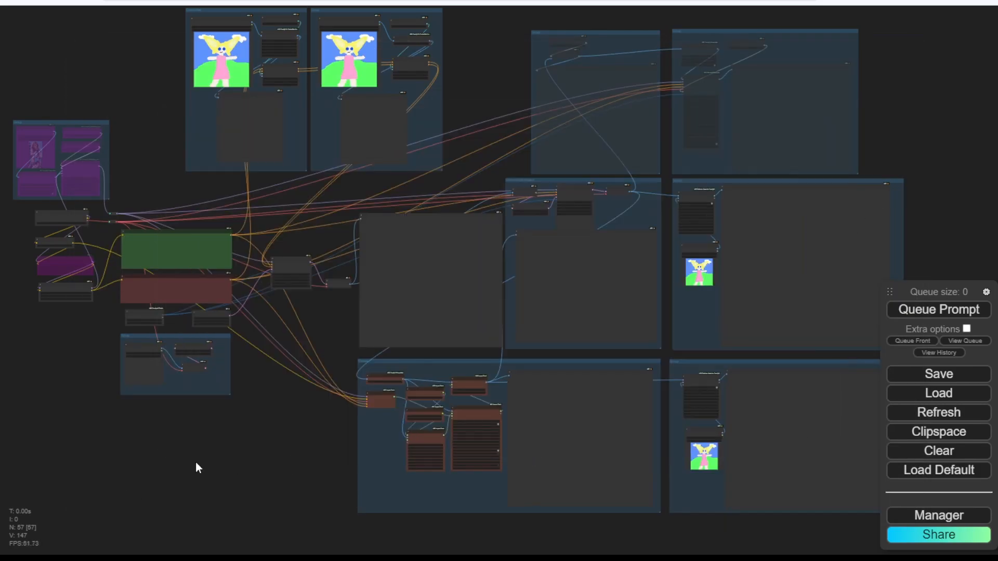
# Browse the KJNodes category of the canvas Add Node menu beside the Detailer group.
pyautogui.scroll(10, 262, 414)
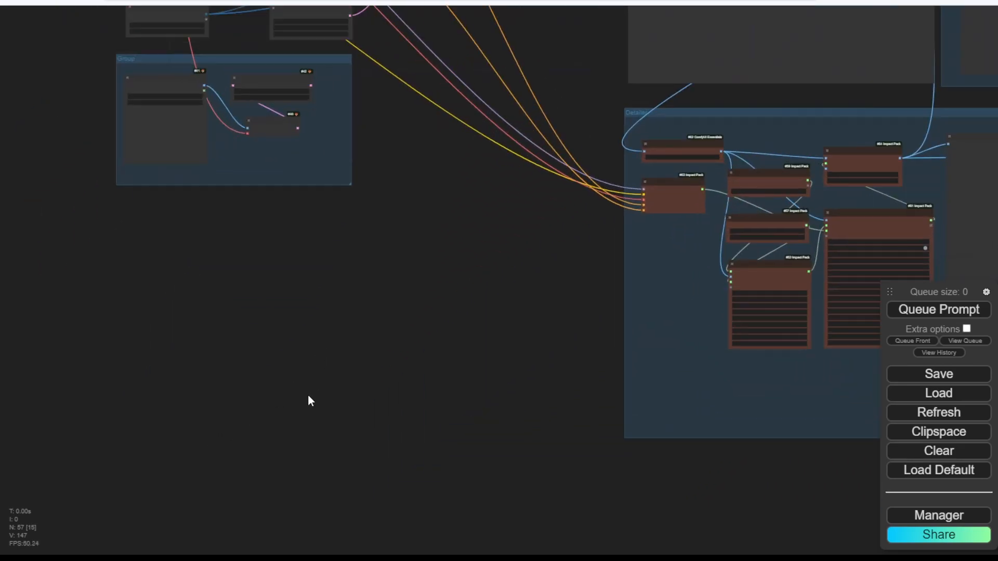
pyautogui.moveTo(375, 360); pyautogui.dragTo(449, 331)
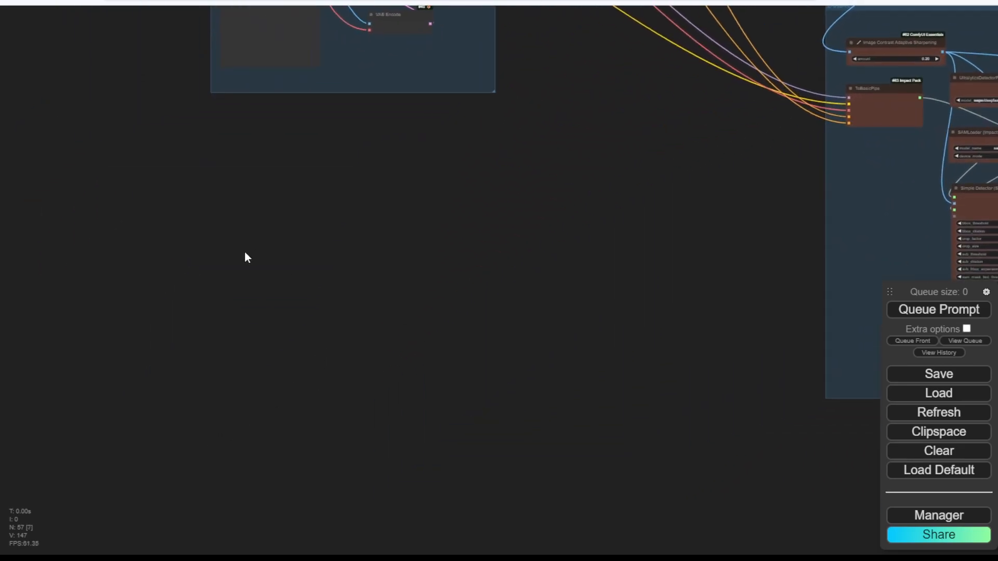
pyautogui.rightClick(245, 252)
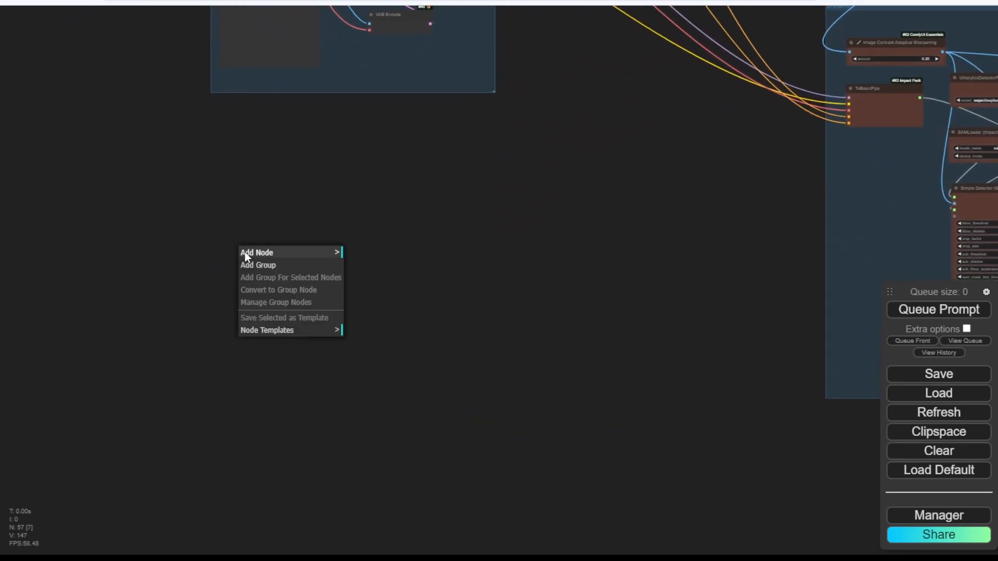
pyautogui.click(341, 254)
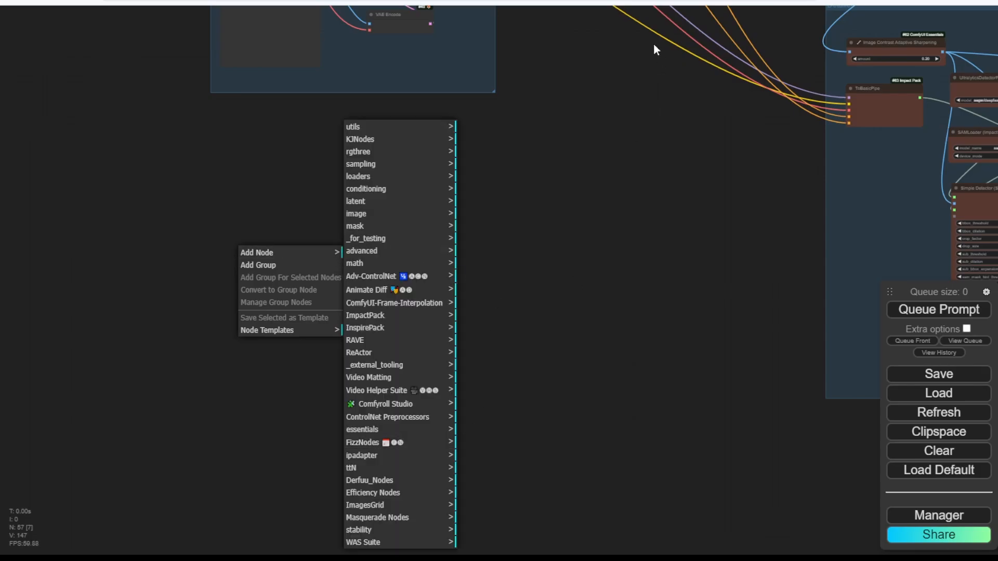
pyautogui.click(395, 140)
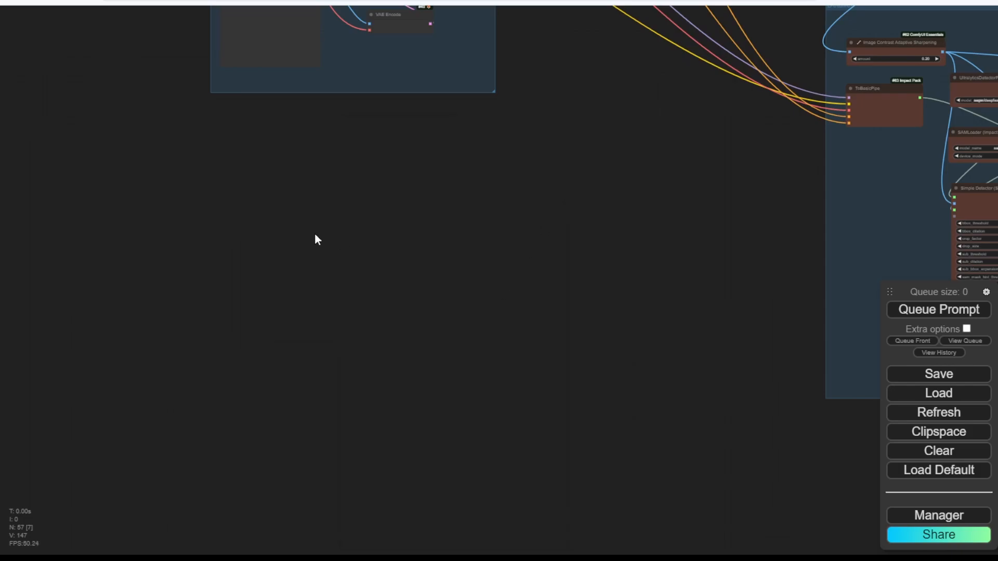
# Add a SetNode from canvas search and name its constant Image_Result.
pyautogui.doubleClick(305, 241)
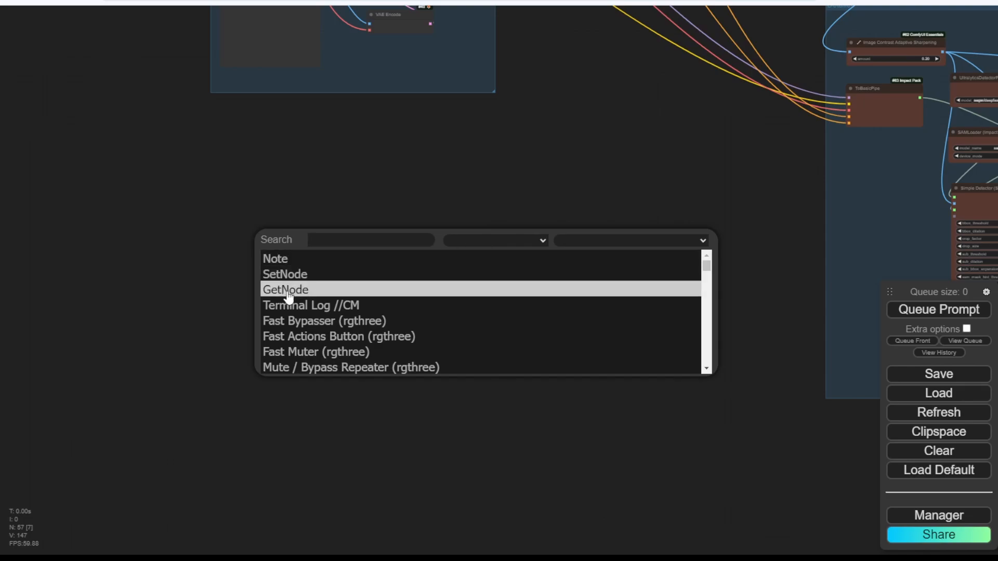
pyautogui.click(289, 276)
pyautogui.scroll(7, 415, 280)
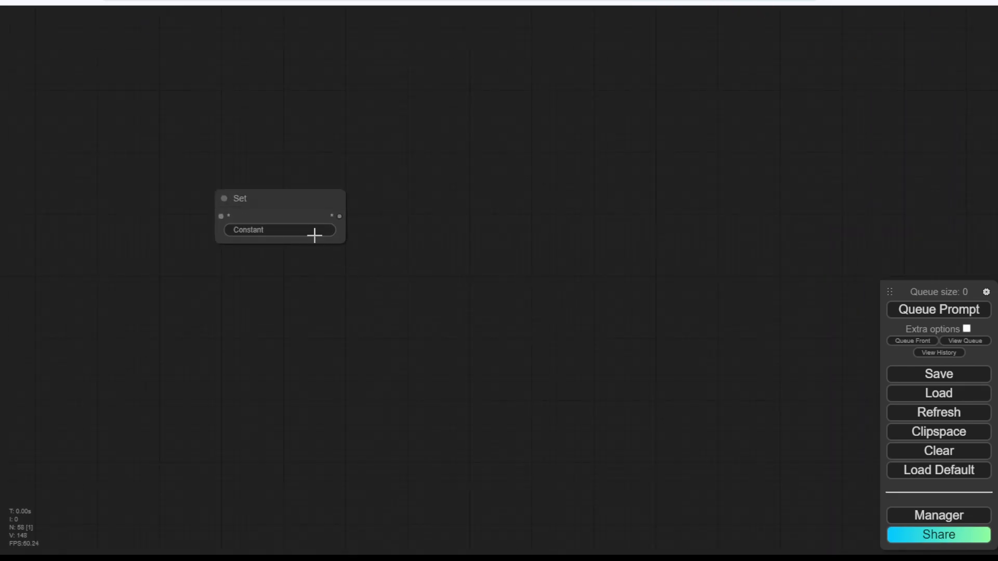
pyautogui.click(304, 229)
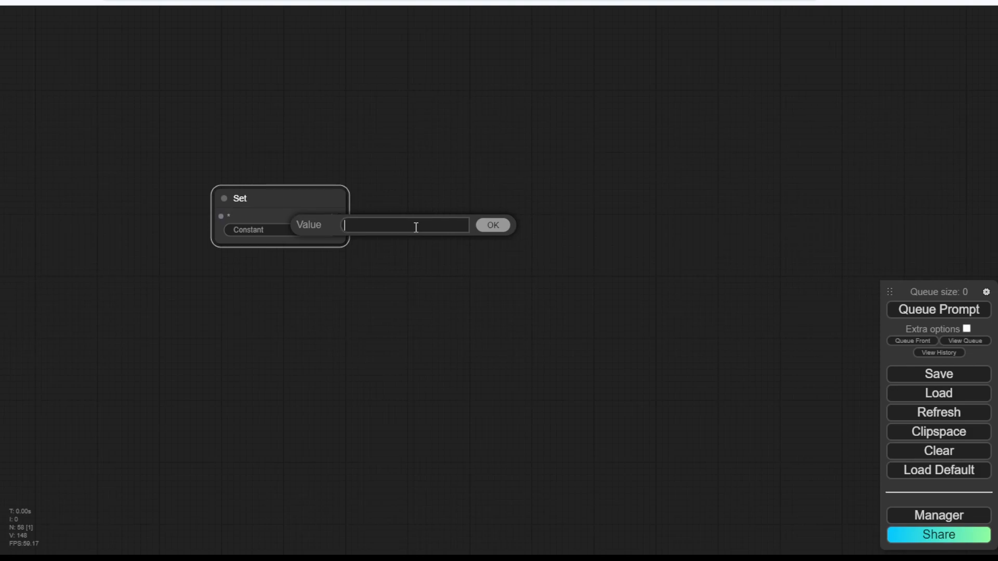
pyautogui.write('Image_Result')
pyautogui.press('Return')
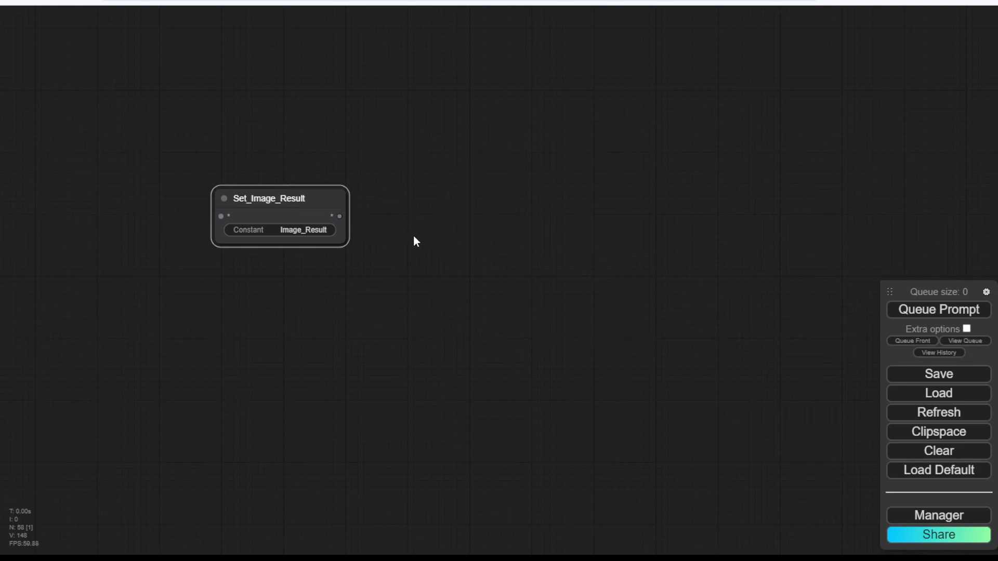
pyautogui.scroll(-11, 413, 236)
pyautogui.moveTo(388, 159); pyautogui.dragTo(285, 345)
pyautogui.moveTo(404, 213); pyautogui.dragTo(325, 239)
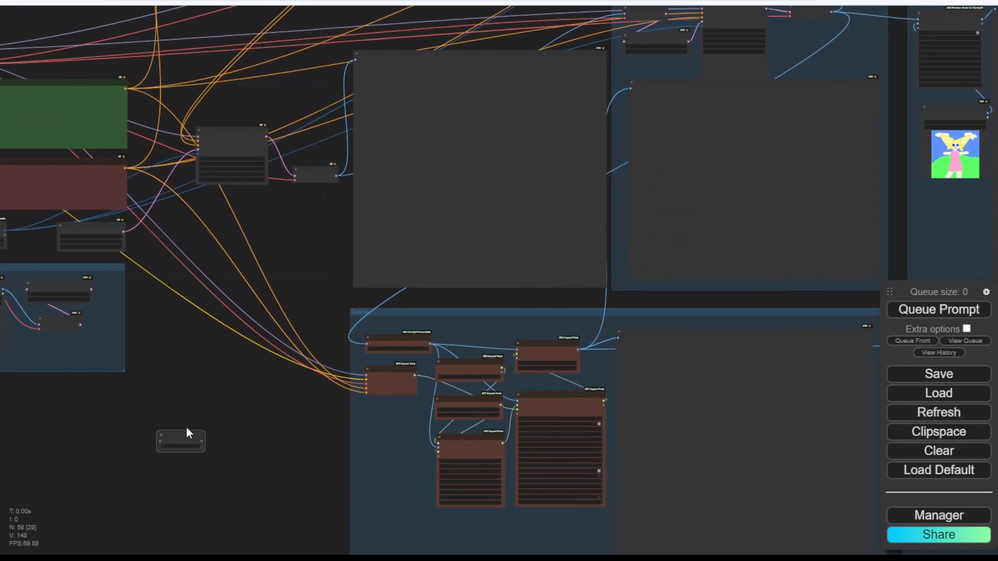
# Place Set_Image_Result beside VAE Decode, wire IMAGE into it, and collapse it.
pyautogui.moveTo(187, 428); pyautogui.dragTo(317, 215)
pyautogui.scroll(8, 318, 198)
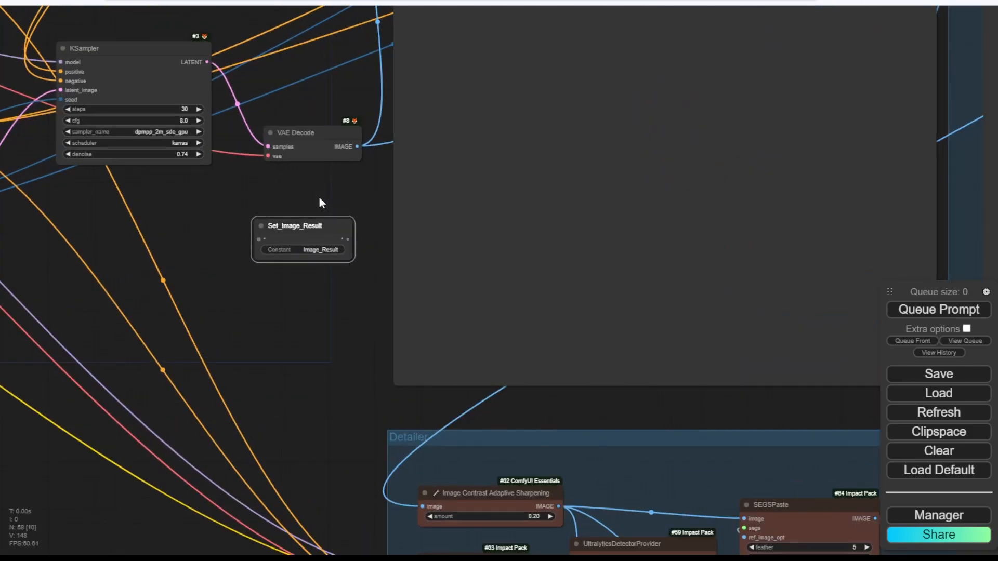
pyautogui.scroll(3, 319, 200)
pyautogui.moveTo(369, 130); pyautogui.dragTo(238, 254)
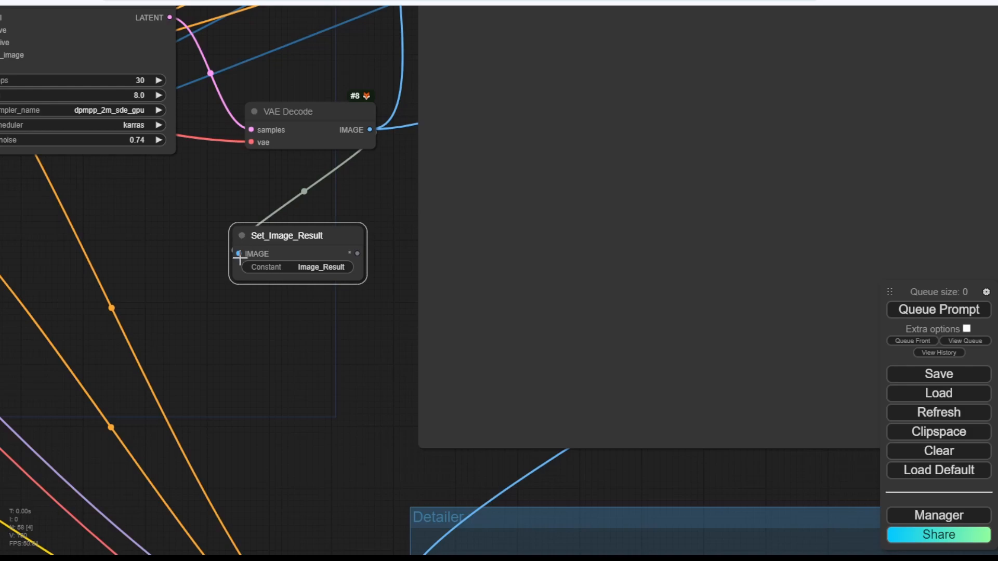
pyautogui.click(240, 234)
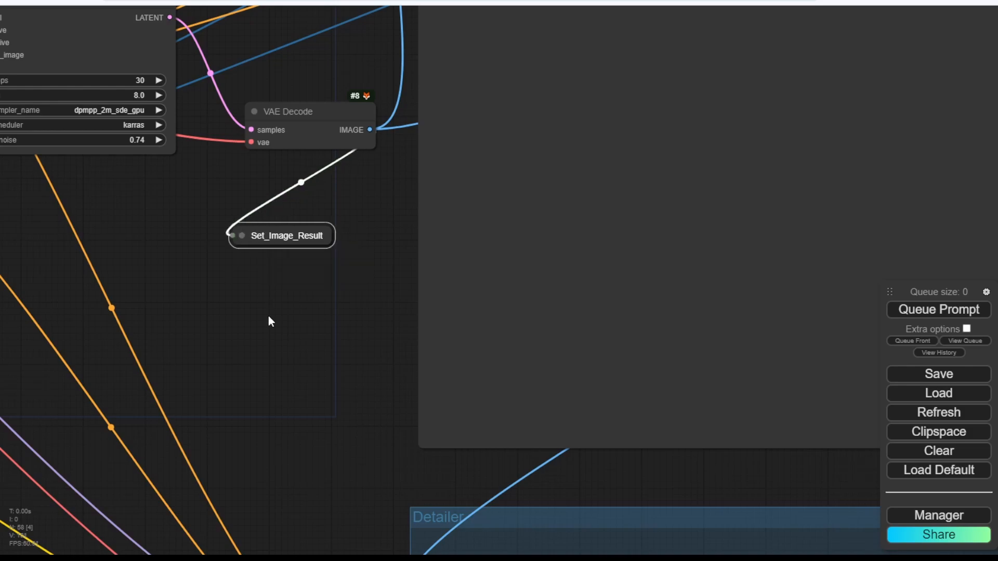
pyautogui.click(242, 235)
pyautogui.click(242, 235)
pyautogui.click(242, 235)
pyautogui.click(243, 235)
# Remove the existing link from Preview Image's images input.
pyautogui.scroll(-3, 307, 305)
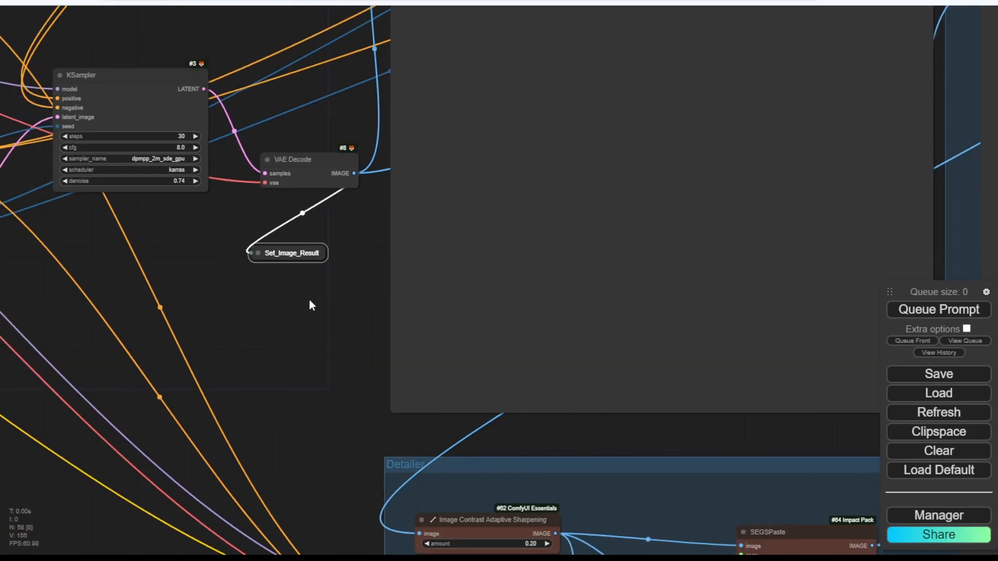
pyautogui.scroll(-3, 311, 297)
pyautogui.moveTo(334, 298); pyautogui.dragTo(340, 339)
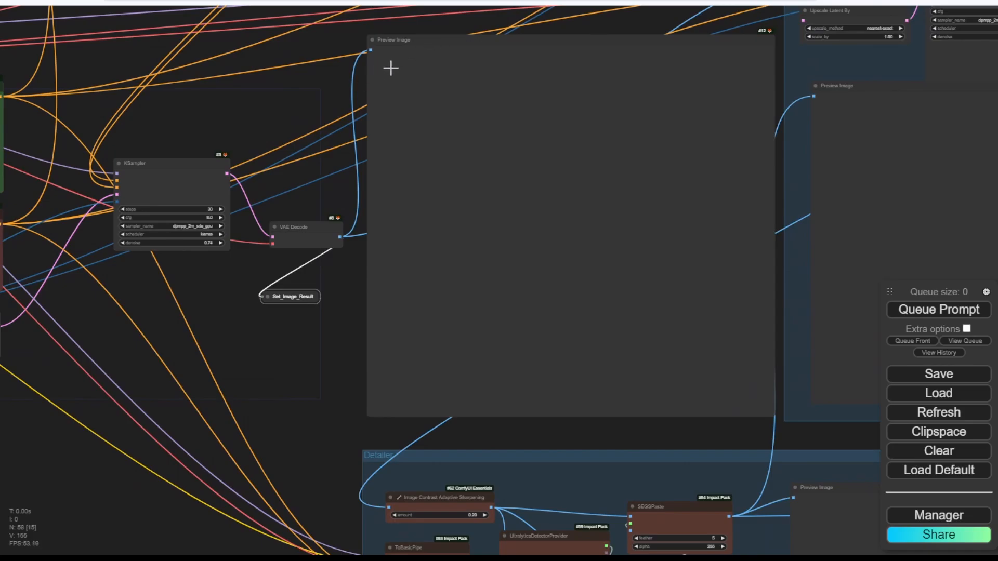
pyautogui.scroll(3, 390, 67)
pyautogui.moveTo(362, 44); pyautogui.dragTo(312, 33)
# Move Preview Image down-left and add a GetNode beside it.
pyautogui.moveTo(509, 52); pyautogui.dragTo(412, 160)
pyautogui.moveTo(380, 200); pyautogui.dragTo(157, 367)
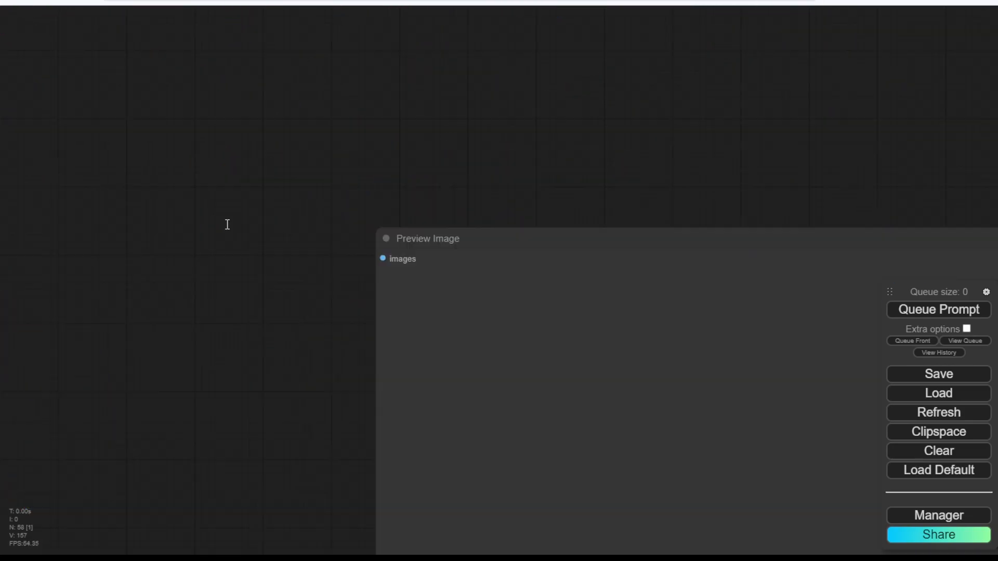
pyautogui.doubleClick(227, 224)
pyautogui.click(230, 270)
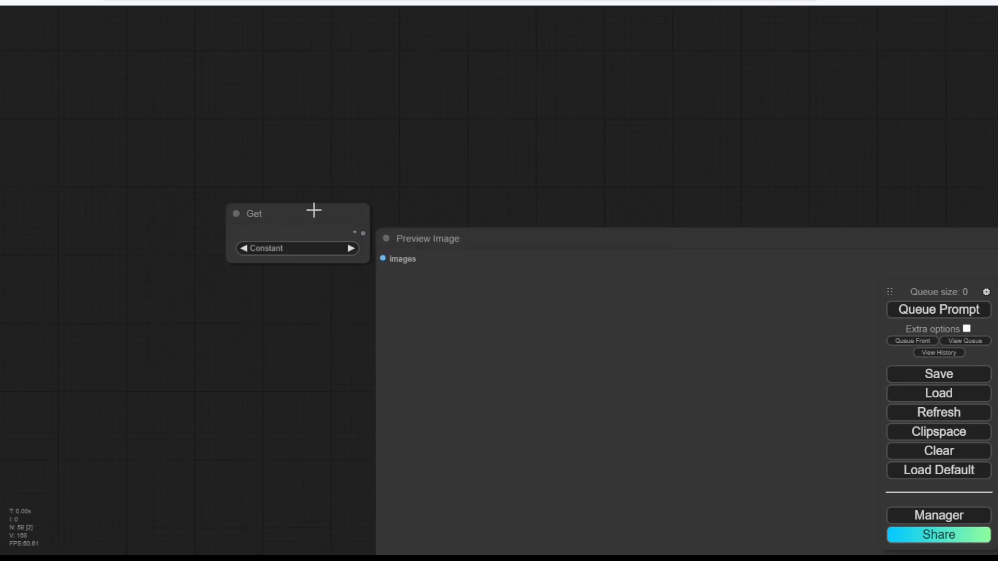
pyautogui.moveTo(322, 213); pyautogui.dragTo(202, 203)
# Set the Get node to Image_Result and wire it into Preview Image's images input.
pyautogui.click(183, 242)
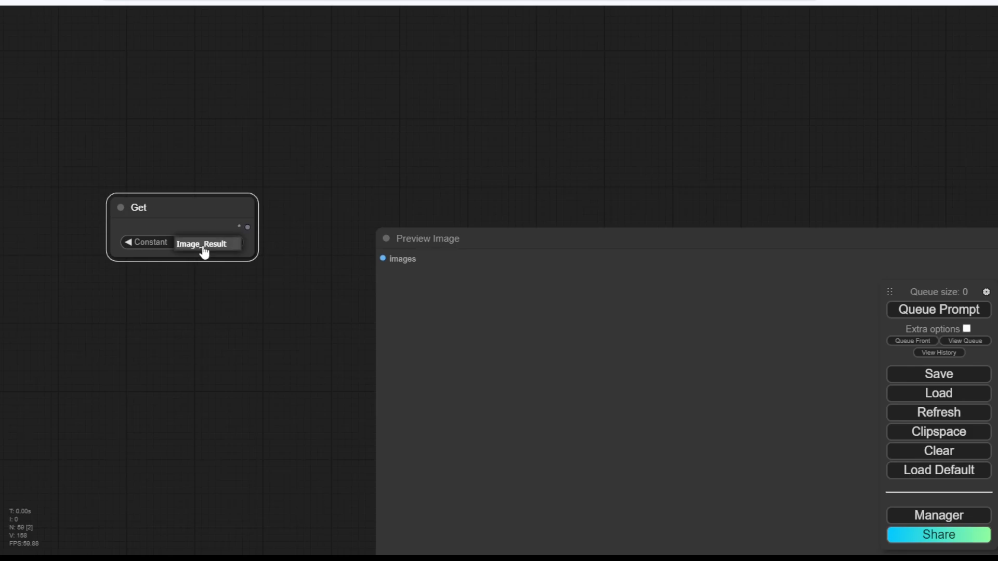
pyautogui.click(218, 248)
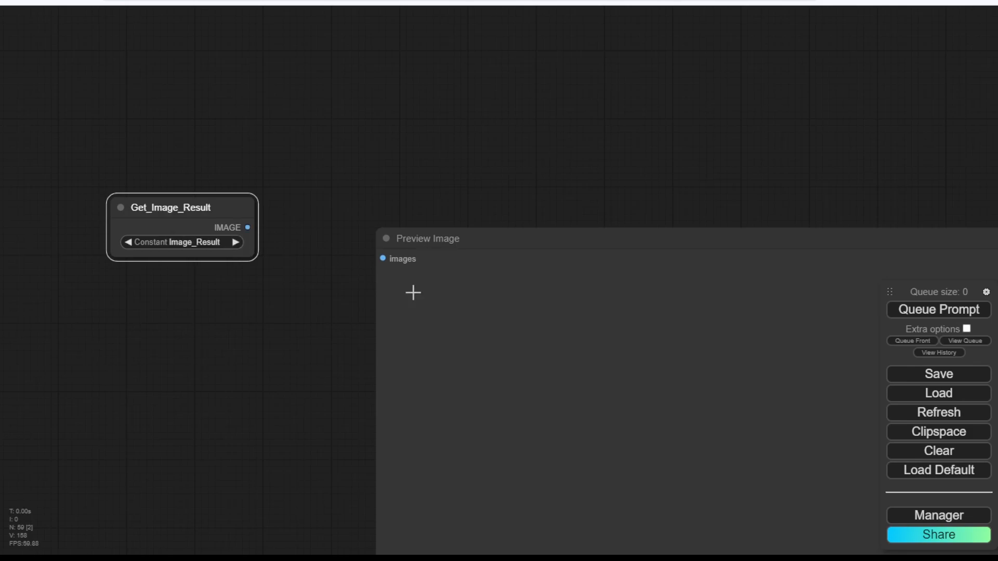
pyautogui.moveTo(248, 227); pyautogui.dragTo(383, 258)
pyautogui.click(350, 319)
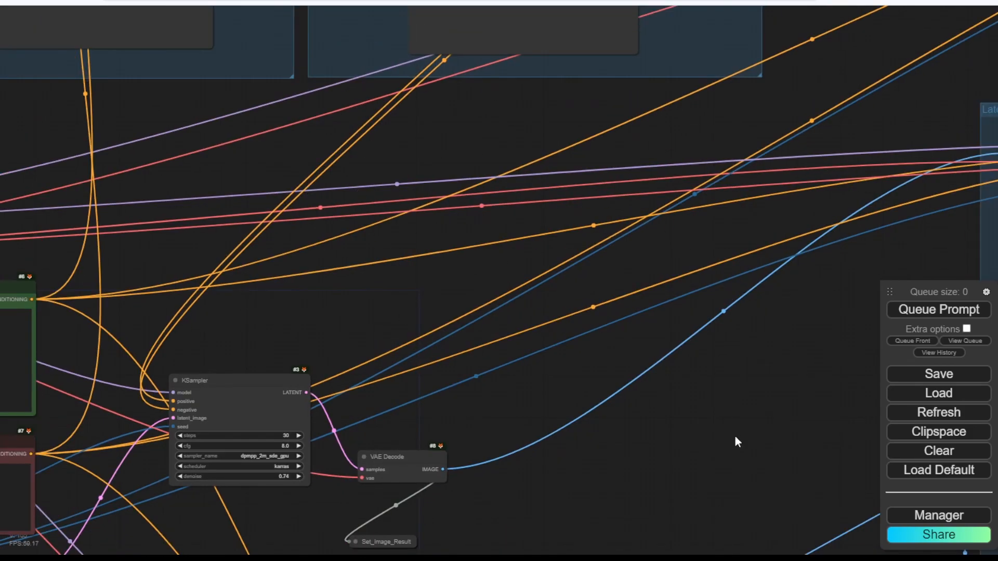
# Move the KSampler node further down in the workflow.
pyautogui.scroll(-3, 735, 442)
pyautogui.moveTo(685, 431); pyautogui.dragTo(605, 223)
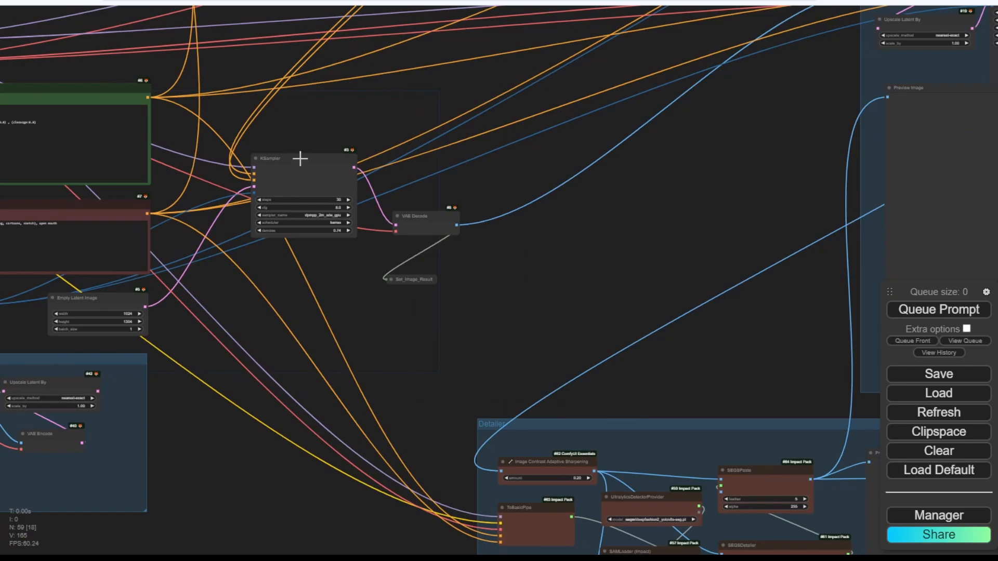
pyautogui.moveTo(300, 159); pyautogui.dragTo(283, 221)
pyautogui.moveTo(424, 346); pyautogui.dragTo(503, 325)
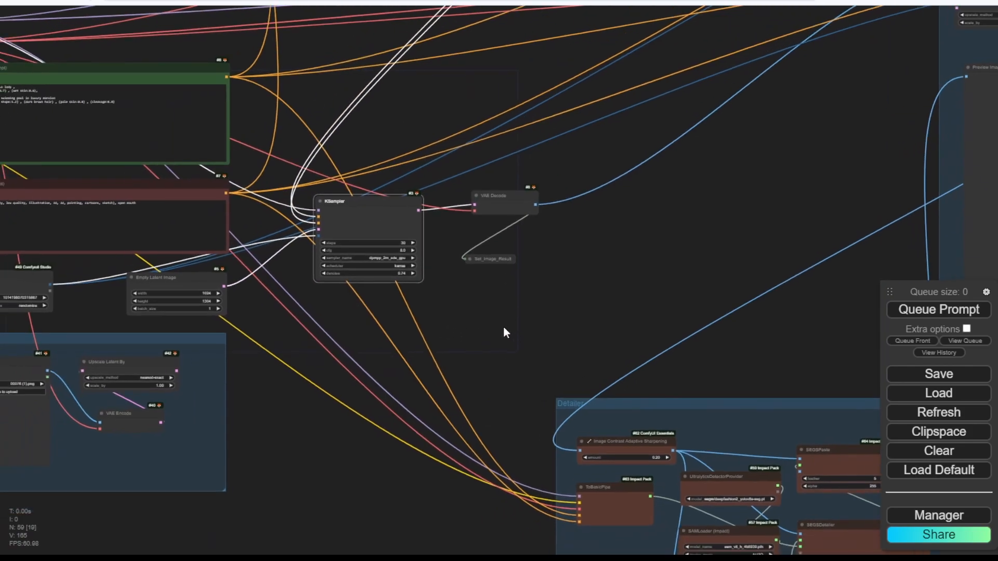
pyautogui.scroll(-2, 666, 324)
# Queue a new generation and view the resulting floral-dress portrait previews.
pyautogui.click(930, 312)
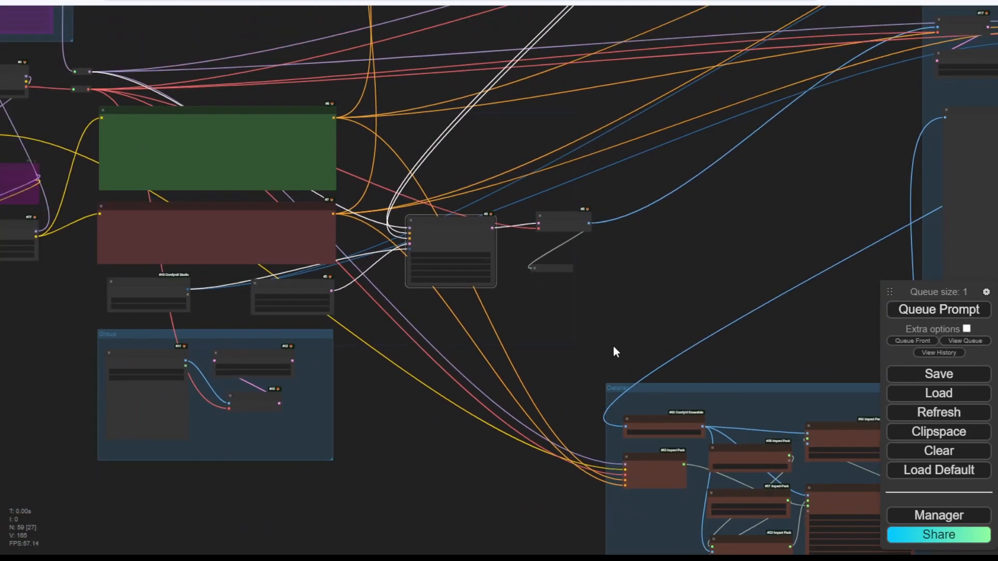
pyautogui.scroll(-2, 559, 330)
pyautogui.moveTo(551, 327); pyautogui.dragTo(615, 431)
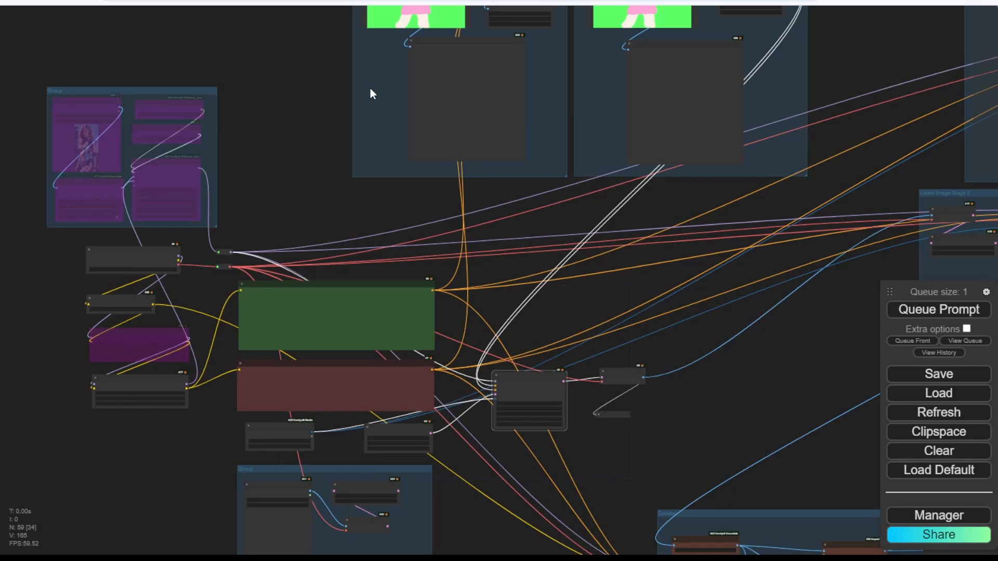
pyautogui.moveTo(296, 213); pyautogui.dragTo(296, 42)
pyautogui.scroll(4, 323, 165)
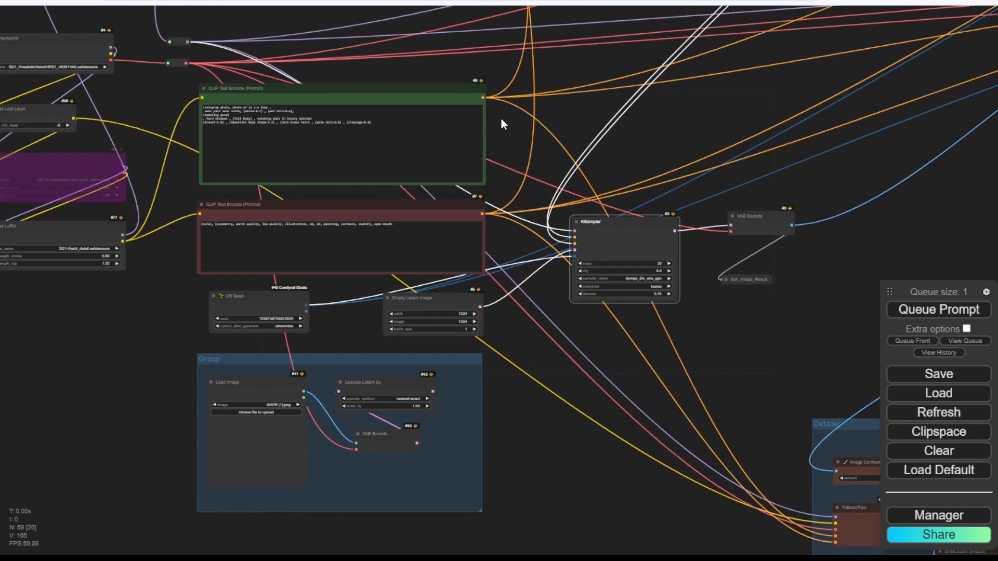
pyautogui.moveTo(753, 368); pyautogui.dragTo(747, 173)
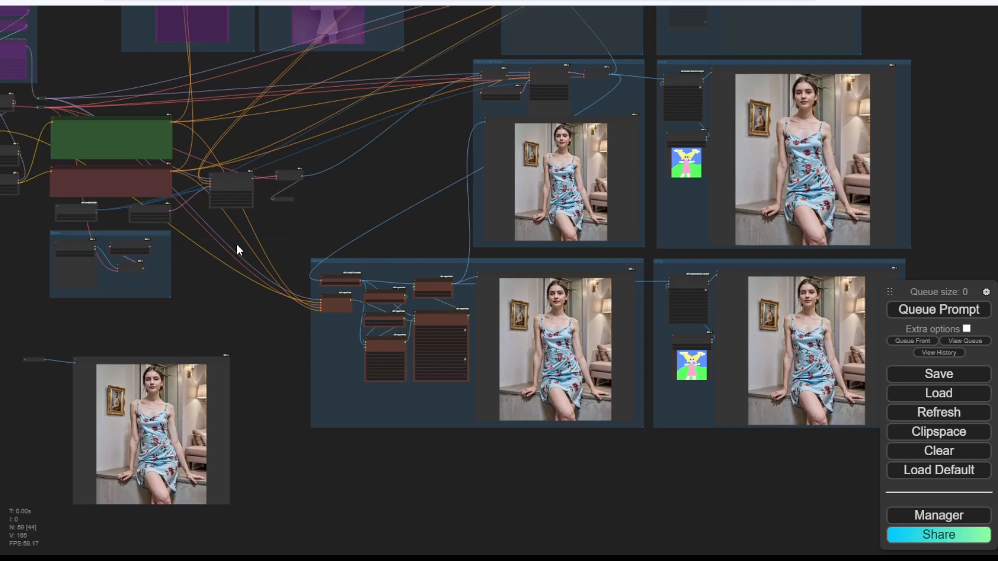
pyautogui.moveTo(110, 338); pyautogui.dragTo(221, 338)
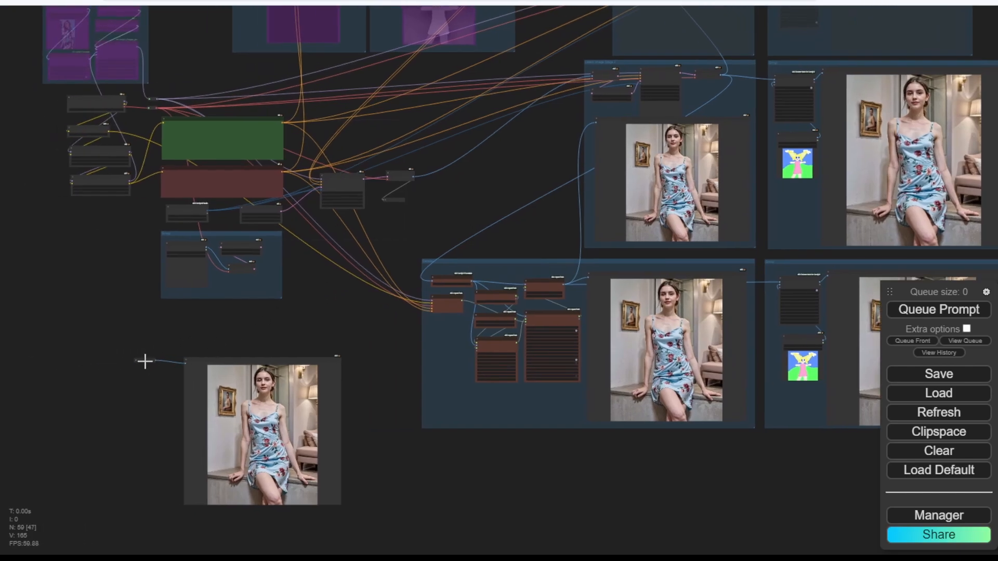
pyautogui.moveTo(144, 361); pyautogui.dragTo(364, 294)
pyautogui.scroll(7, 239, 326)
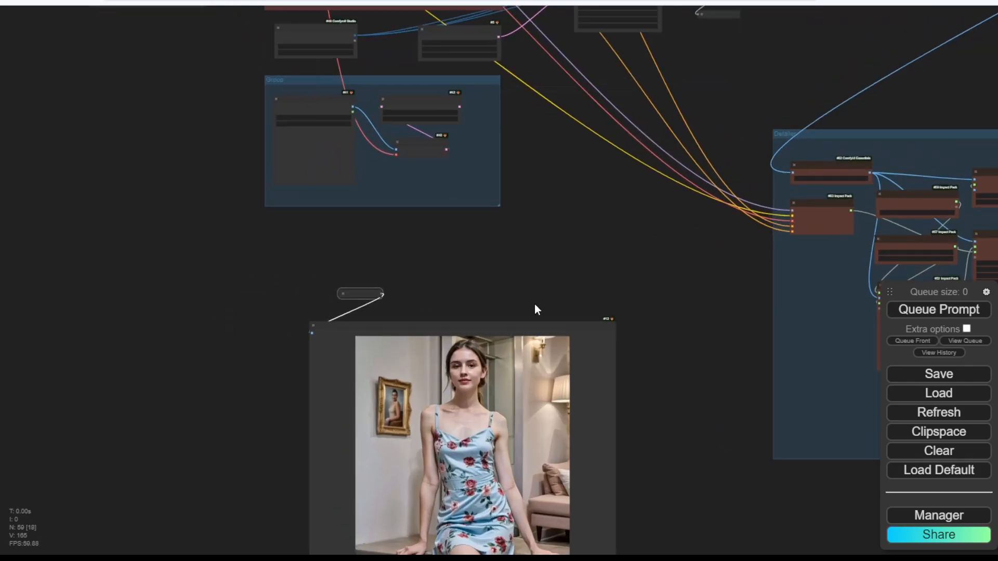
pyautogui.moveTo(526, 297); pyautogui.dragTo(454, 298)
pyautogui.scroll(-2, 440, 378)
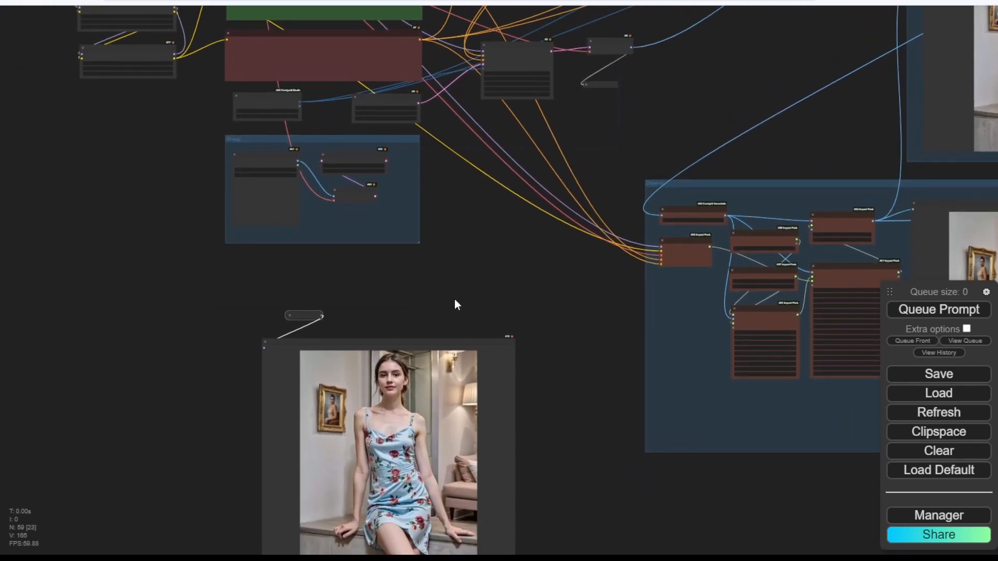
pyautogui.moveTo(527, 200); pyautogui.dragTo(372, 283)
pyautogui.scroll(4, 418, 238)
pyautogui.moveTo(587, 90); pyautogui.dragTo(254, 432)
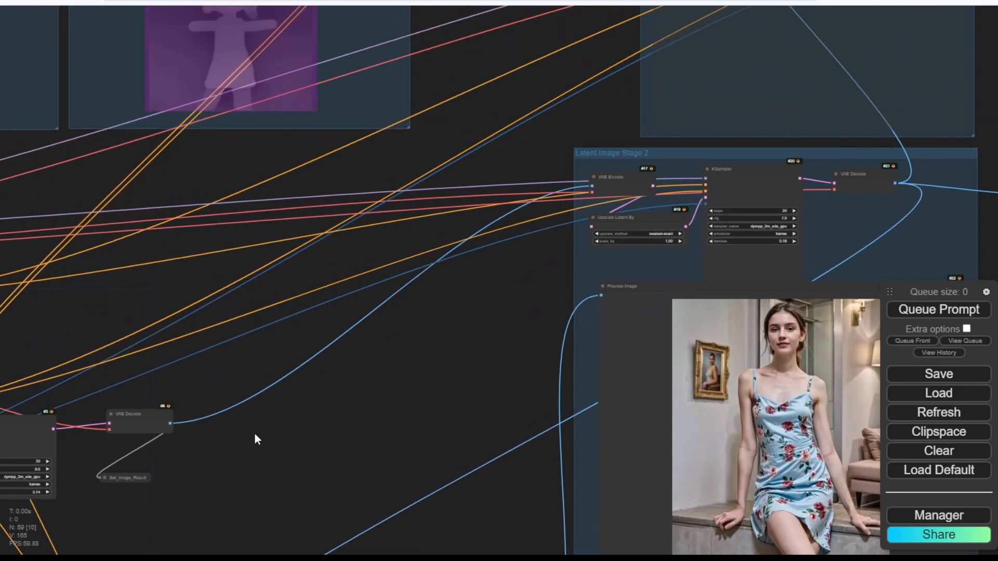
pyautogui.scroll(5, 382, 317)
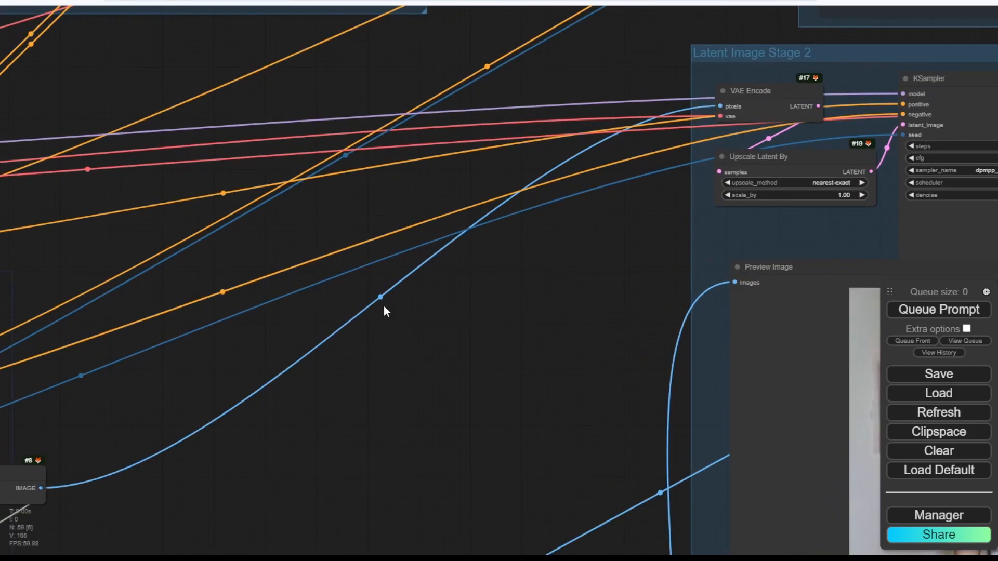
# Delete the light-blue image link and place Set_Image_Result beside VAE Decode's output.
pyautogui.click(379, 297)
pyautogui.click(386, 315)
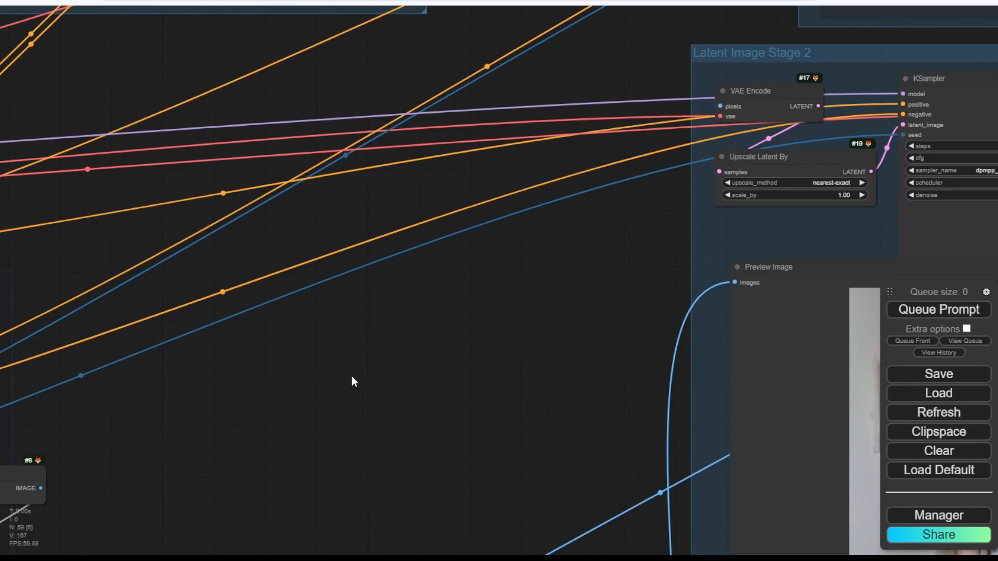
pyautogui.moveTo(286, 421); pyautogui.dragTo(501, 310)
pyautogui.moveTo(200, 468); pyautogui.dragTo(347, 380)
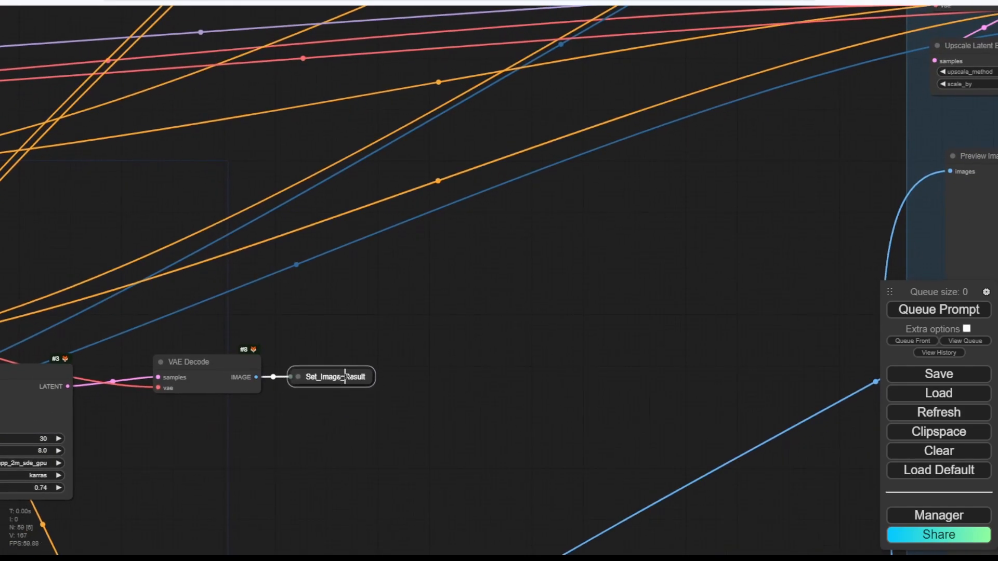
# Lower Upscale Latent By and VAE Encode and place Get_Image_Result above VAE Encode.
pyautogui.scroll(-4, 418, 442)
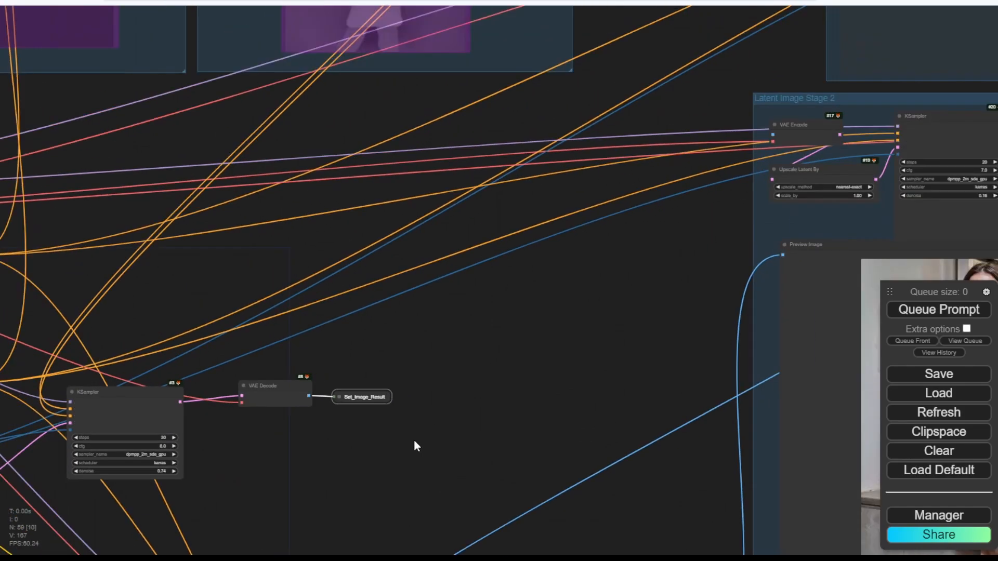
pyautogui.scroll(8, 414, 438)
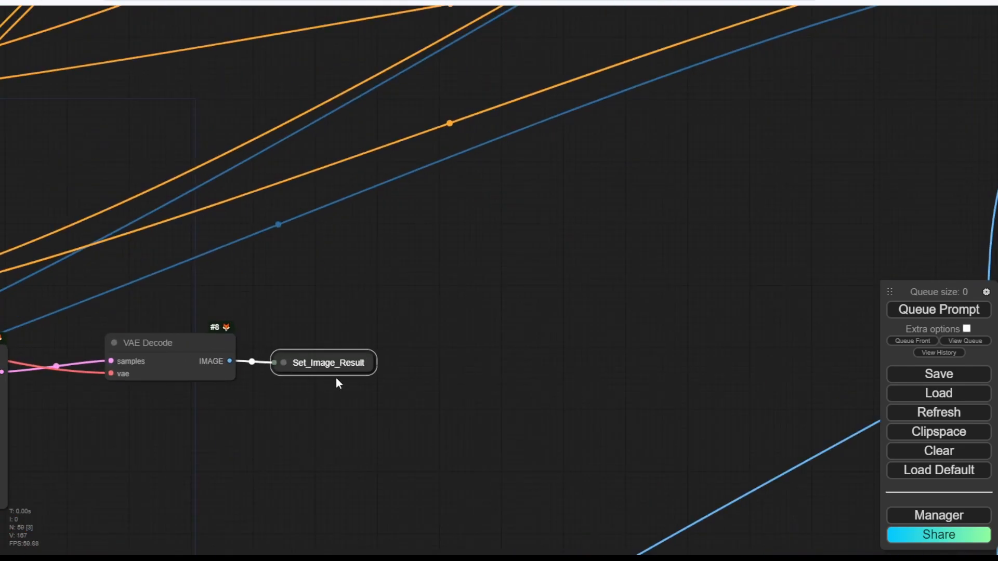
pyautogui.scroll(-5, 330, 440)
pyautogui.moveTo(308, 464); pyautogui.dragTo(457, 244)
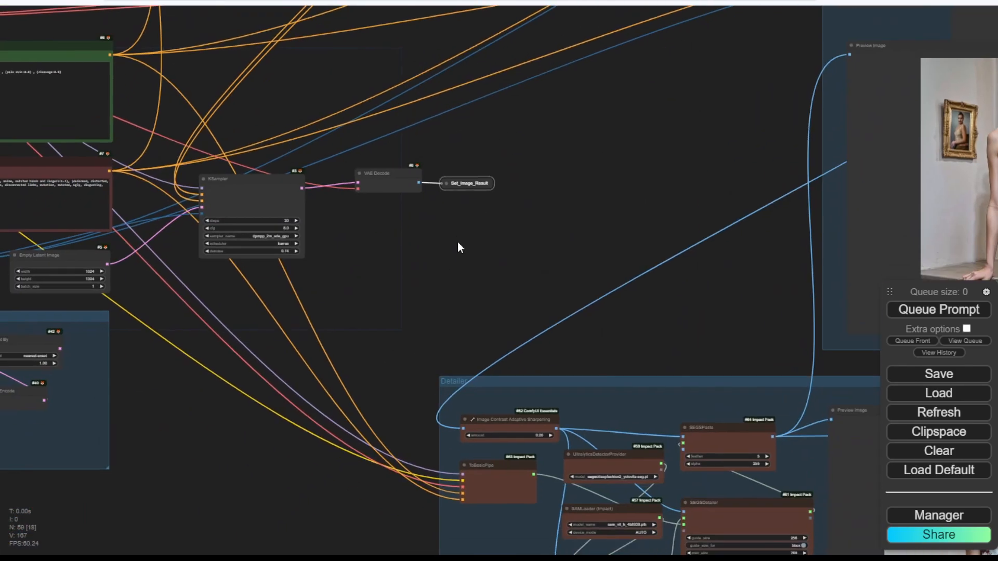
pyautogui.scroll(-4, 432, 279)
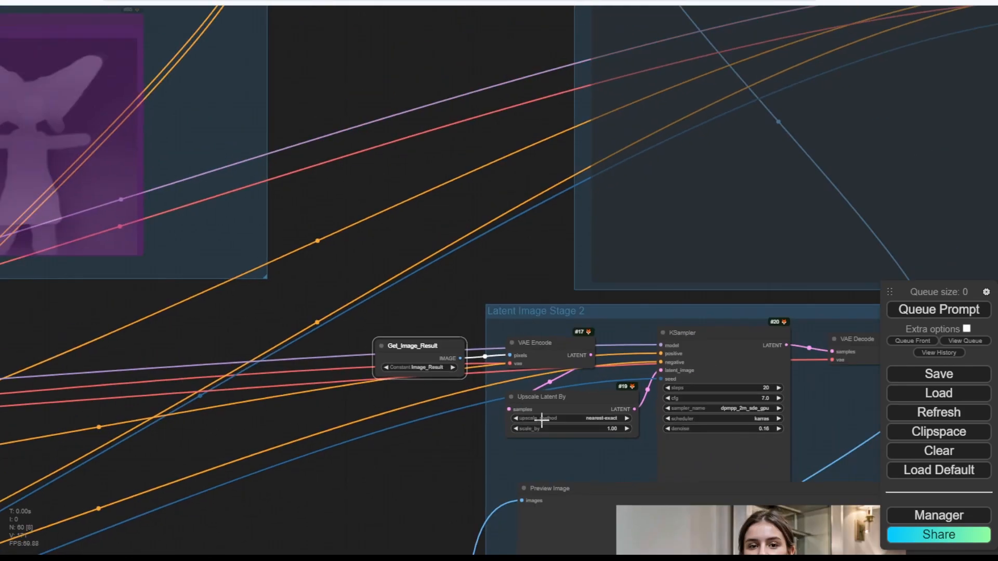
pyautogui.moveTo(553, 407); pyautogui.dragTo(550, 437)
pyautogui.moveTo(565, 340); pyautogui.dragTo(571, 379)
pyautogui.moveTo(431, 346); pyautogui.dragTo(564, 331)
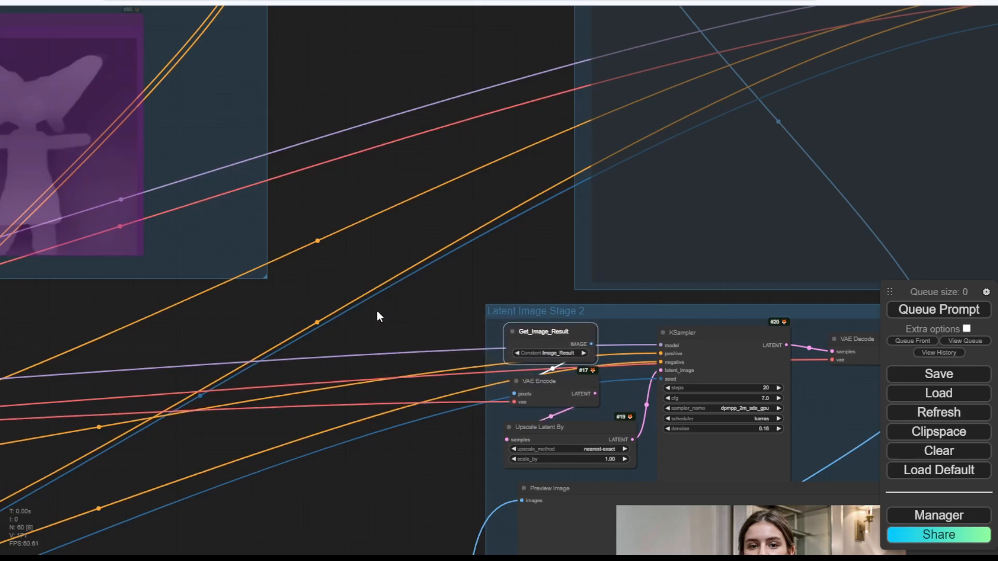
# Shrink the Stage 2 Preview Image and move it right and down.
pyautogui.scroll(-4, 436, 345)
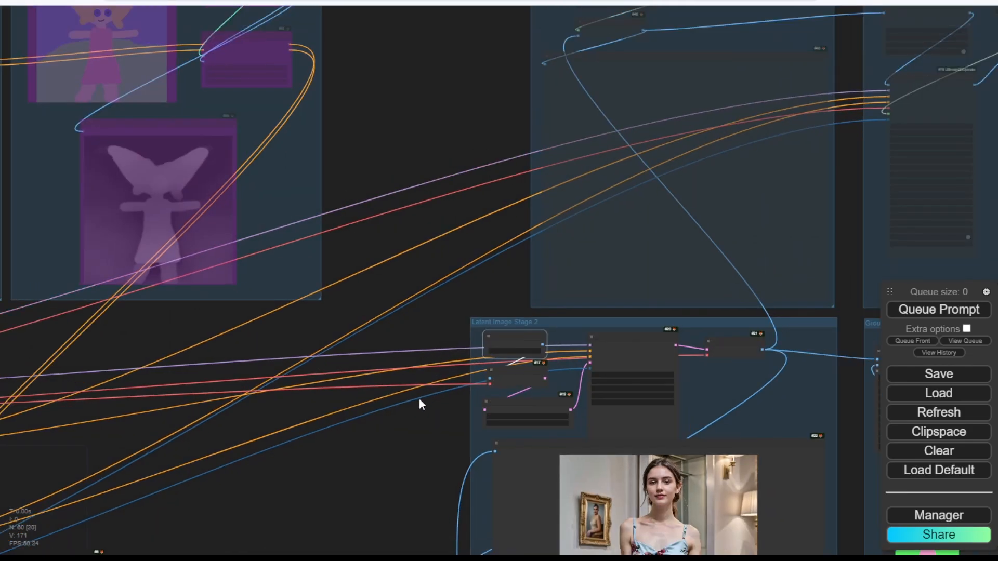
pyautogui.moveTo(419, 398); pyautogui.dragTo(306, 177)
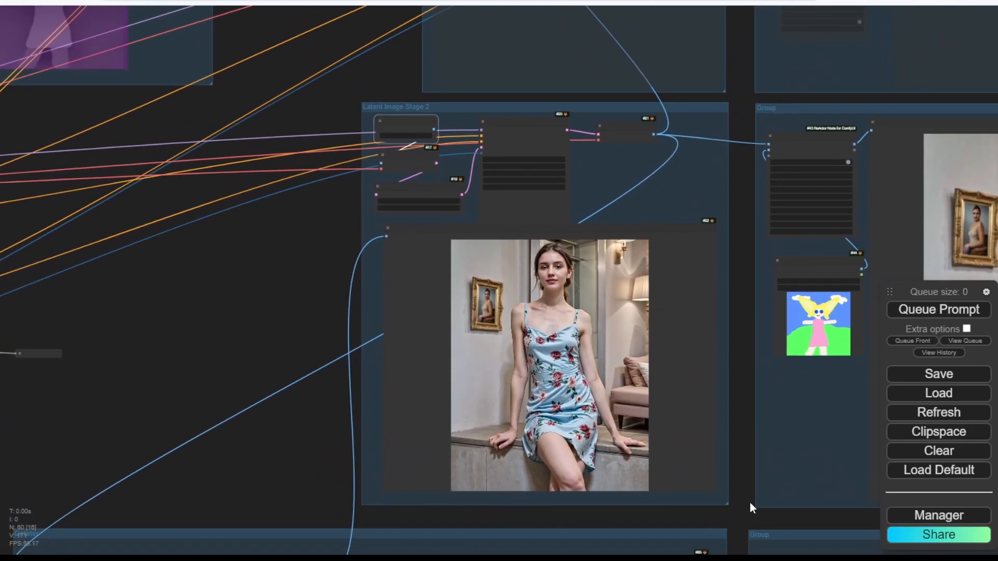
pyautogui.moveTo(715, 489); pyautogui.dragTo(626, 460)
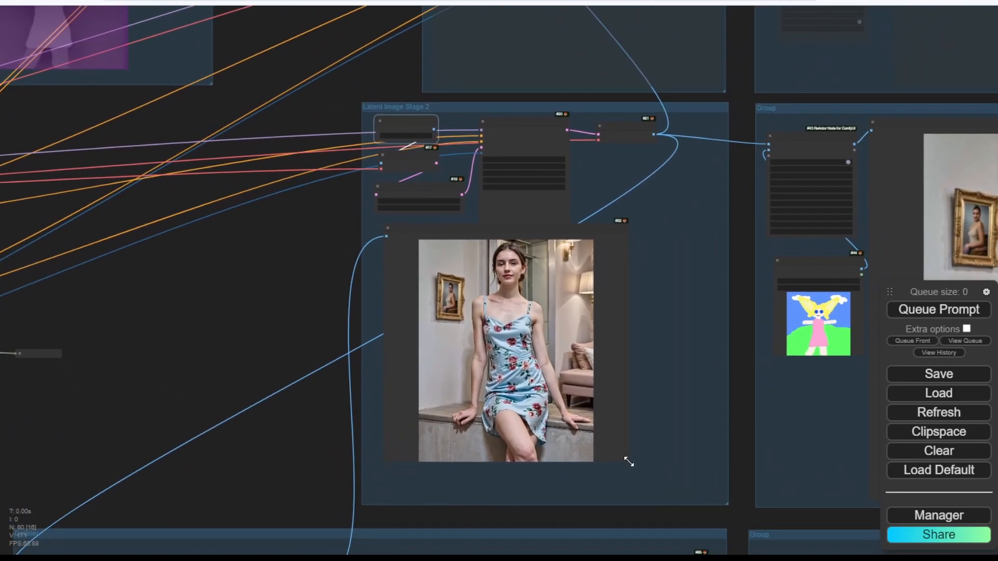
pyautogui.moveTo(474, 224); pyautogui.dragTo(564, 262)
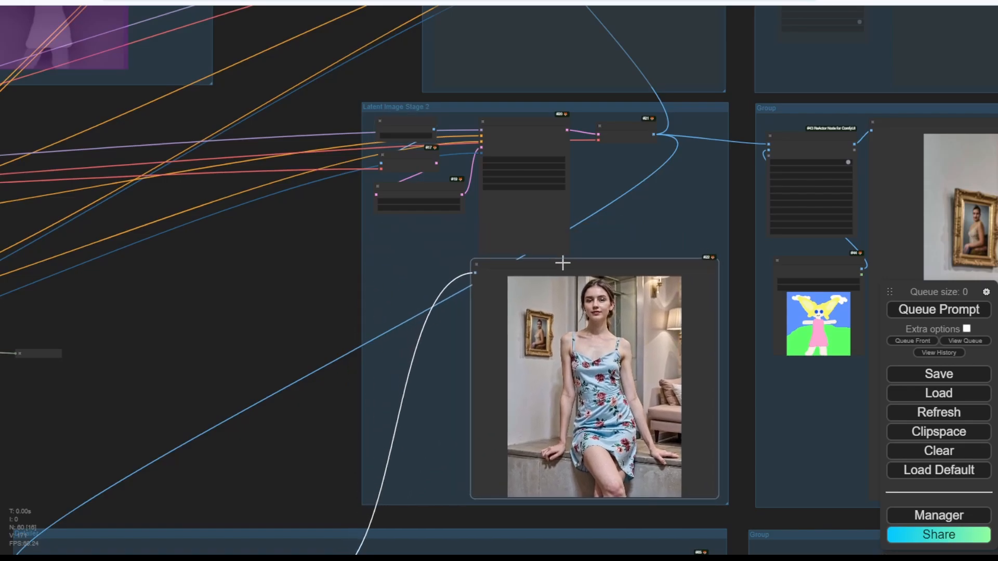
# Move Upscale Latent By down with VAE Encode just above it.
pyautogui.scroll(6, 417, 207)
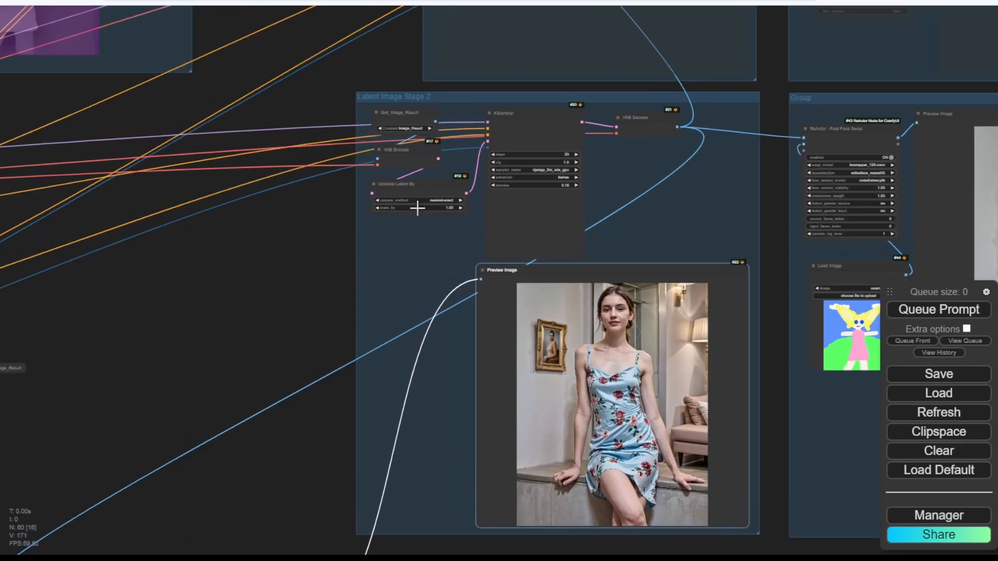
pyautogui.moveTo(428, 174); pyautogui.dragTo(427, 245)
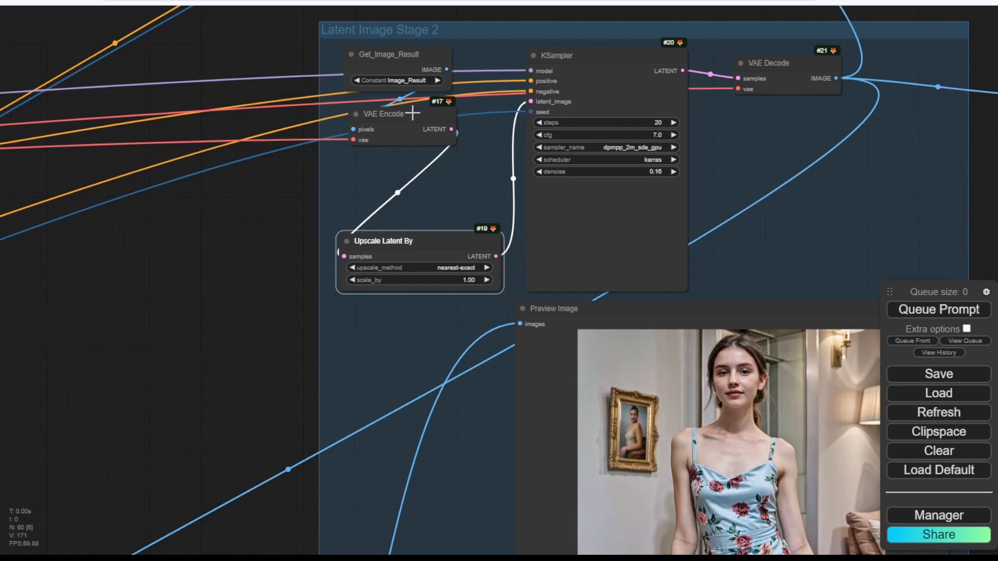
pyautogui.moveTo(412, 114); pyautogui.dragTo(414, 182)
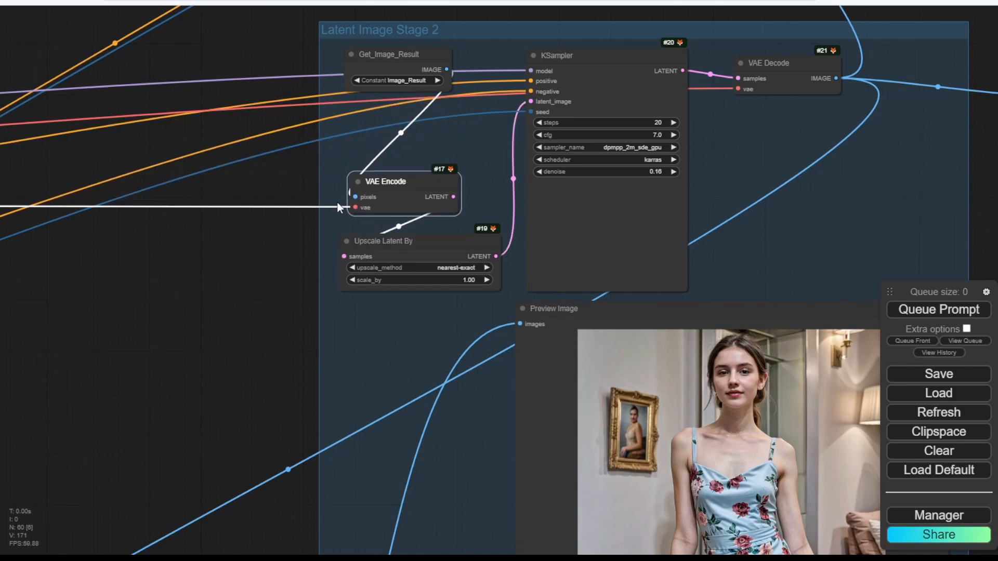
pyautogui.click(195, 282)
pyautogui.scroll(-4, 182, 293)
# Bring the checkpoint's VAE reroute into view and reposition it.
pyautogui.moveTo(133, 335); pyautogui.dragTo(866, 332)
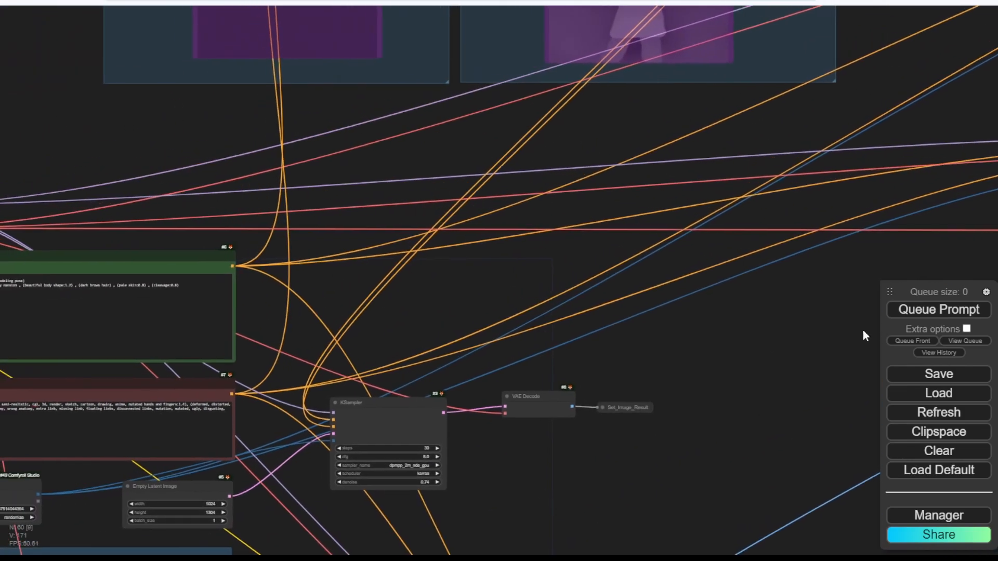
pyautogui.scroll(-5, 437, 307)
pyautogui.moveTo(145, 174); pyautogui.dragTo(343, 187)
pyautogui.scroll(5, 279, 227)
pyautogui.scroll(5, 287, 247)
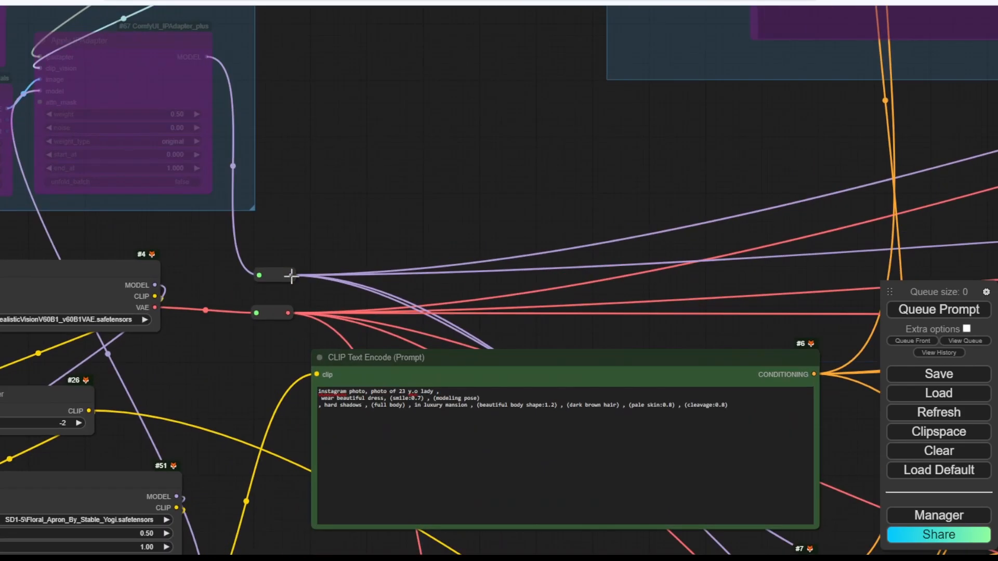
pyautogui.moveTo(341, 228); pyautogui.dragTo(382, 89)
pyautogui.scroll(3, 434, 148)
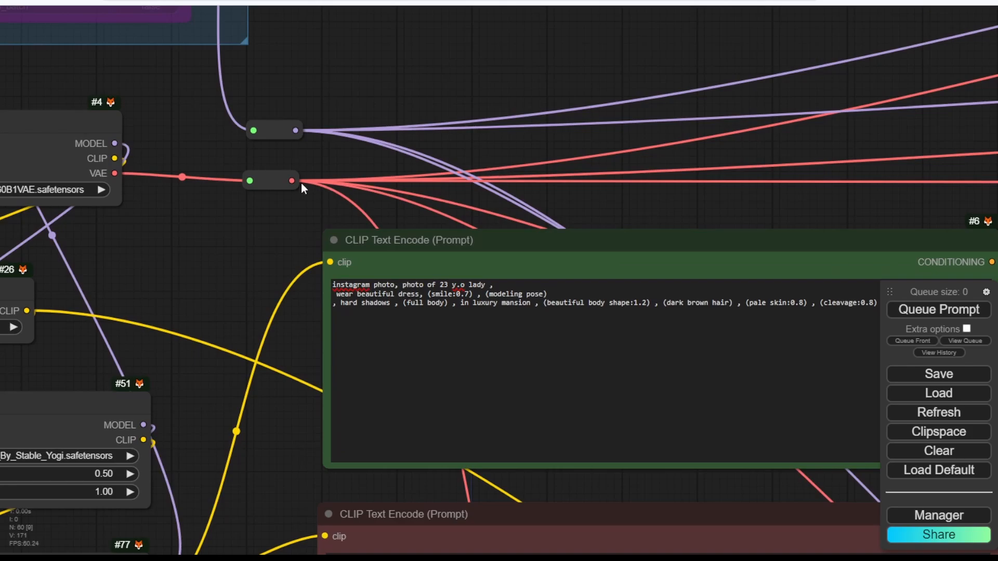
pyautogui.moveTo(285, 179)
pyautogui.mouseDown()
pyautogui.moveTo(322, 177)
pyautogui.moveTo(260, 158)
pyautogui.moveTo(252, 175)
pyautogui.moveTo(270, 190)
pyautogui.mouseUp()
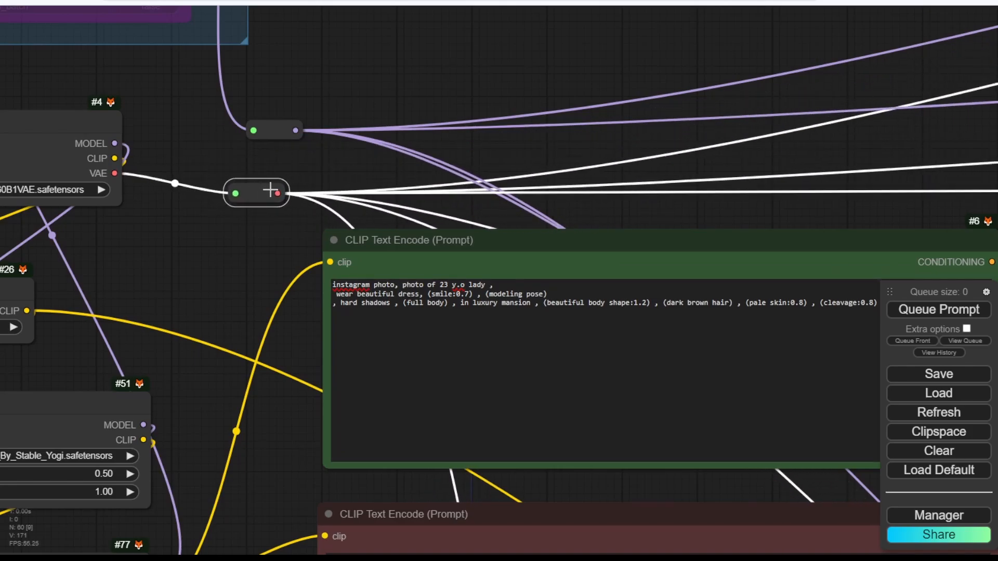
pyautogui.rightClick(350, 49)
pyautogui.click(347, 74)
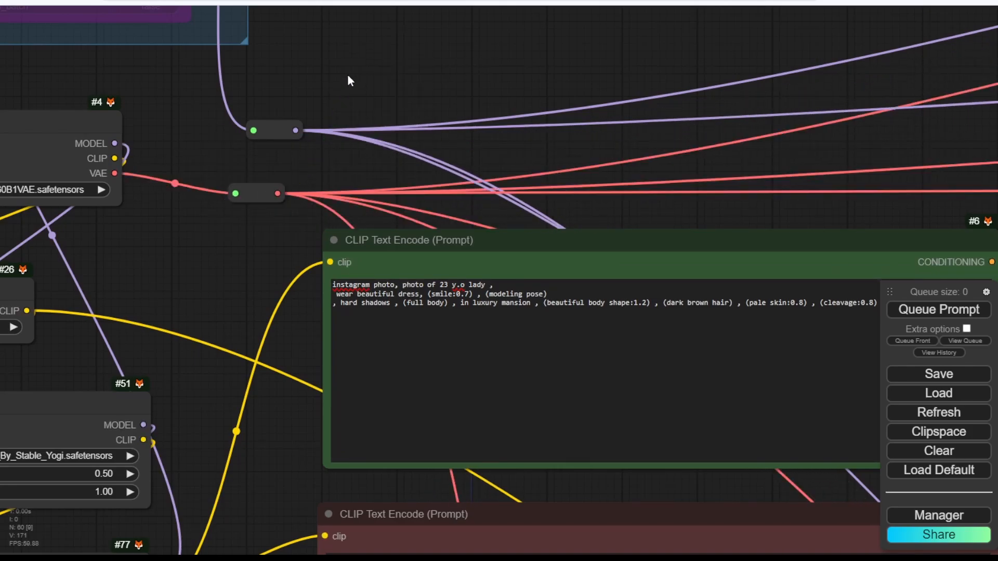
# Add a Set node on the VAE reroute named Global_VAE, collapse it, and move it up.
pyautogui.doubleClick(348, 76)
pyautogui.click(323, 102)
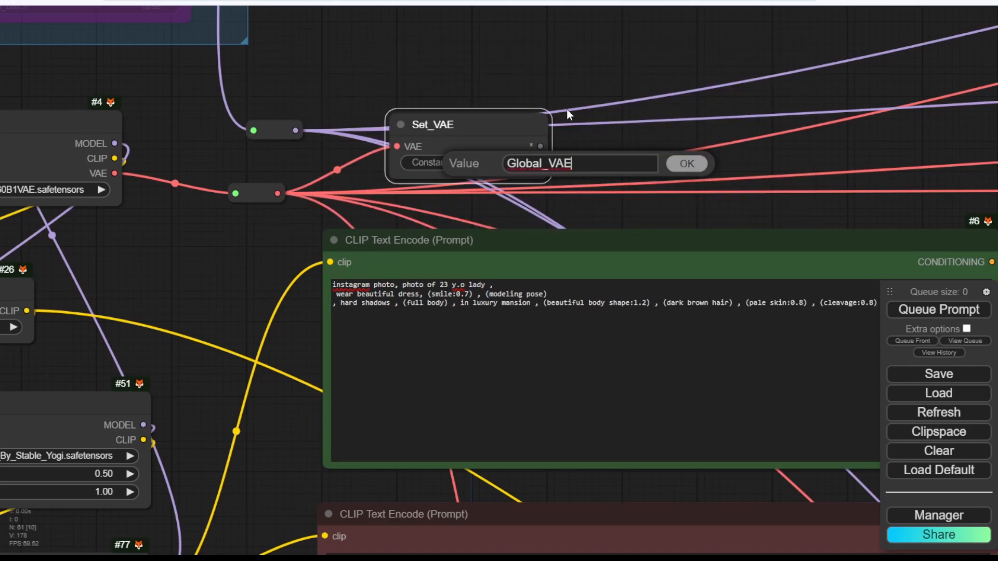
pyautogui.click(677, 167)
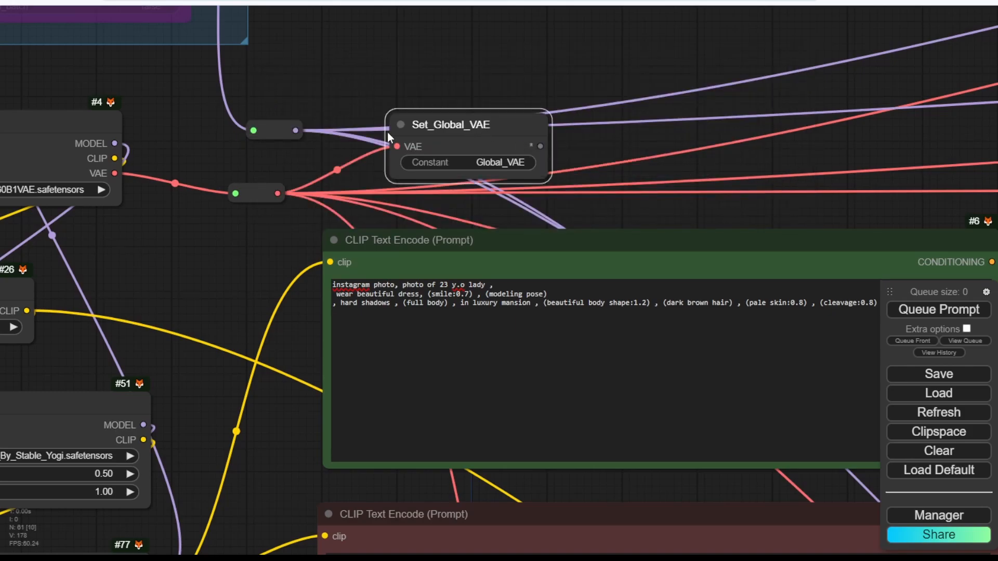
pyautogui.click(402, 124)
pyautogui.moveTo(448, 113); pyautogui.dragTo(425, 69)
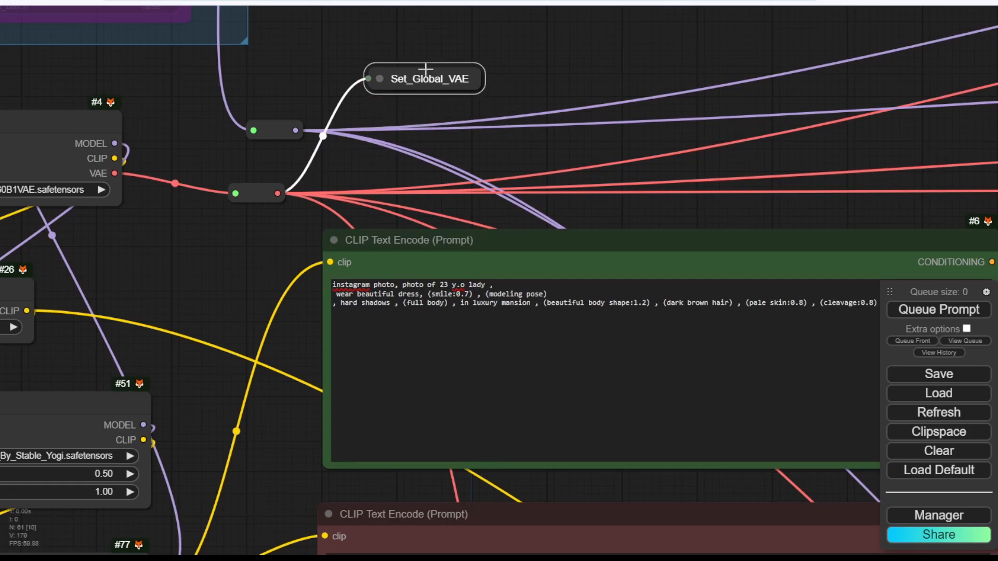
pyautogui.scroll(-2, 422, 142)
pyautogui.scroll(-2, 421, 141)
pyautogui.moveTo(528, 144); pyautogui.dragTo(259, 137)
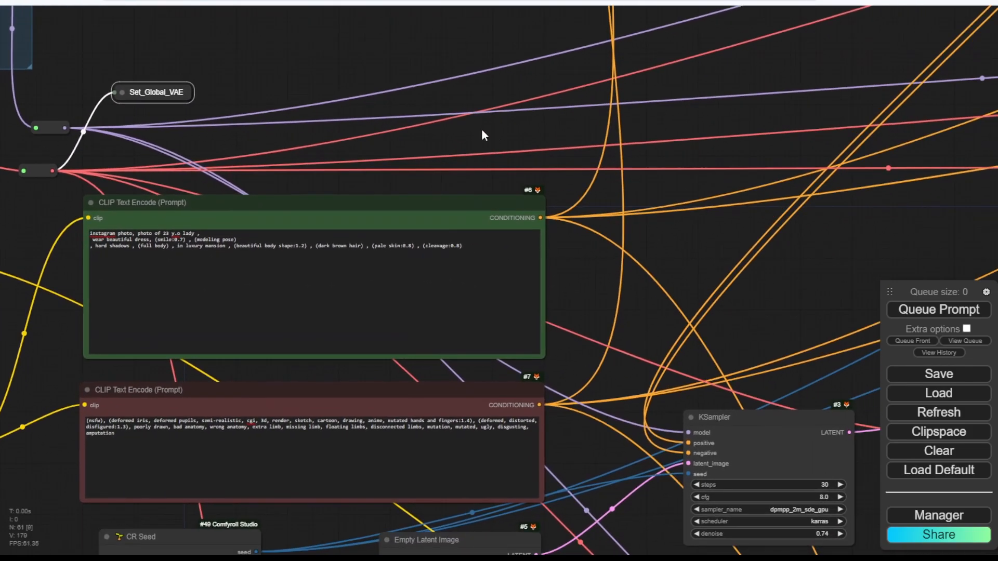
# Detach the long VAE wire from VAE Encode in Latent Image Stage 2.
pyautogui.scroll(-3, 811, 231)
pyautogui.moveTo(810, 231); pyautogui.dragTo(244, 258)
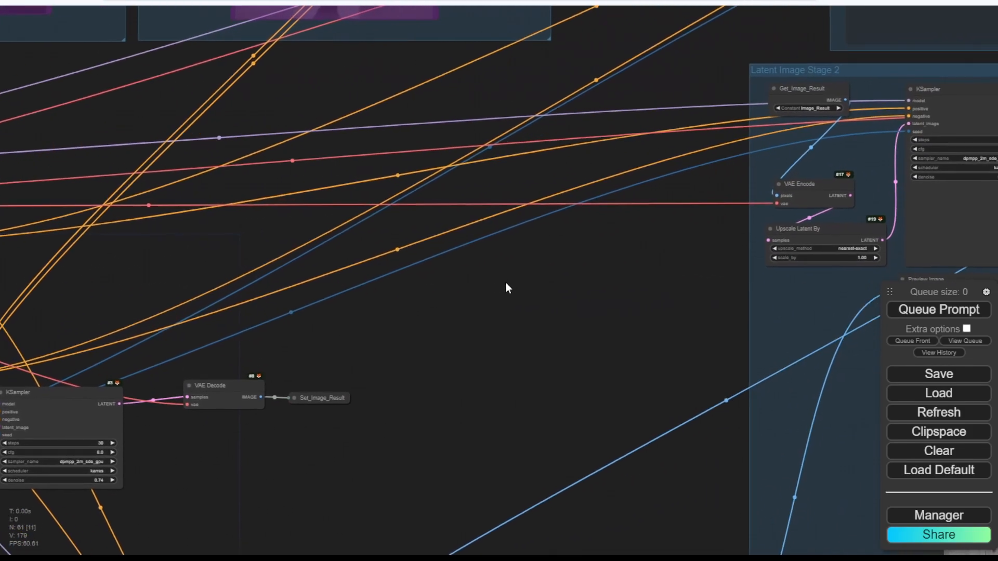
pyautogui.scroll(4, 685, 229)
pyautogui.moveTo(685, 230); pyautogui.dragTo(397, 349)
pyautogui.scroll(10, 435, 338)
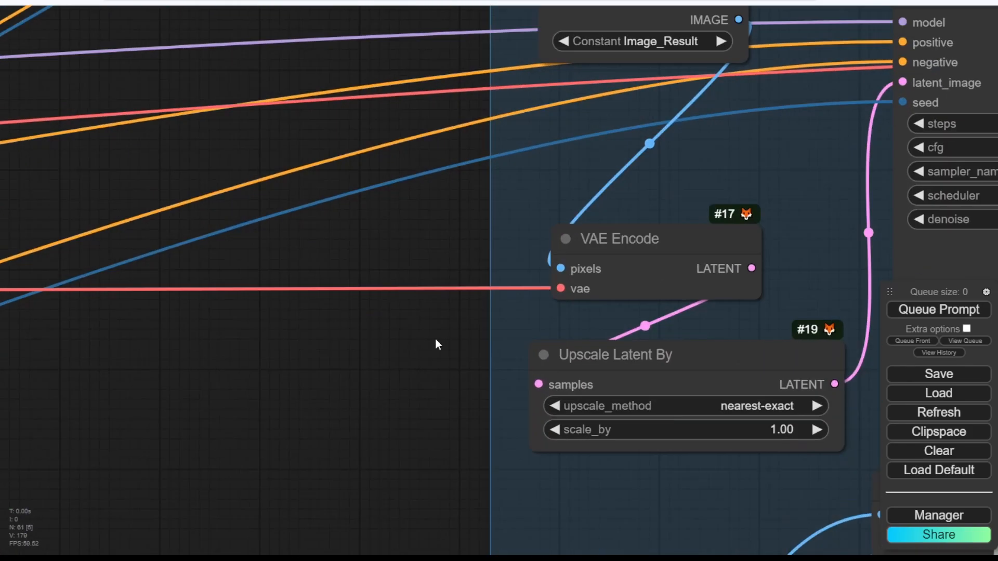
pyautogui.moveTo(606, 261); pyautogui.dragTo(349, 313)
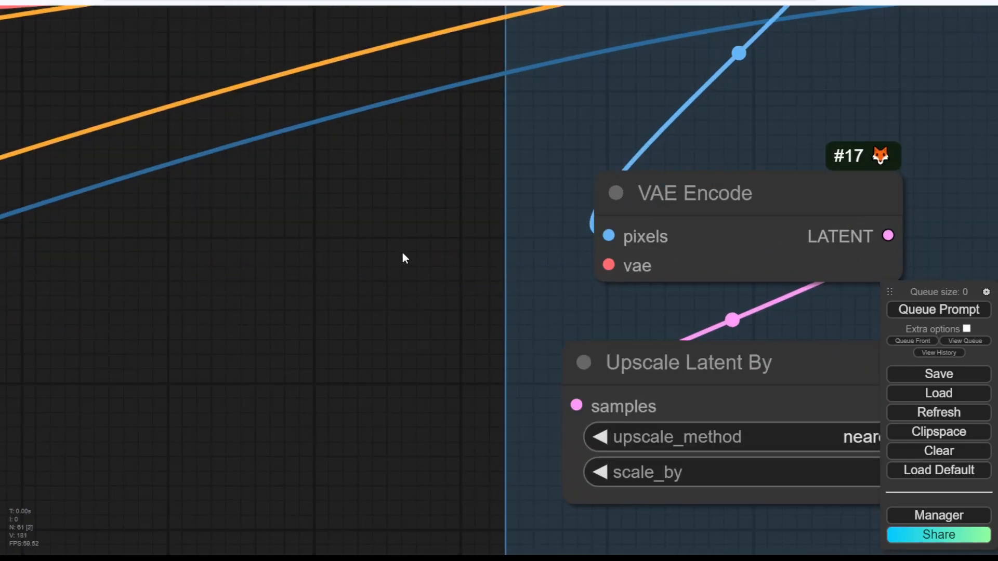
# Add a Get node reading Global_VAE and wire it to VAE Encode's vae input.
pyautogui.doubleClick(414, 285)
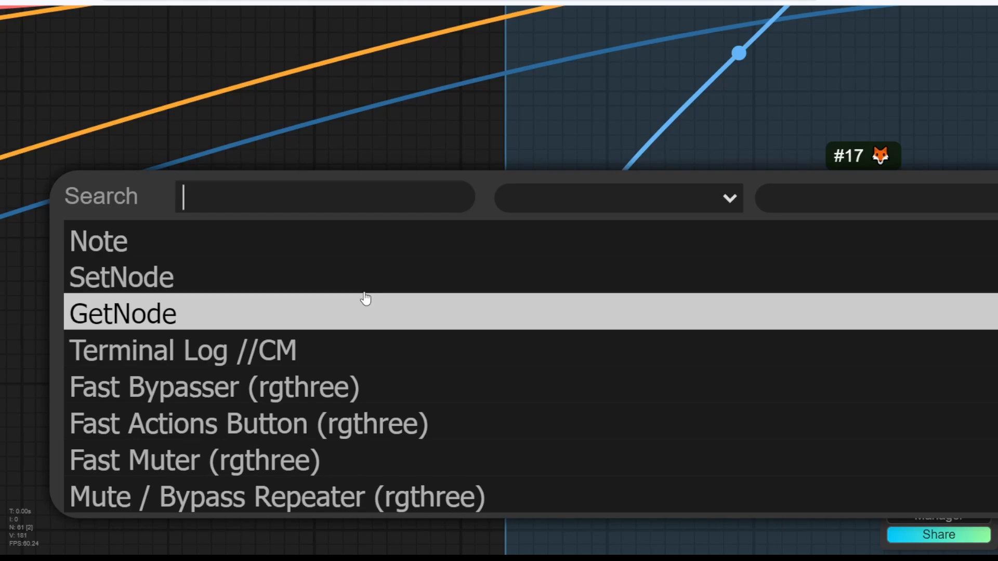
pyautogui.click(225, 313)
pyautogui.moveTo(441, 263); pyautogui.dragTo(205, 171)
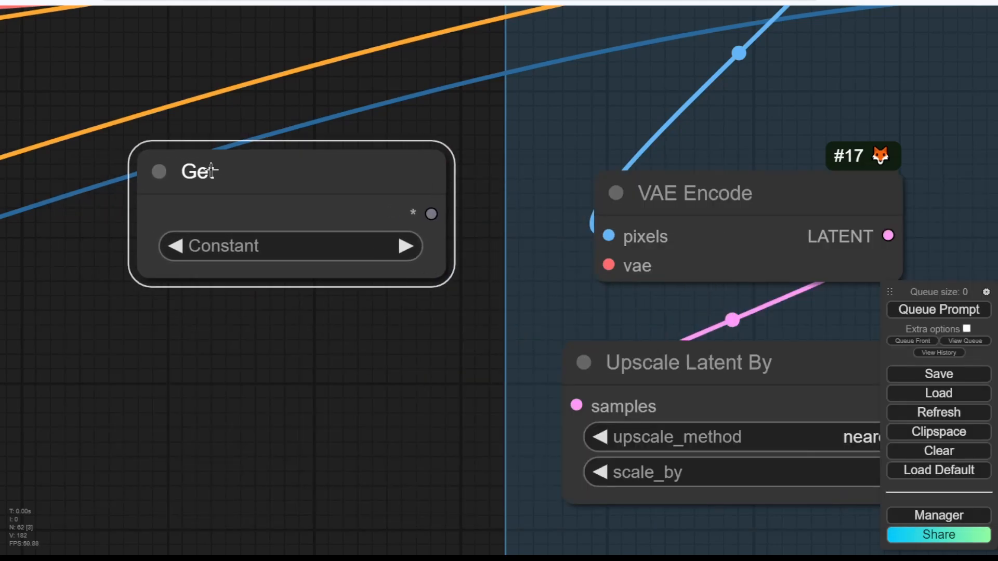
pyautogui.click(253, 244)
pyautogui.click(262, 244)
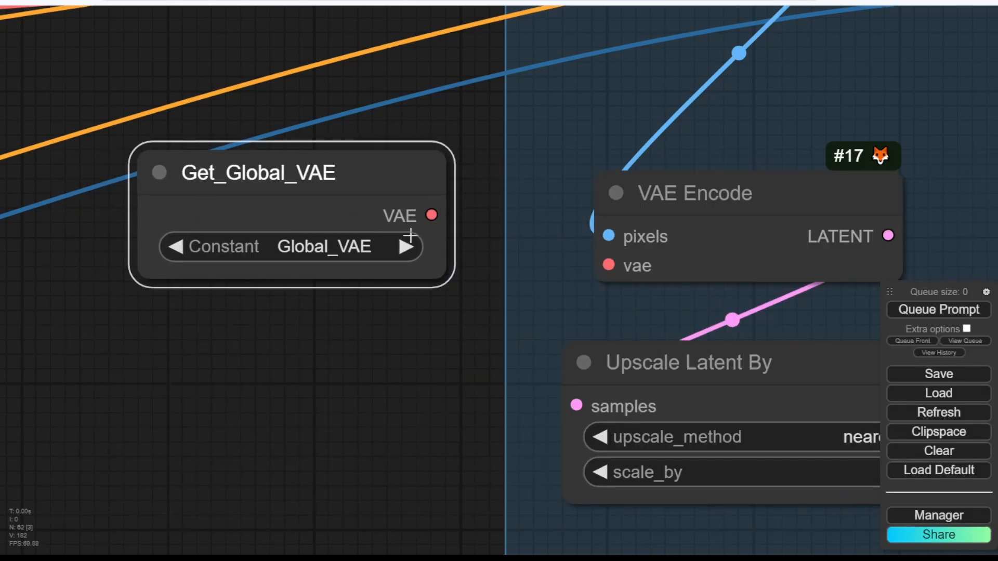
pyautogui.moveTo(432, 216); pyautogui.dragTo(608, 265)
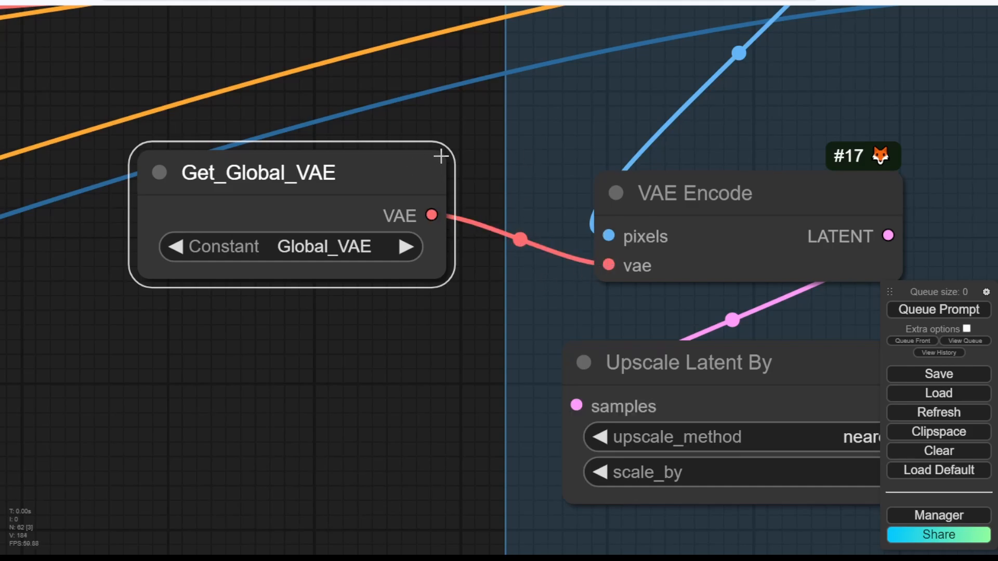
# Collapse Get_Global_VAE and Get_Image_Result and line them up above VAE Encode.
pyautogui.scroll(-3, 452, 143)
pyautogui.moveTo(463, 134); pyautogui.dragTo(712, 151)
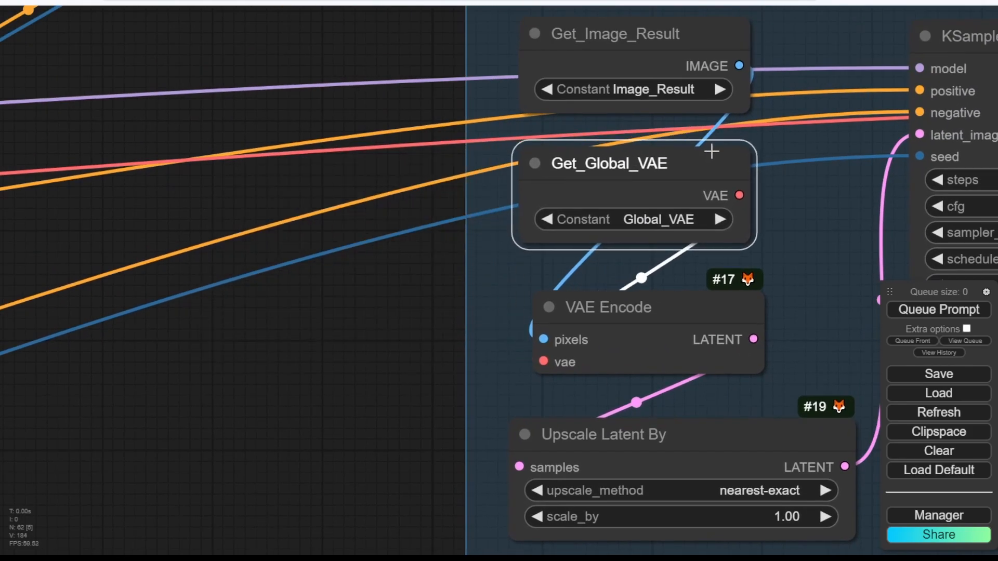
pyautogui.click(533, 164)
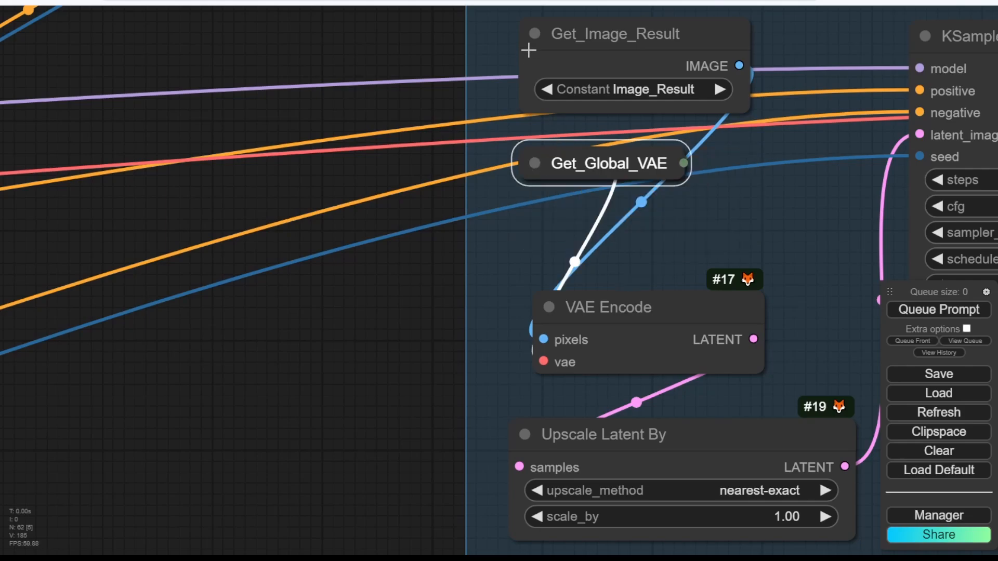
pyautogui.click(535, 33)
pyautogui.moveTo(577, 160); pyautogui.dragTo(584, 165)
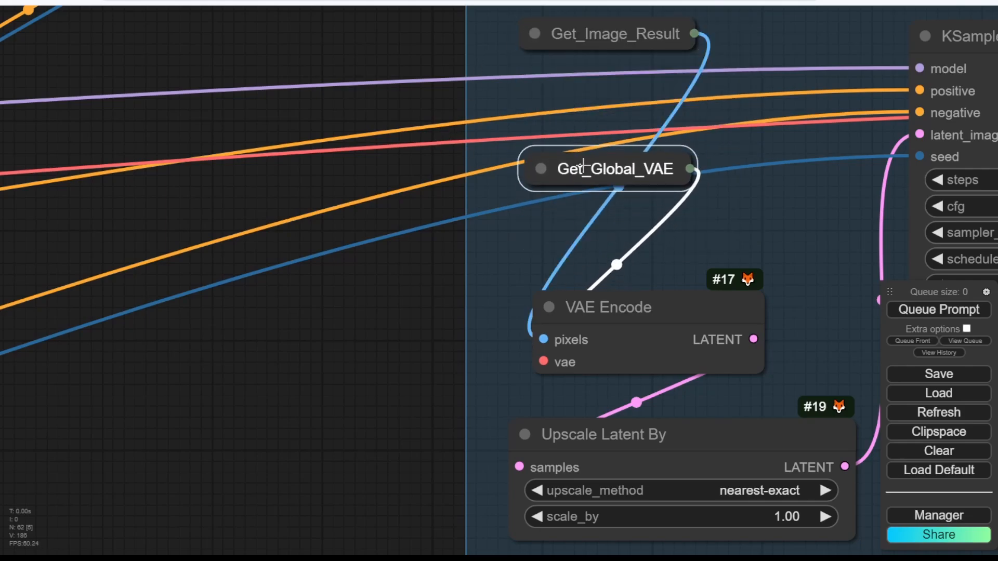
pyautogui.moveTo(664, 310); pyautogui.dragTo(660, 257)
pyautogui.moveTo(601, 29); pyautogui.dragTo(602, 59)
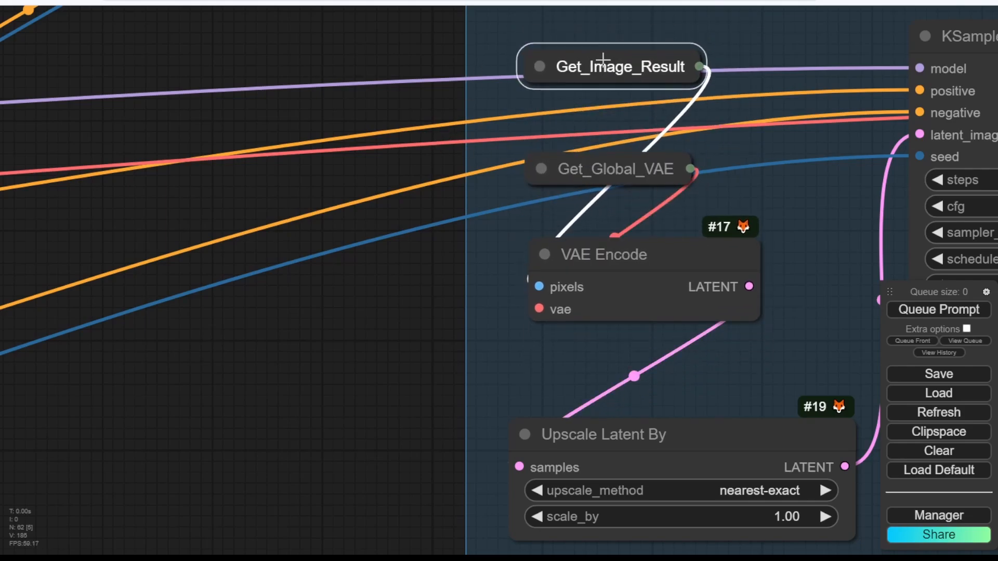
pyautogui.click(371, 38)
pyautogui.scroll(-6, 358, 205)
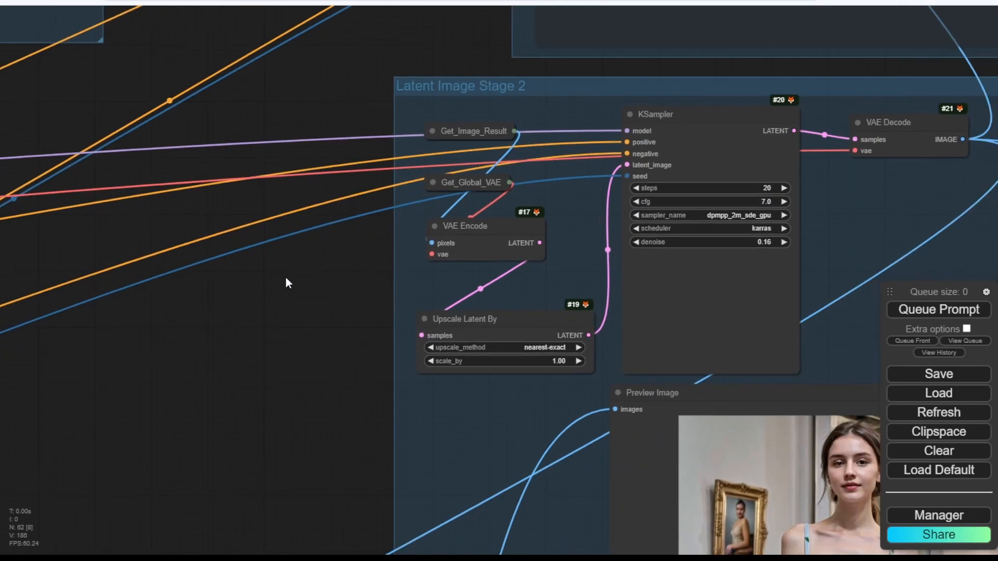
# Detach the old VAE link from VAE Decode in Latent Image Stage 2.
pyautogui.moveTo(286, 276); pyautogui.dragTo(78, 249)
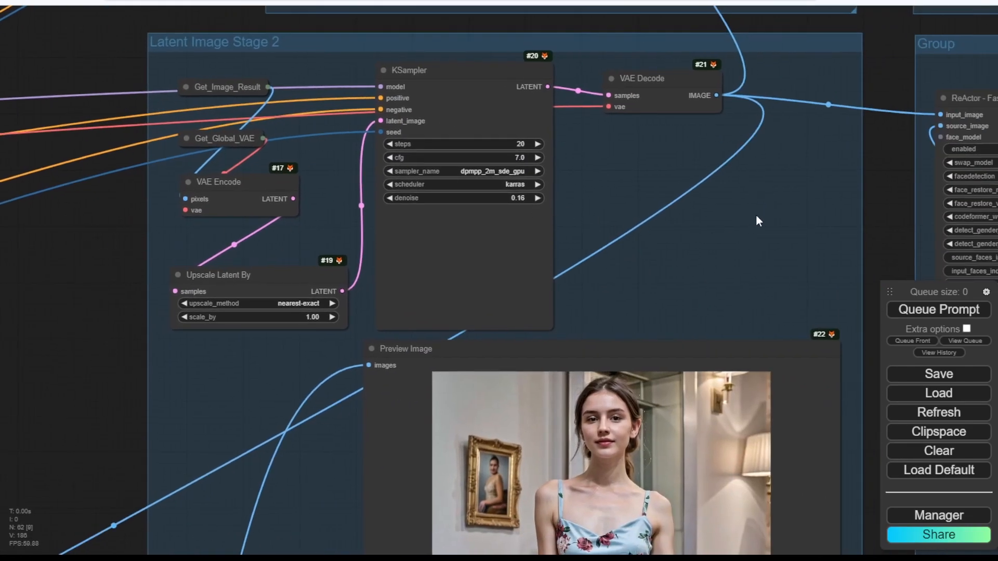
pyautogui.moveTo(881, 153); pyautogui.dragTo(789, 212)
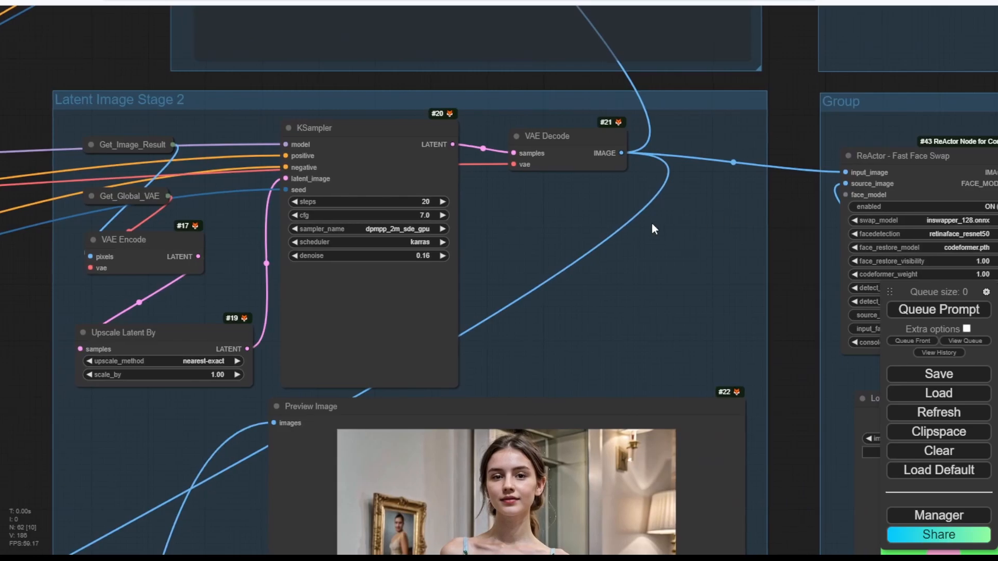
pyautogui.scroll(7, 652, 226)
pyautogui.scroll(-2, 652, 227)
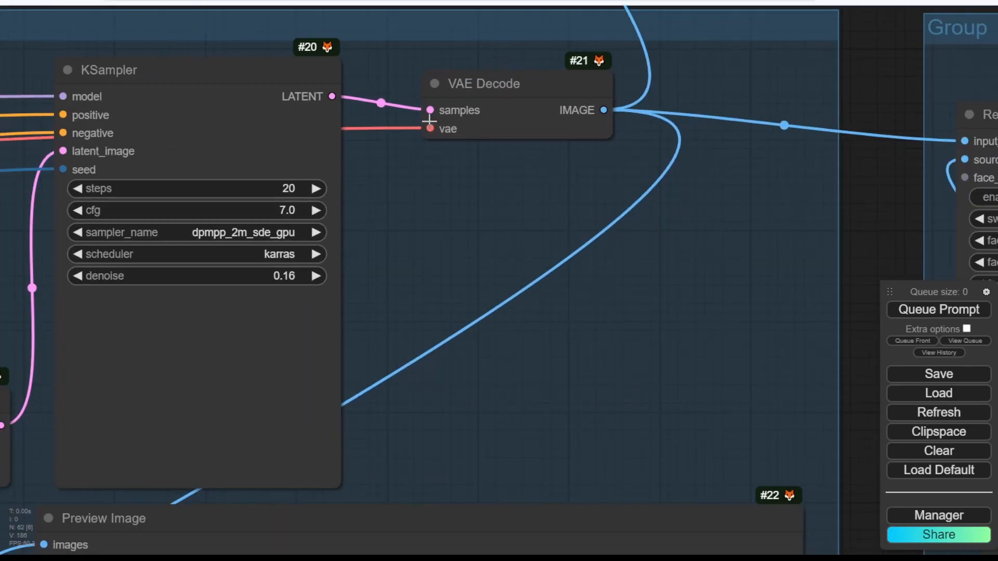
pyautogui.moveTo(429, 129); pyautogui.dragTo(424, 182)
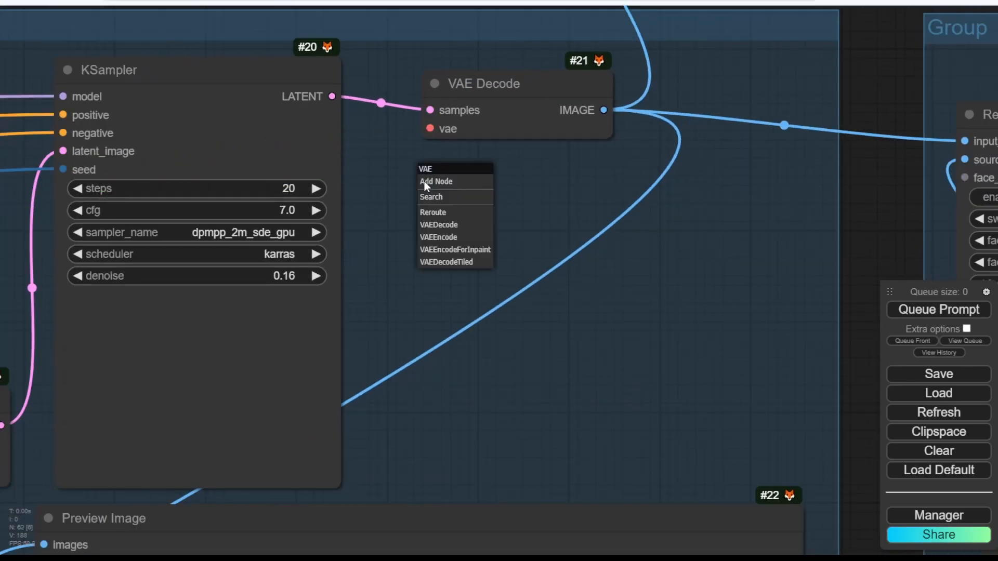
pyautogui.click(562, 177)
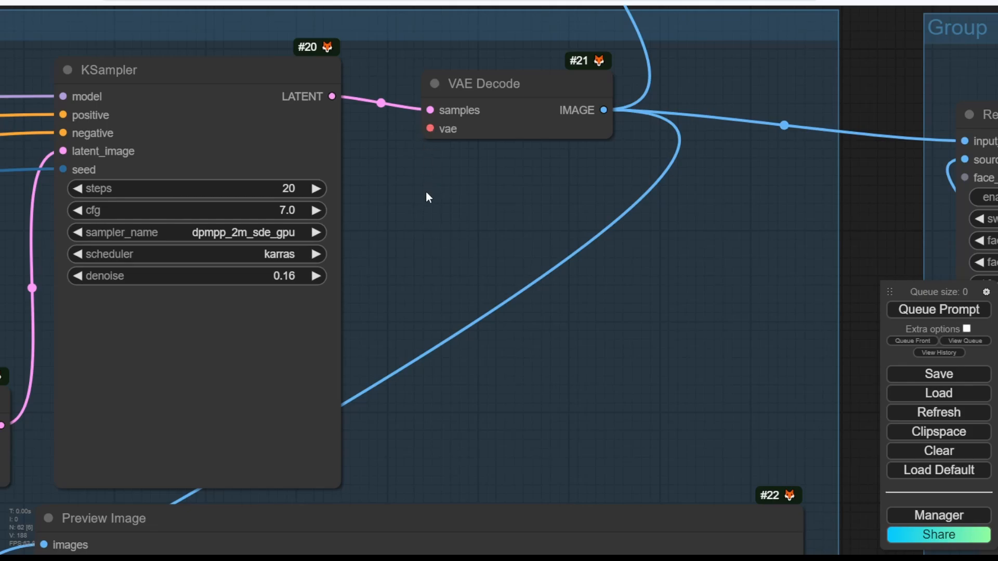
pyautogui.doubleClick(426, 193)
# Connect Get_Global_VAE's VAE output to VAE Decode's vae input and add a new Set node.
pyautogui.moveTo(468, 121); pyautogui.dragTo(850, 170)
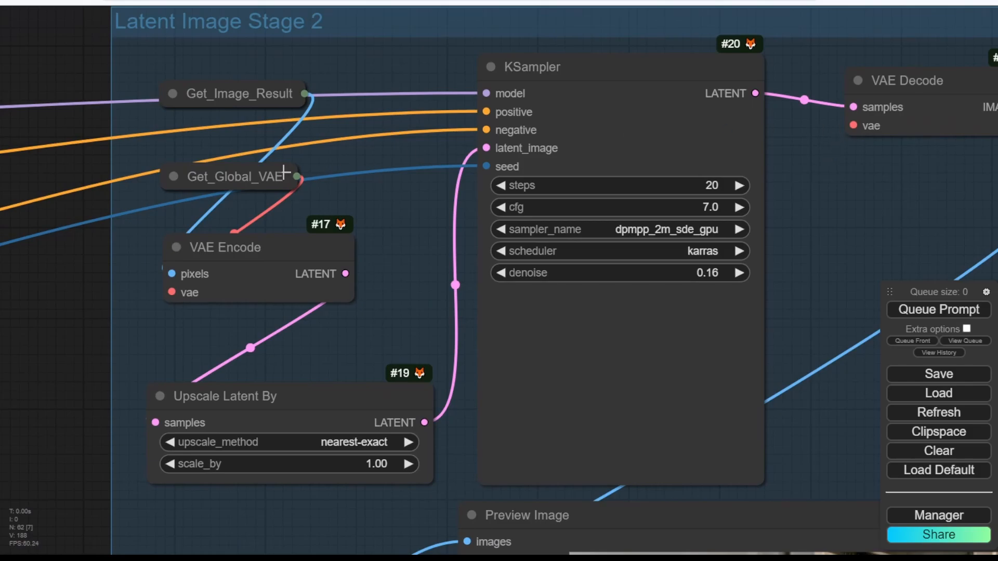
pyautogui.moveTo(853, 125); pyautogui.dragTo(297, 177)
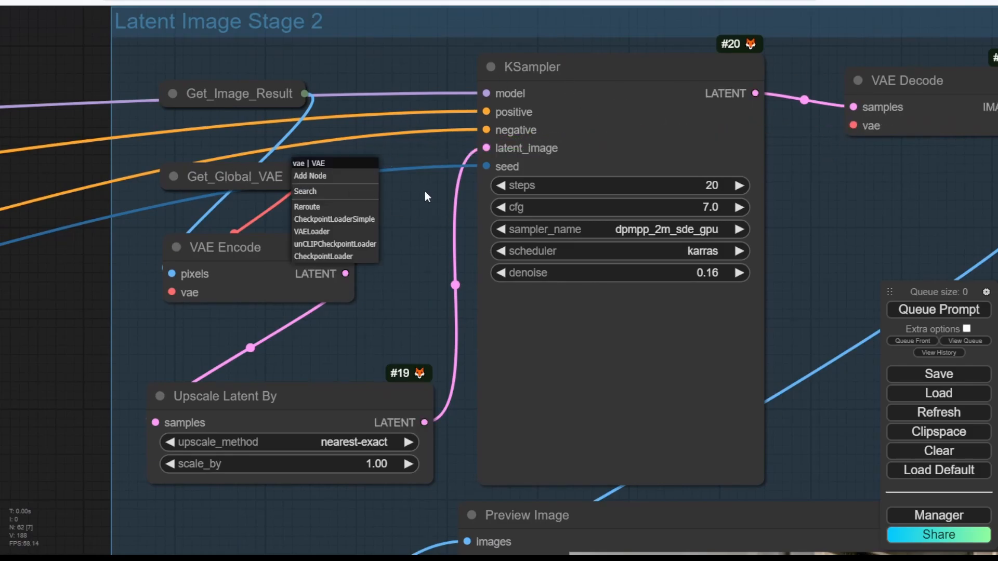
pyautogui.click(425, 196)
pyautogui.click(173, 176)
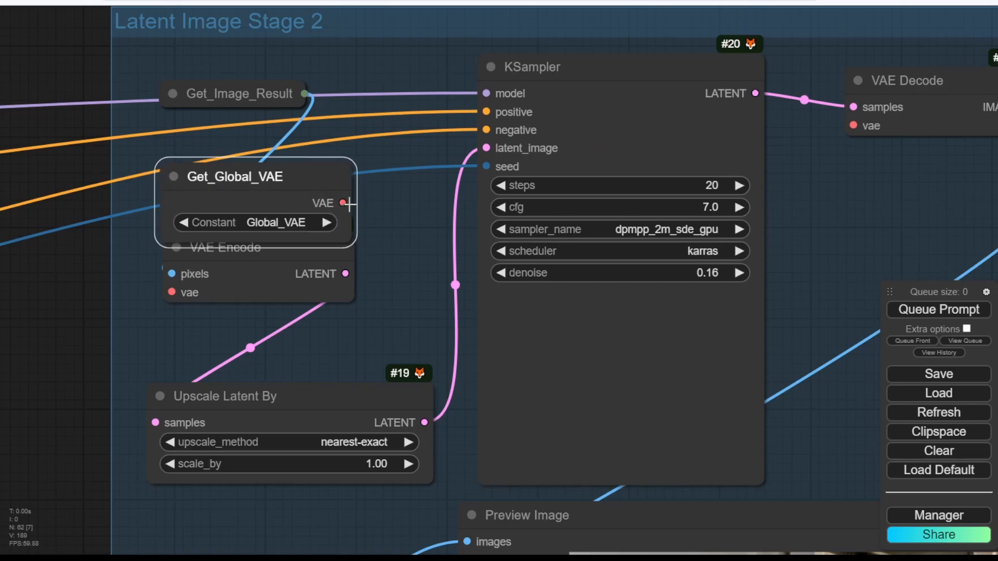
pyautogui.moveTo(345, 203); pyautogui.dragTo(855, 126)
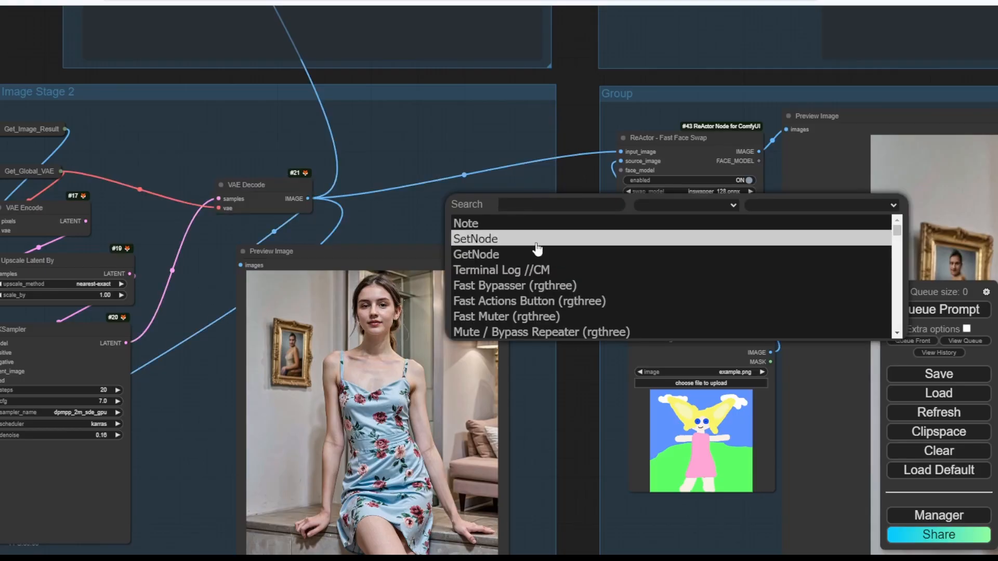
pyautogui.click(536, 237)
# Place the new Set node beside VAE Decode and name its variable Latent2_Image.
pyautogui.moveTo(512, 199); pyautogui.dragTo(387, 193)
pyautogui.scroll(-1, 207, 154)
pyautogui.moveTo(191, 155); pyautogui.dragTo(260, 148)
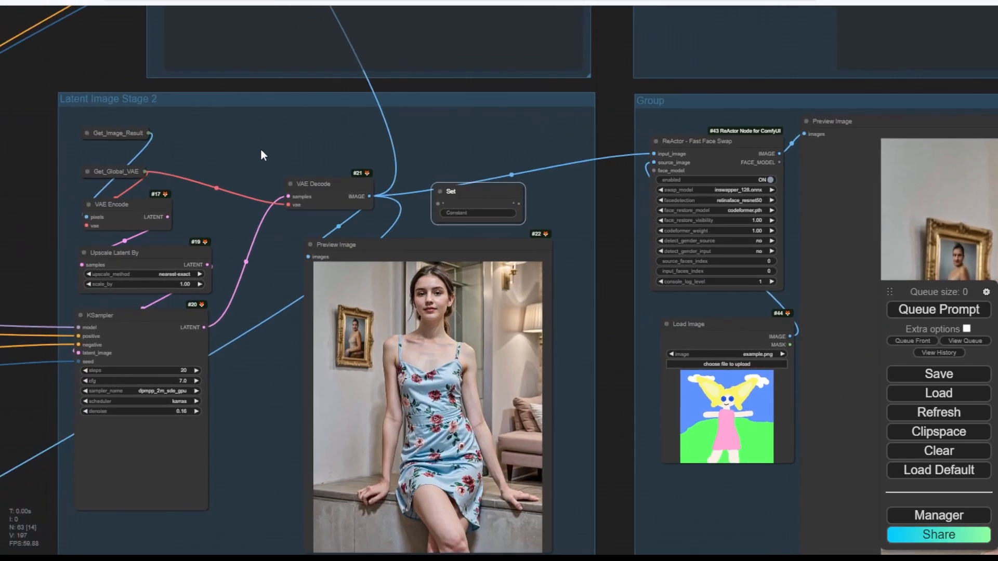
pyautogui.scroll(4, 402, 173)
pyautogui.click(489, 203)
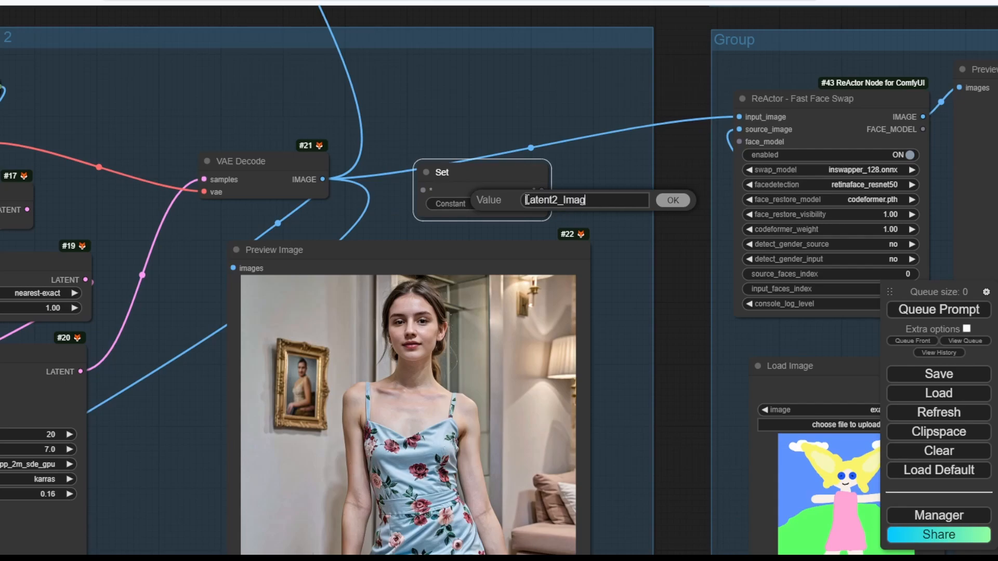
pyautogui.press('Return')
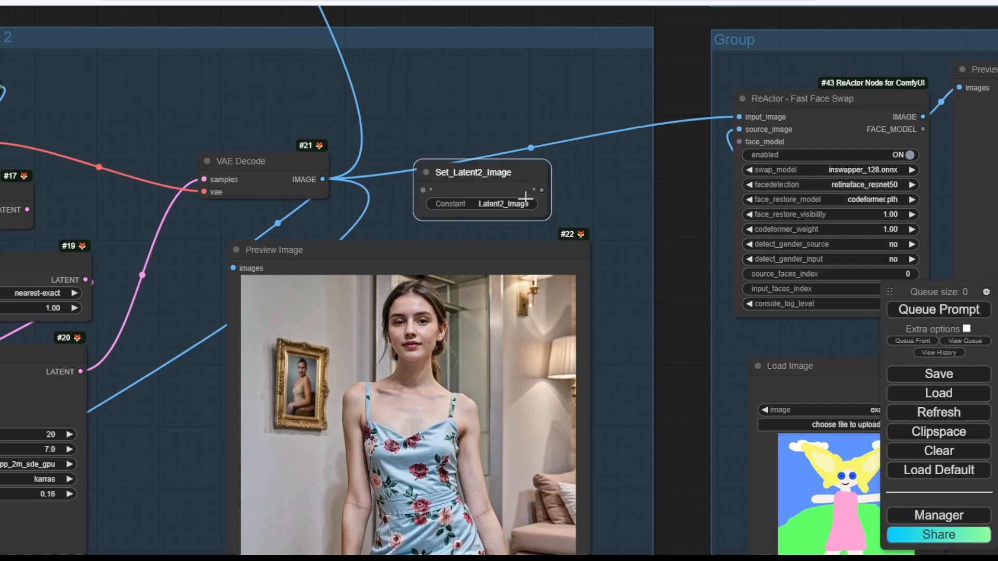
# Wire VAE Decode's IMAGE into Set_Latent2_Image, collapse it, and move to the Detailer group.
pyautogui.moveTo(326, 179); pyautogui.dragTo(424, 190)
pyautogui.click(427, 171)
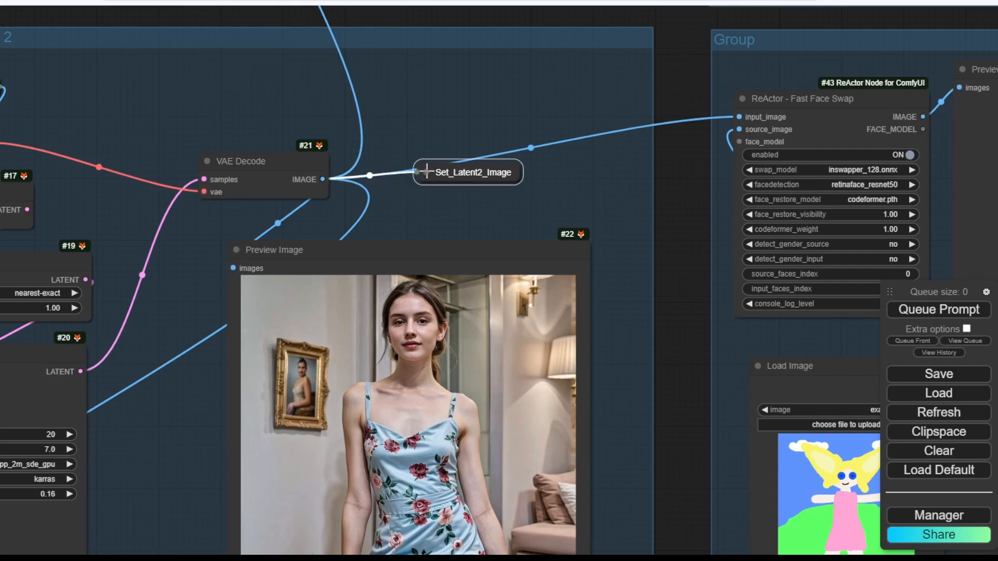
pyautogui.scroll(-4, 233, 125)
pyautogui.moveTo(234, 126); pyautogui.dragTo(322, 149)
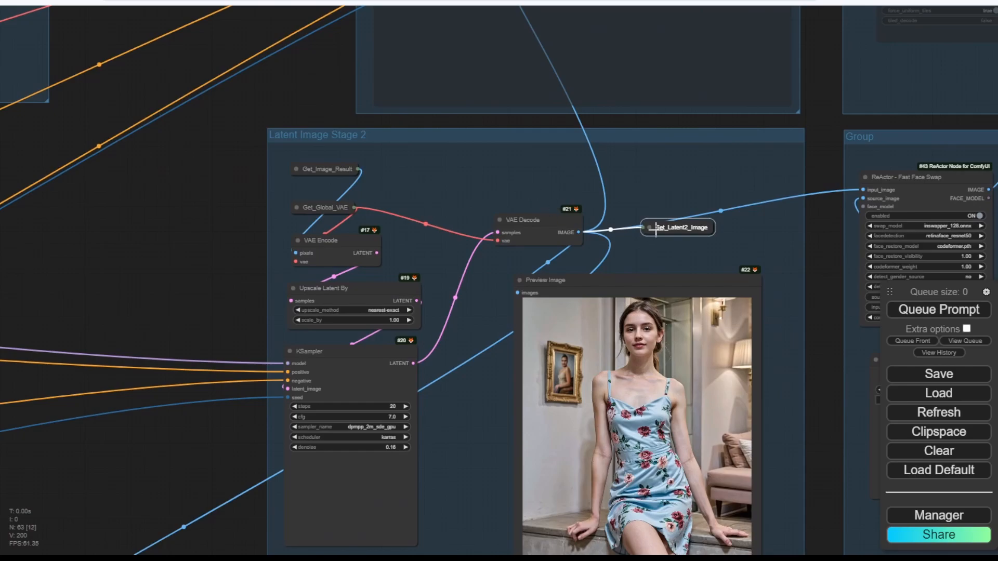
pyautogui.scroll(-4, 656, 229)
pyautogui.moveTo(334, 322); pyautogui.dragTo(491, 218)
pyautogui.scroll(5, 348, 264)
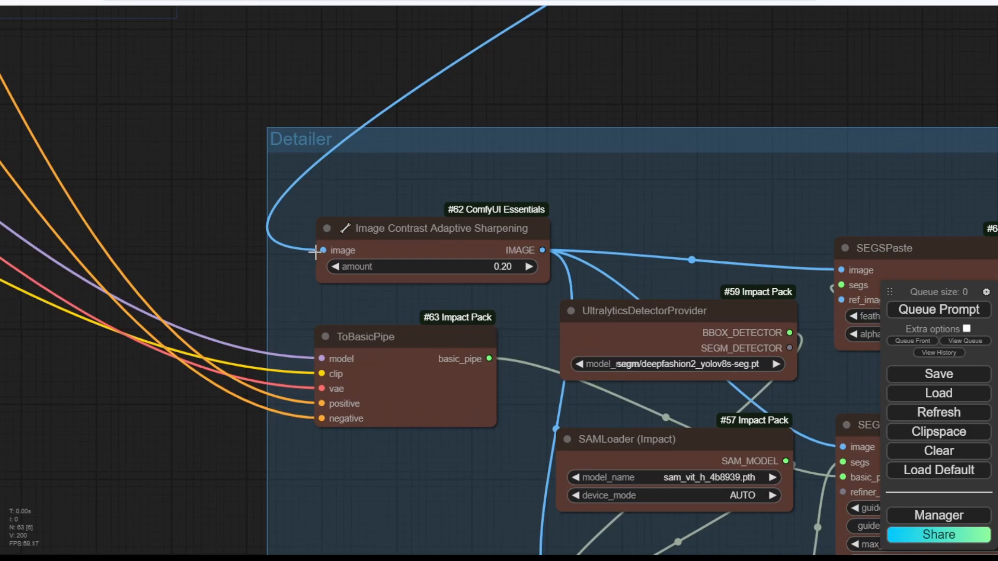
# Add a GetNode set to Latent2_Image and connect it to Image Contrast Adaptive Sharpening's image input.
pyautogui.moveTo(323, 250); pyautogui.dragTo(274, 111)
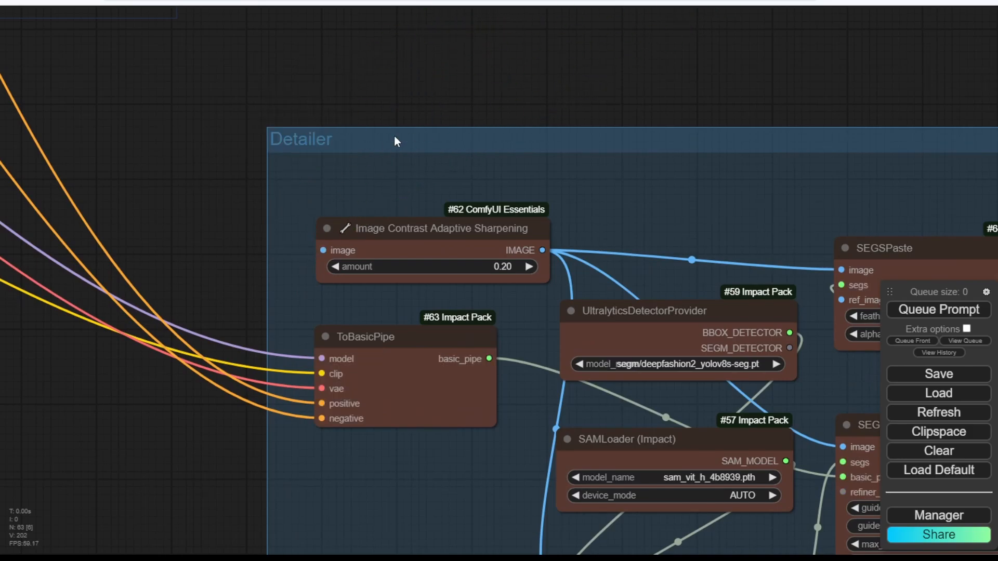
pyautogui.moveTo(330, 250); pyautogui.dragTo(321, 63)
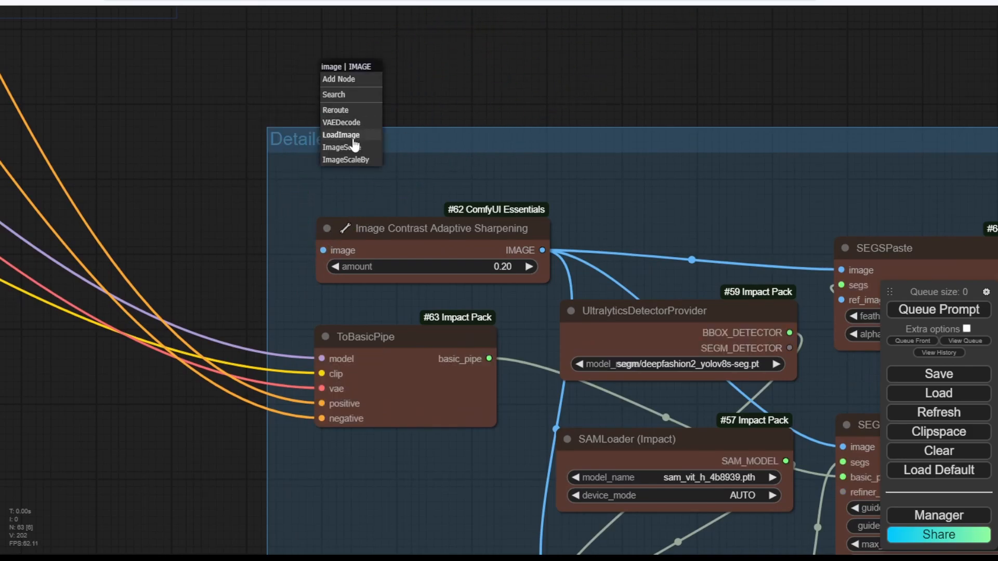
pyautogui.click(338, 94)
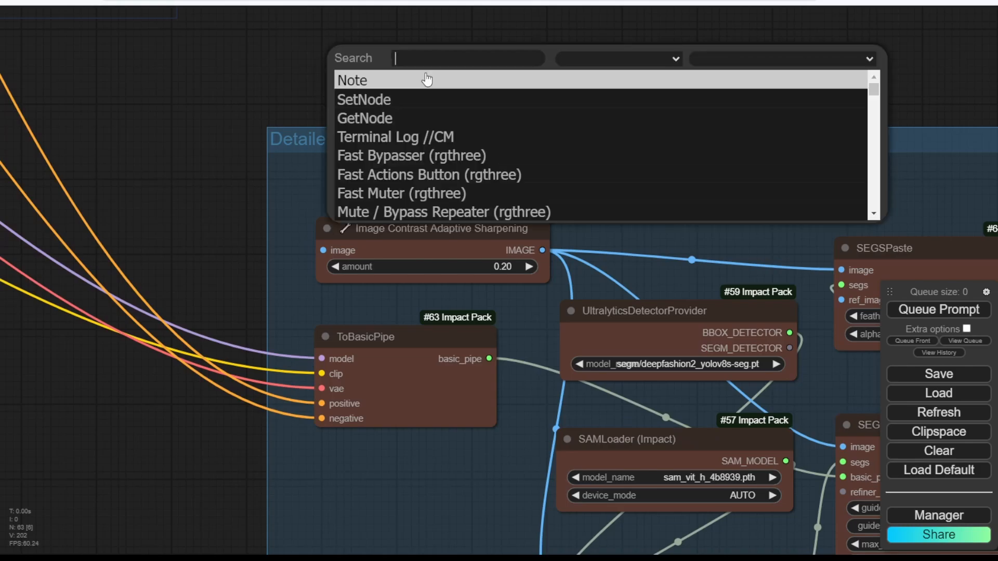
pyautogui.click(403, 119)
pyautogui.moveTo(463, 80); pyautogui.dragTo(356, 67)
pyautogui.click(372, 81)
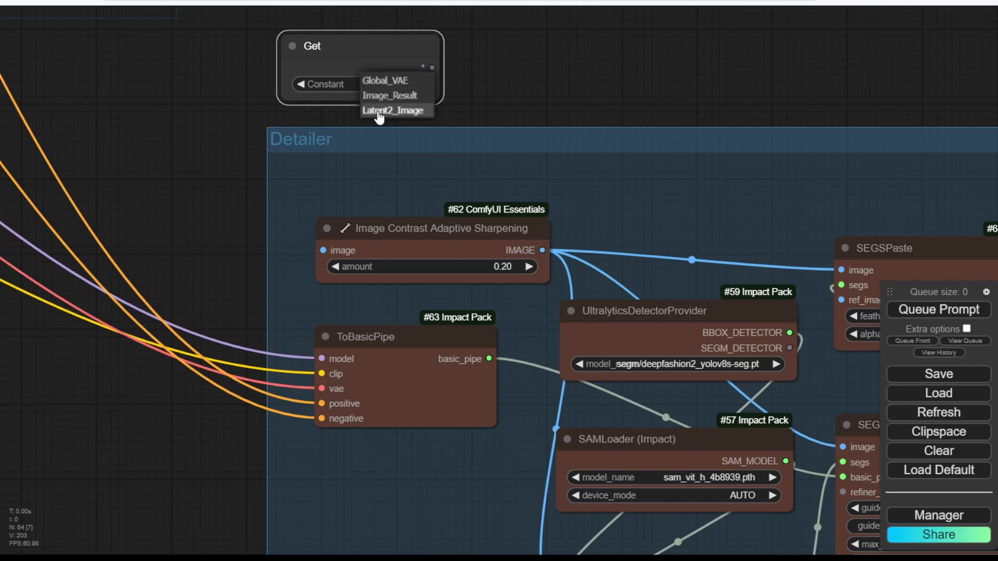
pyautogui.click(382, 111)
pyautogui.moveTo(434, 76); pyautogui.dragTo(322, 250)
pyautogui.click(535, 64)
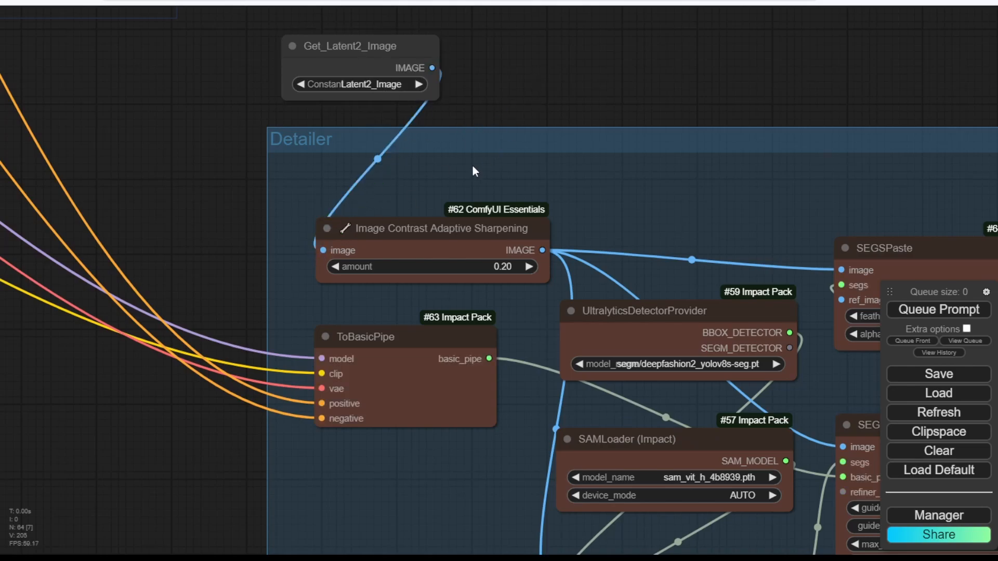
# Rearrange ToBasicPipe, the sharpening node and Get_Latent2_Image inside the Detailer group.
pyautogui.moveTo(424, 451); pyautogui.dragTo(456, 160)
pyautogui.scroll(-1, 448, 188)
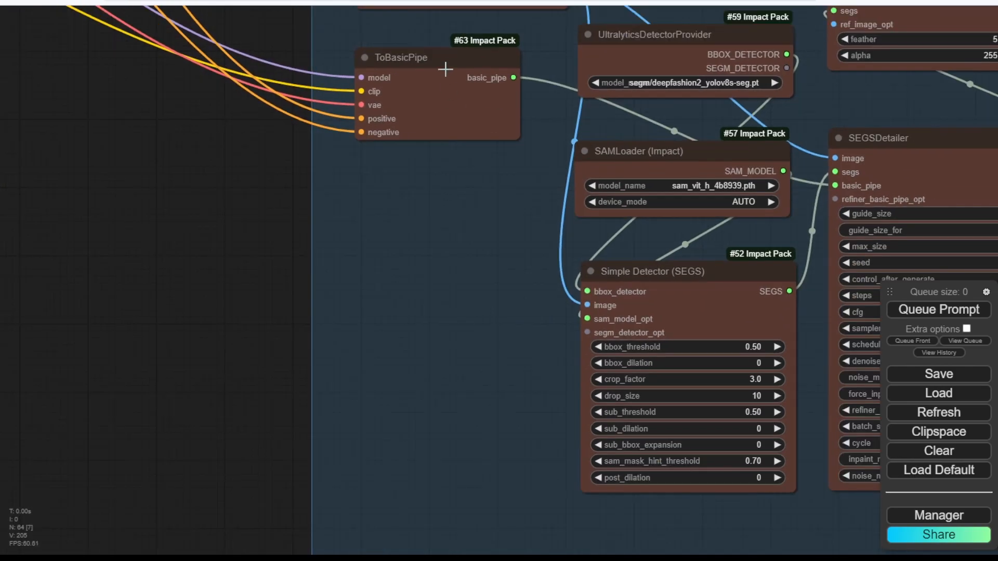
pyautogui.moveTo(446, 58); pyautogui.dragTo(447, 109)
pyautogui.moveTo(459, 21); pyautogui.dragTo(446, 101)
pyautogui.moveTo(448, 45); pyautogui.dragTo(436, 148)
pyautogui.scroll(-2, 450, 81)
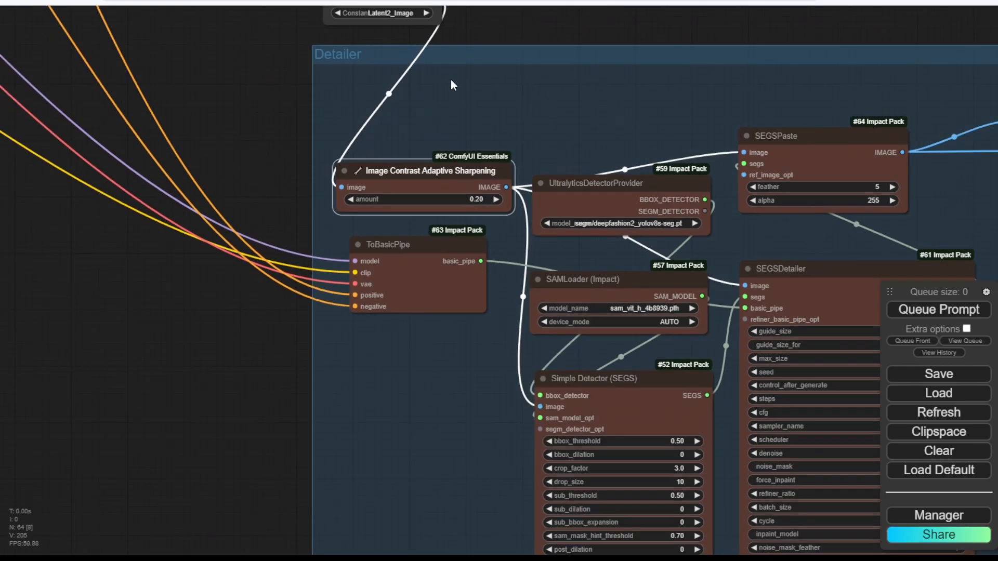
pyautogui.moveTo(451, 80); pyautogui.dragTo(434, 142)
pyautogui.moveTo(397, 40); pyautogui.dragTo(421, 141)
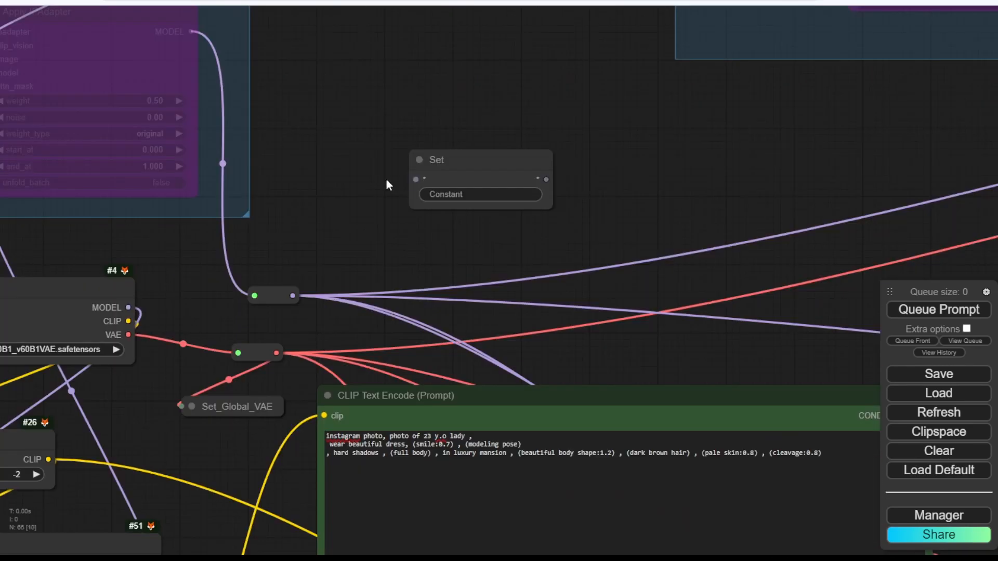
# Connect the model reroute into the new Set node and name its variable SD_Model.
pyautogui.scroll(2, 254, 271)
pyautogui.moveTo(308, 305); pyautogui.dragTo(471, 151)
pyautogui.click(557, 171)
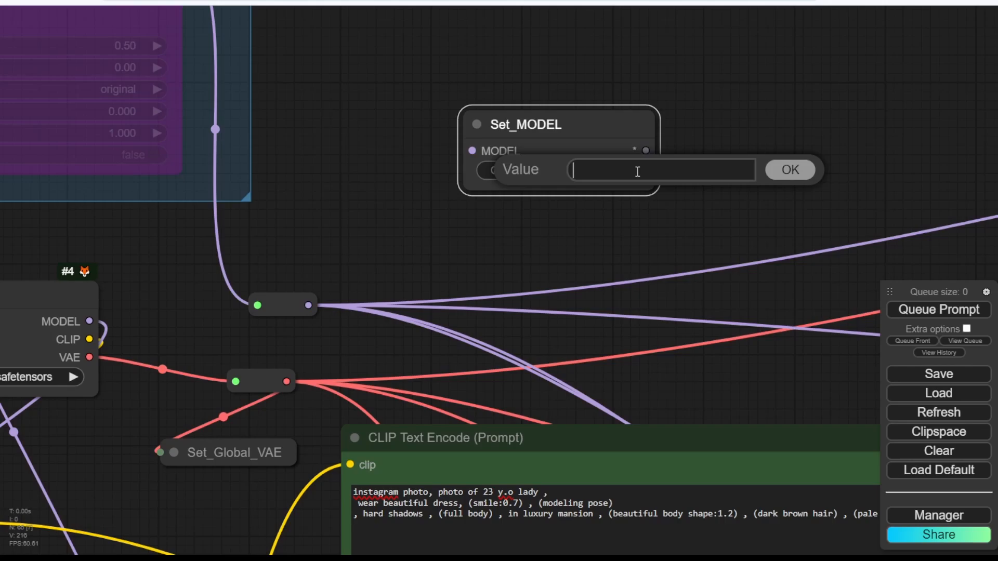
pyautogui.write('SD Model')
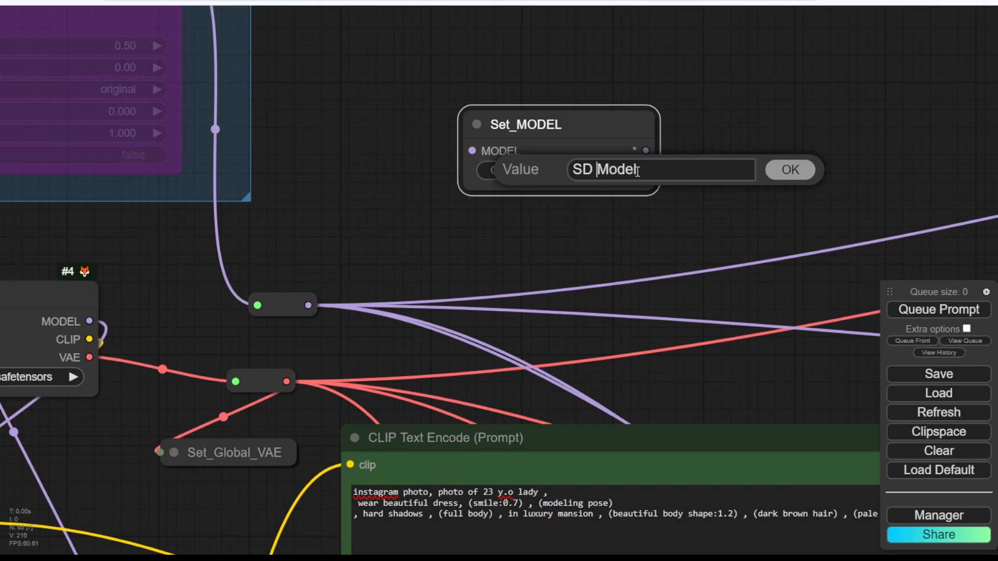
pyautogui.press('BackSpace')
pyautogui.write('_')
pyautogui.press('Return')
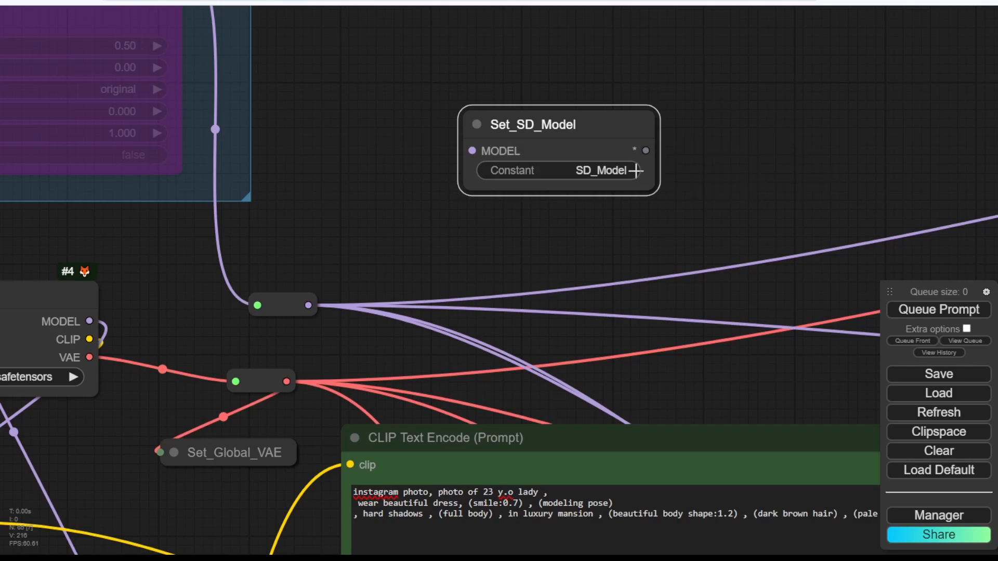
# Feed Set_SD_Model from Load Checkpoint's MODEL output and place it beside the checkpoint loader.
pyautogui.moveTo(572, 121); pyautogui.dragTo(463, 116)
pyautogui.scroll(-5, 463, 213)
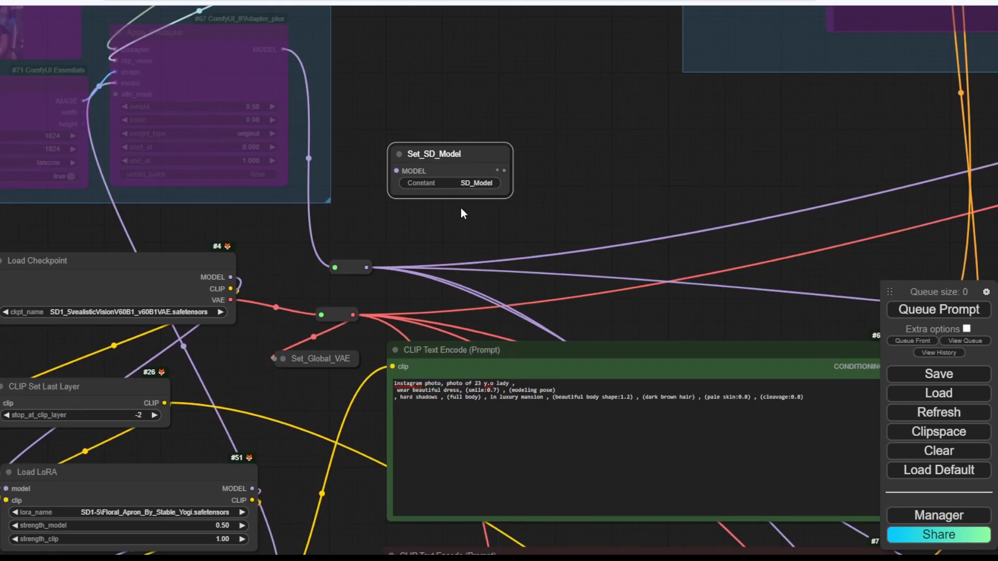
pyautogui.scroll(-3, 384, 234)
pyautogui.moveTo(361, 257); pyautogui.dragTo(506, 97)
pyautogui.moveTo(268, 265); pyautogui.dragTo(363, 242)
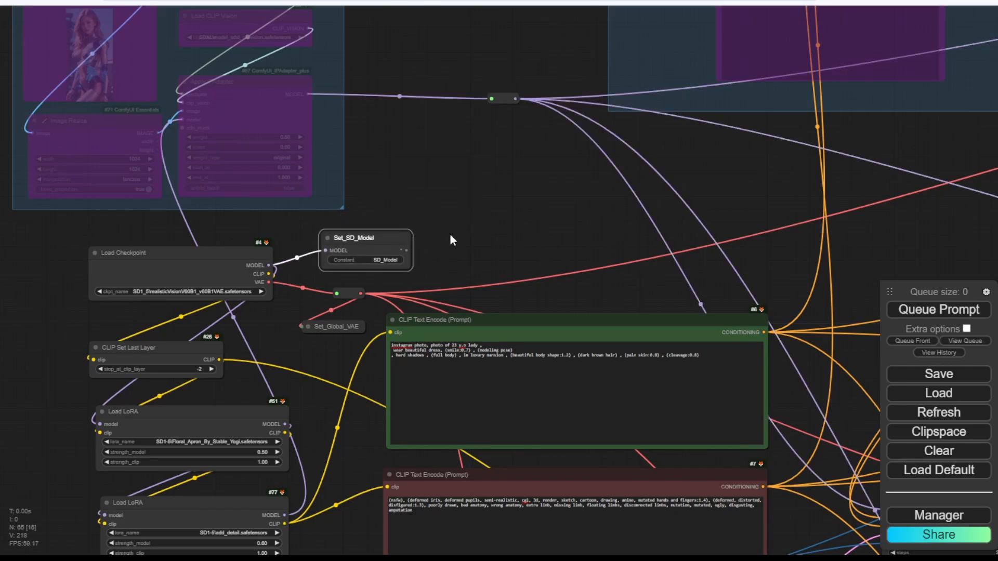
pyautogui.scroll(4, 450, 232)
pyautogui.moveTo(462, 248); pyautogui.dragTo(571, 229)
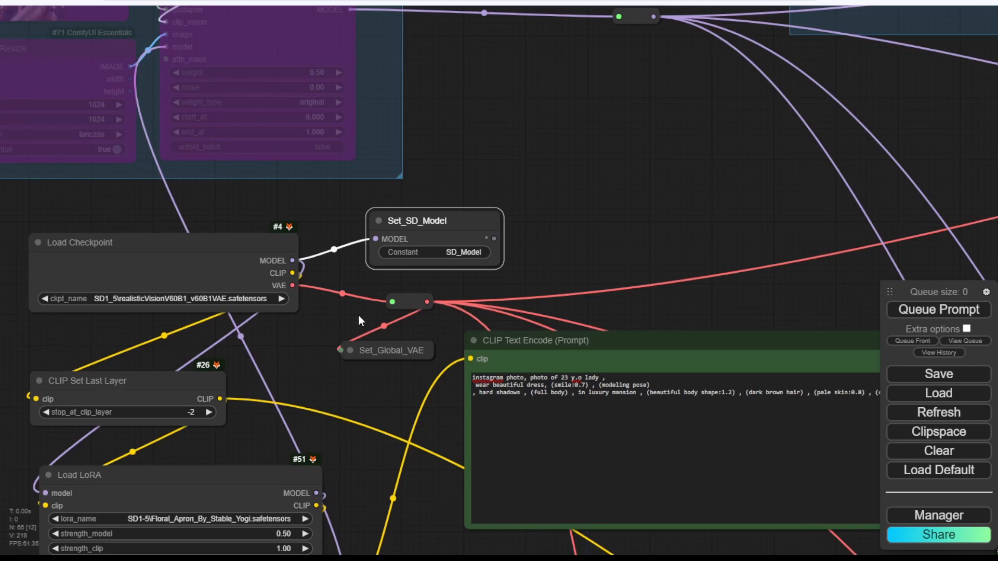
pyautogui.moveTo(272, 338); pyautogui.dragTo(375, 198)
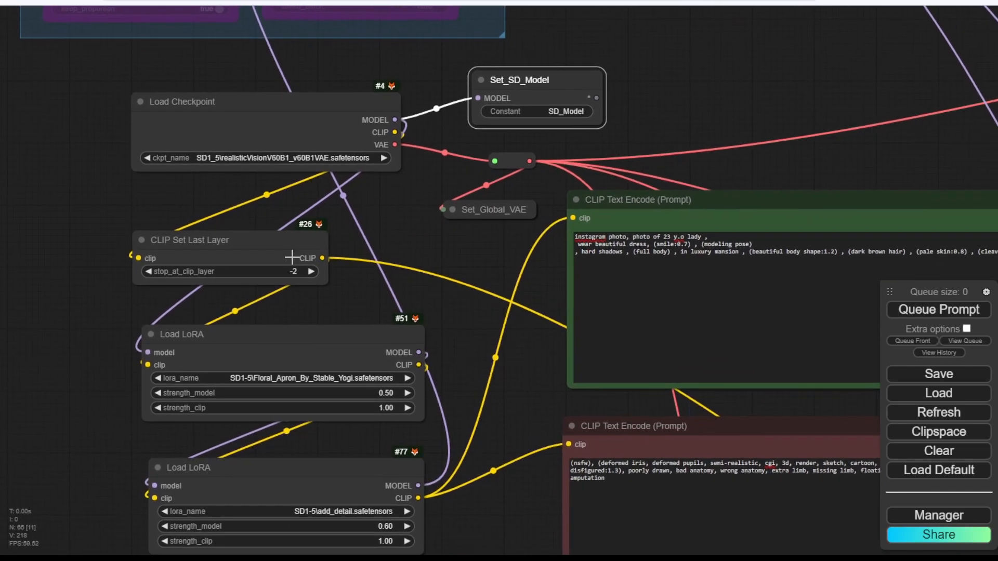
# Shift Load Checkpoint left and edit CLIP Set Last Layer's stop_at_clip_layer, undoing a mistaken change.
pyautogui.moveTo(255, 109); pyautogui.dragTo(85, 107)
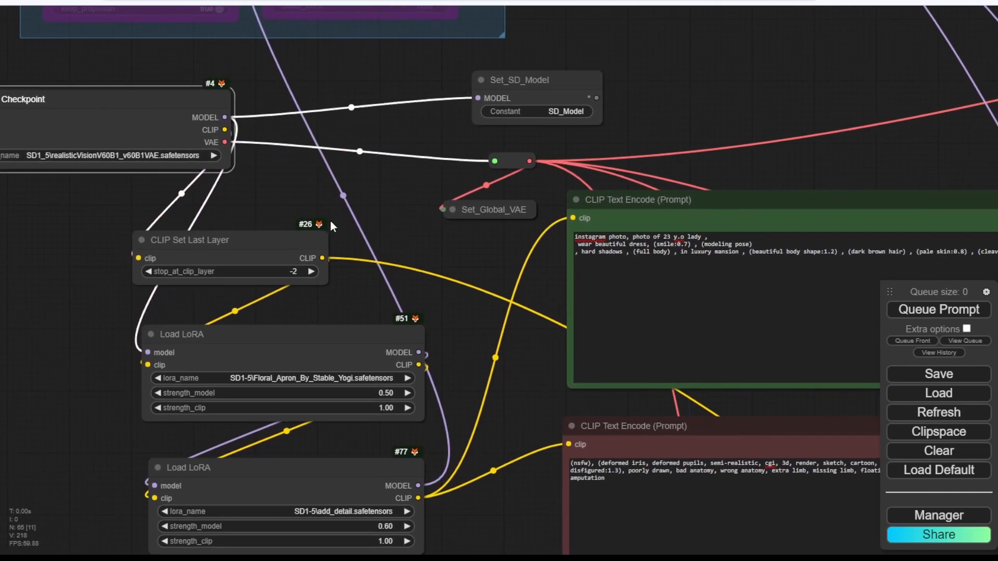
pyautogui.moveTo(293, 188); pyautogui.dragTo(496, 191)
pyautogui.moveTo(327, 107); pyautogui.dragTo(161, 109)
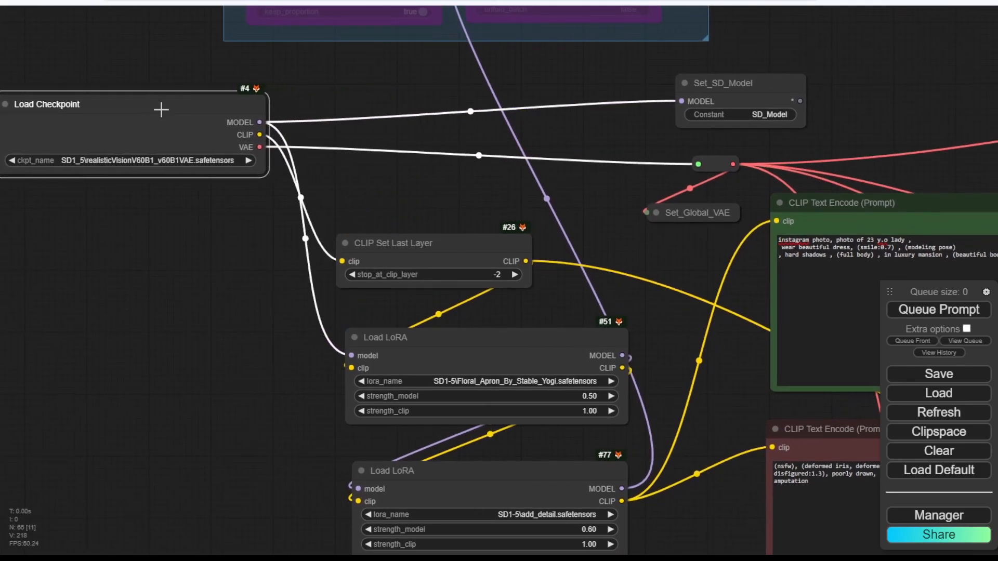
pyautogui.moveTo(423, 273); pyautogui.dragTo(397, 260)
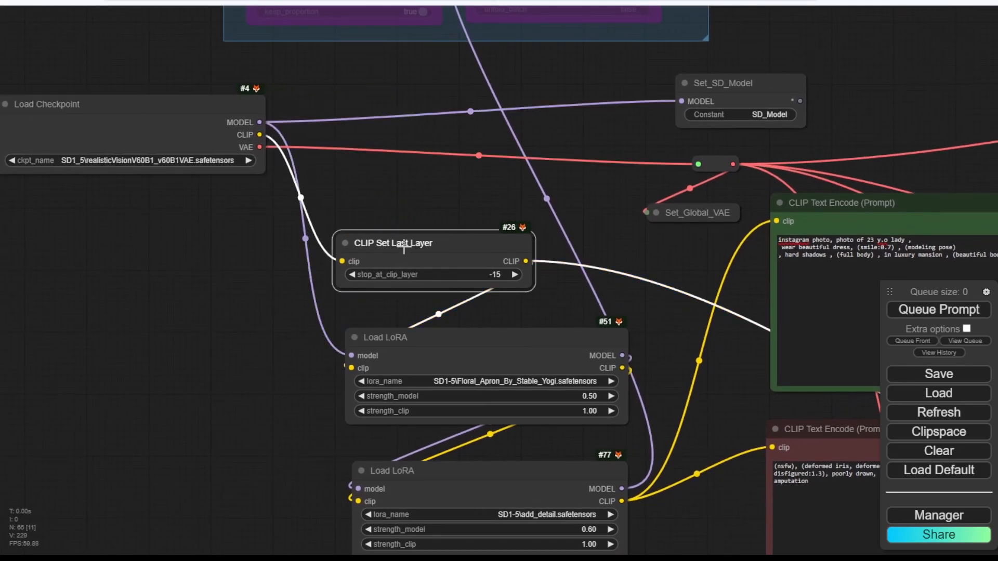
pyautogui.click(476, 274)
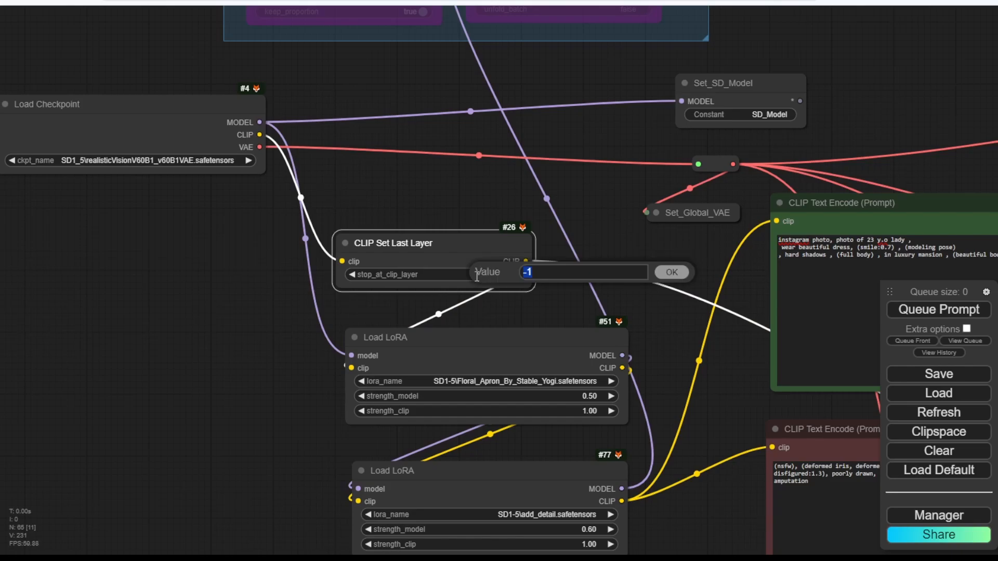
pyautogui.click(426, 260)
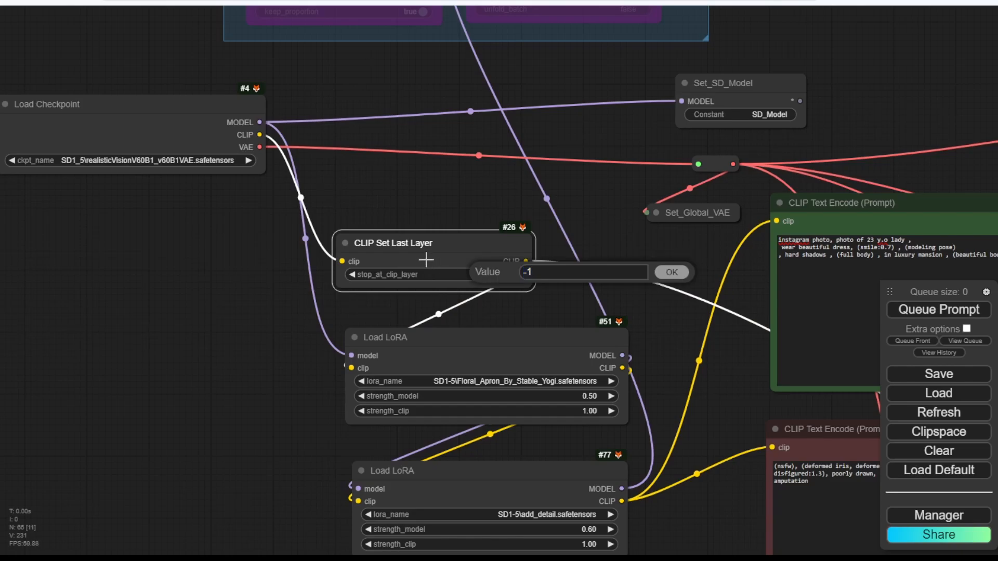
pyautogui.press('Delete')
pyautogui.click(672, 273)
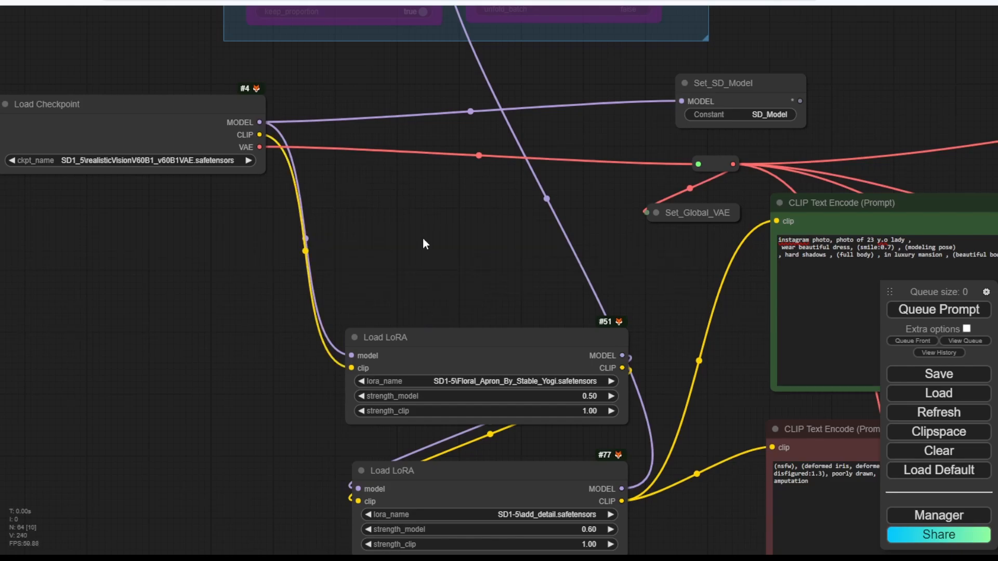
pyautogui.moveTo(206, 138); pyautogui.dragTo(265, 178)
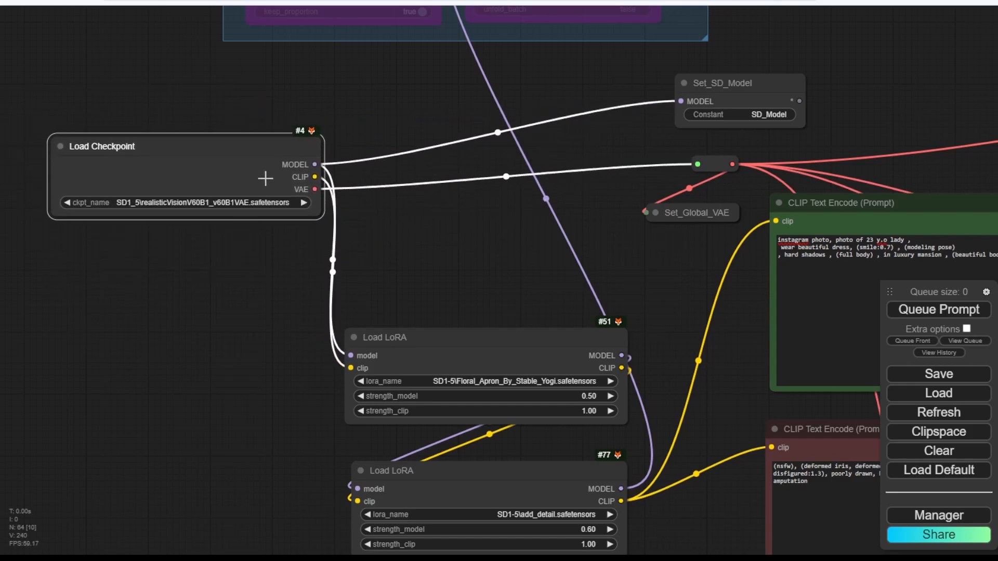
pyautogui.hotkey('ctrl', 'z')
pyautogui.hotkey('ctrl', 'z')
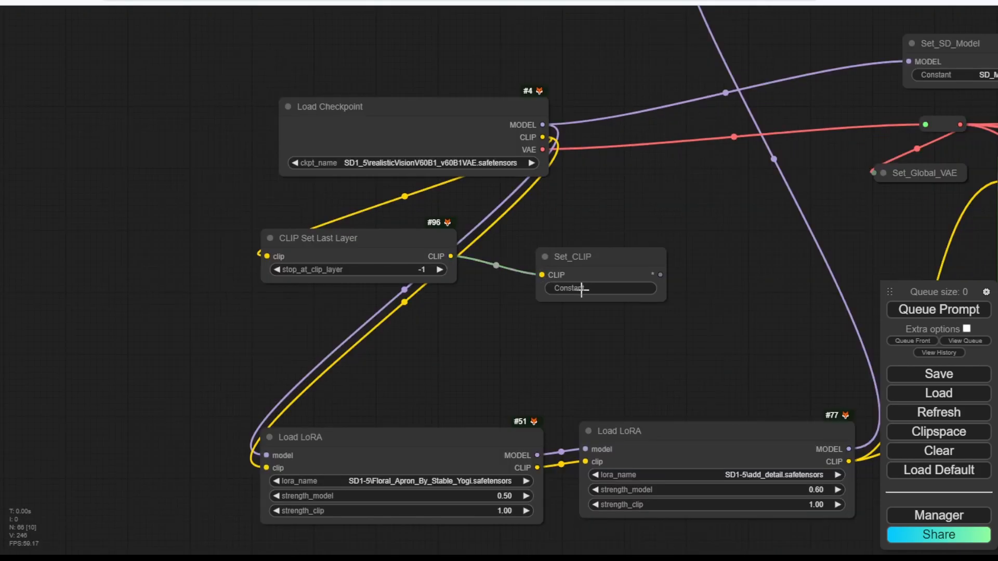
# Name the Set node's variable Cliplayer.
pyautogui.doubleClick(580, 290)
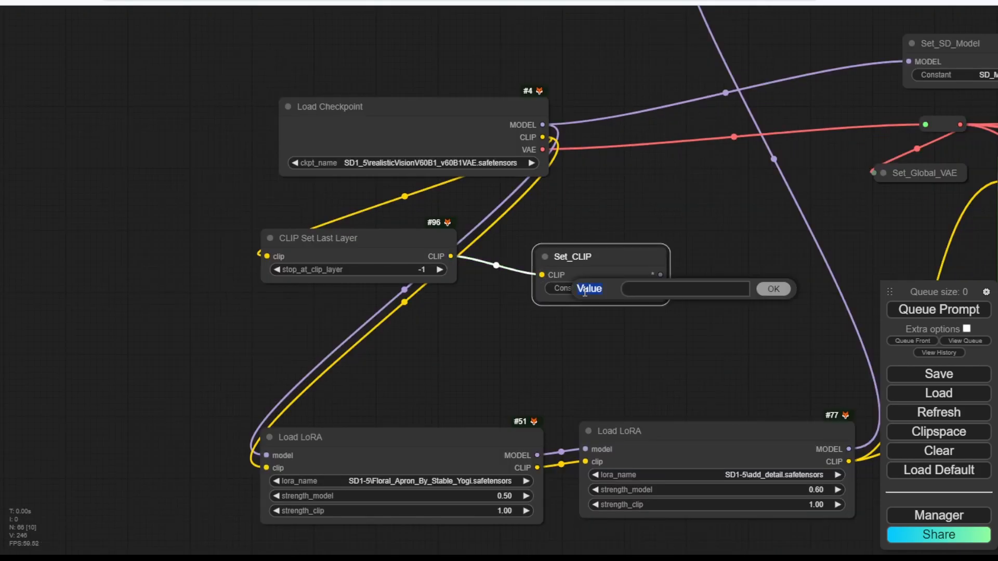
pyautogui.click(643, 290)
pyautogui.write('Cliplayer')
pyautogui.press('Return')
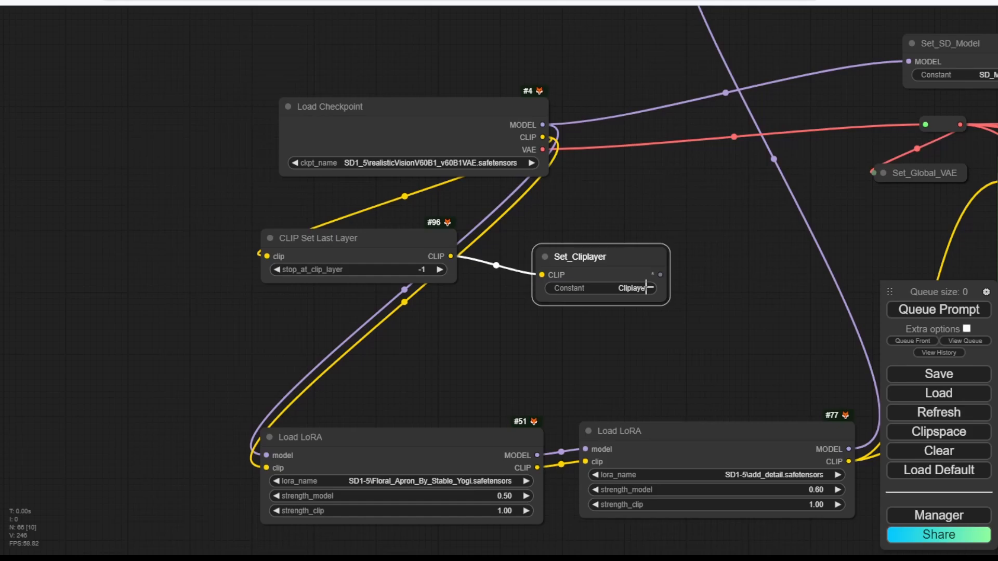
# Place Set_Cliplayer next to CLIP Set Last Layer and collapse it.
pyautogui.scroll(3, 778, 300)
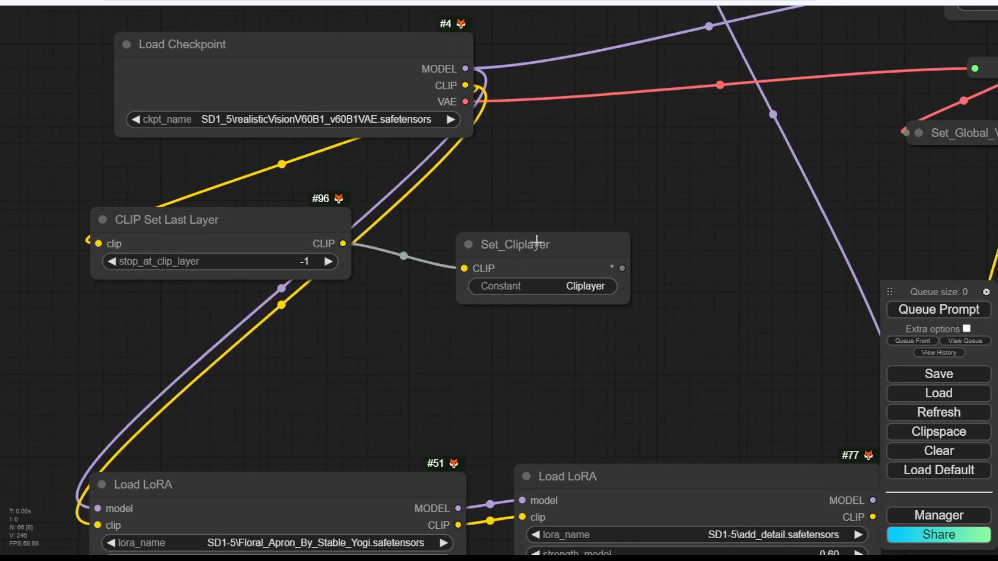
pyautogui.moveTo(534, 240); pyautogui.dragTo(454, 217)
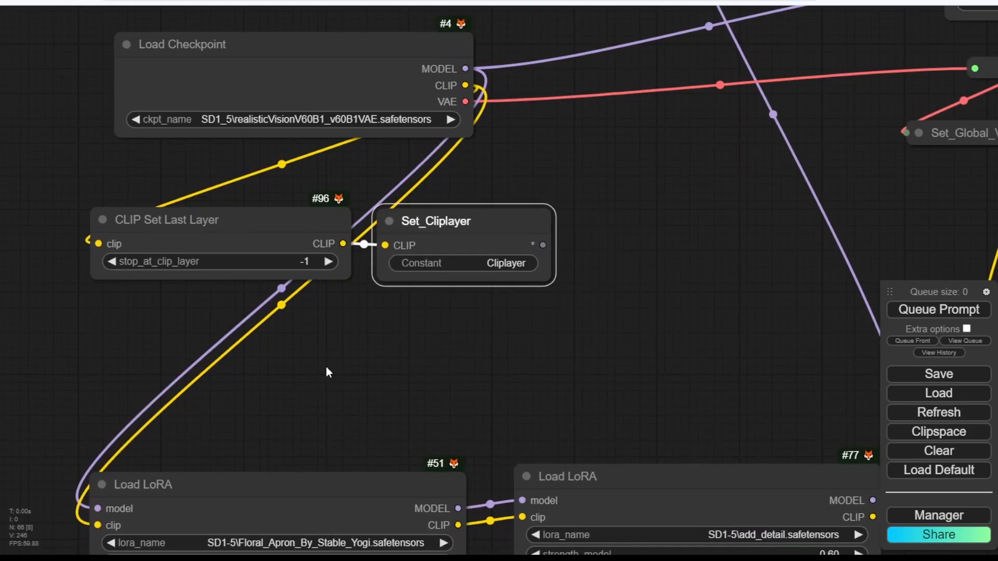
pyautogui.moveTo(327, 367); pyautogui.dragTo(497, 365)
pyautogui.click(561, 219)
pyautogui.moveTo(585, 220); pyautogui.dragTo(618, 228)
pyautogui.moveTo(454, 363); pyautogui.dragTo(503, 221)
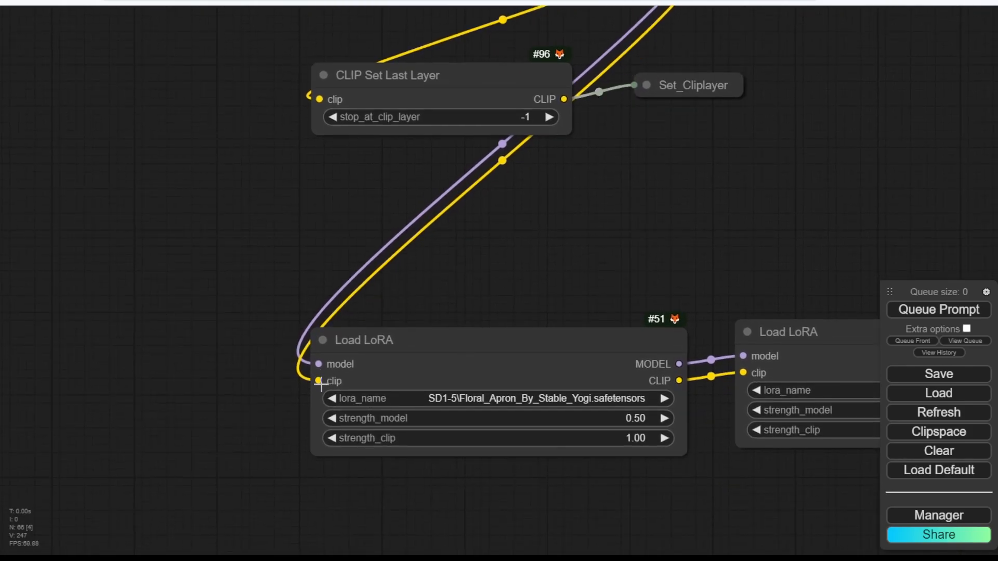
# Replace the first Load LoRA's clip link with a Get node placed beside it.
pyautogui.moveTo(318, 381); pyautogui.dragTo(172, 234)
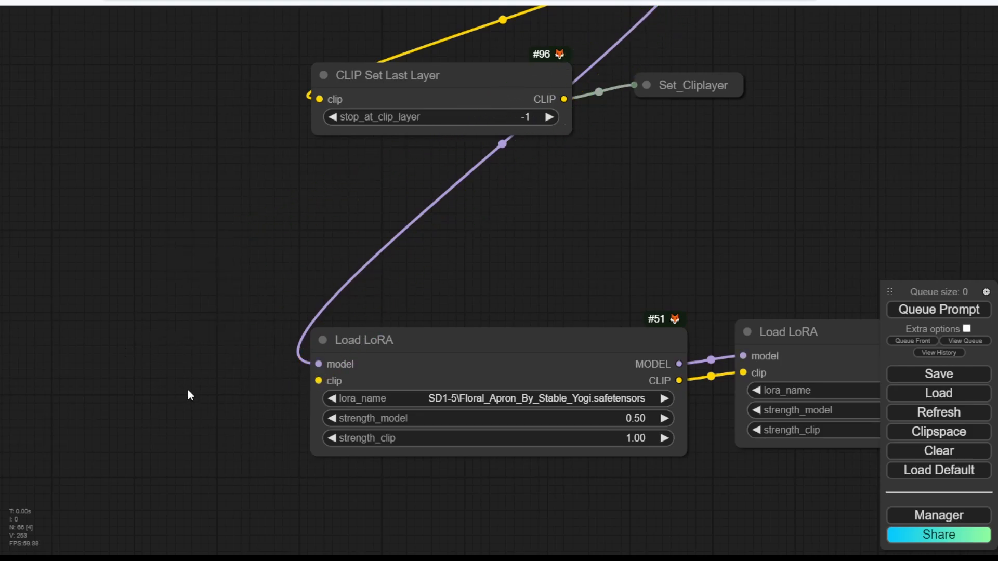
pyautogui.doubleClick(152, 386)
pyautogui.click(133, 432)
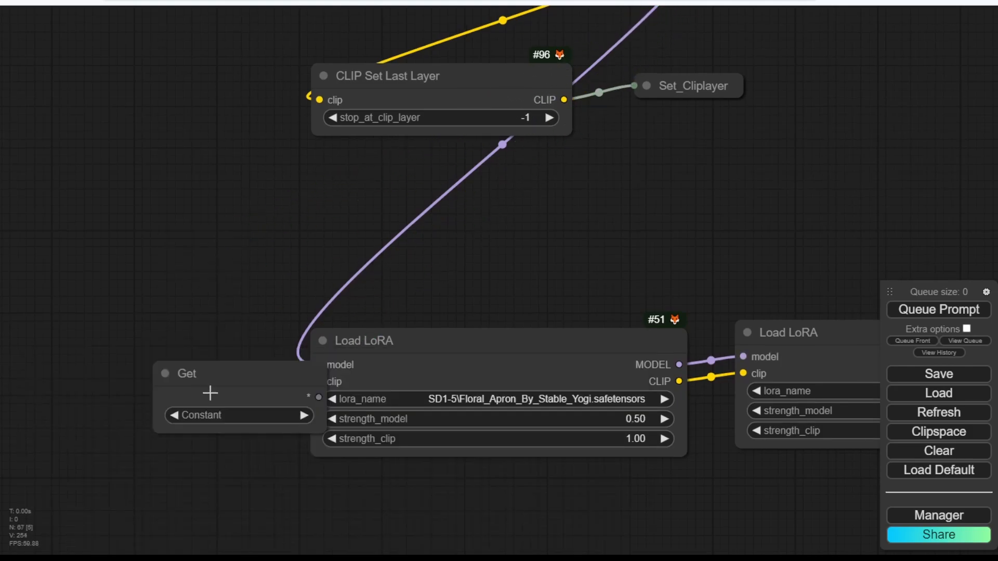
pyautogui.moveTo(209, 392); pyautogui.dragTo(77, 331)
pyautogui.moveTo(164, 358); pyautogui.dragTo(318, 381)
pyautogui.moveTo(133, 329); pyautogui.dragTo(203, 356)
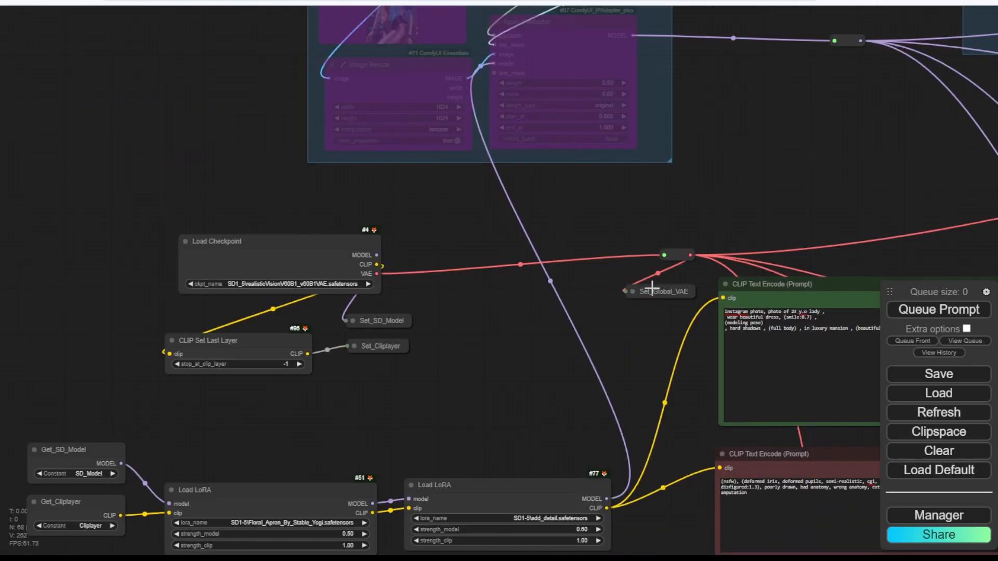
# Wire Load Checkpoint's VAE into Set_Global_VAE and feed VAE Encode from a pasted, collapsed Get_Global_VAE.
pyautogui.moveTo(650, 290); pyautogui.dragTo(465, 296)
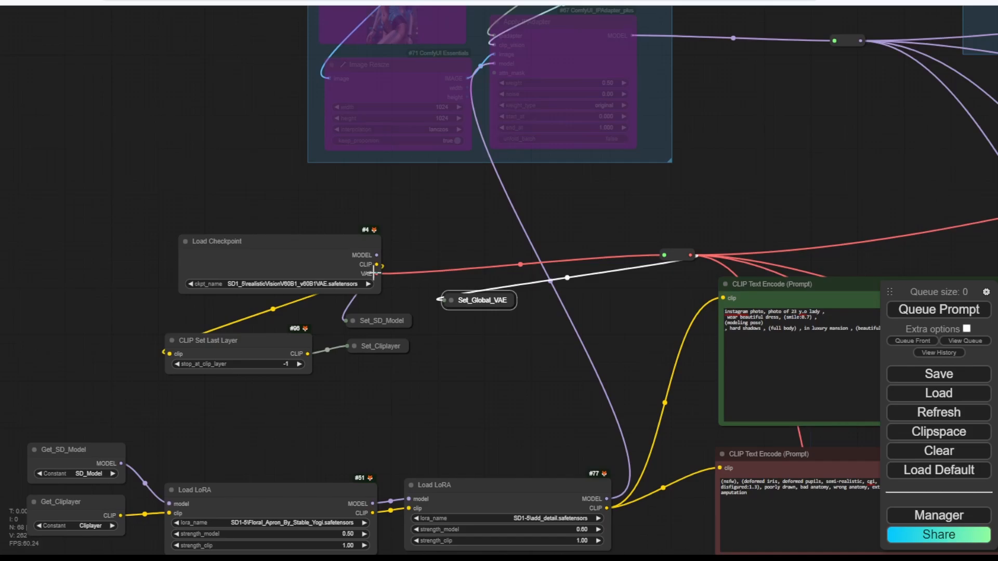
pyautogui.moveTo(374, 273); pyautogui.dragTo(448, 300)
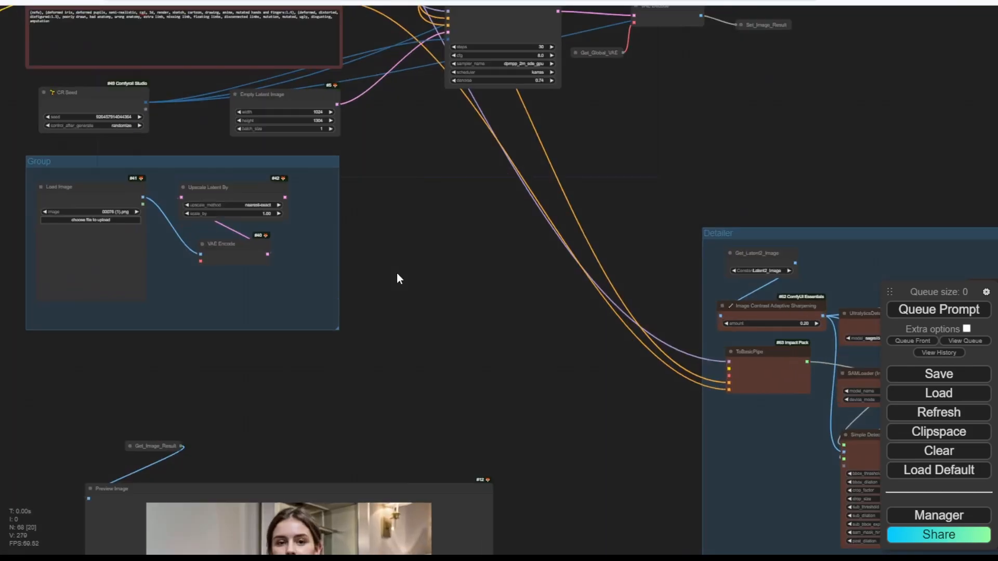
pyautogui.scroll(2, 266, 281)
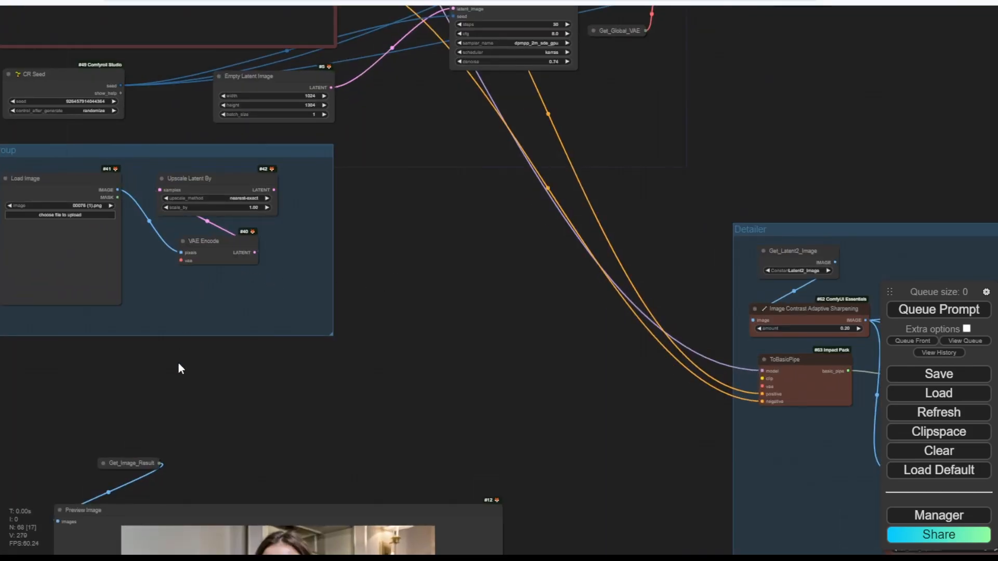
pyautogui.scroll(5, 177, 377)
pyautogui.moveTo(175, 294); pyautogui.dragTo(272, 331)
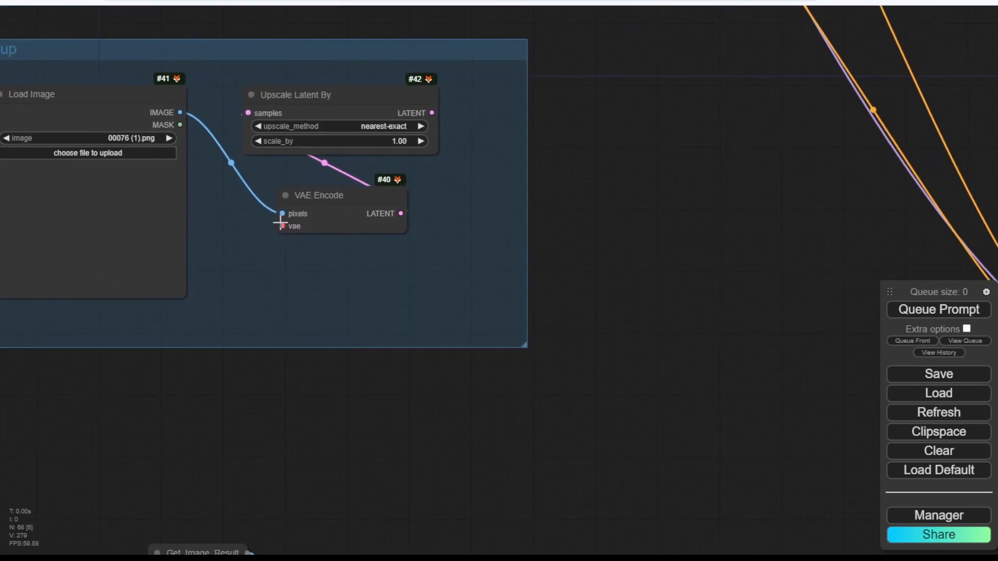
pyautogui.hotkey('ctrl', 'v')
pyautogui.moveTo(282, 226); pyautogui.dragTo(402, 317)
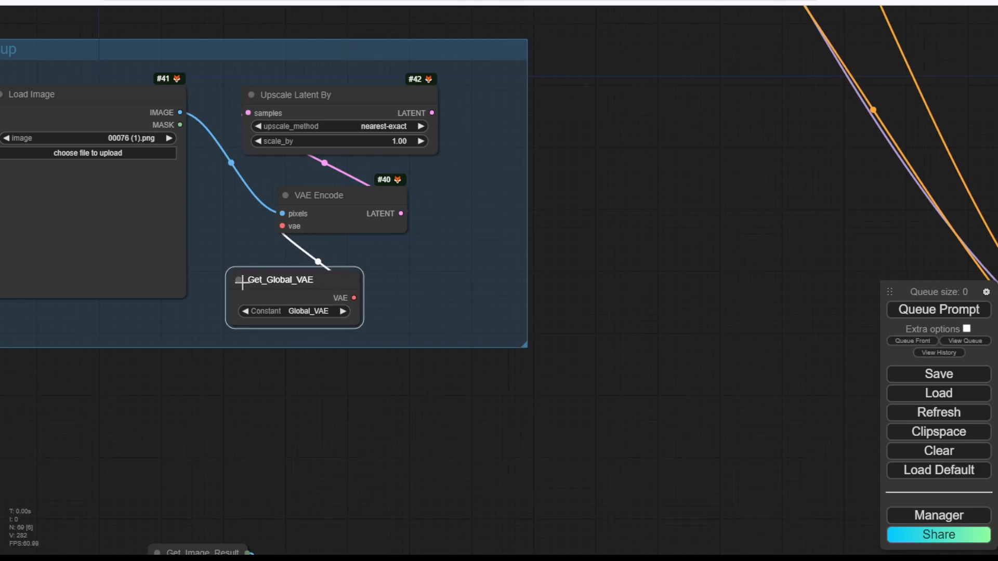
pyautogui.click(238, 281)
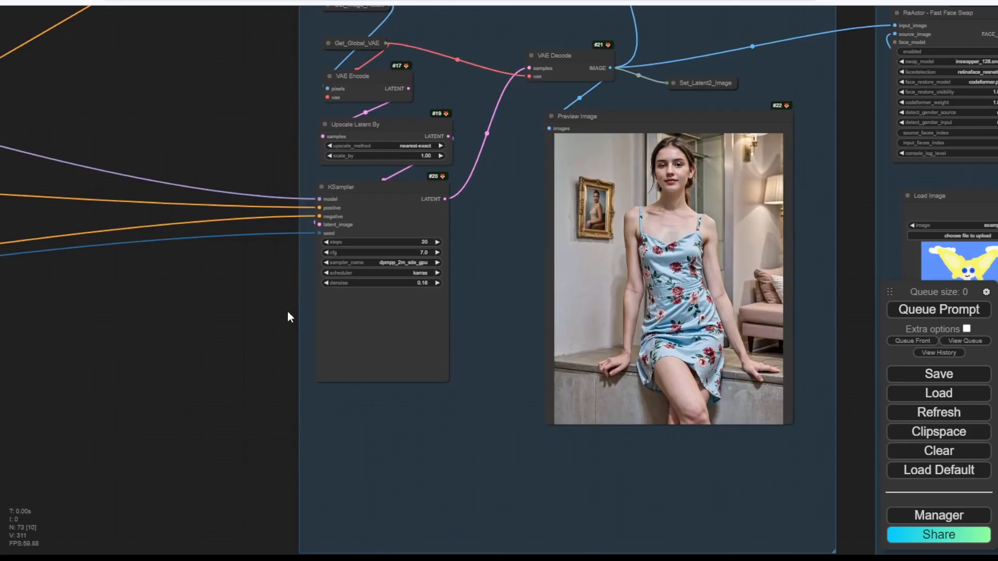
pyautogui.moveTo(286, 307); pyautogui.dragTo(459, 294)
# Rename the Latent2 image variable to Image_Latent2 and pick a stored variable for a Detailer Get node.
pyautogui.scroll(-2, 428, 281)
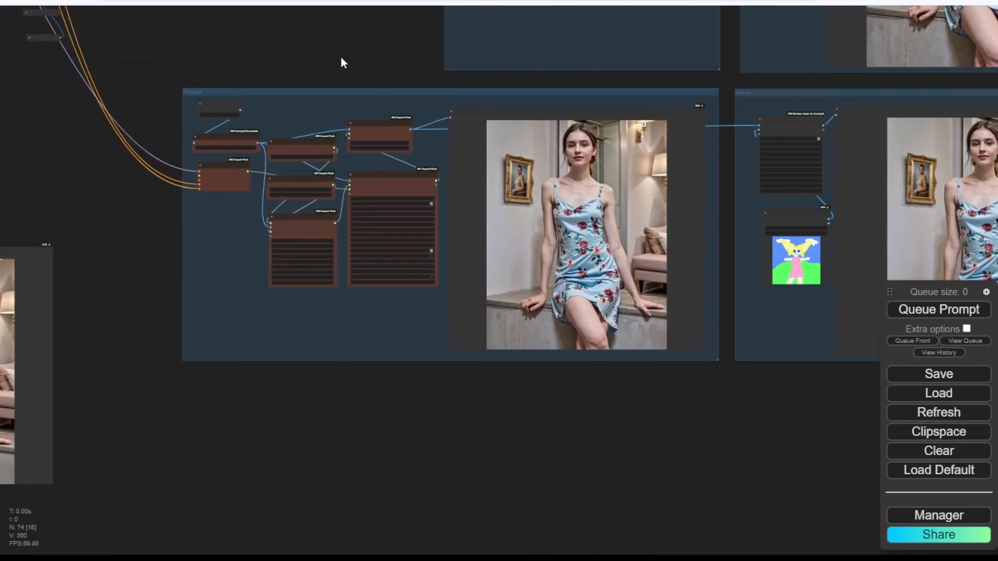
pyautogui.scroll(7, 326, 169)
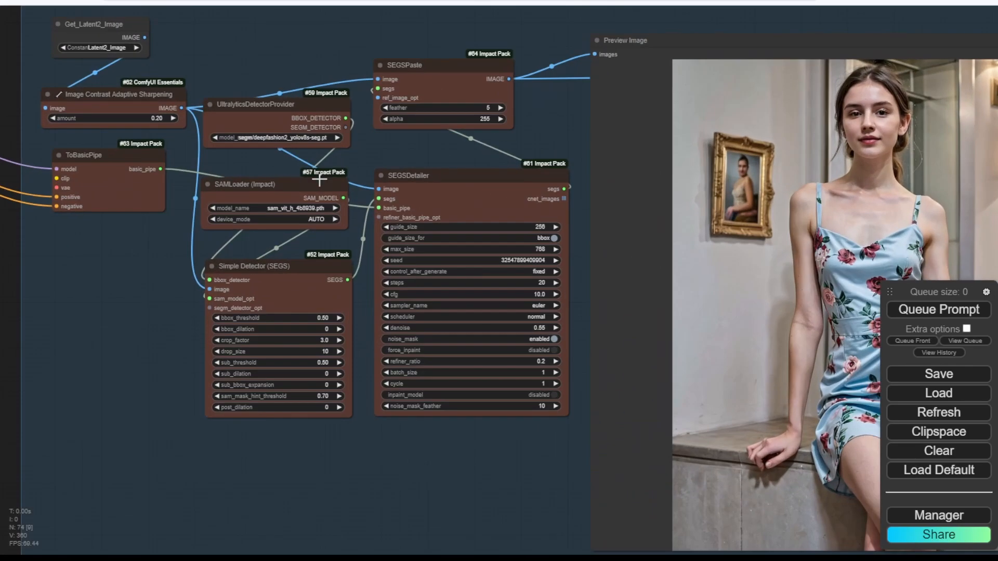
pyautogui.scroll(-8, 321, 179)
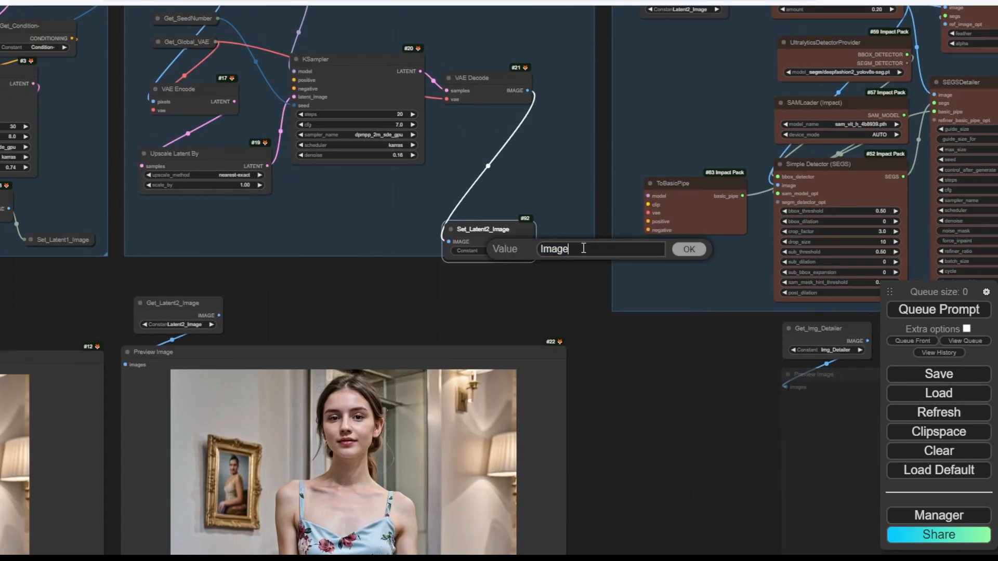
pyautogui.press('Return')
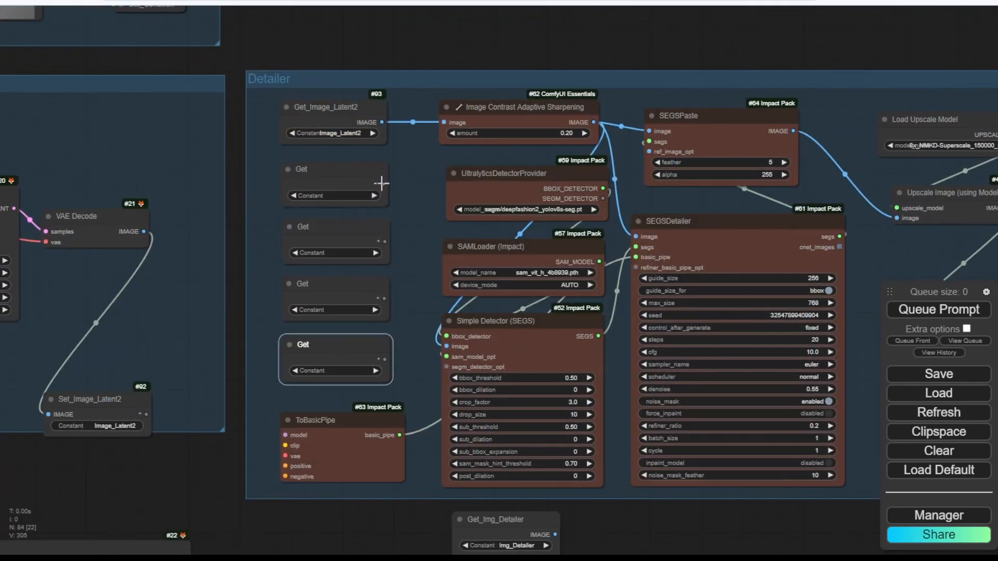
pyautogui.scroll(5, 379, 182)
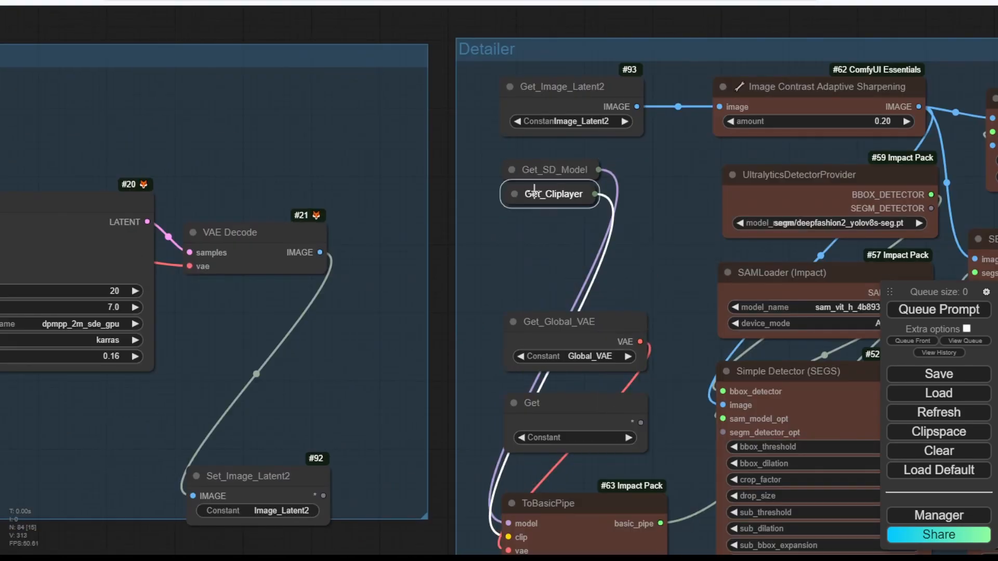
pyautogui.click(572, 357)
pyautogui.click(600, 400)
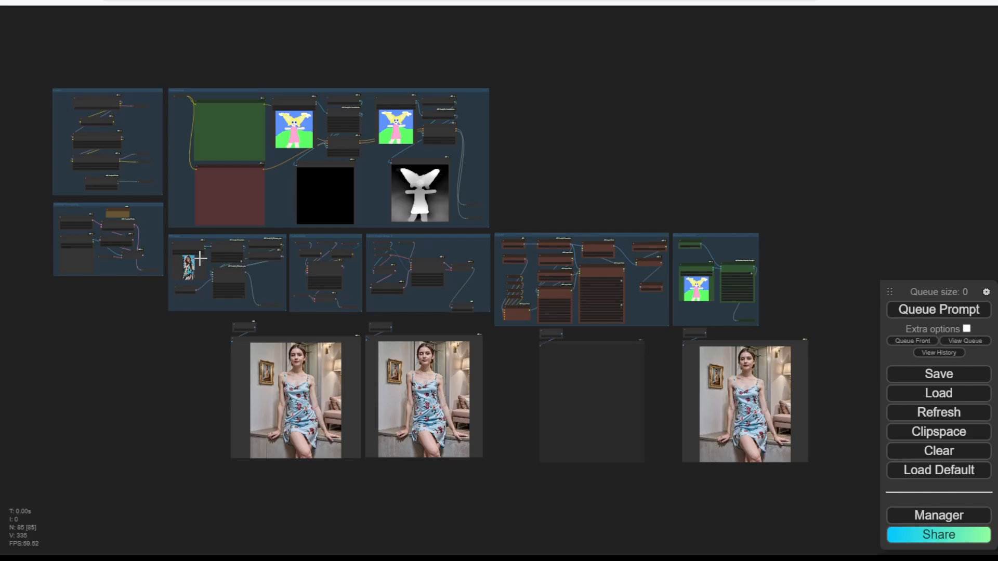
# Recolour the Loader group grey-purple through its group options.
pyautogui.scroll(8, 141, 336)
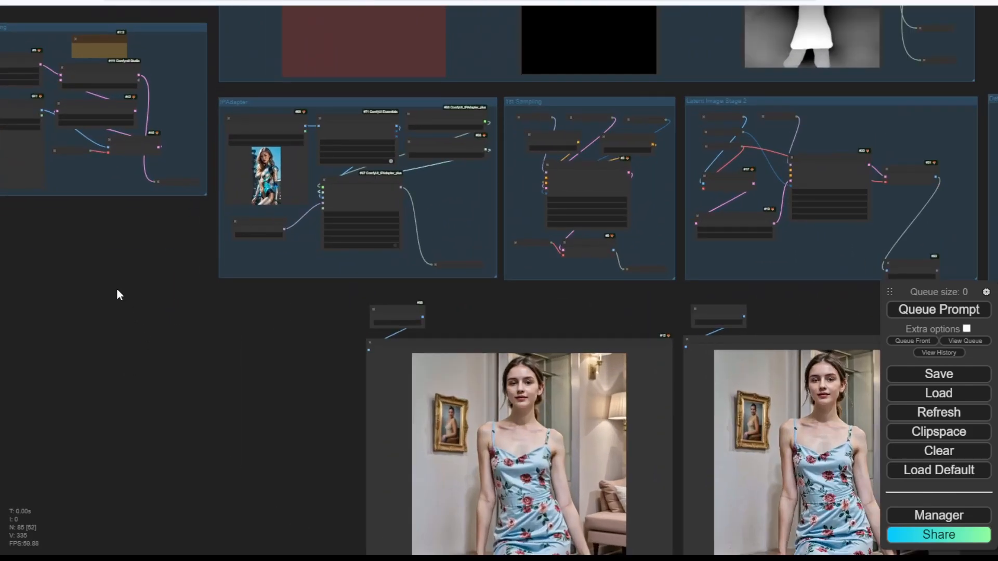
pyautogui.moveTo(116, 288); pyautogui.dragTo(189, 537)
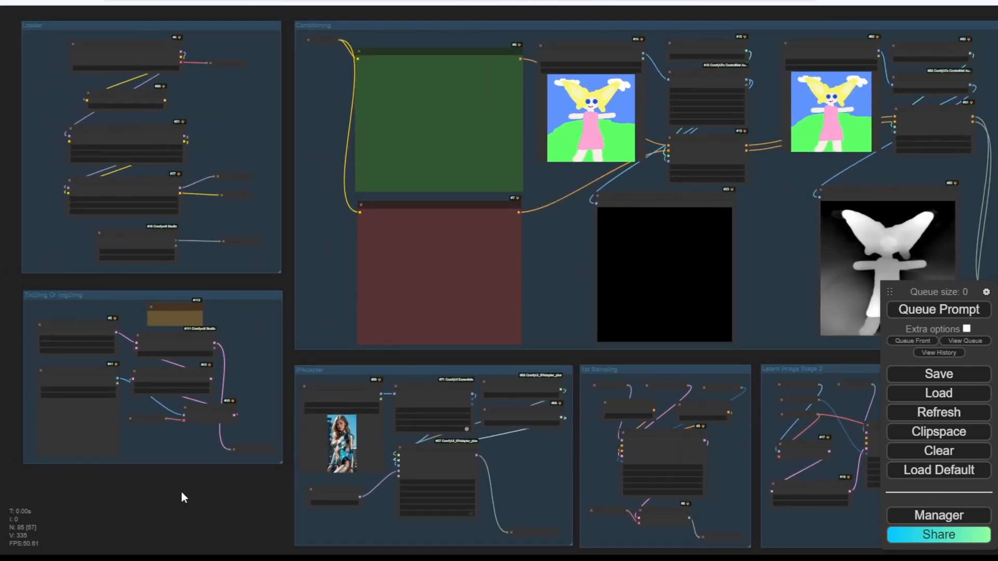
pyautogui.scroll(3, 180, 490)
pyautogui.moveTo(199, 229); pyautogui.dragTo(360, 406)
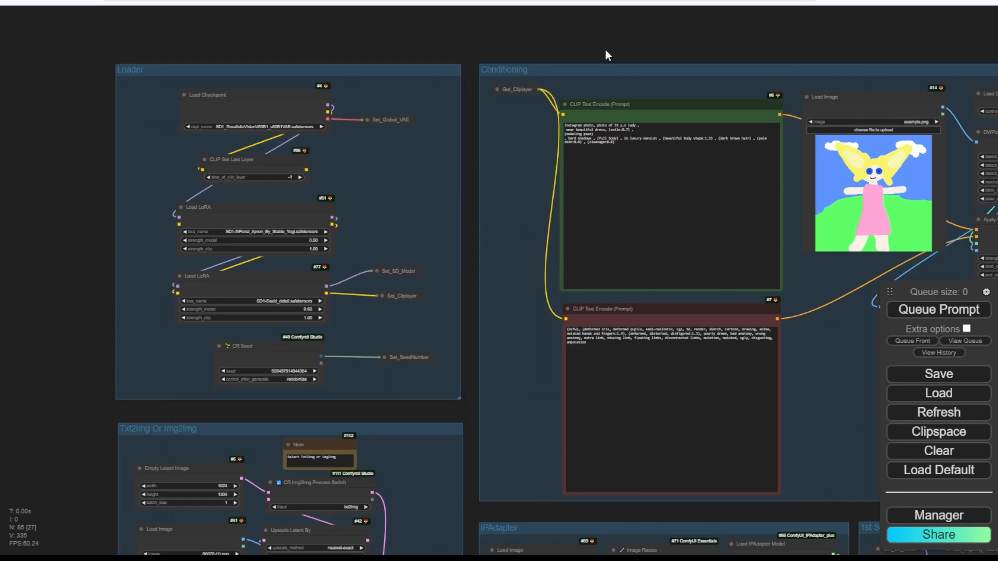
pyautogui.rightClick(392, 86)
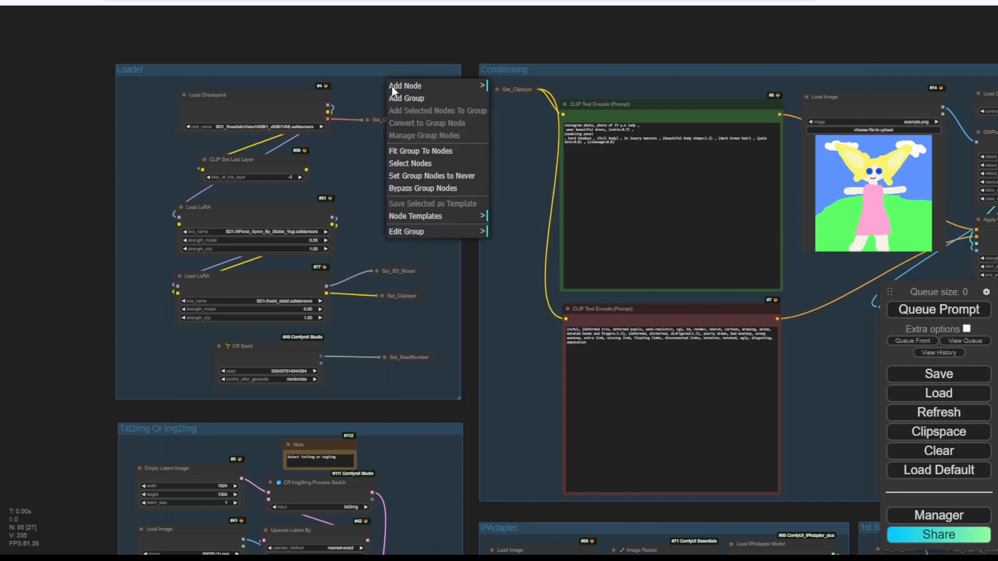
pyautogui.click(437, 216)
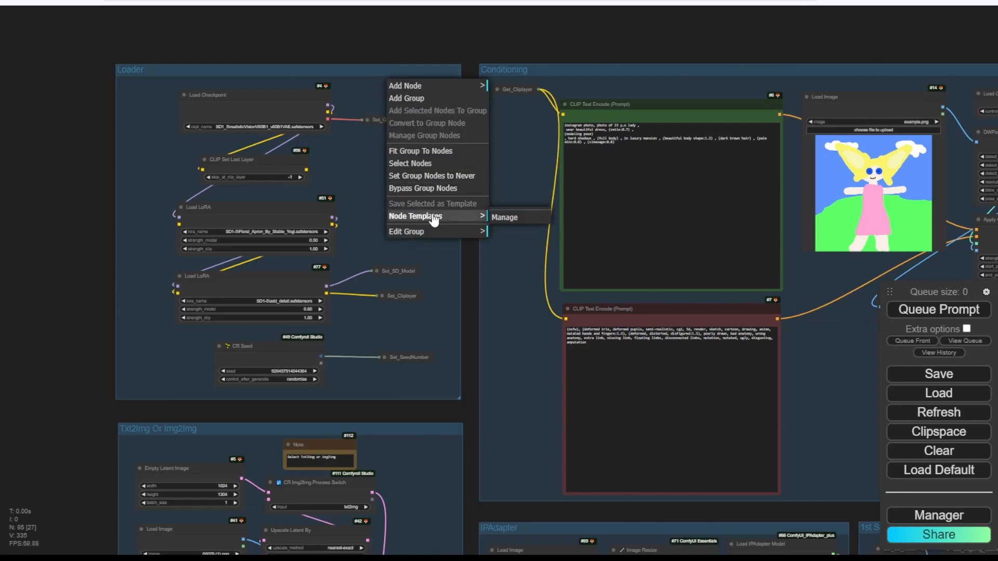
pyautogui.click(439, 232)
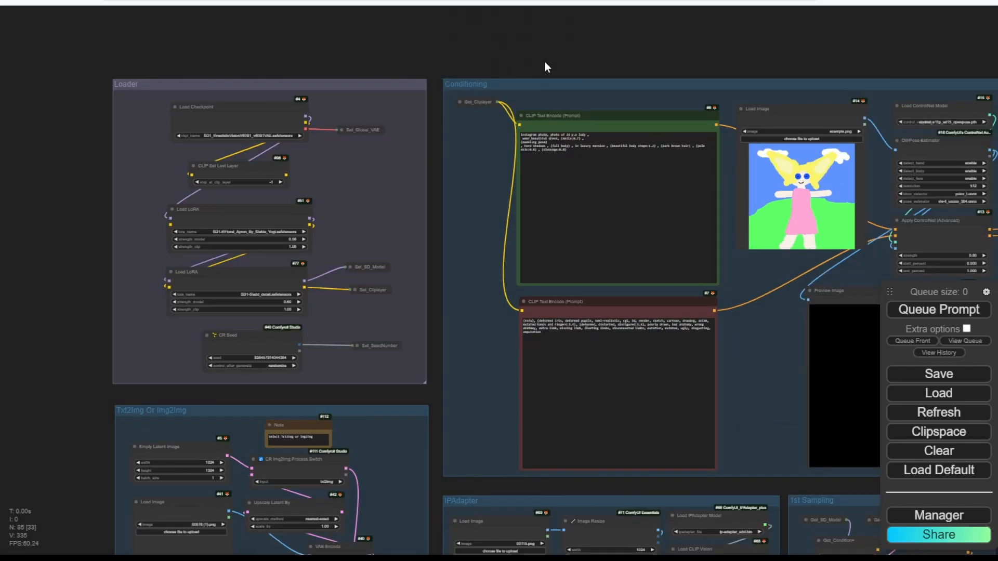
# Collapse the Get_Cliplayer node feeding both prompt encoders and survey the Depth and IPAdapter groups.
pyautogui.moveTo(613, 59); pyautogui.dragTo(178, 69)
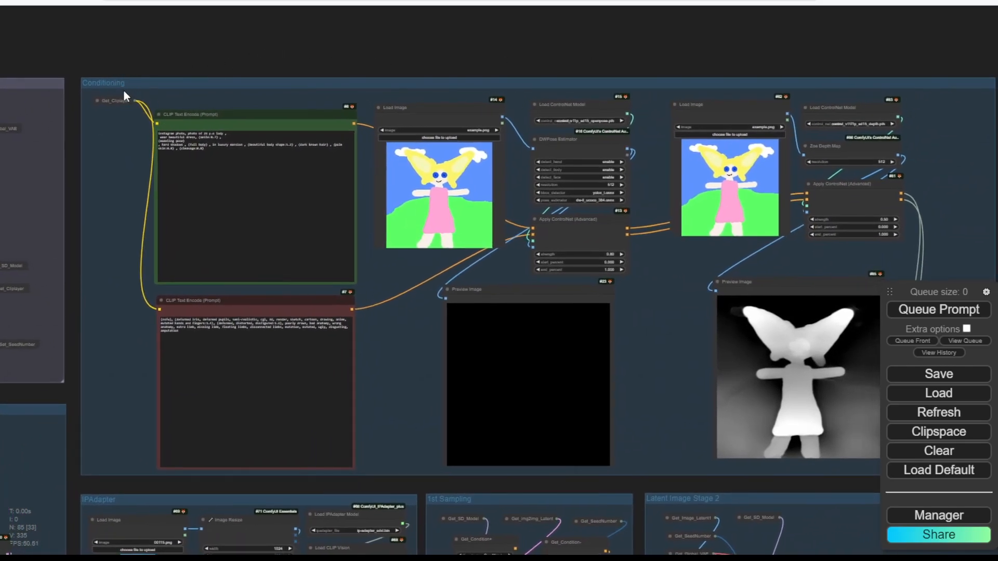
pyautogui.scroll(3, 116, 105)
pyautogui.click(89, 98)
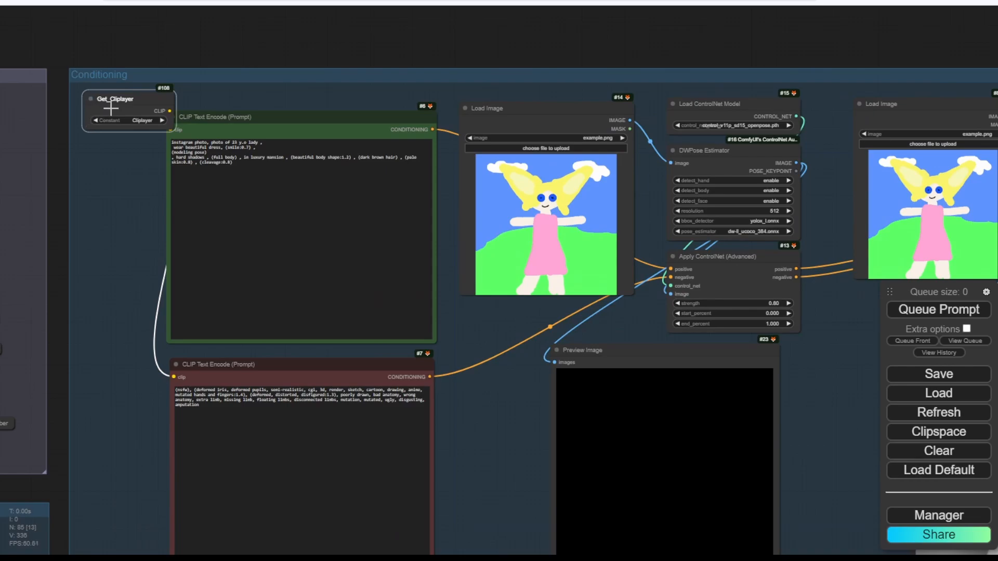
pyautogui.click(91, 99)
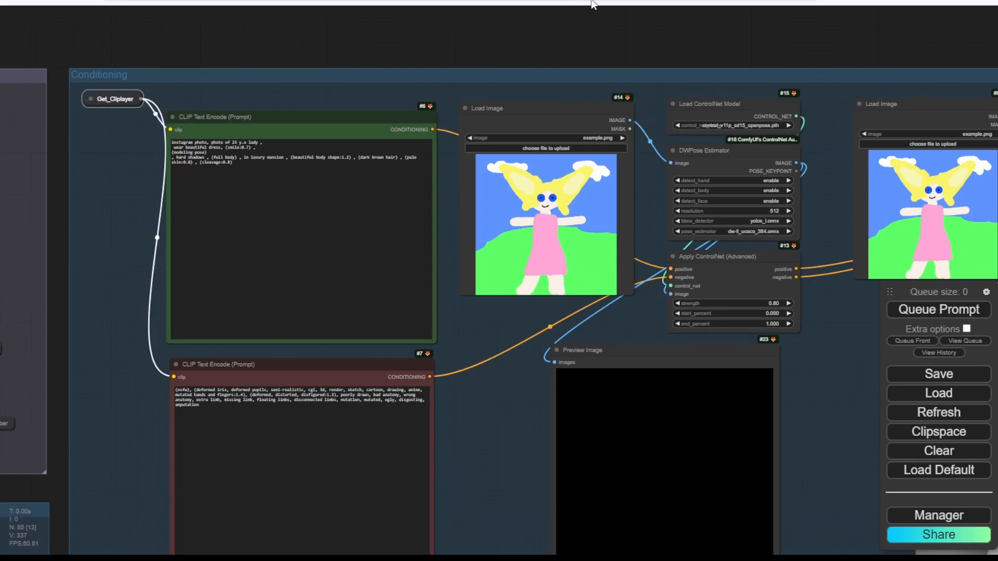
pyautogui.moveTo(626, 41); pyautogui.dragTo(311, 14)
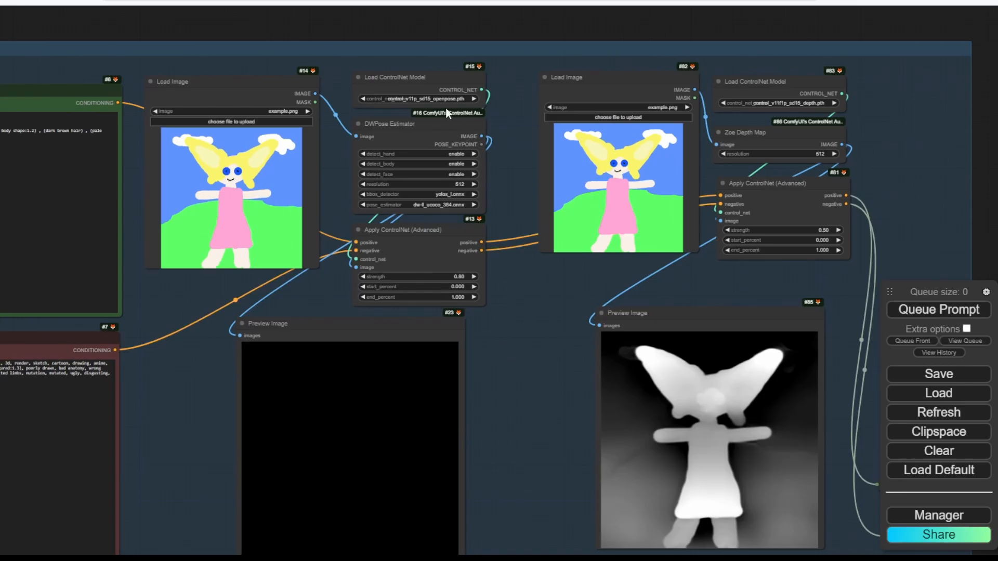
pyautogui.moveTo(516, 354); pyautogui.dragTo(157, 372)
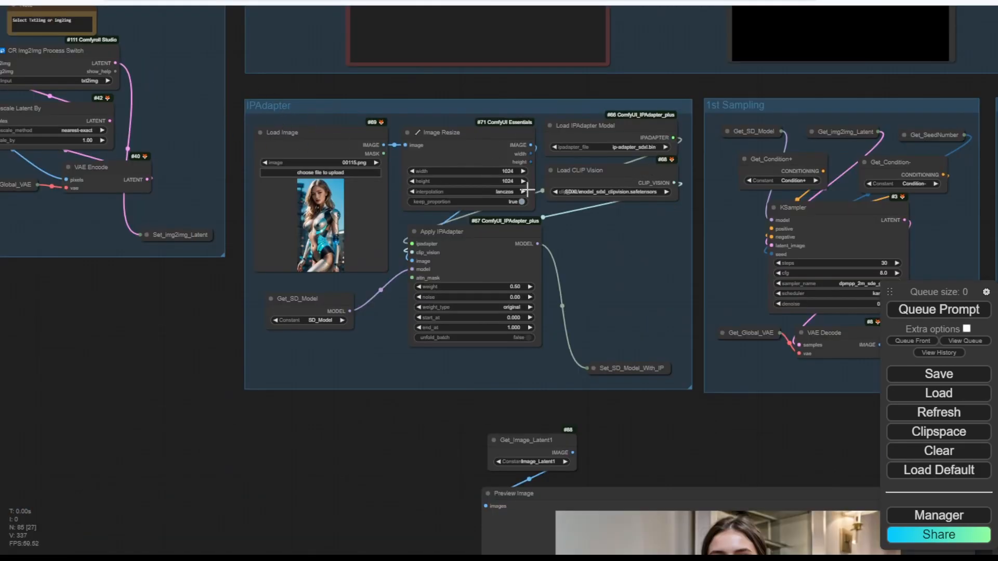
# Collapse Get_Condition+ and Get_Condition- and line them up lower in the 1st Sampling group.
pyautogui.click(744, 160)
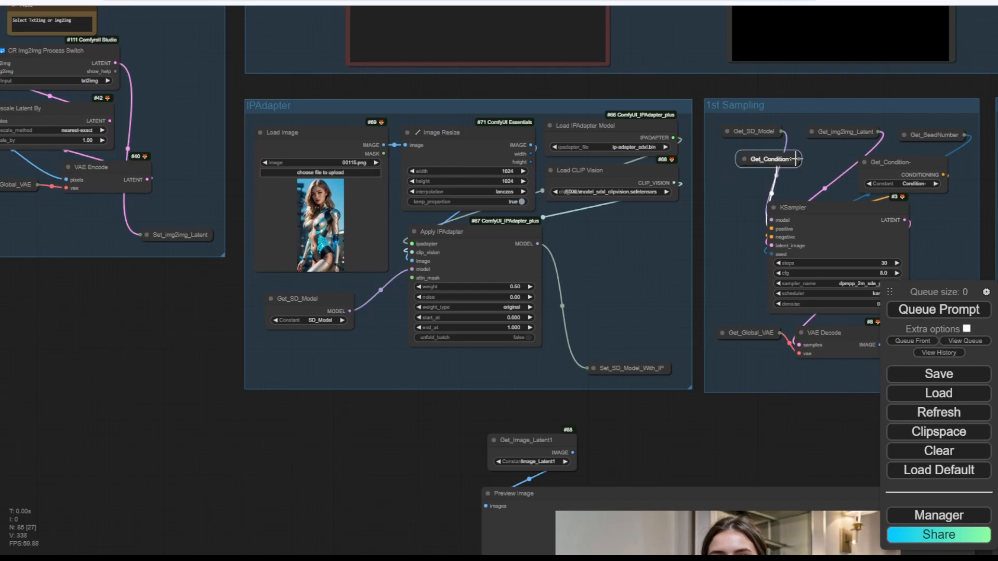
pyautogui.moveTo(807, 79); pyautogui.dragTo(491, 76)
pyautogui.scroll(6, 543, 147)
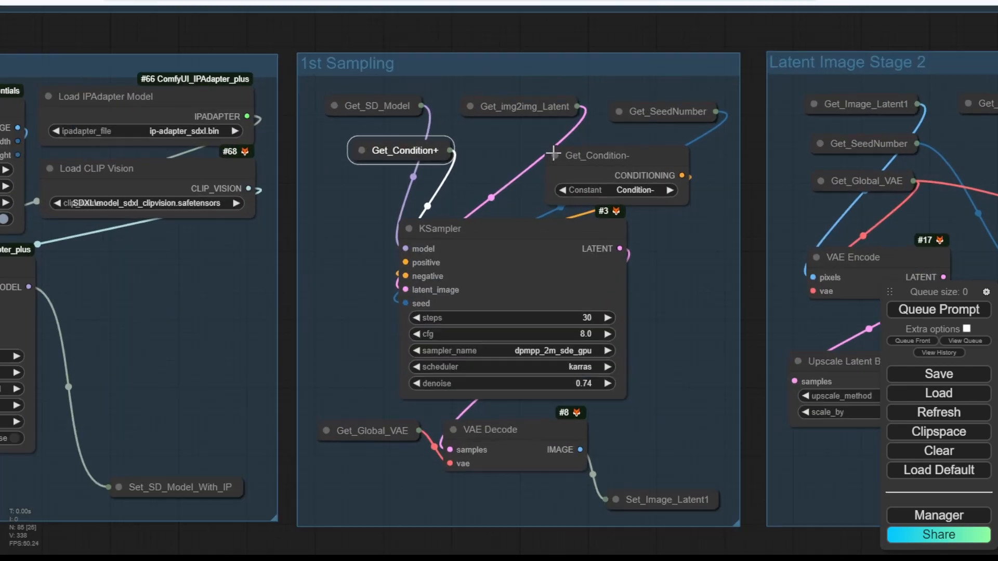
pyautogui.click(555, 156)
pyautogui.click(556, 156)
pyautogui.moveTo(556, 156); pyautogui.dragTo(556, 187)
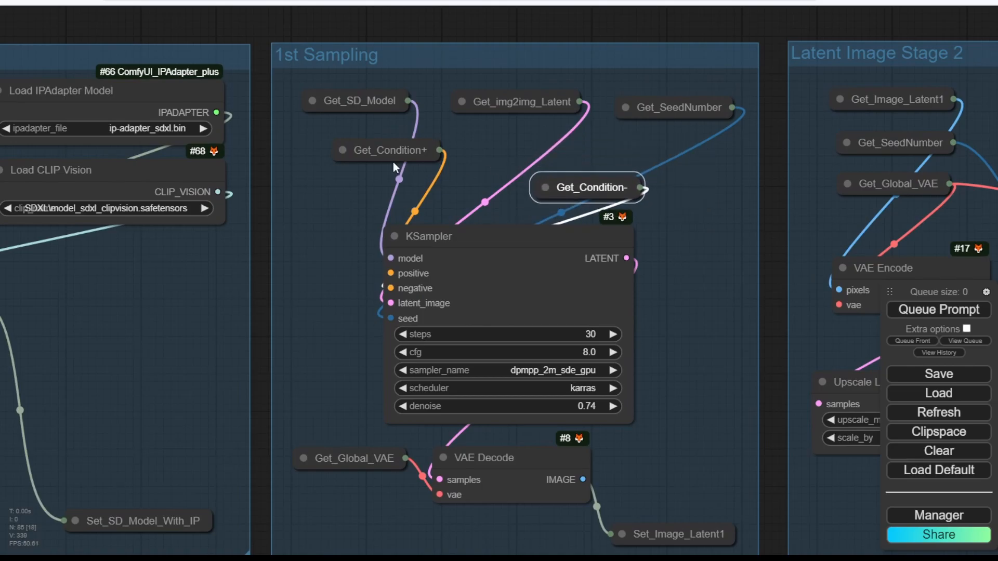
pyautogui.moveTo(398, 153); pyautogui.dragTo(438, 190)
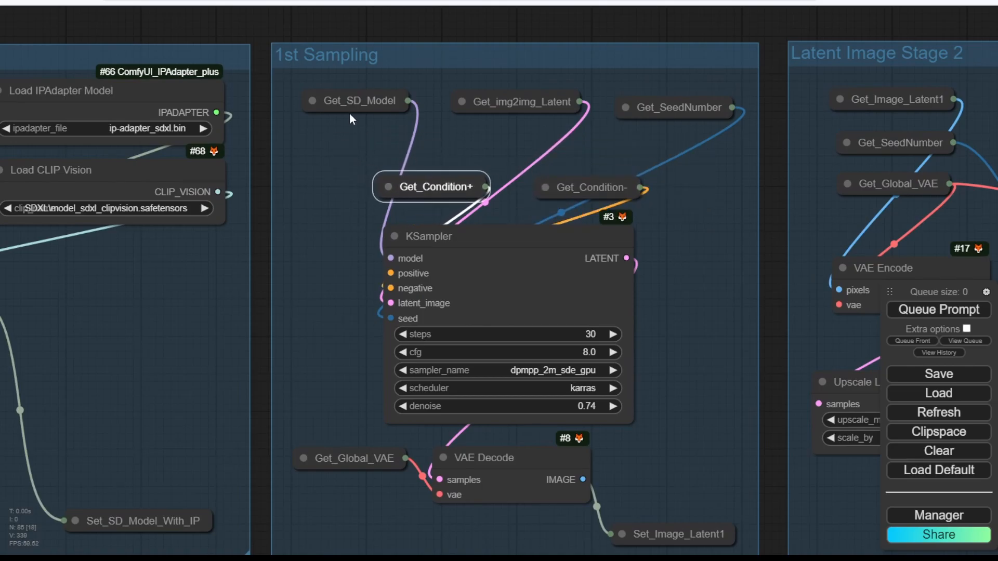
# Switch the KSampler's model getter to SD_Model_With_IPA and widen it so the name fits.
pyautogui.click(312, 101)
pyautogui.moveTo(360, 109); pyautogui.dragTo(341, 110)
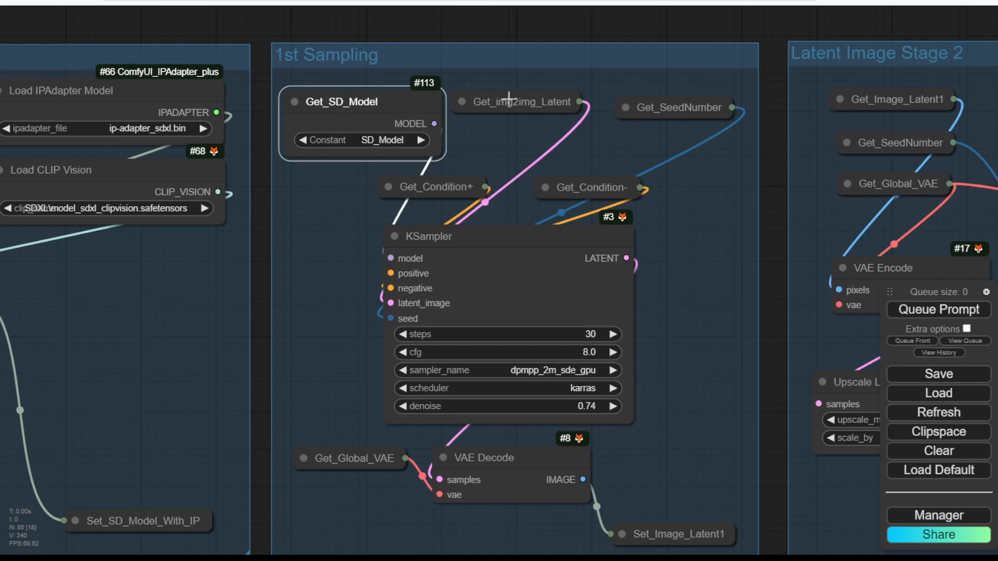
pyautogui.moveTo(508, 98); pyautogui.dragTo(533, 108)
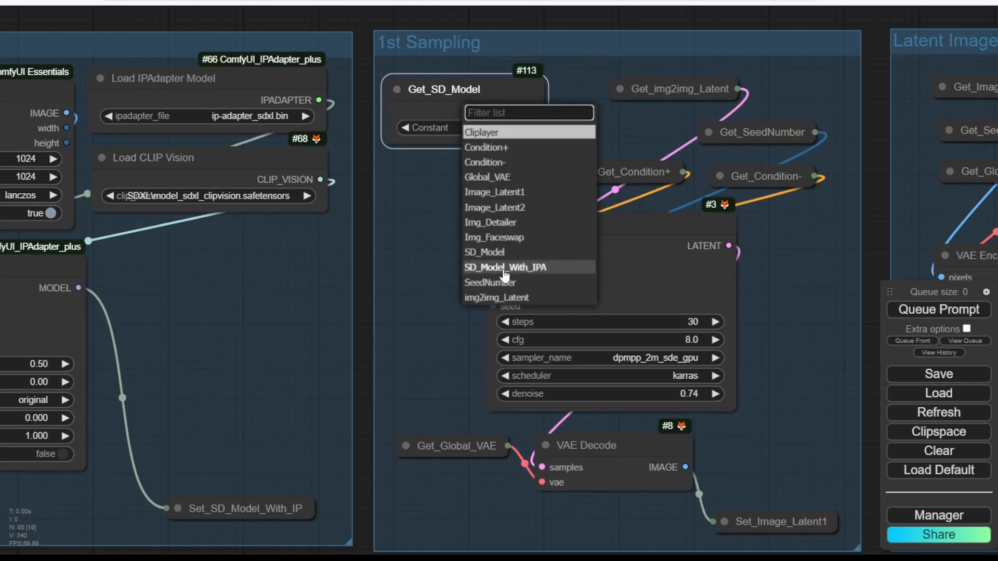
pyautogui.click(533, 267)
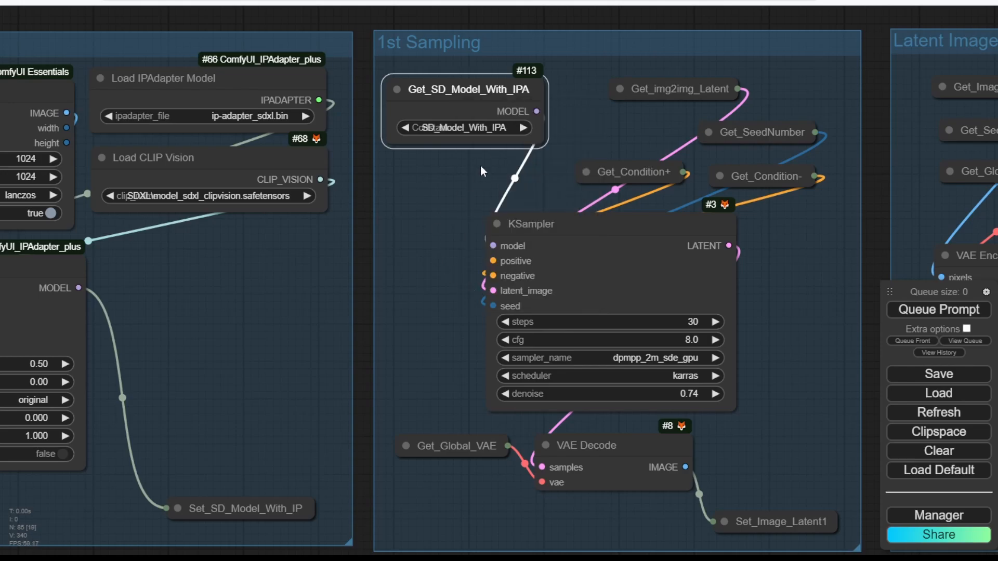
pyautogui.moveTo(545, 146); pyautogui.dragTo(576, 139)
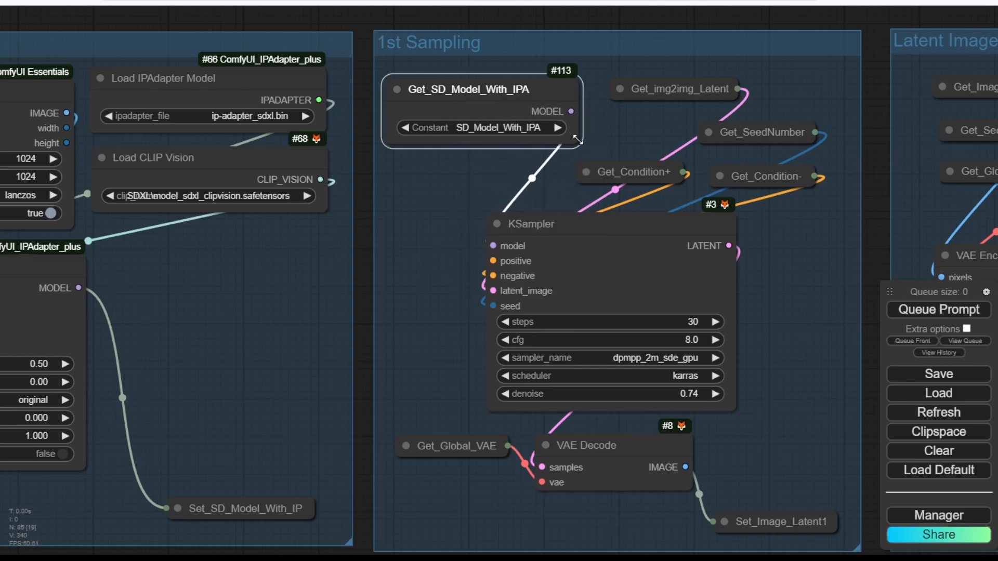
pyautogui.scroll(-3, 363, 276)
pyautogui.moveTo(364, 275); pyautogui.dragTo(760, 252)
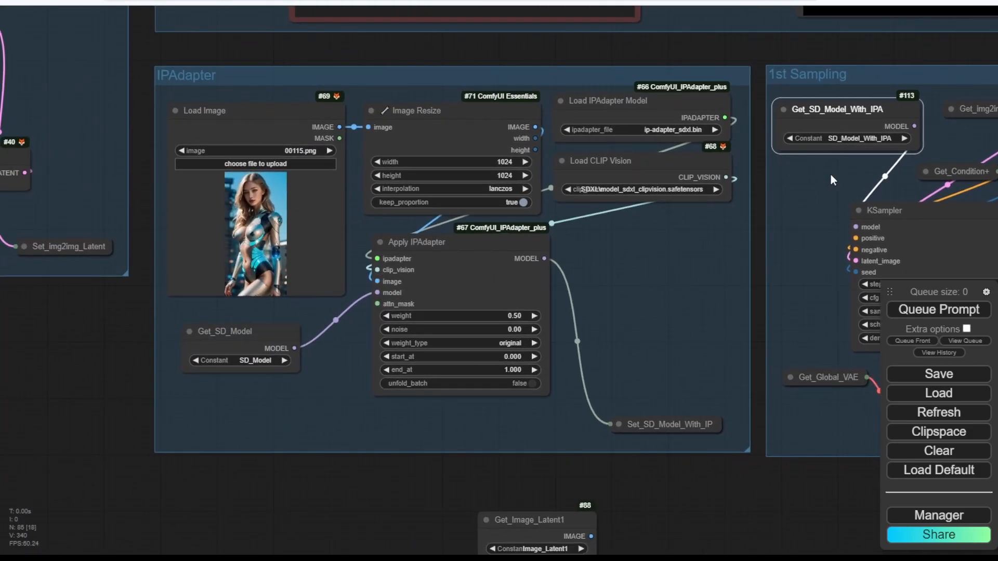
# Set the 1st Sampling model getter's constant back to SD_Model.
pyautogui.moveTo(805, 189); pyautogui.dragTo(622, 192)
pyautogui.scroll(3, 675, 179)
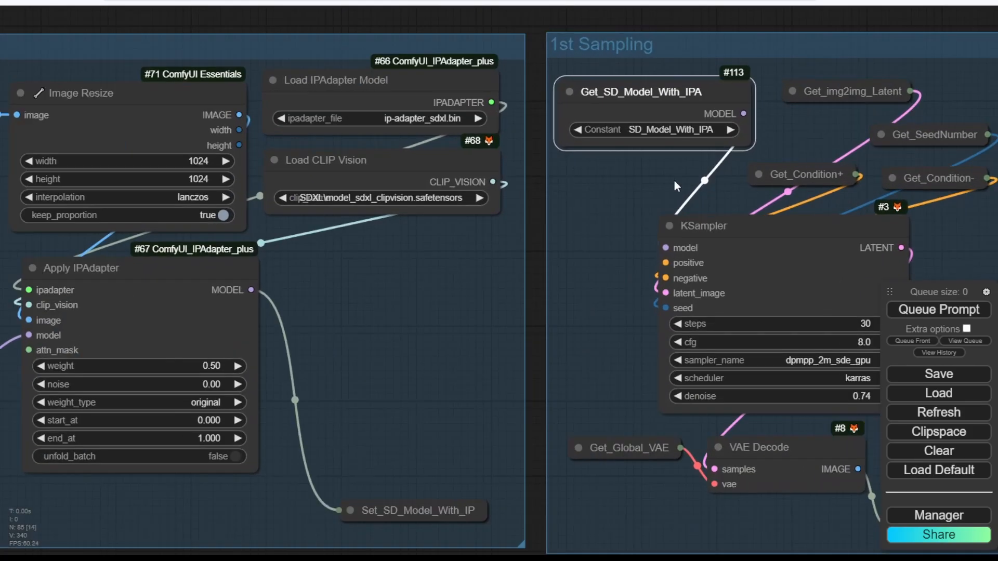
pyautogui.scroll(4, 675, 180)
pyautogui.click(634, 110)
pyautogui.click(657, 317)
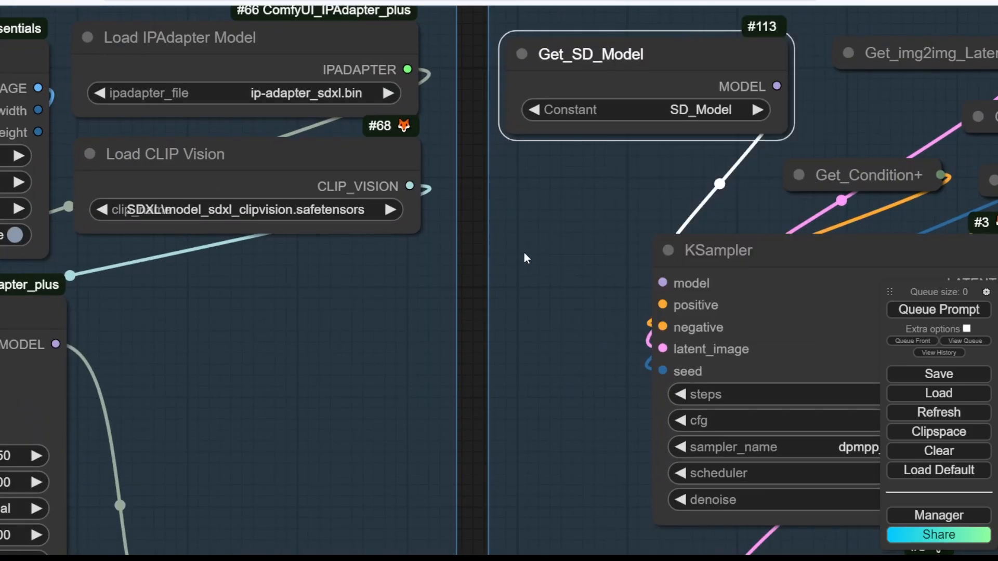
# Set every node in the IPAdapter group to Never, muting it.
pyautogui.scroll(-7, 524, 255)
pyautogui.moveTo(268, 96); pyautogui.dragTo(413, 25)
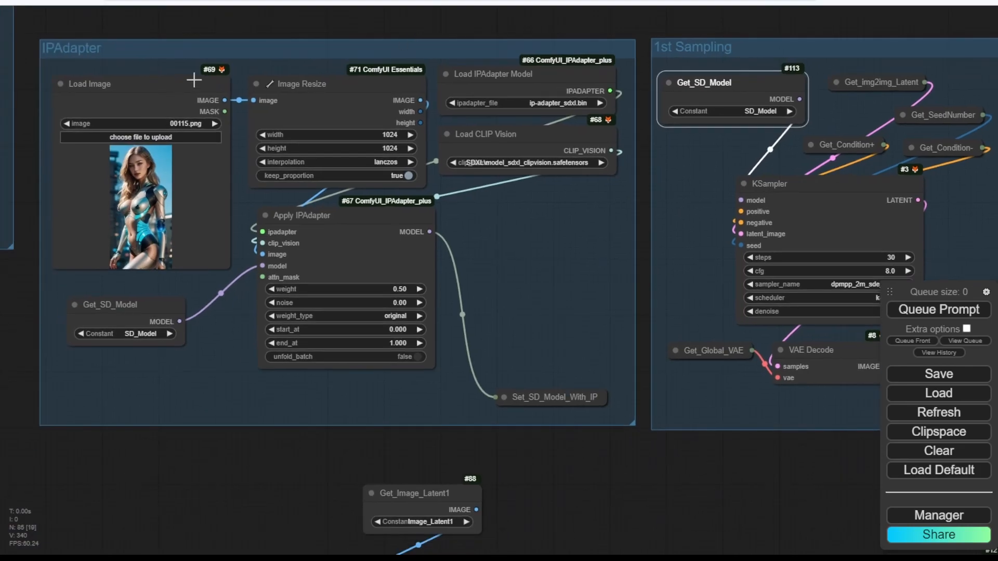
pyautogui.rightClick(373, 55)
pyautogui.click(410, 140)
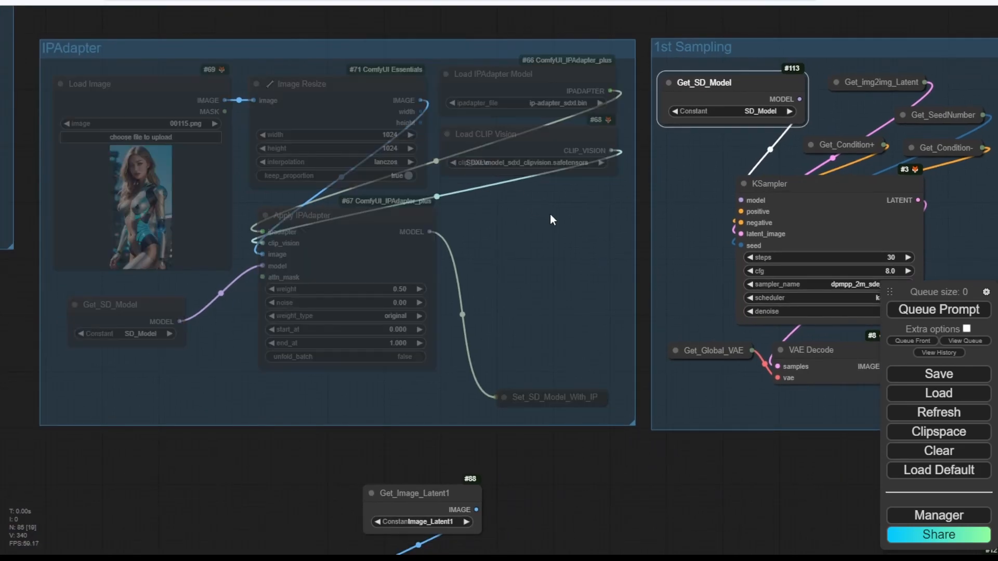
pyautogui.scroll(-3, 632, 213)
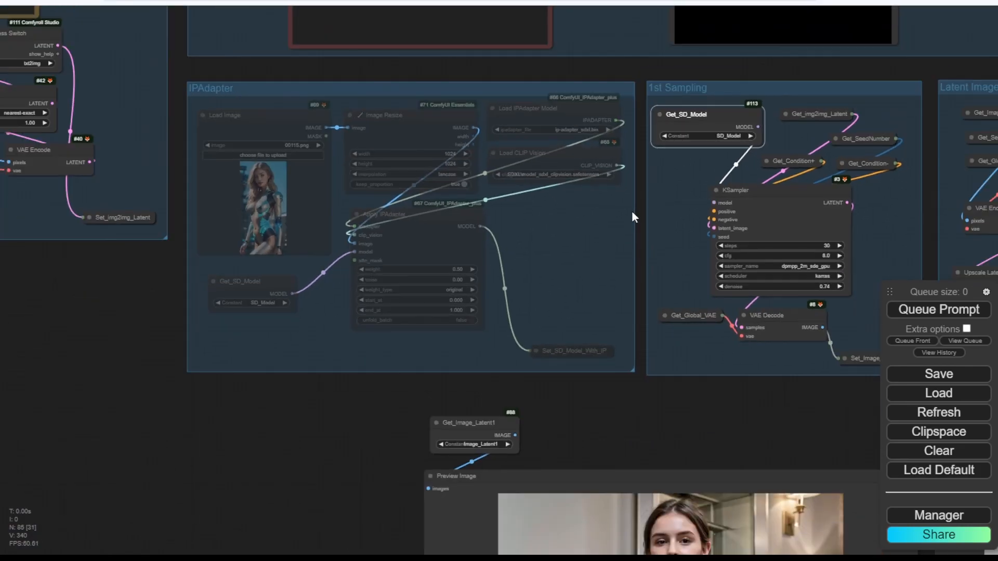
pyautogui.moveTo(710, 409); pyautogui.dragTo(595, 400)
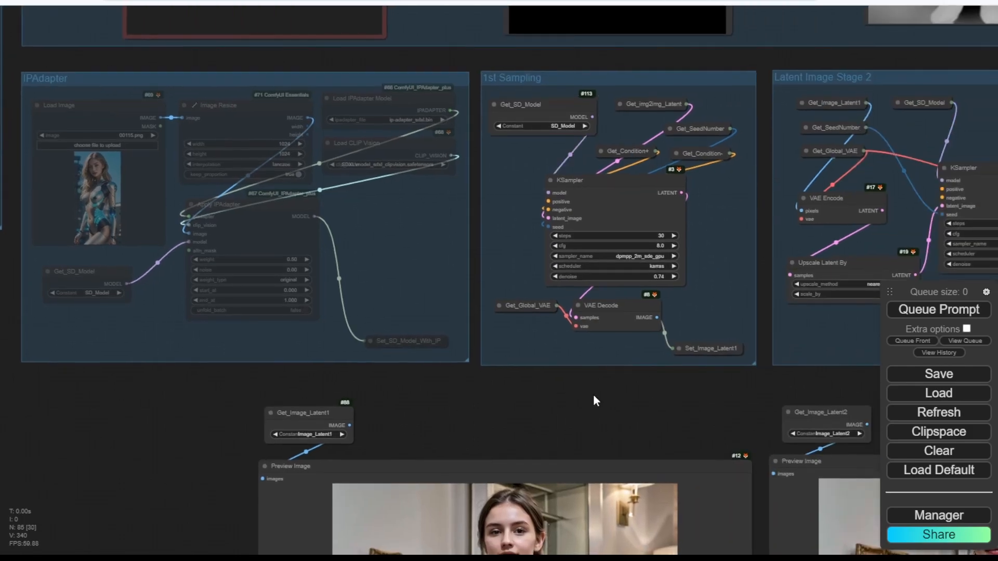
# Save the workflow from the side panel, keeping the name workflow.json.
pyautogui.click(936, 375)
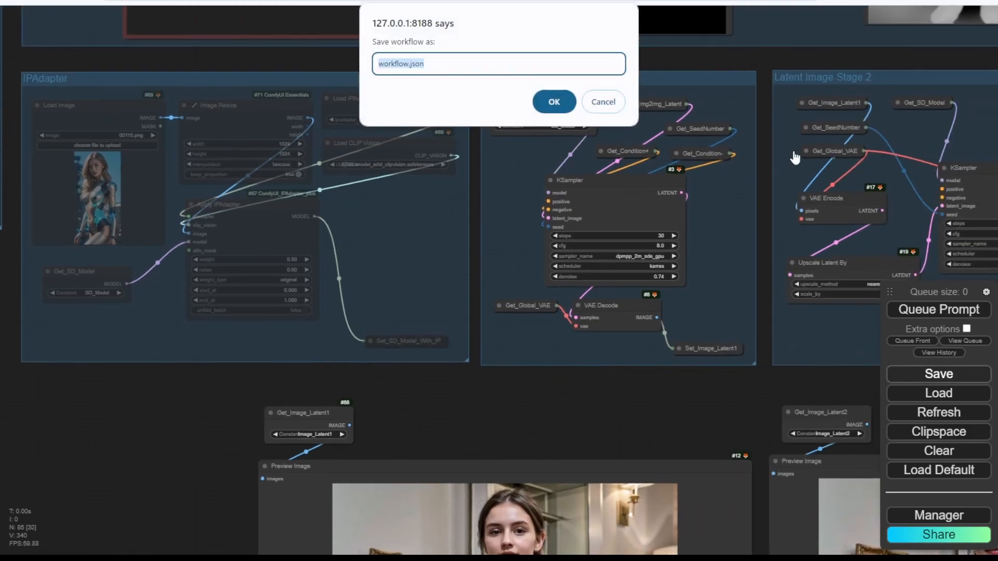
pyautogui.click(552, 100)
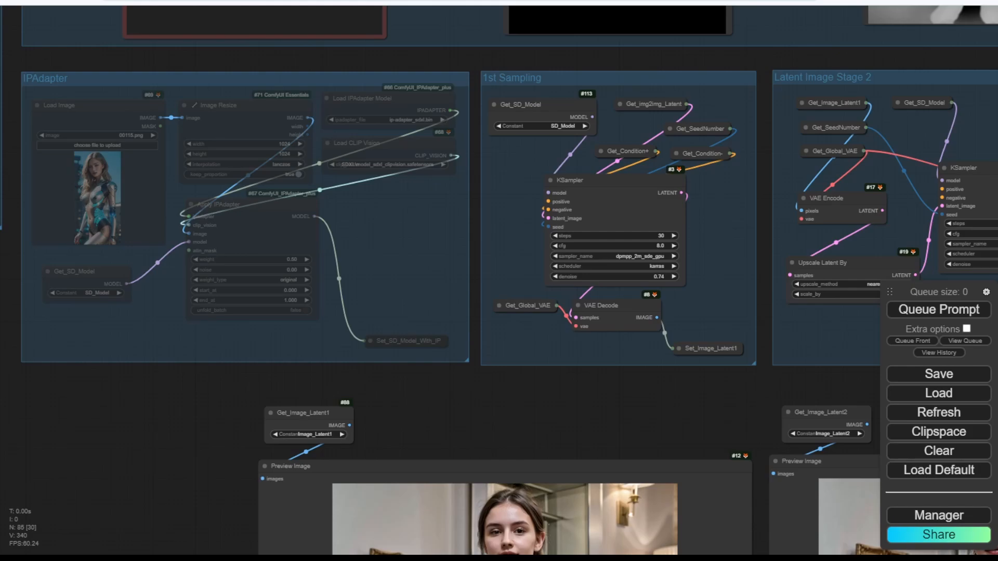
# Shift Get_Image_Latent1 right, expand Set_Image_Latent1, and place it directly above the getter.
pyautogui.scroll(3, 601, 226)
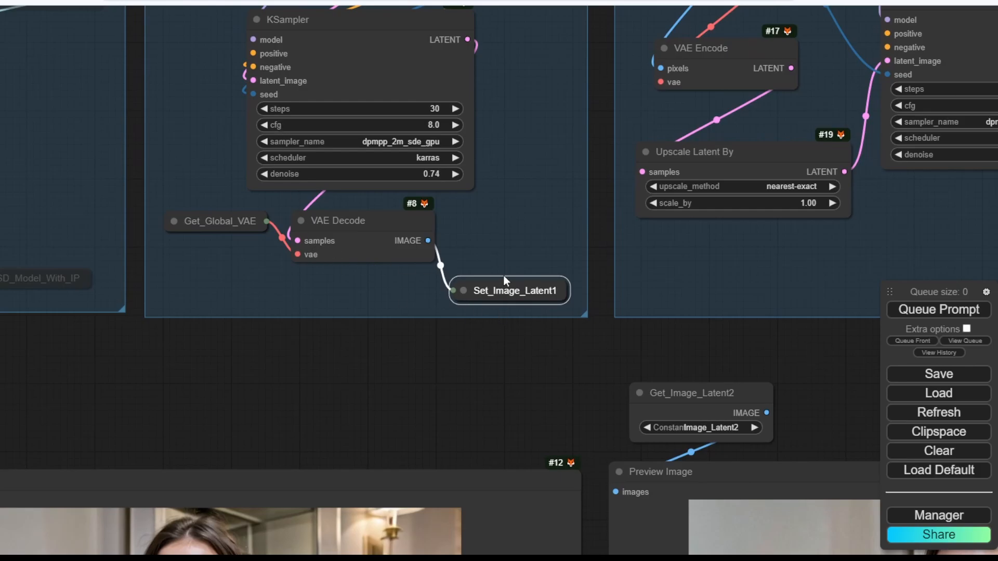
pyautogui.moveTo(385, 387); pyautogui.dragTo(598, 286)
pyautogui.scroll(-3, 591, 281)
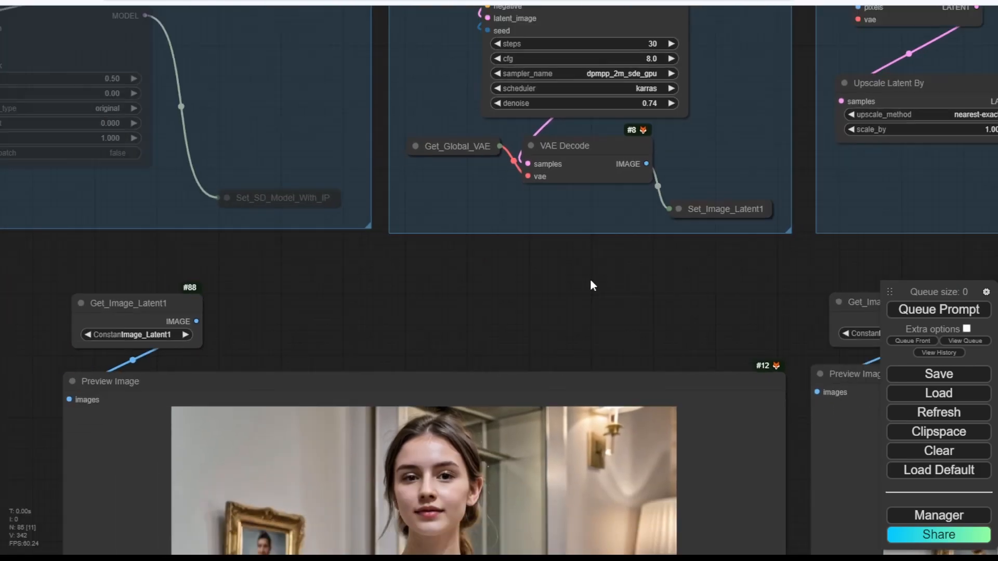
pyautogui.moveTo(401, 325); pyautogui.dragTo(488, 207)
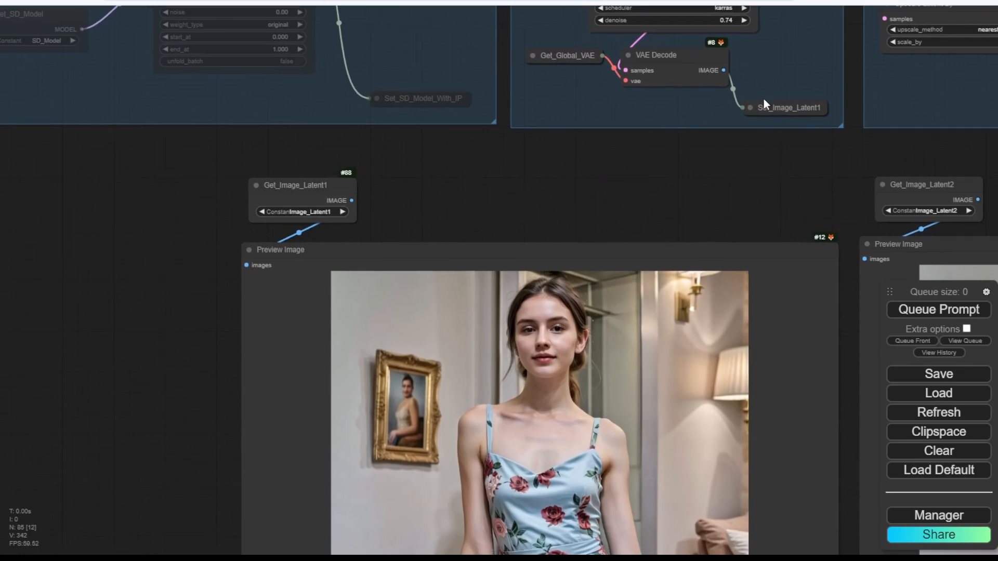
pyautogui.scroll(3, 380, 213)
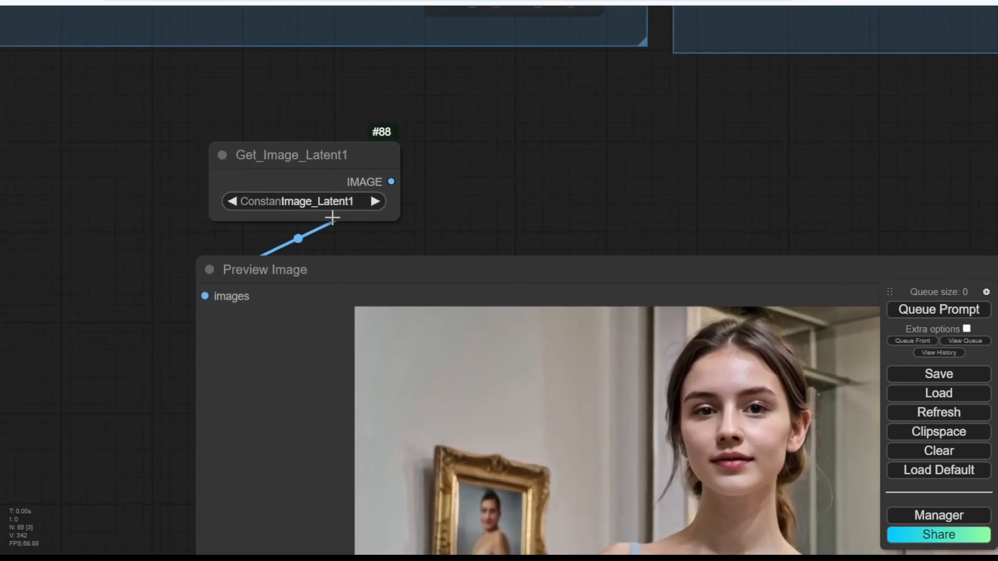
pyautogui.scroll(-3, 443, 239)
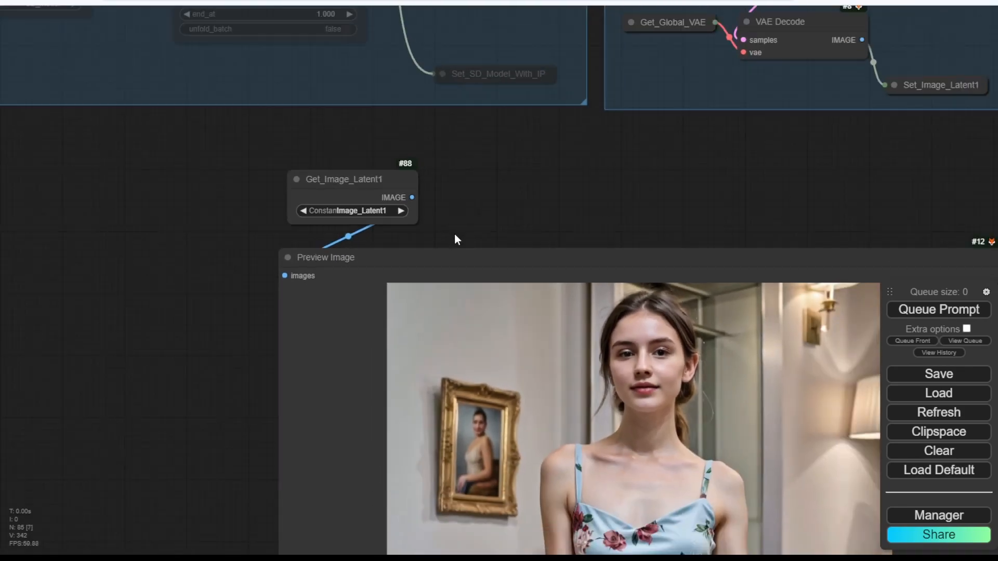
pyautogui.moveTo(360, 182); pyautogui.dragTo(683, 155)
pyautogui.click(674, 112)
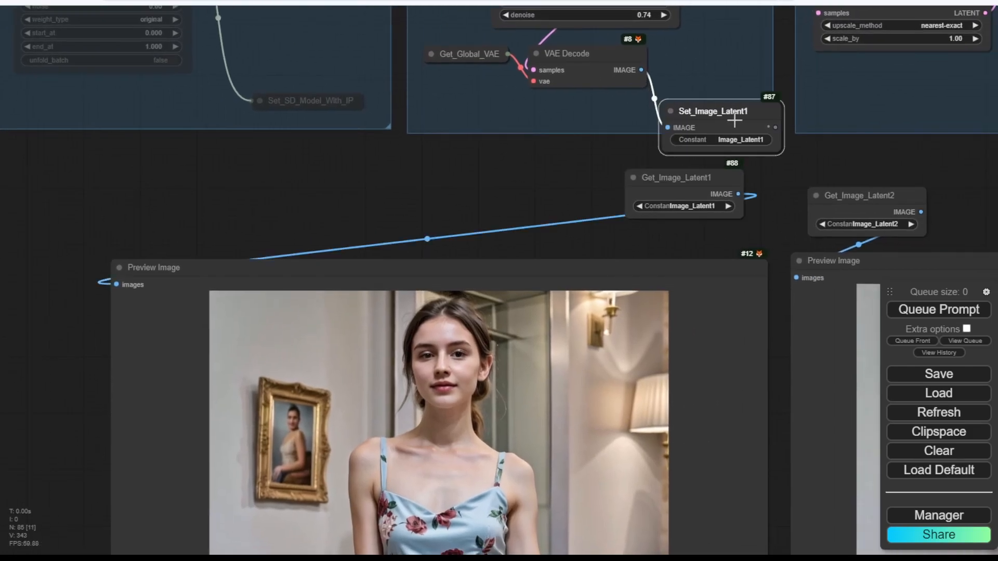
pyautogui.moveTo(734, 121); pyautogui.dragTo(680, 114)
pyautogui.scroll(5, 706, 141)
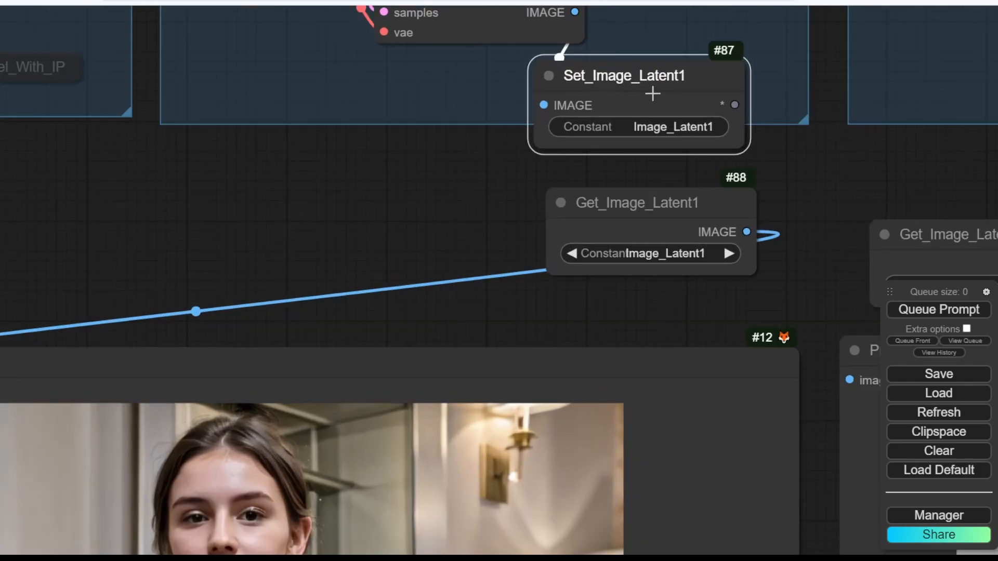
# Rename the Set_Image_Latent1 constant to Image_Latent_1, updating both its Set and Get nodes.
pyautogui.click(680, 128)
pyautogui.click(795, 130)
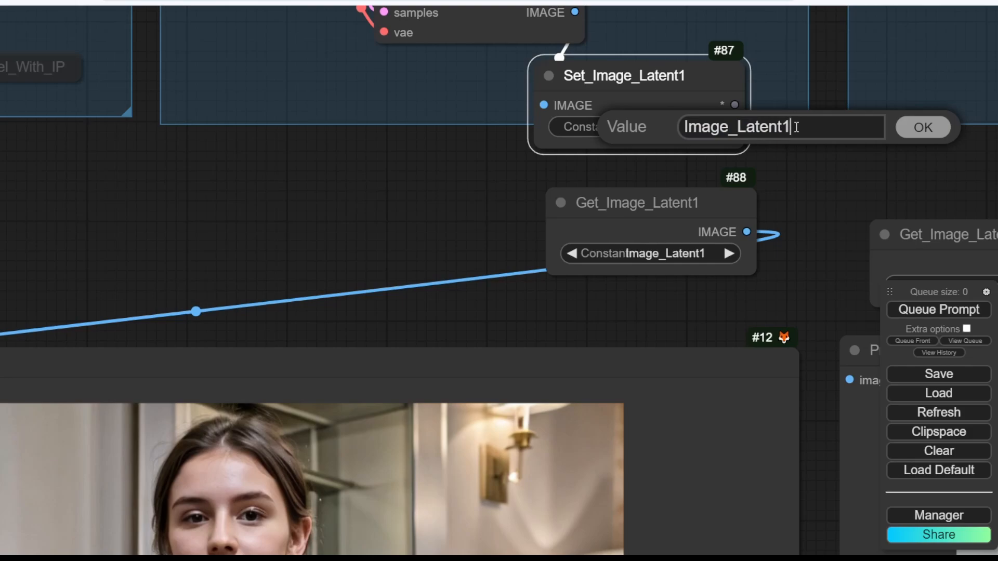
pyautogui.press('BackSpace')
pyautogui.write('_2')
pyautogui.press('Return')
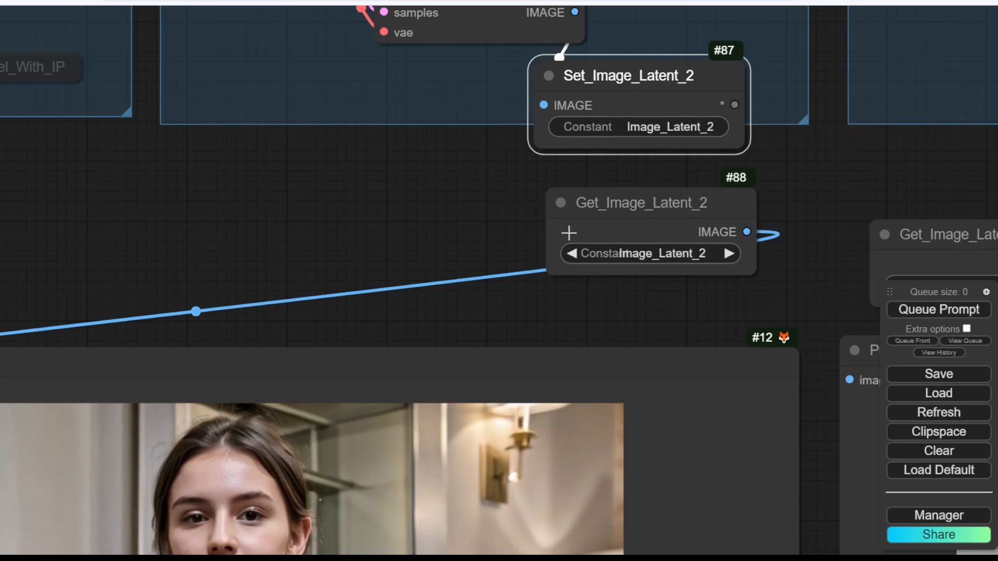
pyautogui.click(714, 130)
pyautogui.click(847, 129)
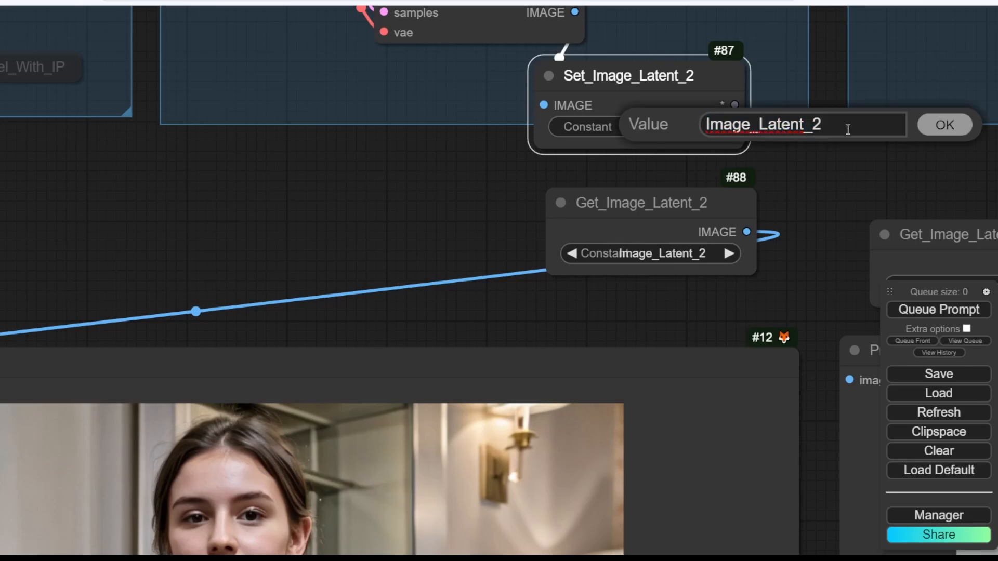
pyautogui.press('Return')
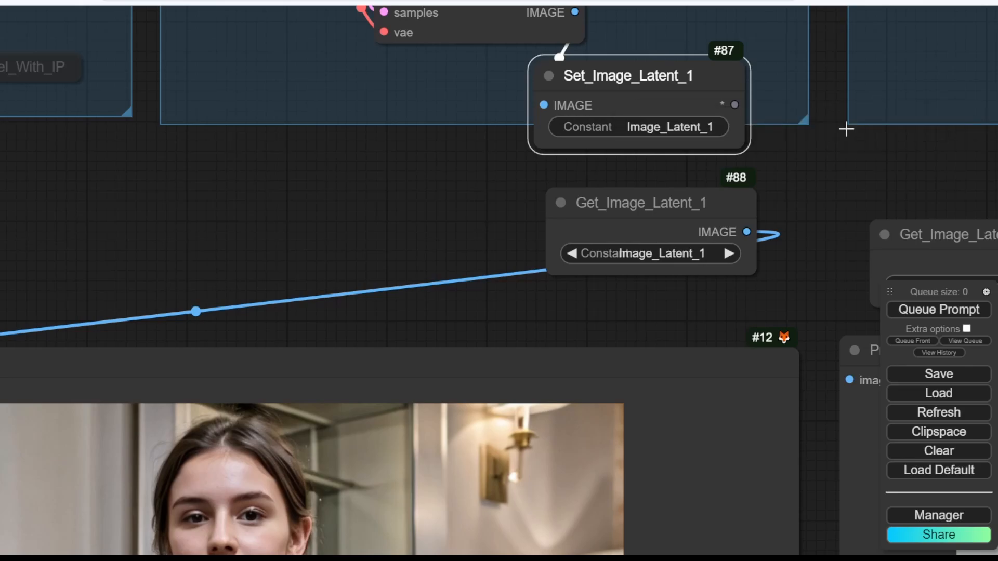
# Collapse Set_Image_Latent_1, nudge it right, and move Get_Image_Latent_1 toward its preview image.
pyautogui.click(548, 76)
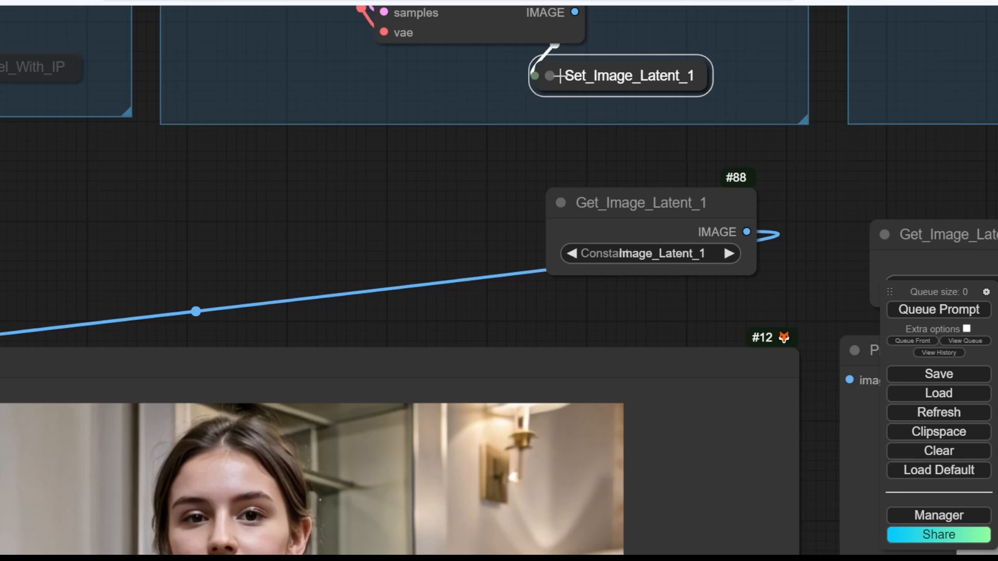
pyautogui.moveTo(559, 76); pyautogui.dragTo(618, 85)
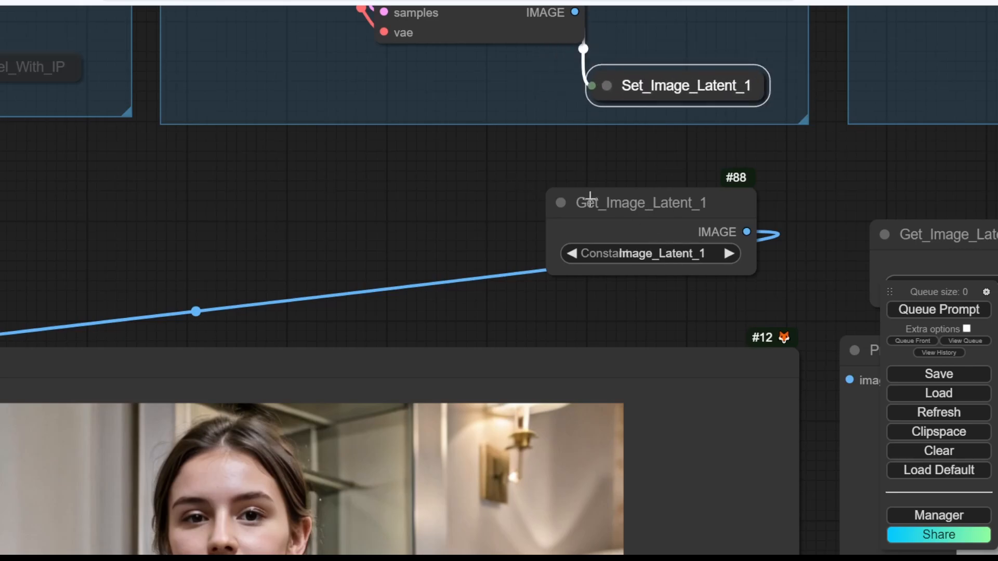
pyautogui.moveTo(635, 204); pyautogui.dragTo(154, 183)
pyautogui.scroll(-3, 247, 185)
# Collapse Get_Image_Latent_1 into a pill and place it just above its preview image.
pyautogui.click(117, 186)
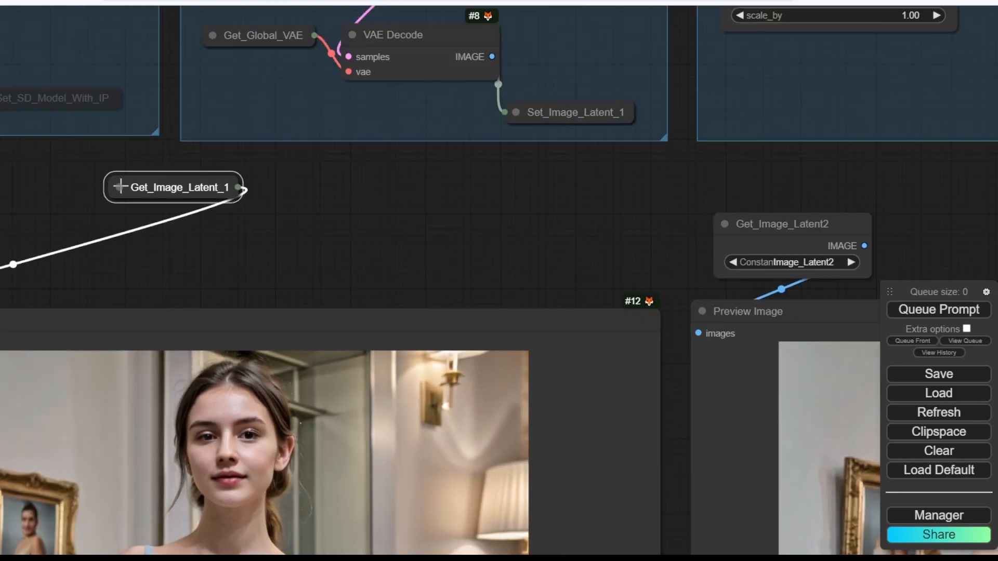
pyautogui.moveTo(346, 200); pyautogui.dragTo(51, 266)
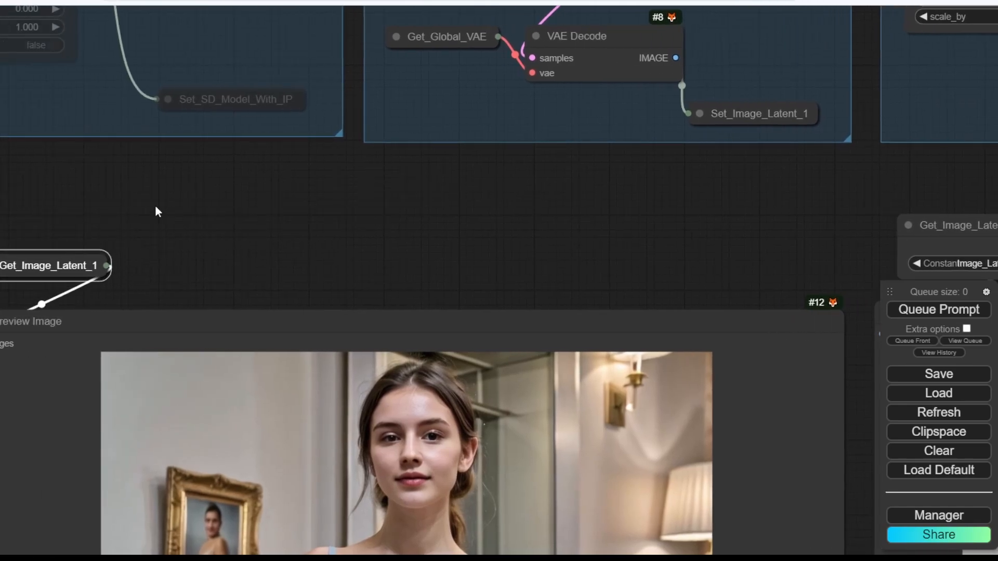
pyautogui.moveTo(157, 211); pyautogui.dragTo(360, 194)
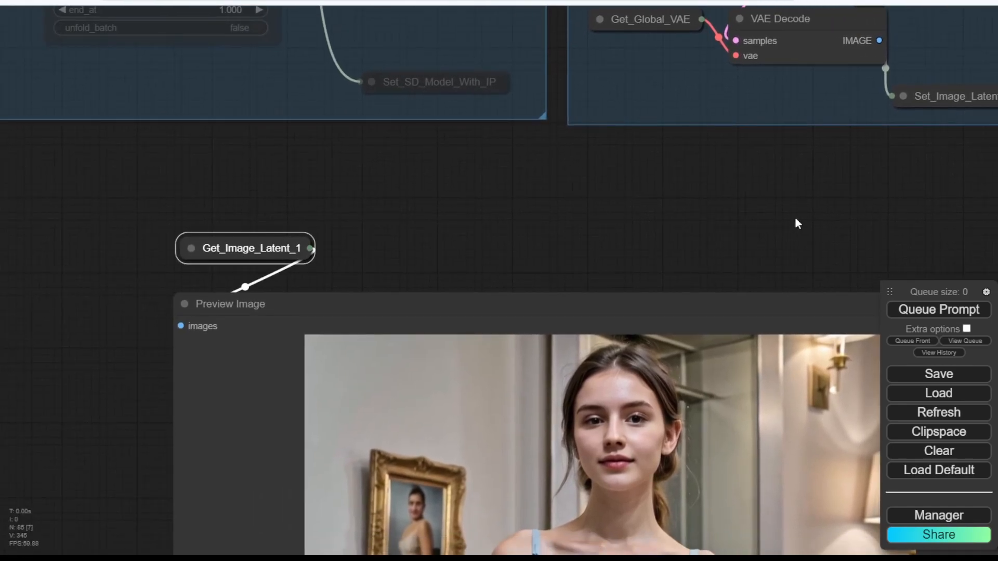
pyautogui.moveTo(815, 222); pyautogui.dragTo(7, 234)
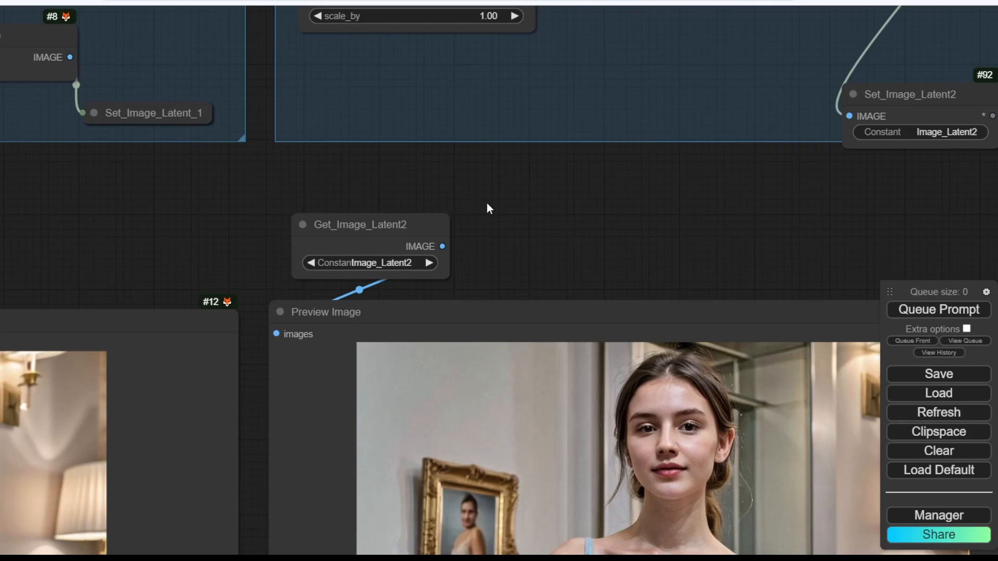
pyautogui.moveTo(511, 208); pyautogui.dragTo(494, 283)
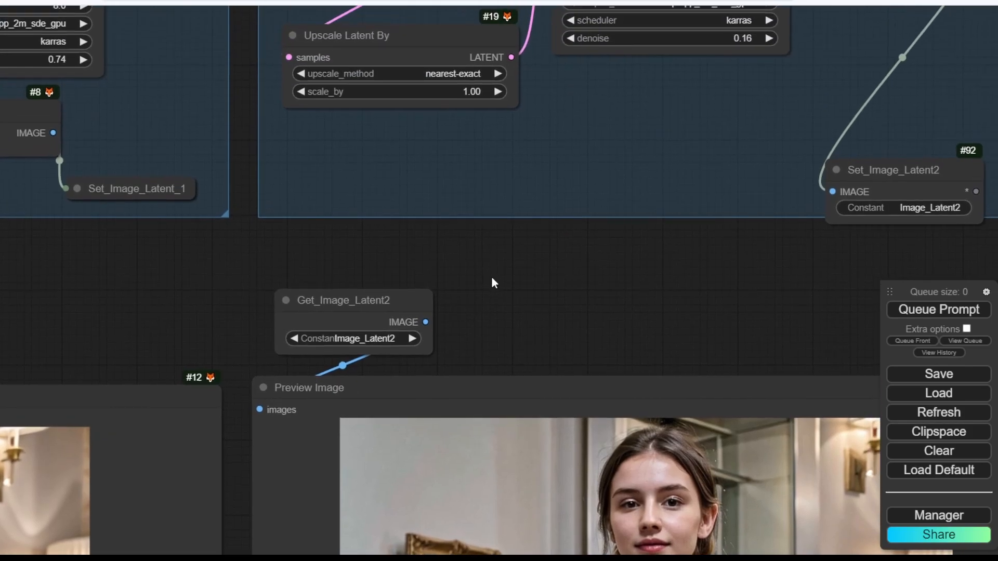
# Rename the second constant to Image_Latent_2, collapse its Set node, and widen Get_Image_Latent_2.
pyautogui.click(358, 337)
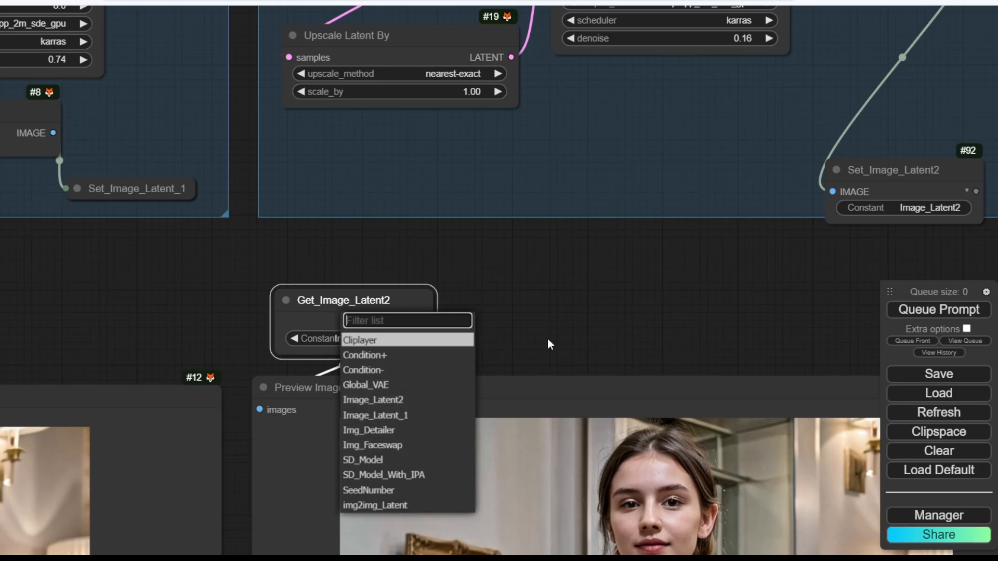
pyautogui.moveTo(733, 296); pyautogui.dragTo(247, 256)
pyautogui.click(254, 211)
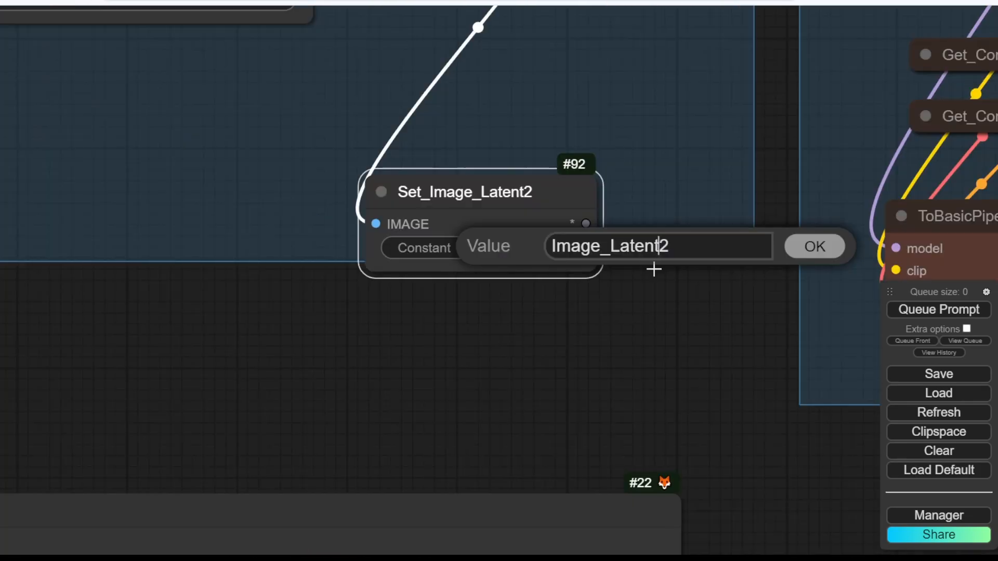
pyautogui.write('_')
pyautogui.click(816, 248)
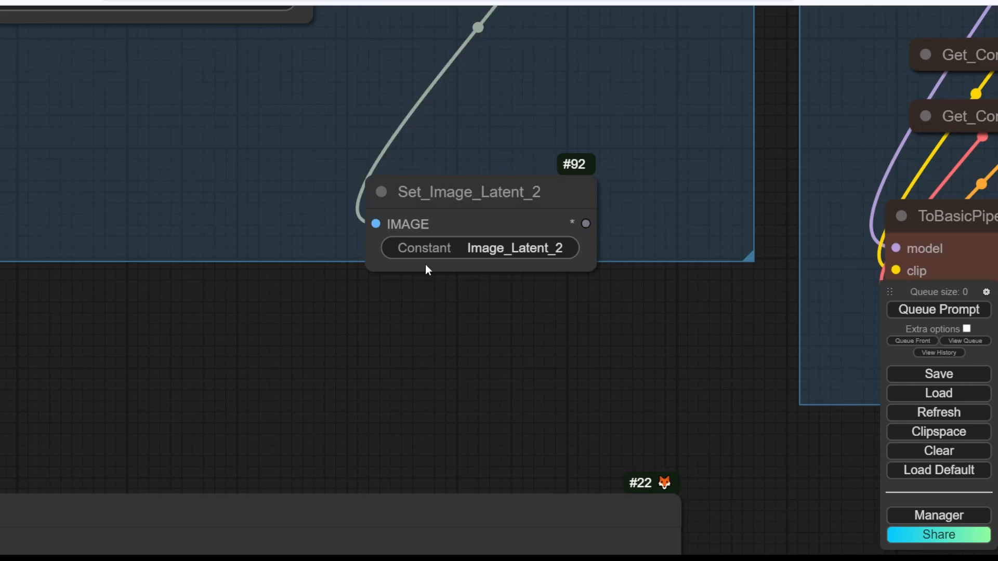
pyautogui.click(381, 192)
pyautogui.scroll(-3, 307, 347)
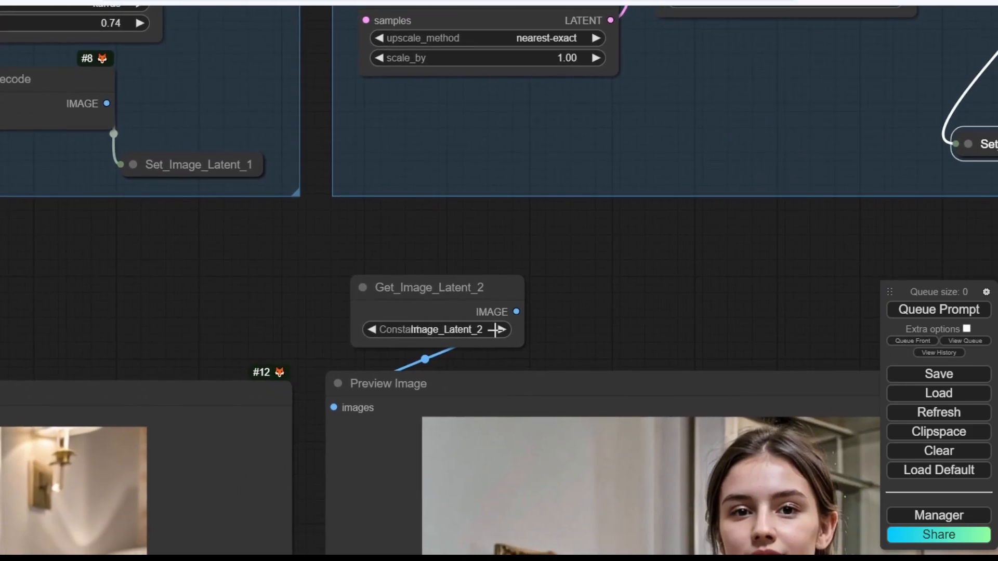
pyautogui.moveTo(529, 344); pyautogui.dragTo(581, 345)
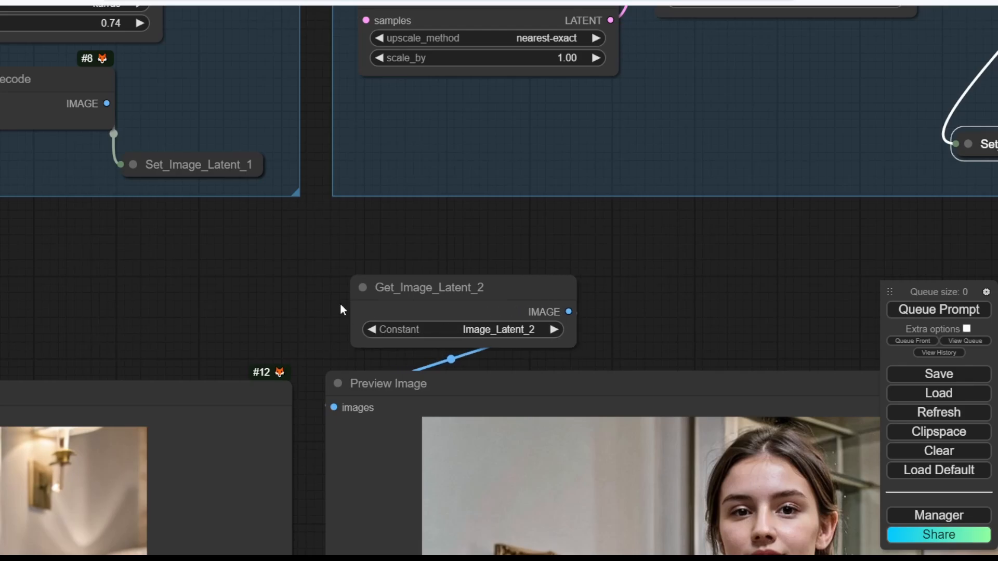
# Collapse Get_Image_Latent_2 into a pill and set it above its preview.
pyautogui.click(362, 287)
pyautogui.click(750, 275)
pyautogui.moveTo(431, 290); pyautogui.dragTo(419, 332)
pyautogui.click(557, 309)
pyautogui.scroll(-14, 557, 310)
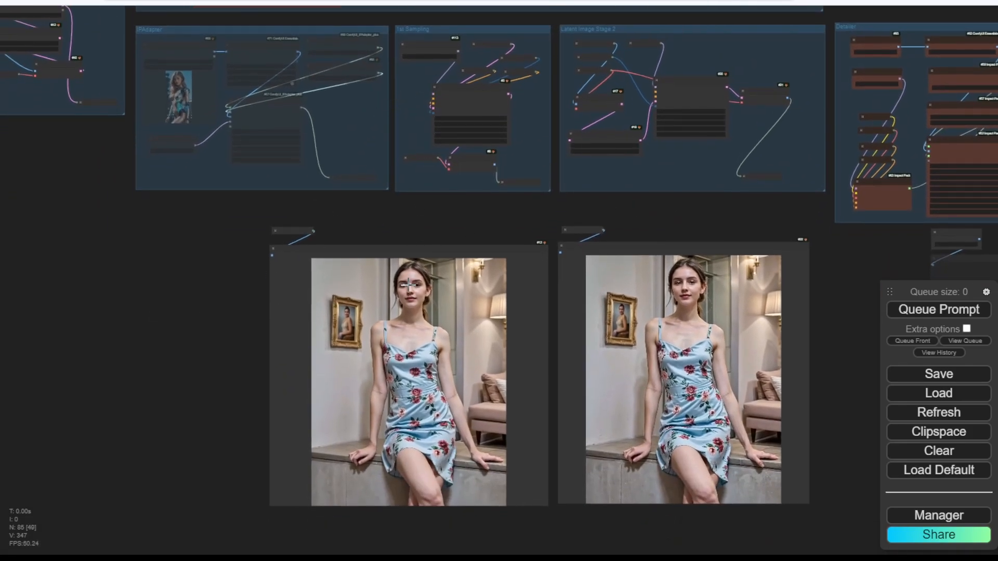
# Narrow the left portrait preview and shift it and its Get pill right to align.
pyautogui.moveTo(802, 221); pyautogui.dragTo(616, 187)
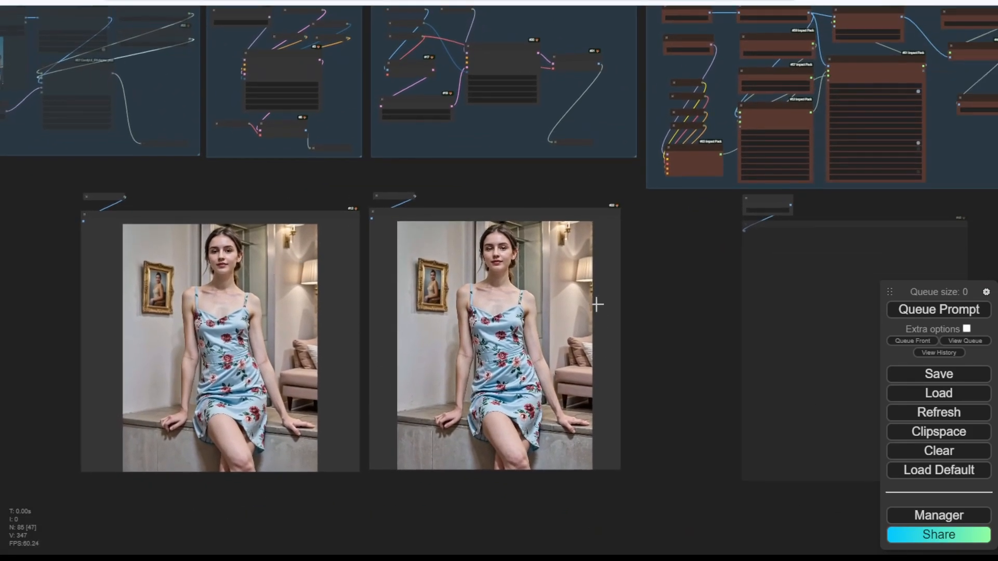
pyautogui.moveTo(357, 470); pyautogui.dragTo(326, 470)
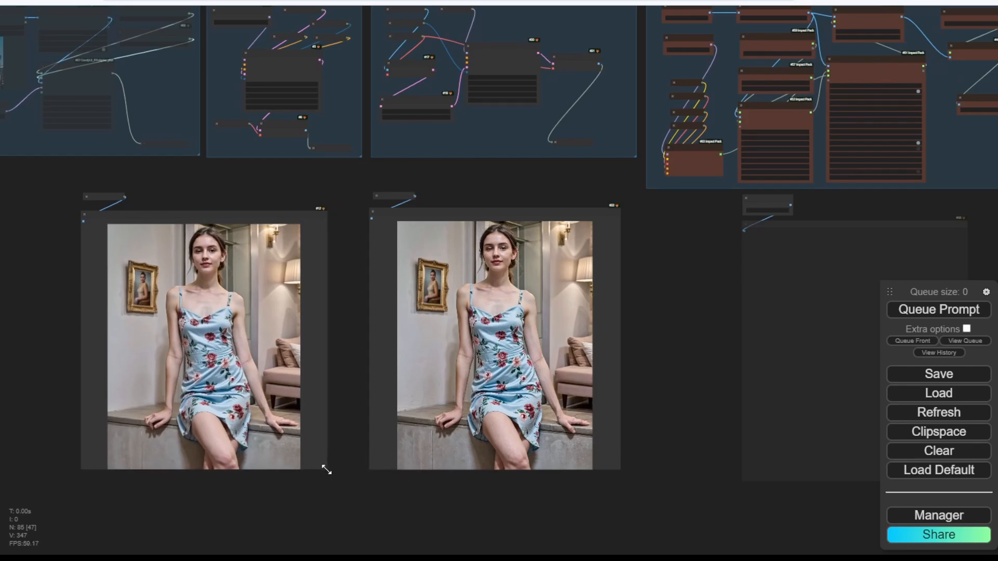
pyautogui.moveTo(240, 213); pyautogui.dragTo(280, 214)
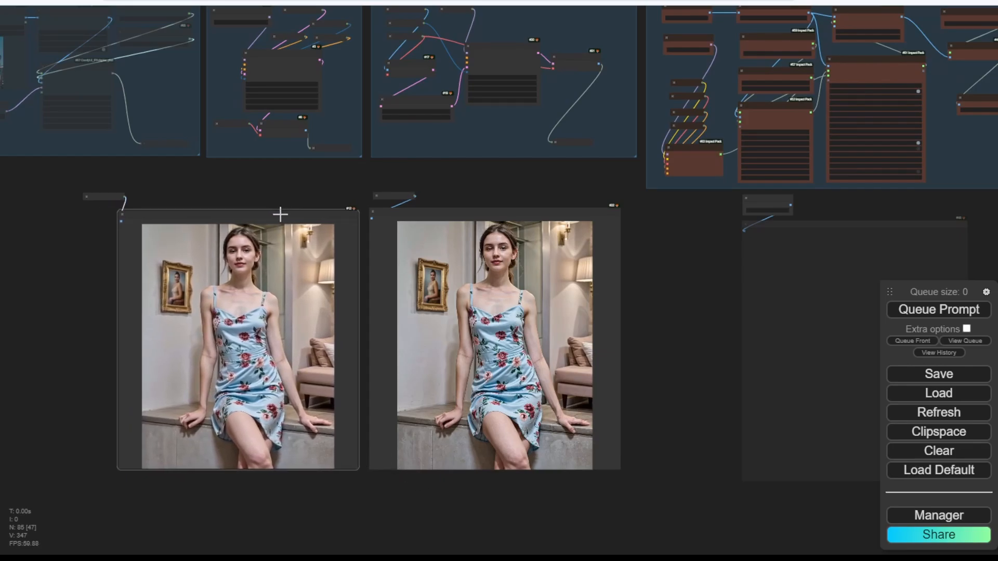
pyautogui.moveTo(111, 196); pyautogui.dragTo(161, 195)
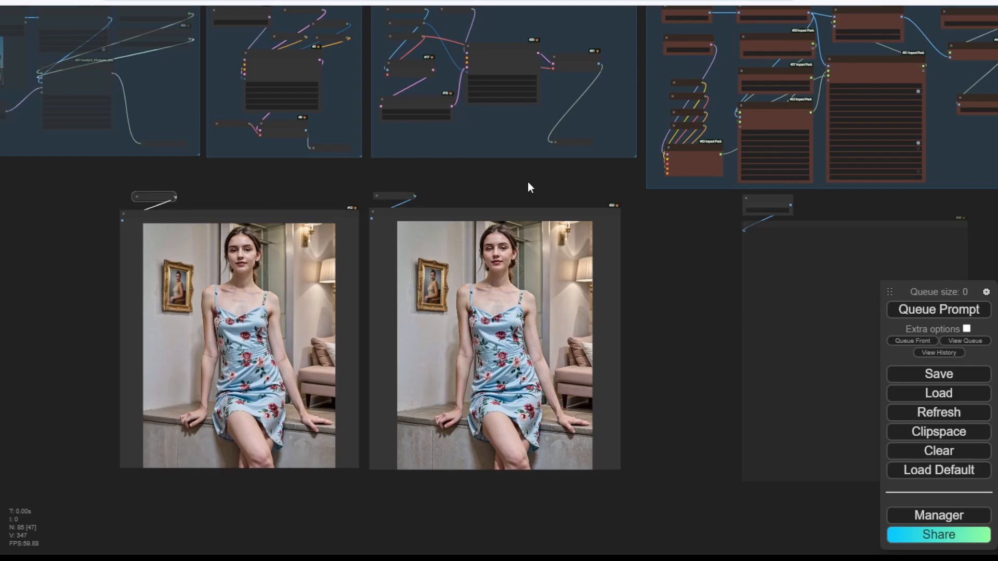
pyautogui.click(549, 187)
pyautogui.moveTo(678, 237); pyautogui.dragTo(356, 324)
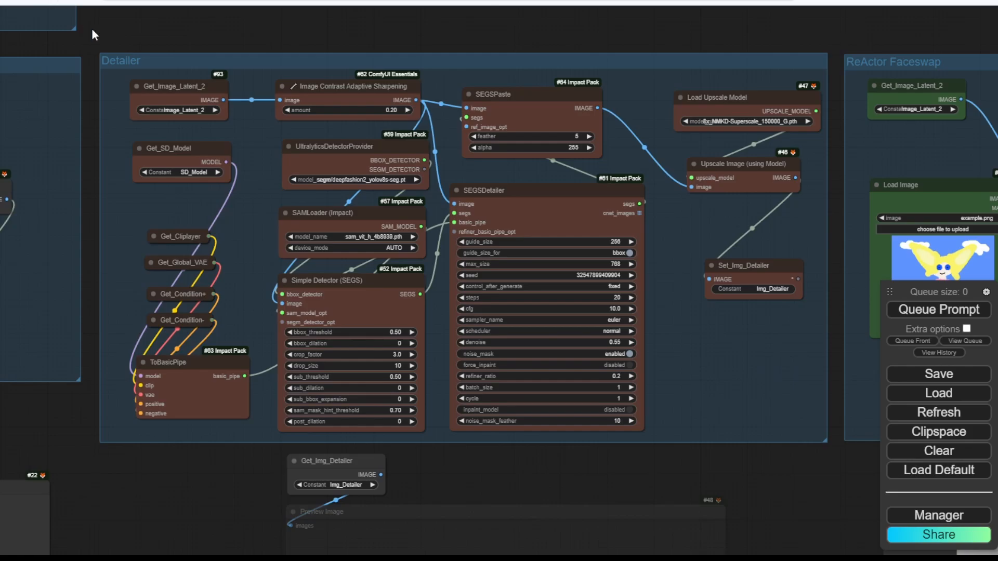
# Move the Detailer's Get_SD_Model down and set it to read SD_Model.
pyautogui.moveTo(192, 149); pyautogui.dragTo(193, 166)
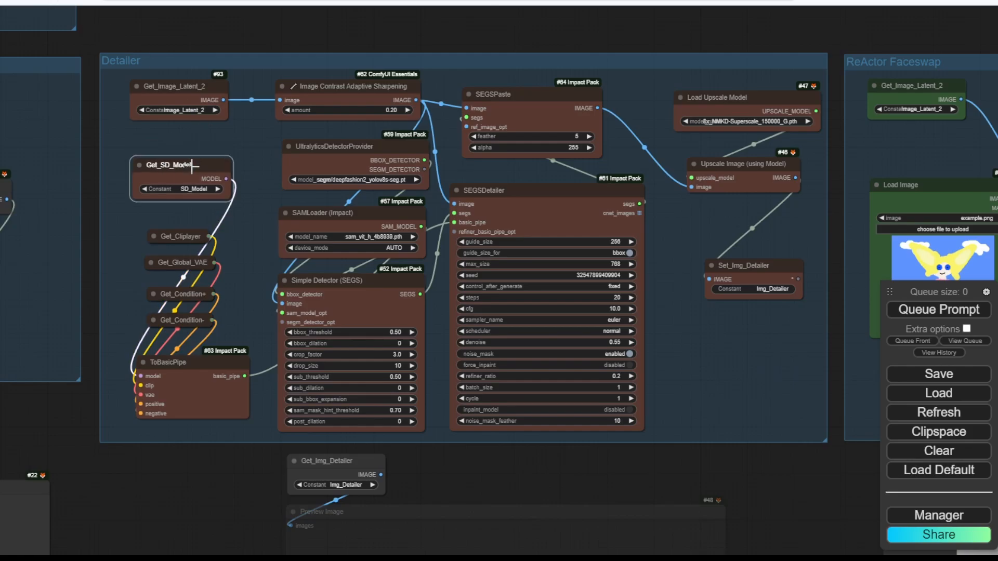
pyautogui.scroll(4, 192, 165)
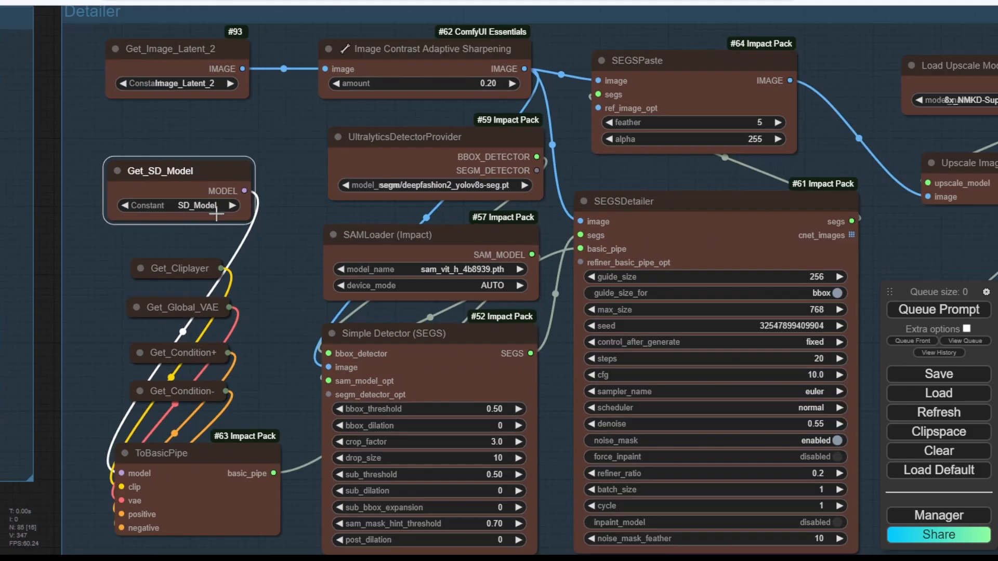
pyautogui.click(216, 208)
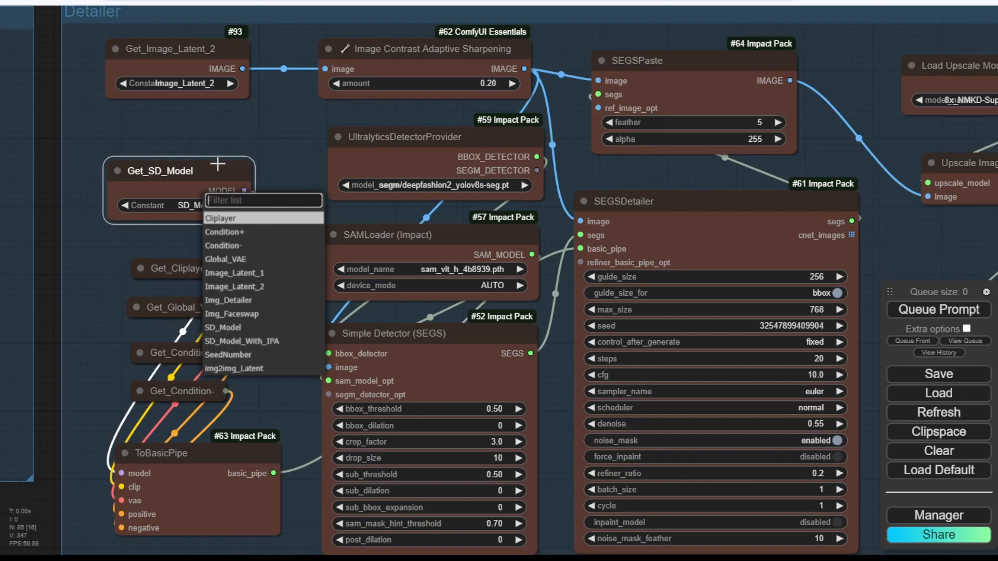
pyautogui.click(229, 327)
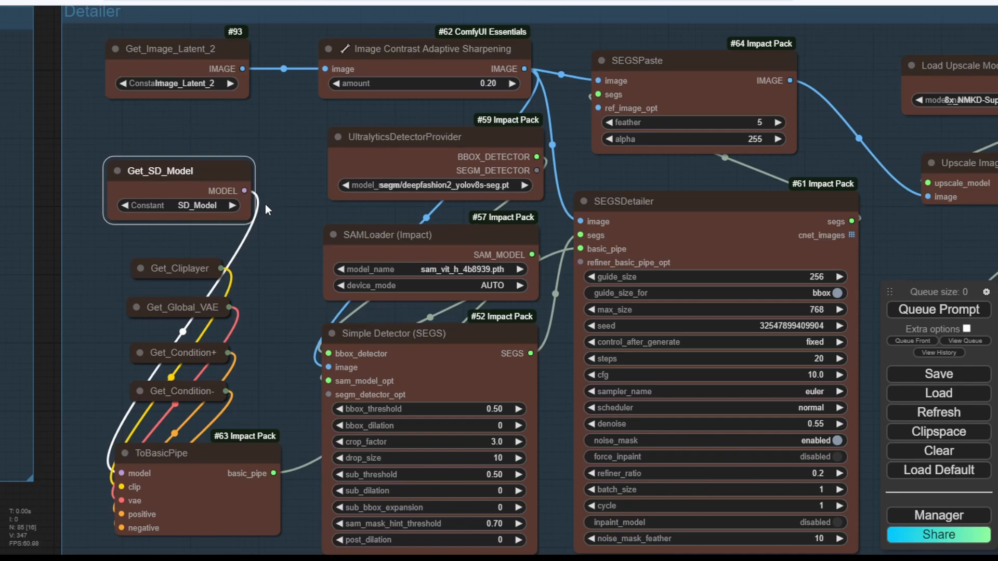
# Nudge ToBasicPipe left and down into place beside Get_SD_Model.
pyautogui.scroll(-5, 255, 151)
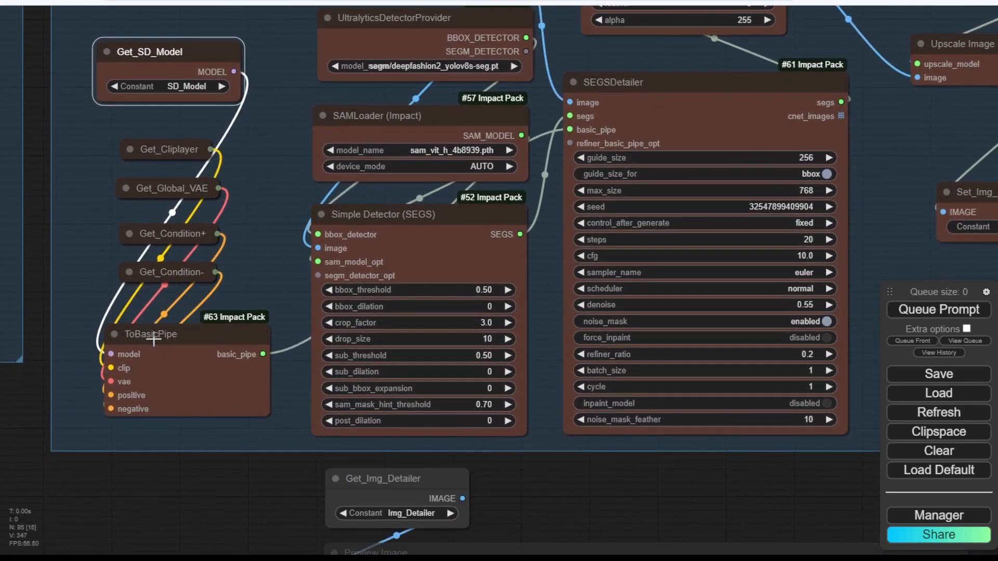
pyautogui.moveTo(229, 332); pyautogui.dragTo(225, 340)
pyautogui.click(270, 285)
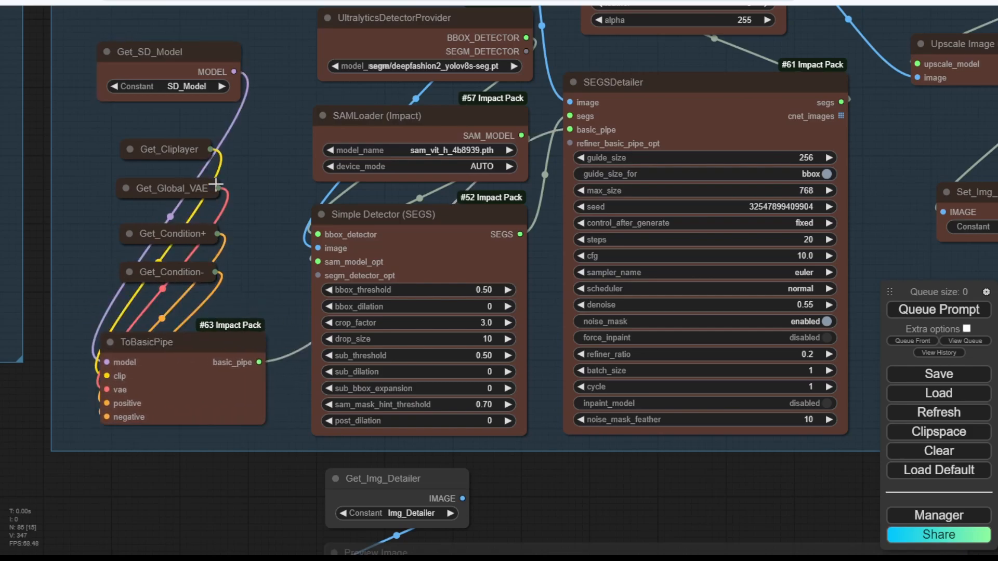
pyautogui.moveTo(260, 288); pyautogui.dragTo(93, 332)
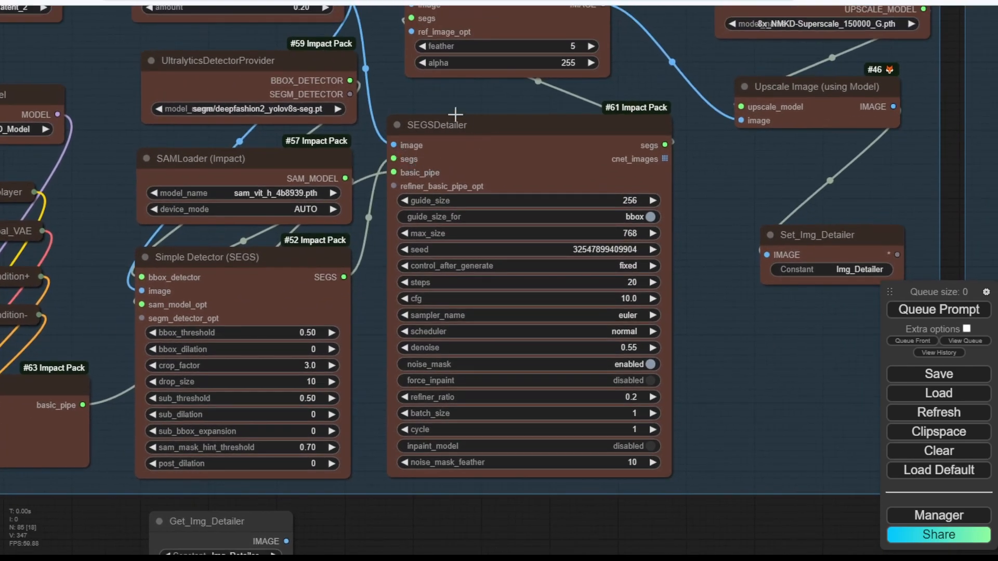
pyautogui.scroll(-10, 445, 111)
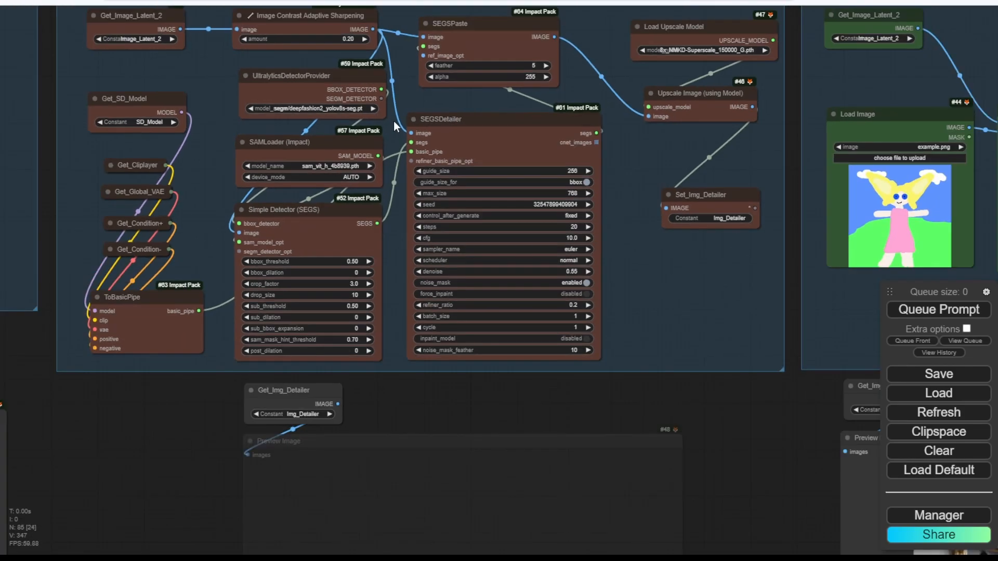
pyautogui.scroll(6, 435, 151)
pyautogui.scroll(4, 382, 90)
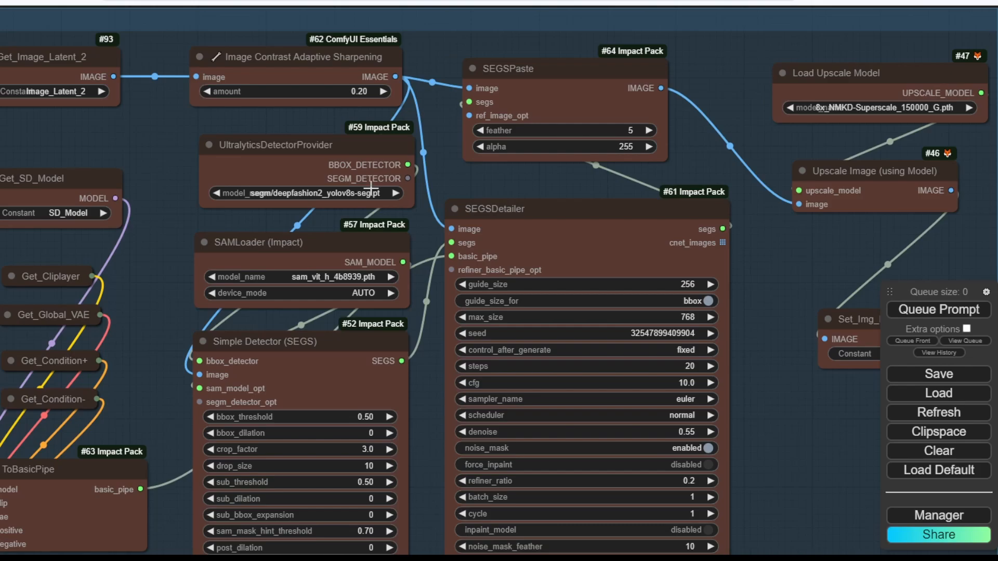
pyautogui.scroll(-8, 302, 195)
# Move the Load Upscale Model node left and widen it.
pyautogui.moveTo(591, 419); pyautogui.dragTo(219, 162)
pyautogui.scroll(4, 512, 340)
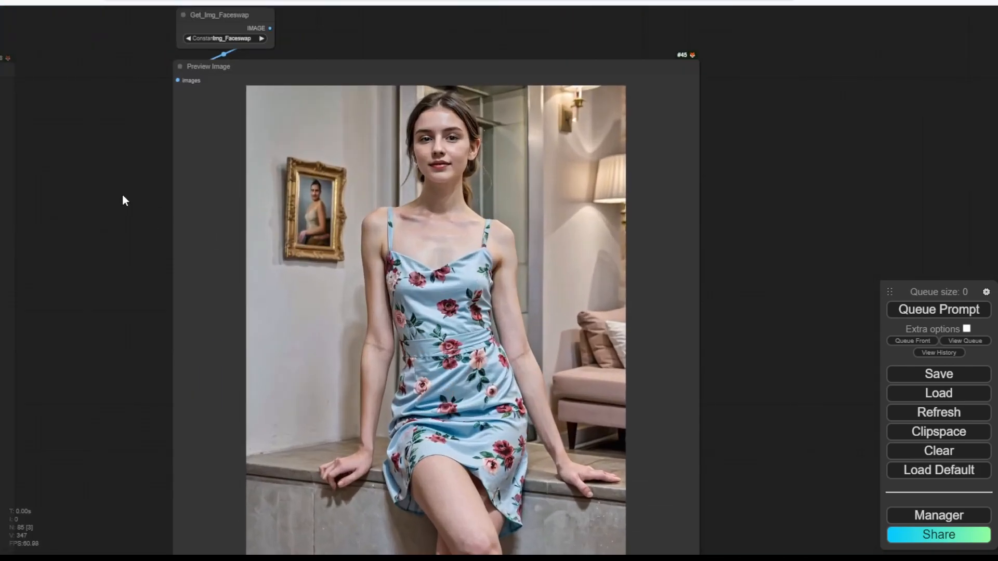
pyautogui.scroll(-6, 122, 198)
pyautogui.moveTo(118, 208); pyautogui.dragTo(414, 436)
pyautogui.scroll(8, 339, 230)
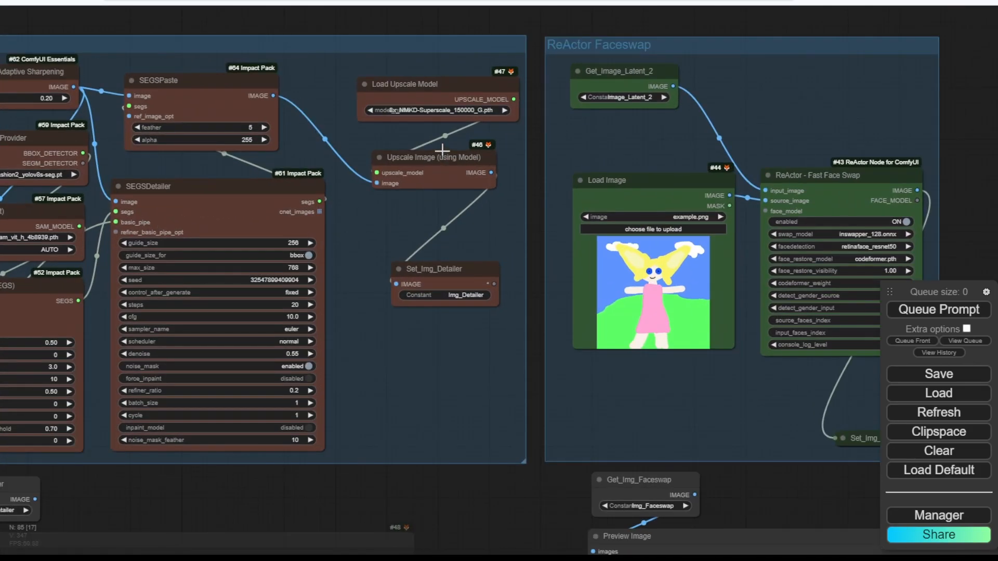
pyautogui.scroll(4, 190, 143)
pyautogui.moveTo(189, 182); pyautogui.dragTo(96, 266)
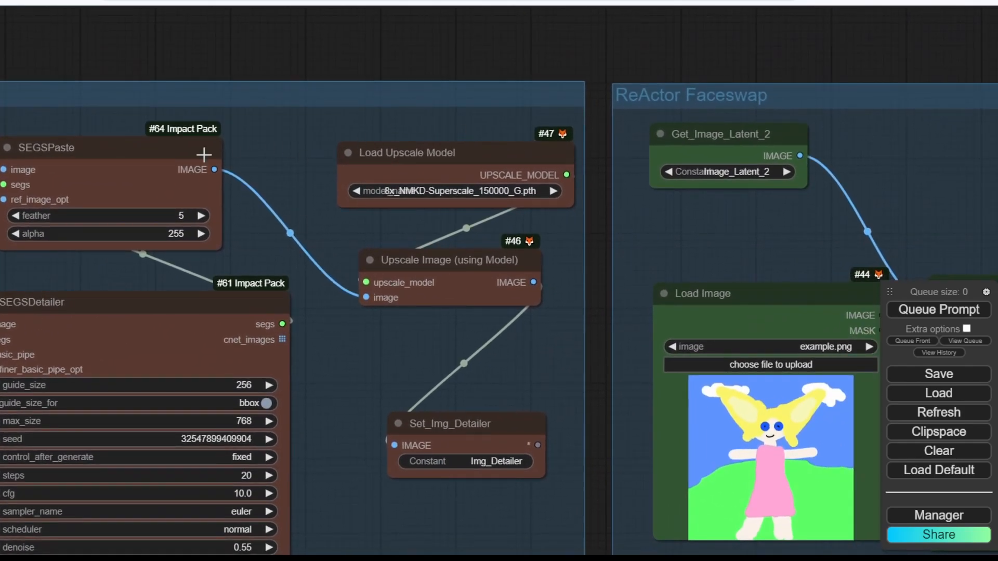
pyautogui.moveTo(247, 108); pyautogui.dragTo(401, 141)
pyautogui.moveTo(417, 195); pyautogui.dragTo(230, 78)
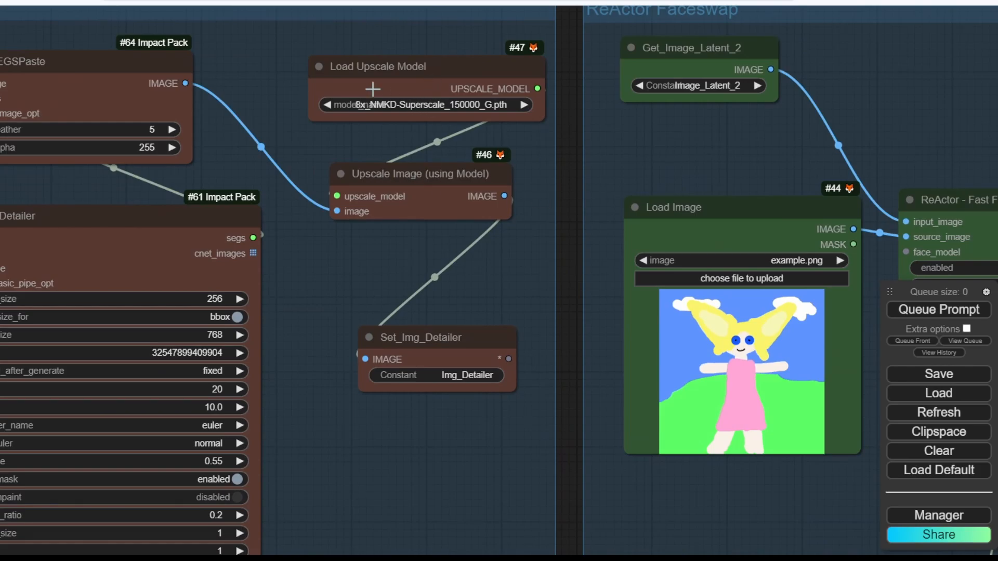
pyautogui.moveTo(352, 69); pyautogui.dragTo(291, 68)
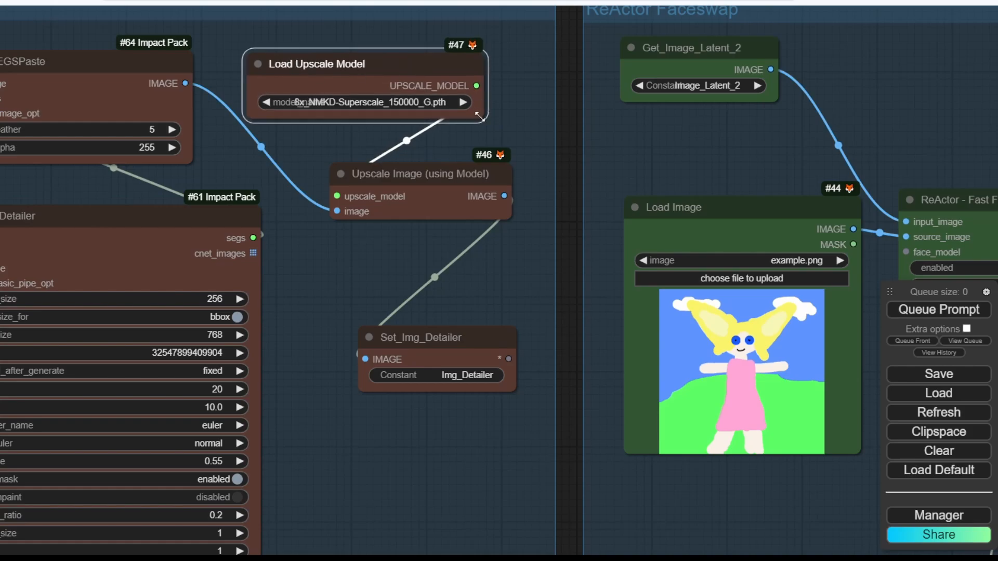
pyautogui.moveTo(486, 121); pyautogui.dragTo(547, 122)
# Move the Detailer group to the upper right and ReActor Faceswap beside the left groups.
pyautogui.scroll(-10, 308, 266)
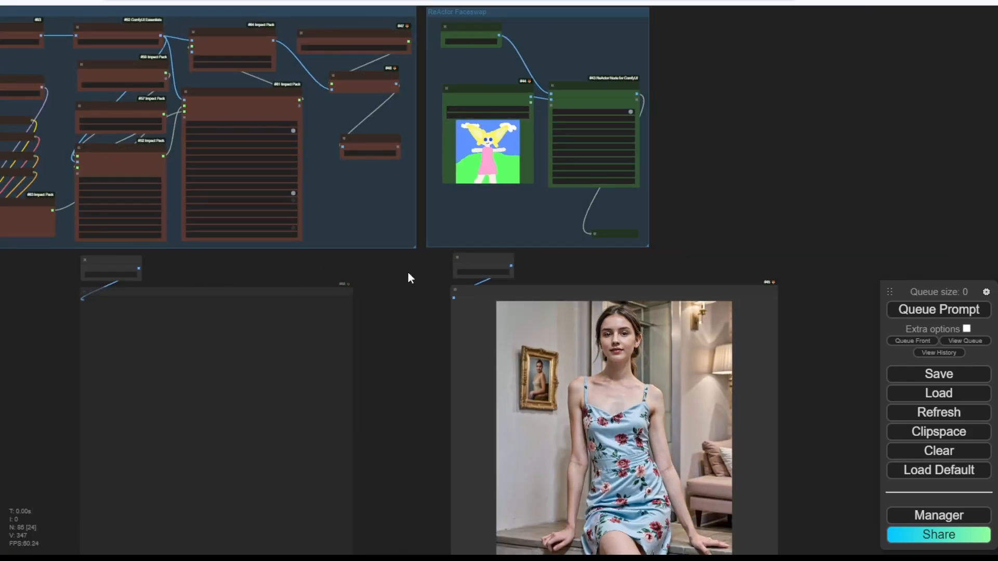
pyautogui.moveTo(397, 287); pyautogui.dragTo(277, 373)
pyautogui.scroll(8, 409, 235)
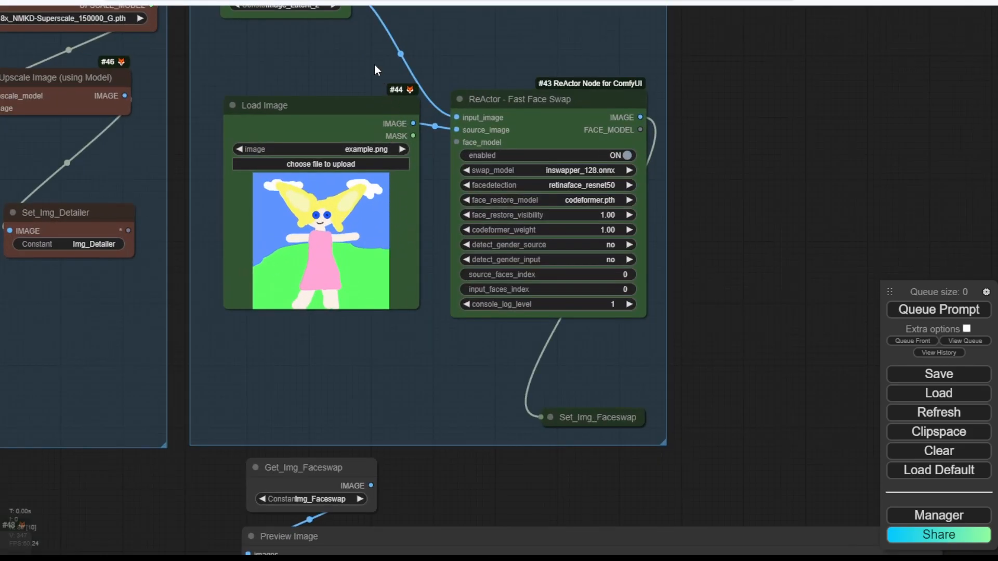
pyautogui.scroll(-2, 374, 65)
pyautogui.moveTo(416, 42); pyautogui.dragTo(432, 126)
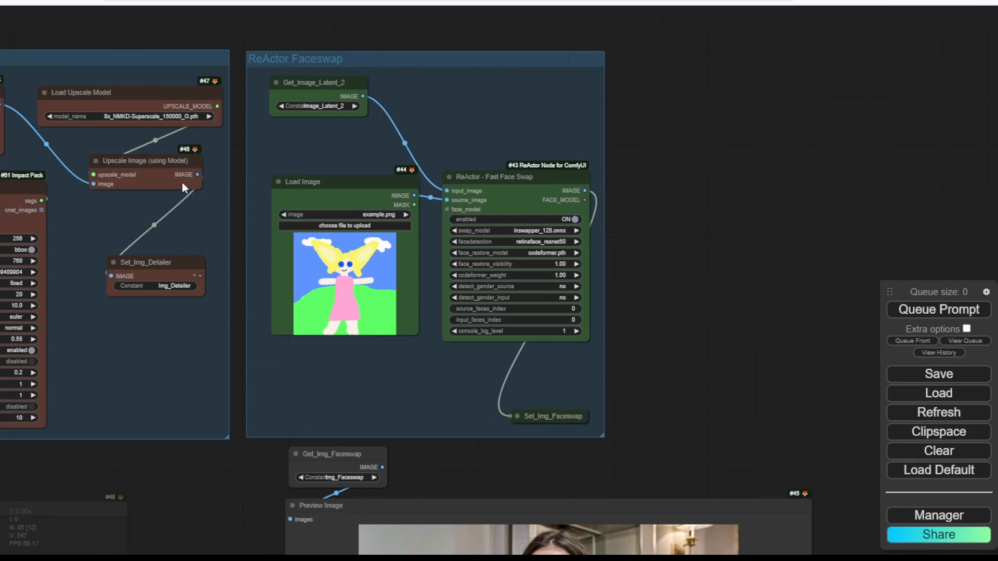
pyautogui.moveTo(239, 153); pyautogui.dragTo(591, 147)
pyautogui.scroll(-4, 601, 145)
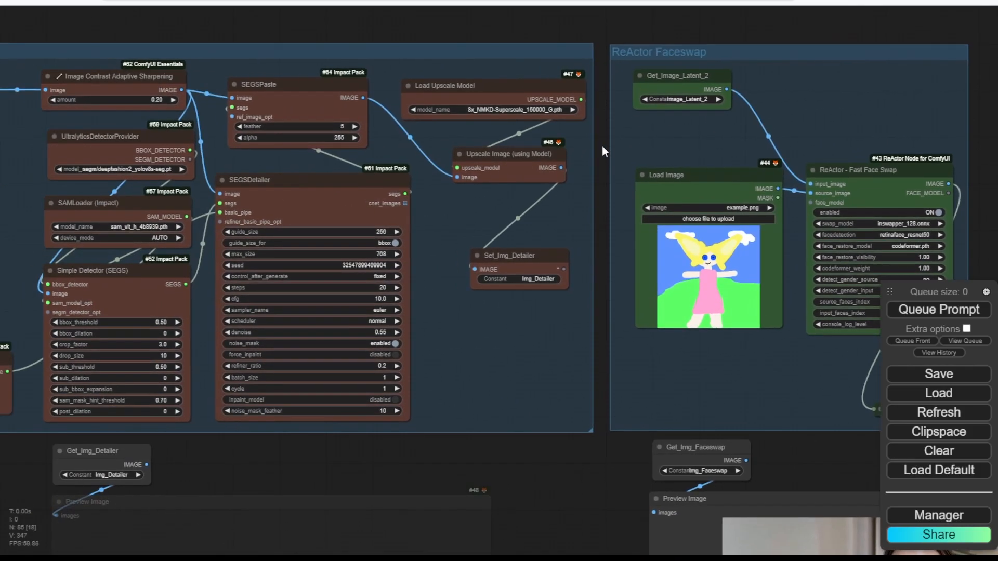
pyautogui.scroll(5, 611, 138)
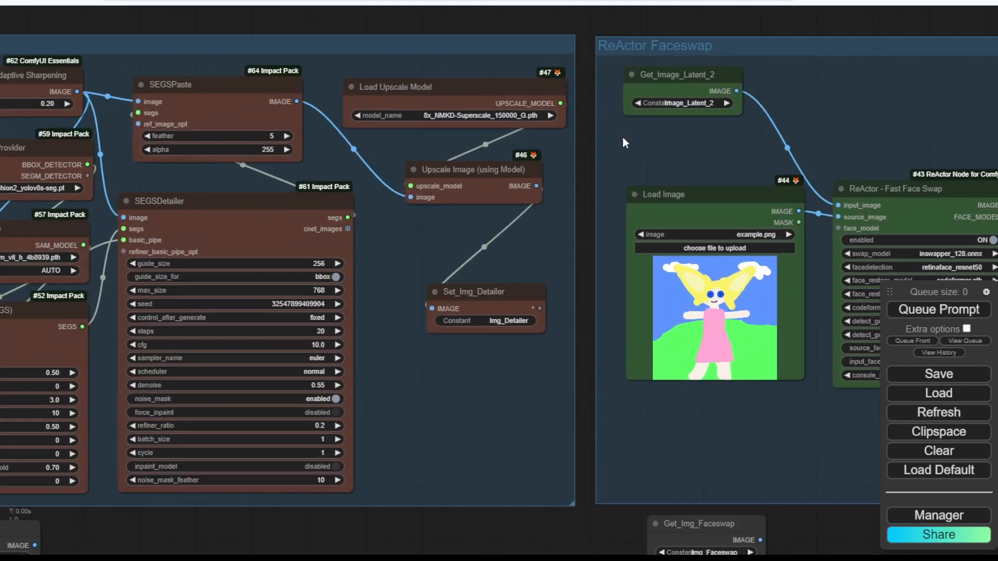
pyautogui.scroll(-6, 609, 72)
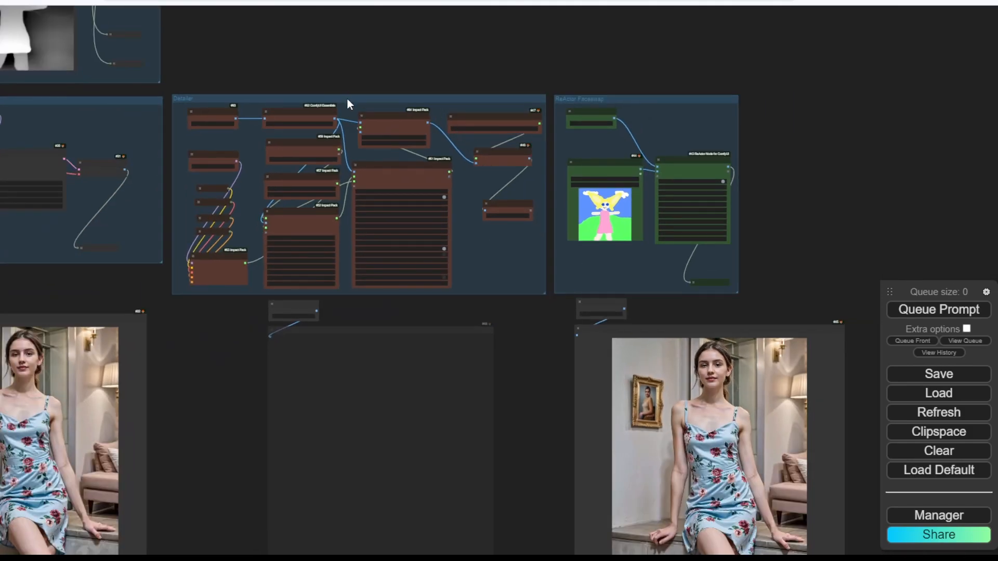
pyautogui.moveTo(347, 100); pyautogui.dragTo(958, 81)
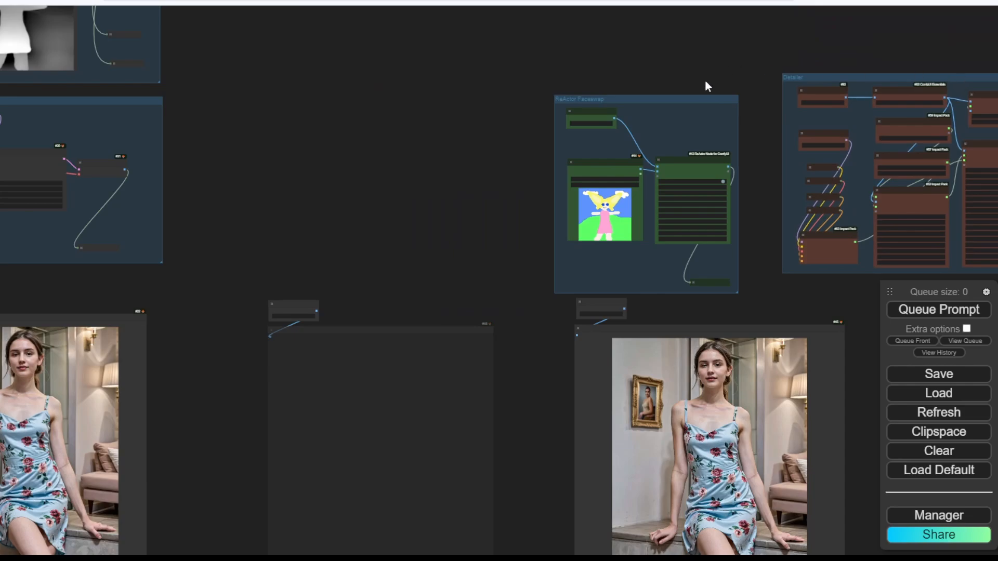
pyautogui.moveTo(693, 98); pyautogui.dragTo(313, 99)
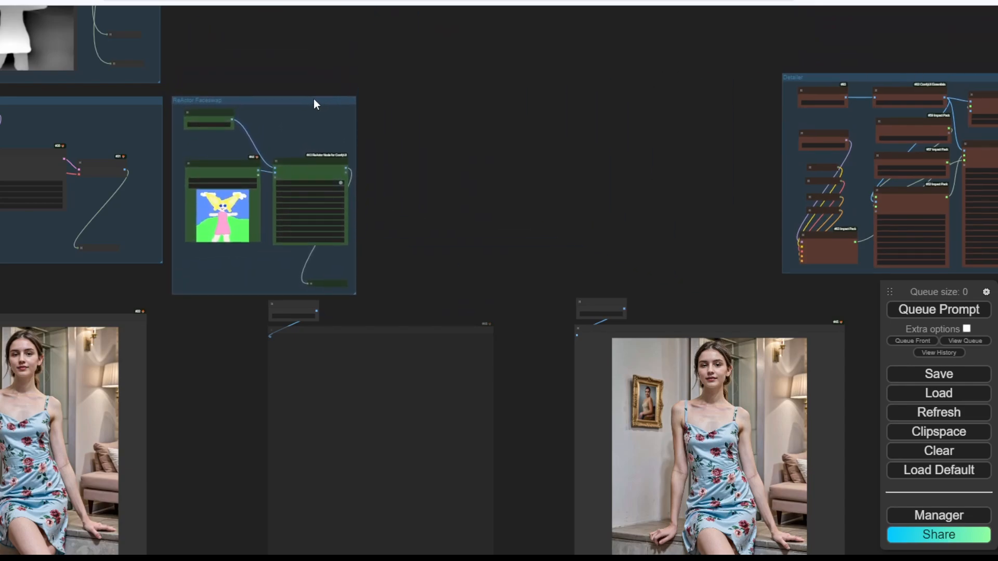
# Raise the ReActor and Set_Img_Faceswap nodes and shrink the ReActor Faceswap group to fit.
pyautogui.moveTo(406, 193); pyautogui.dragTo(475, 126)
pyautogui.click(297, 69)
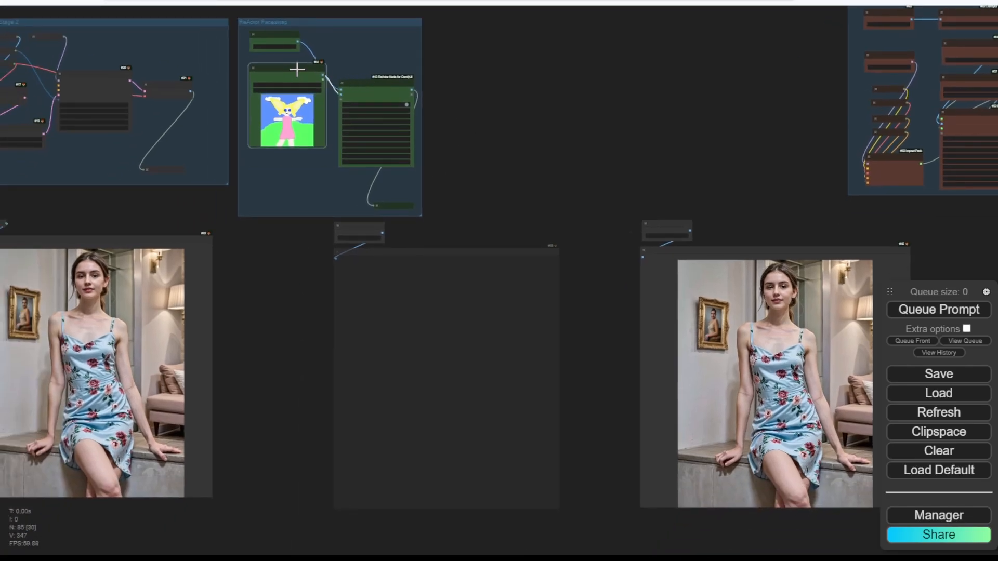
pyautogui.moveTo(357, 83); pyautogui.dragTo(355, 62)
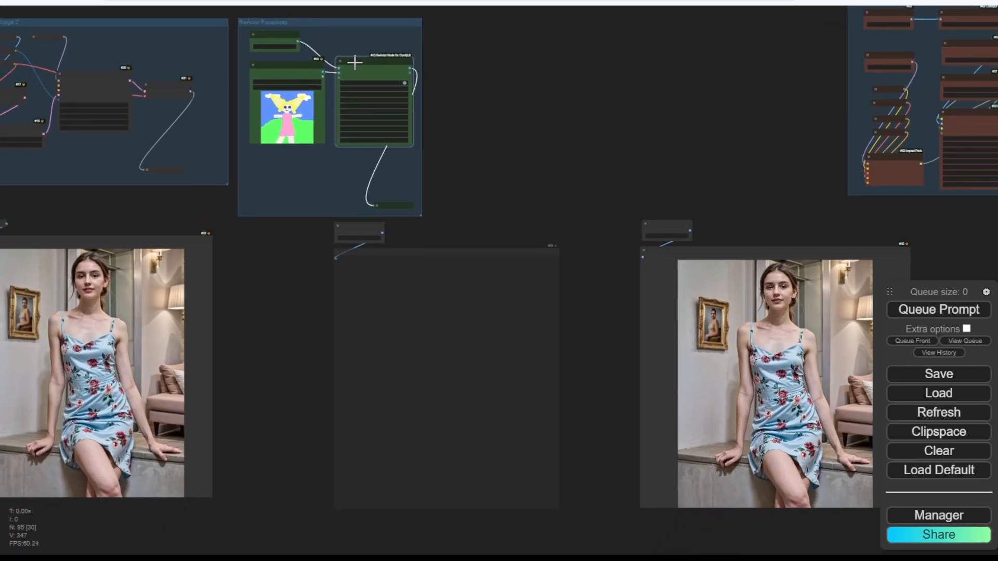
pyautogui.scroll(8, 447, 117)
pyautogui.moveTo(358, 301); pyautogui.dragTo(358, 243)
pyautogui.moveTo(409, 323); pyautogui.dragTo(748, 332)
pyautogui.moveTo(639, 294); pyautogui.dragTo(633, 278)
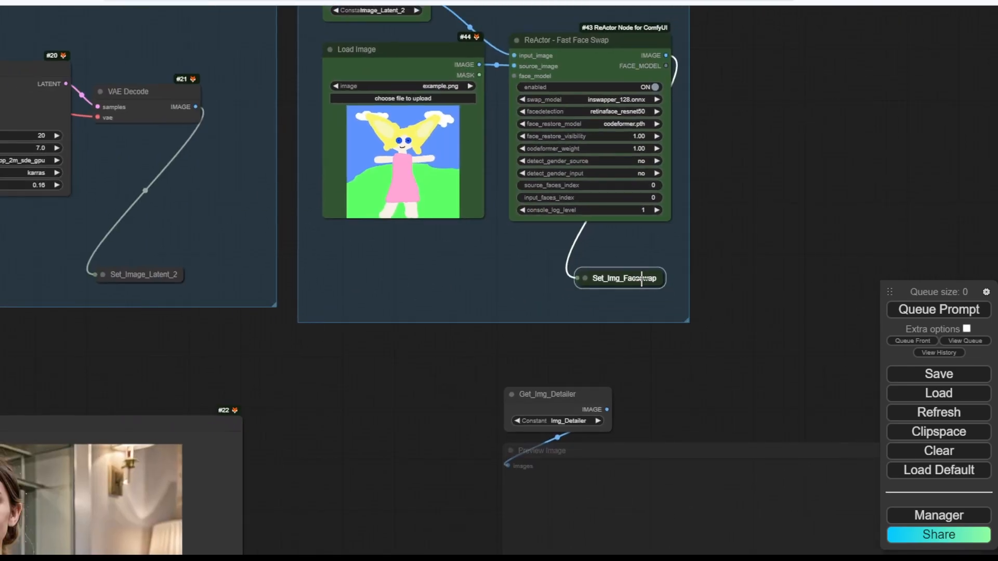
pyautogui.moveTo(685, 320); pyautogui.dragTo(681, 310)
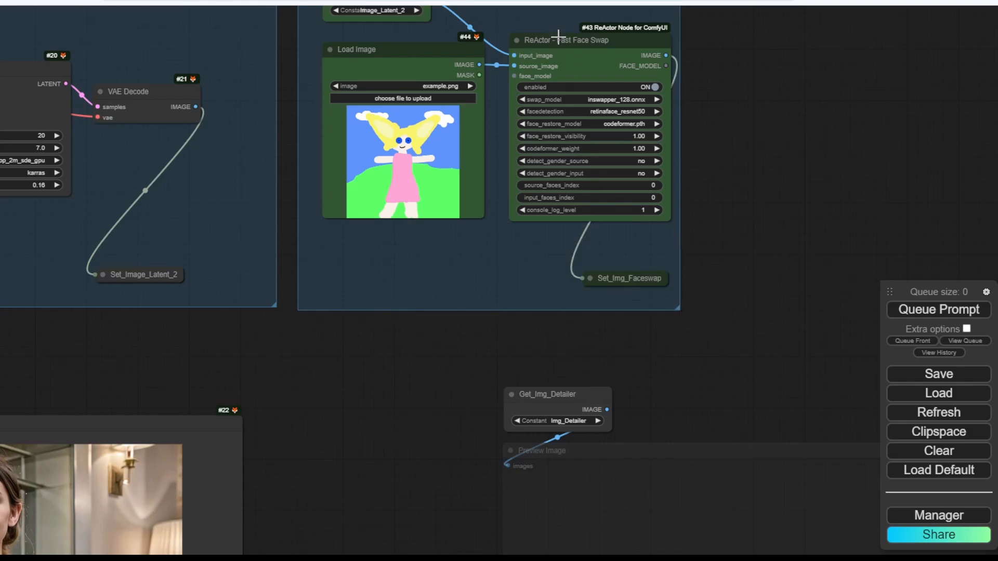
pyautogui.moveTo(559, 36); pyautogui.dragTo(551, 39)
pyautogui.moveTo(787, 87); pyautogui.dragTo(761, 248)
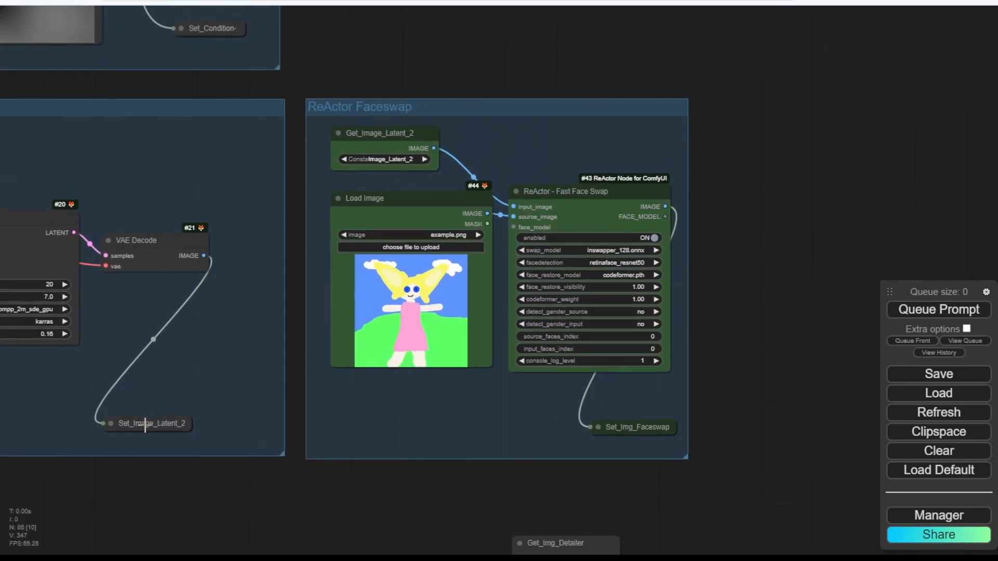
# Shift Set_Image_Latent_2 slightly to the right.
pyautogui.moveTo(153, 416); pyautogui.dragTo(191, 415)
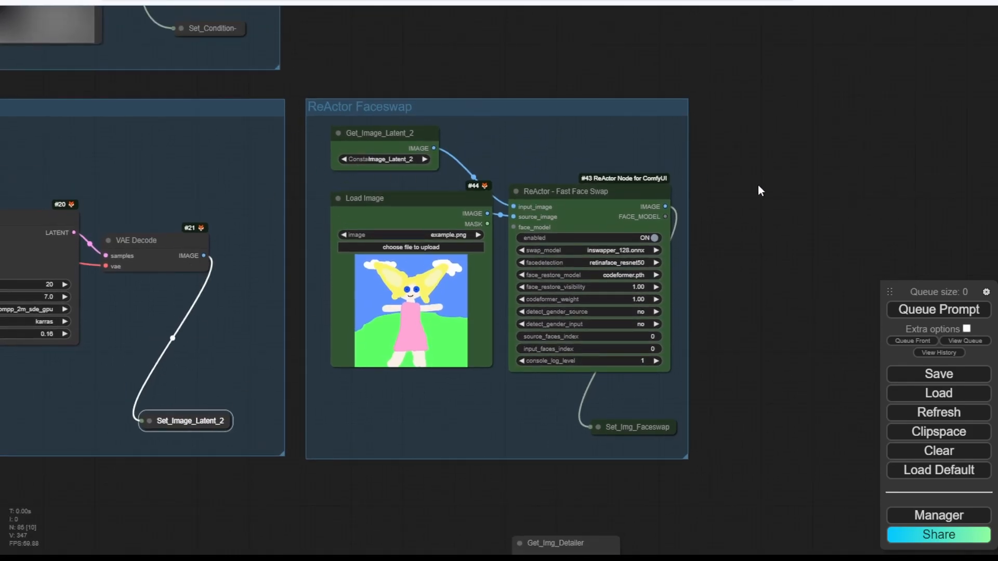
pyautogui.scroll(-4, 758, 185)
pyautogui.moveTo(747, 188); pyautogui.dragTo(213, 121)
pyautogui.scroll(-4, 422, 148)
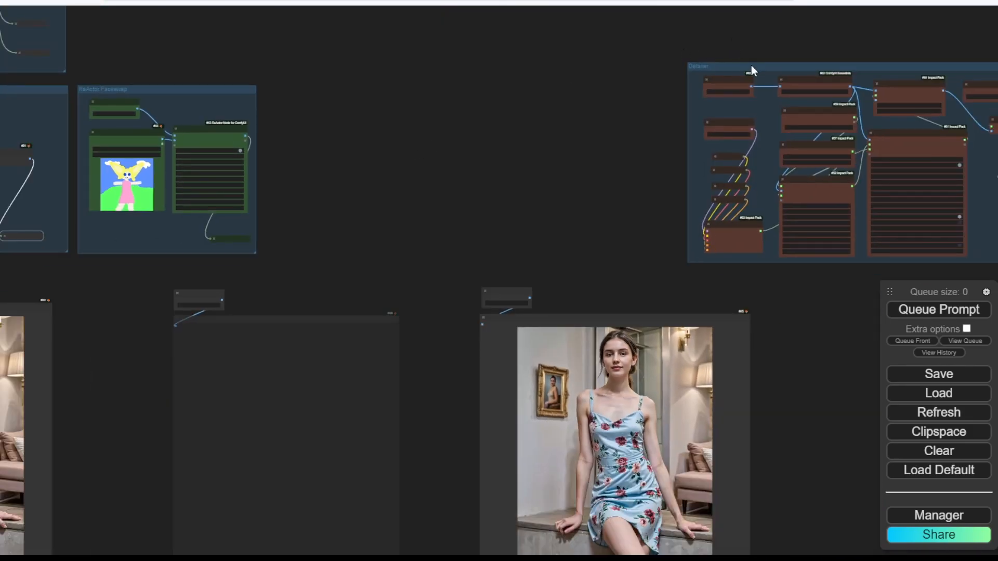
# Dock the Detailer group beside ReActor Faceswap and raise the previews and Get node into one row.
pyautogui.moveTo(750, 65); pyautogui.dragTo(329, 58)
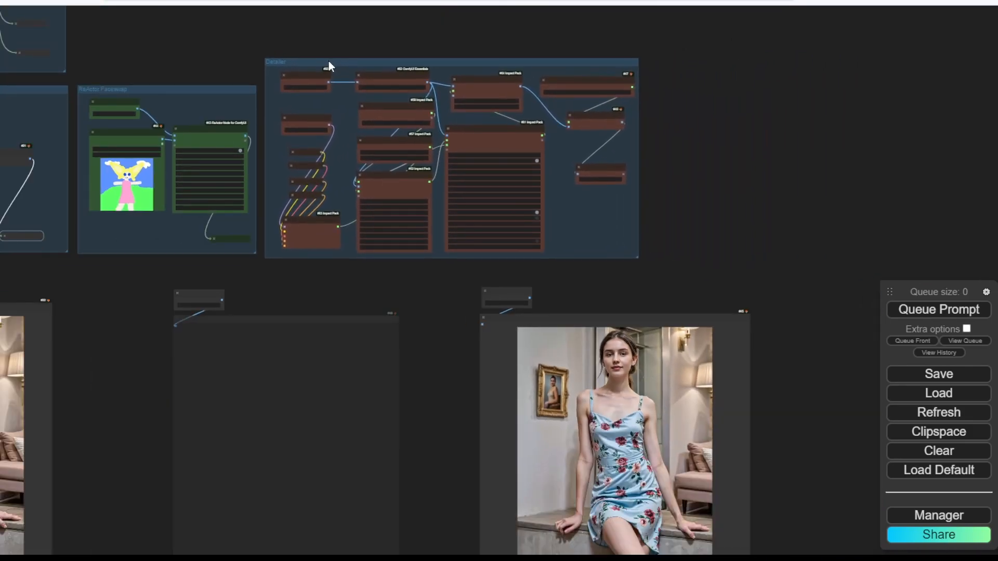
pyautogui.scroll(4, 243, 55)
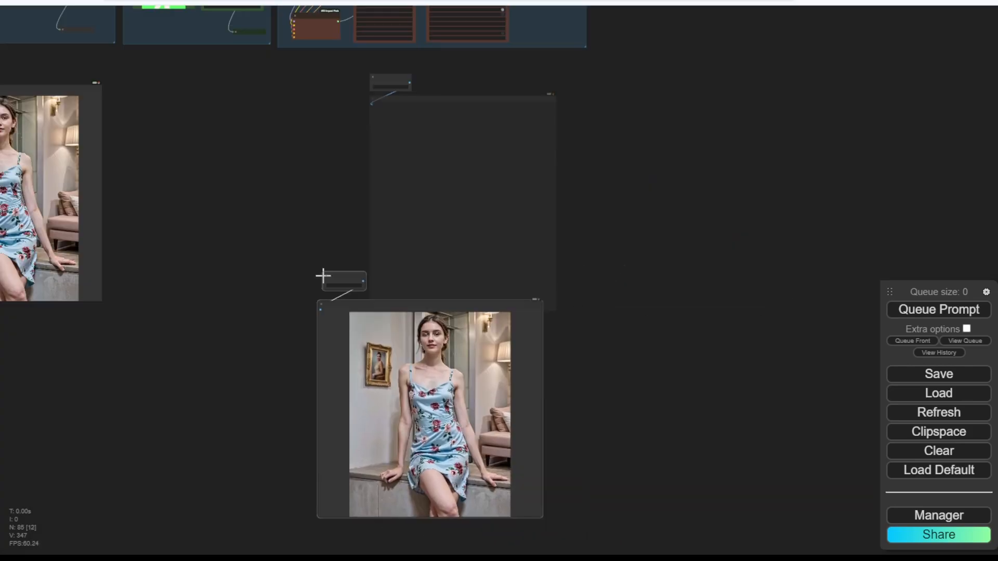
pyautogui.moveTo(323, 275); pyautogui.dragTo(145, 67)
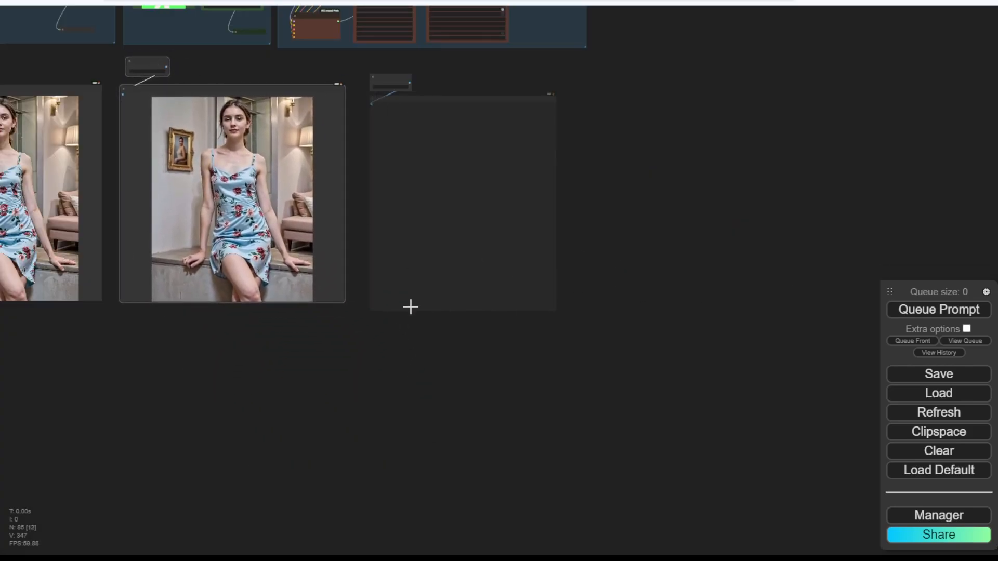
pyautogui.moveTo(279, 342); pyautogui.dragTo(323, 494)
pyautogui.moveTo(444, 226); pyautogui.dragTo(447, 216)
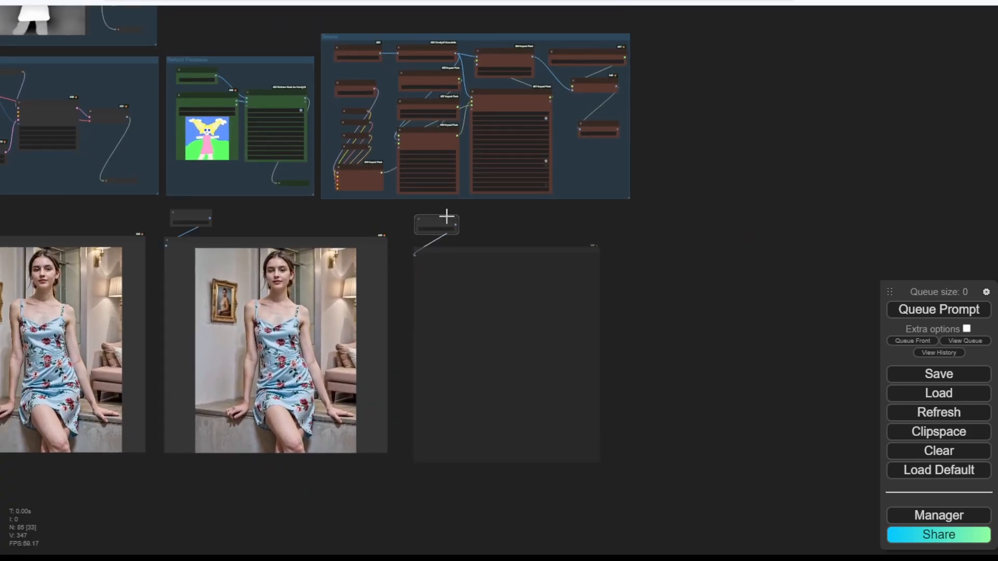
pyautogui.click(502, 224)
pyautogui.scroll(-3, 502, 229)
pyautogui.moveTo(308, 63); pyautogui.dragTo(605, 363)
# Look over the Get_Cliplayer prompt node and the Loader group.
pyautogui.scroll(-3, 507, 73)
pyautogui.scroll(9, 512, 284)
pyautogui.scroll(4, 206, 187)
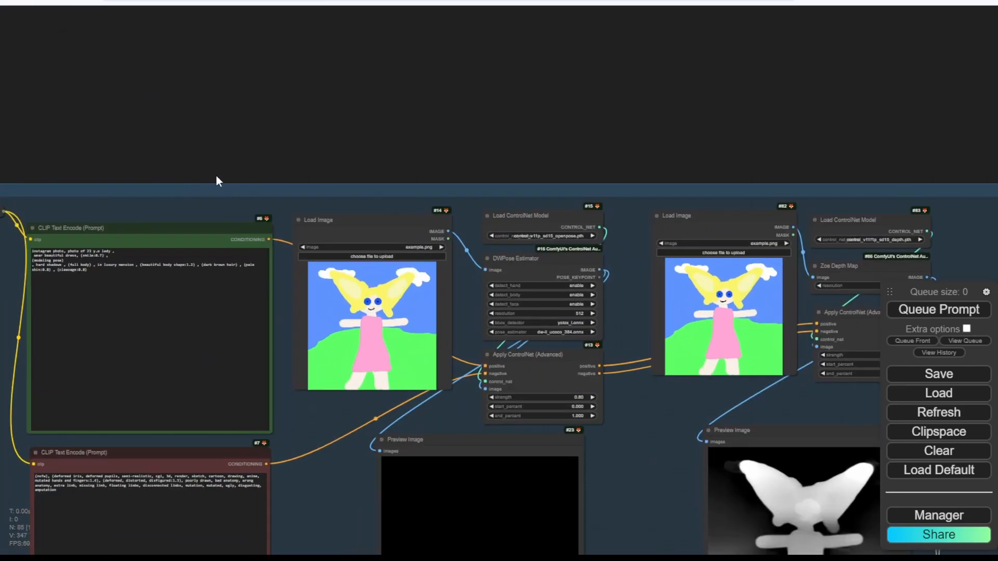
pyautogui.scroll(5, 152, 203)
pyautogui.moveTo(174, 116); pyautogui.dragTo(489, 8)
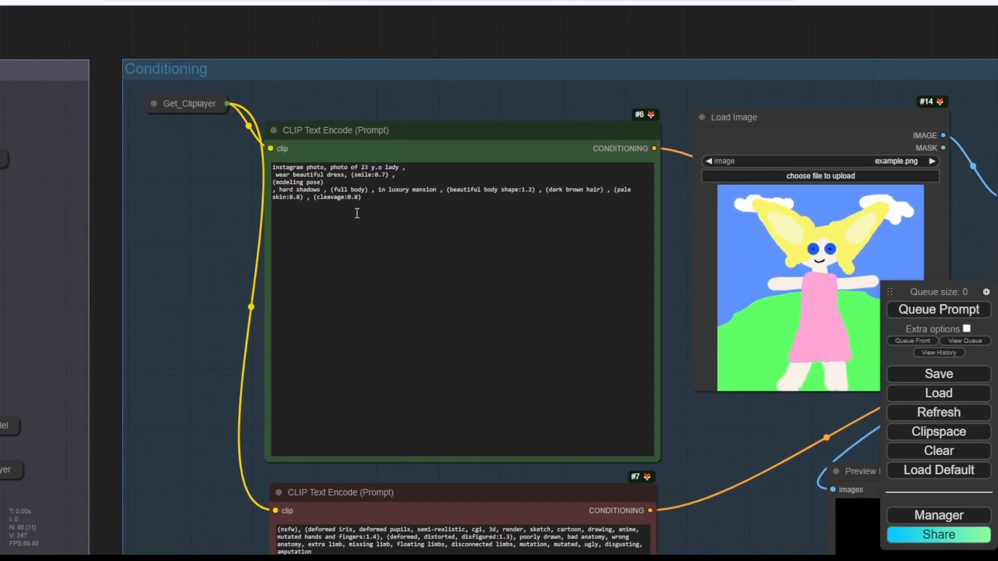
pyautogui.scroll(-7, 473, 62)
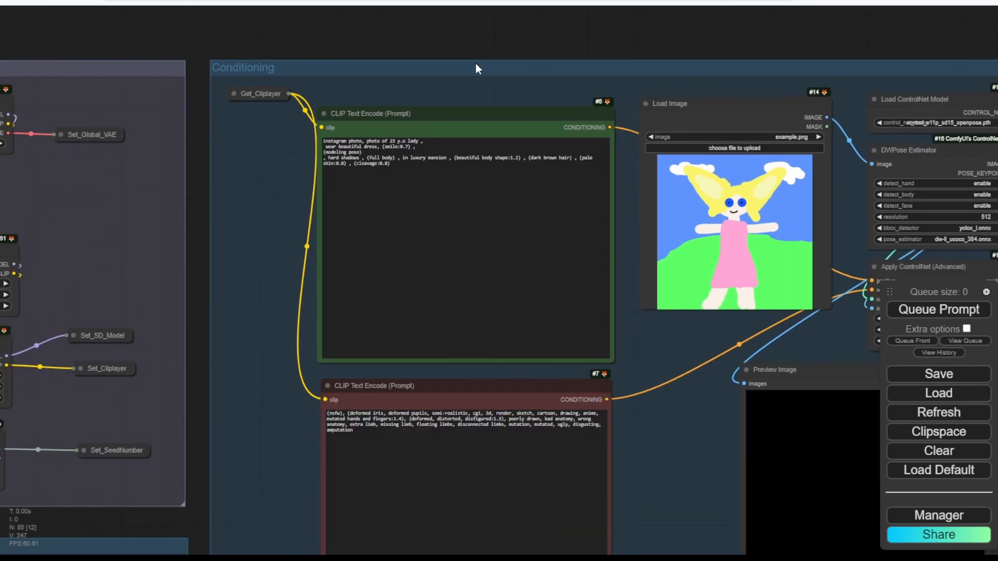
pyautogui.moveTo(238, 29); pyautogui.dragTo(426, 40)
pyautogui.scroll(7, 314, 124)
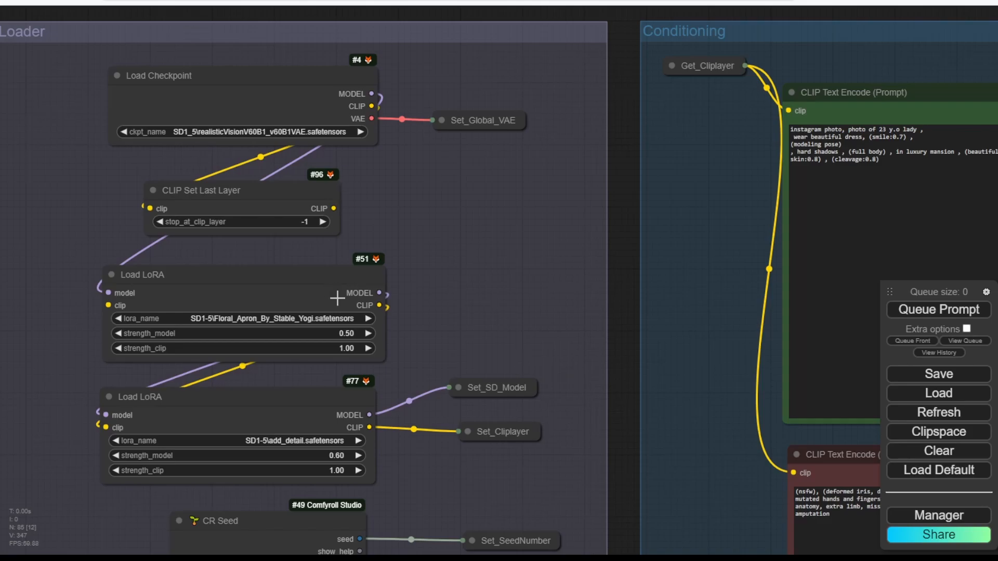
pyautogui.scroll(-3, 473, 314)
# Box-select Load Image, Load ControlNet Model, DWPose Estimator, Apply ControlNet and Preview Image.
pyautogui.moveTo(694, 55); pyautogui.dragTo(291, 37)
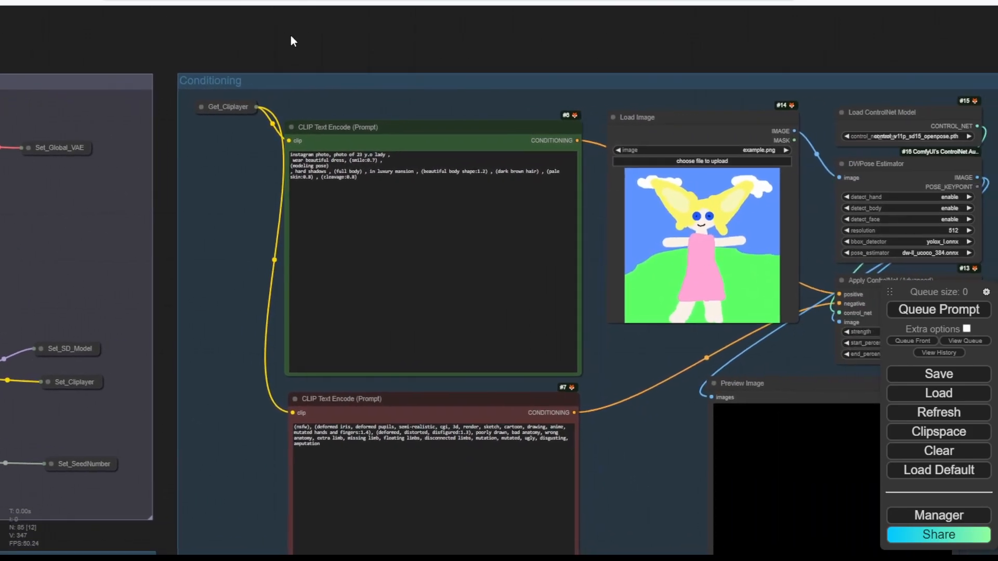
pyautogui.moveTo(667, 61); pyautogui.dragTo(218, 33)
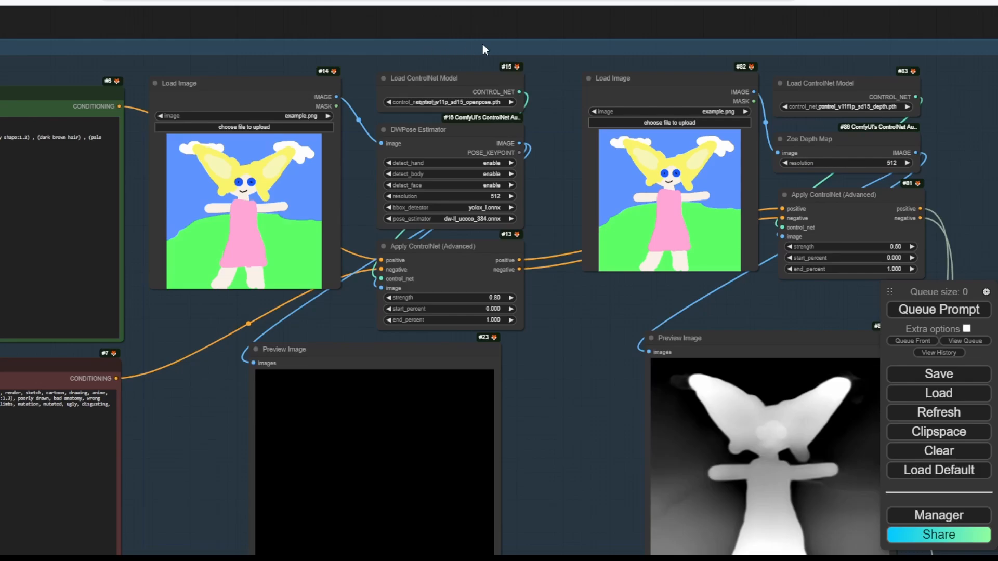
pyautogui.moveTo(483, 44); pyautogui.dragTo(303, 546)
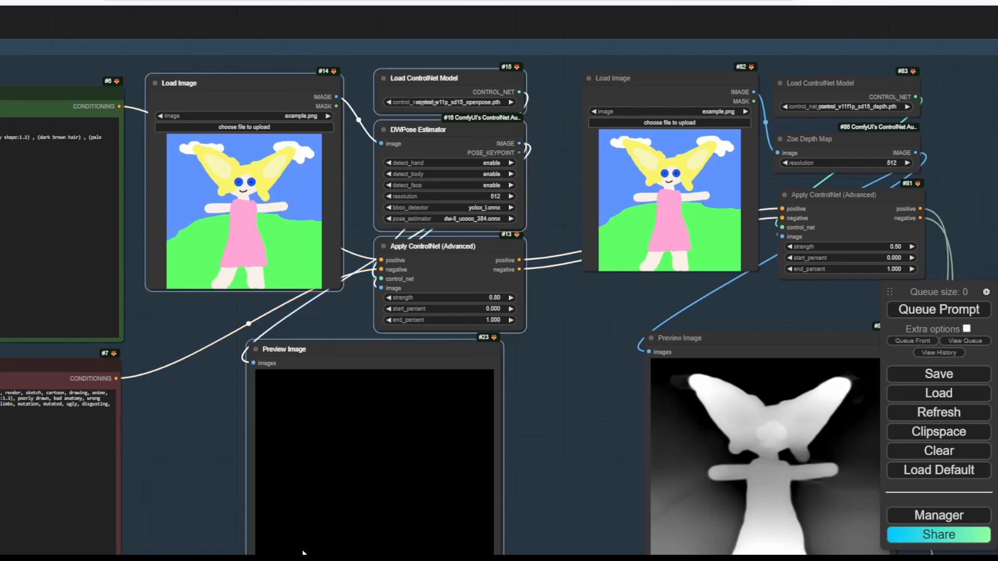
# Bypass the first Load Image and the OpenPose Load ControlNet Model nodes.
pyautogui.rightClick(289, 240)
pyautogui.click(319, 359)
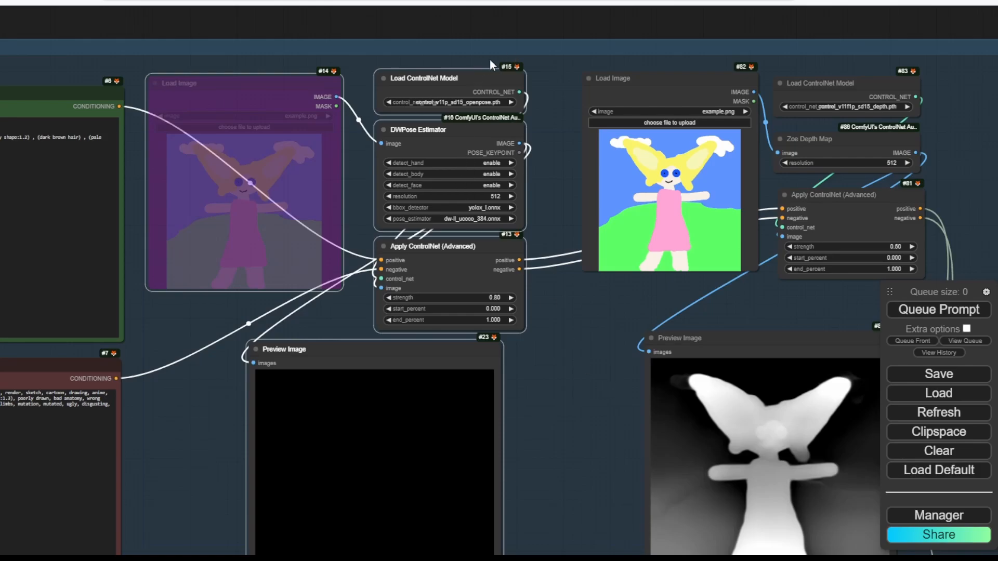
pyautogui.rightClick(474, 74)
pyautogui.click(510, 255)
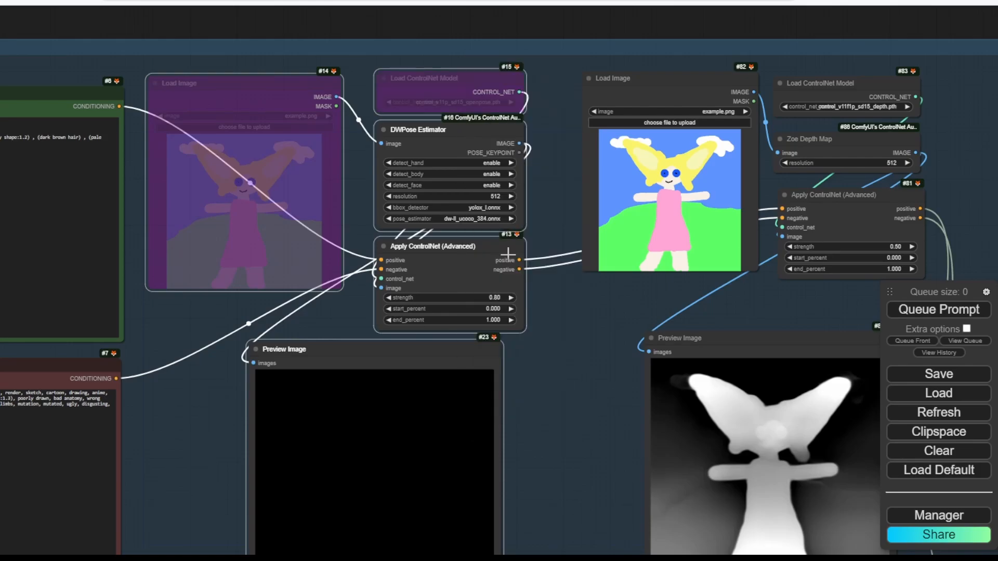
# Bypass DWPose Estimator, Apply ControlNet #13 and the pose Preview Image #23.
pyautogui.click(466, 145)
pyautogui.keyDown('shift'); pyautogui.click(459, 263); pyautogui.keyUp('shift')
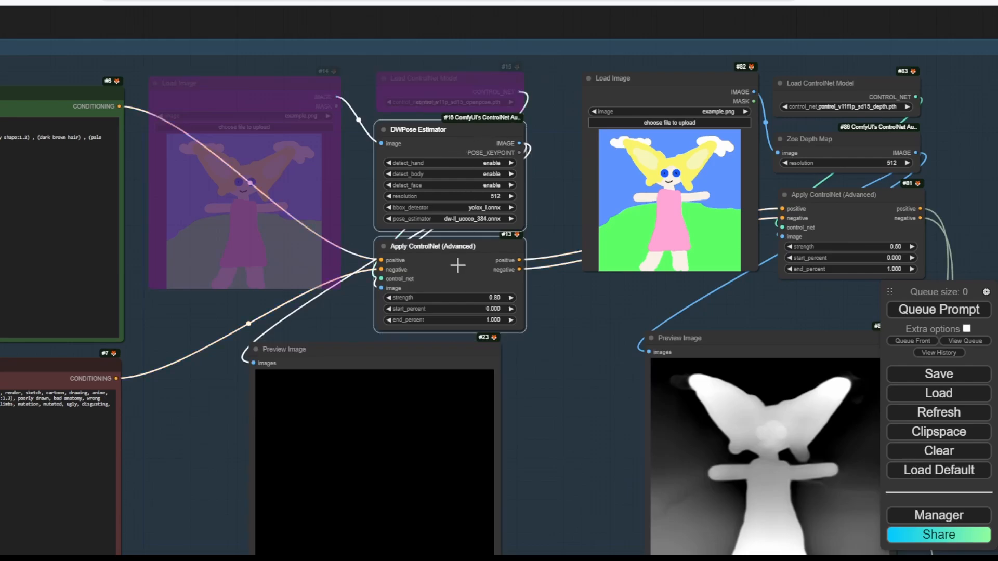
pyautogui.keyDown('shift'); pyautogui.click(408, 366); pyautogui.keyUp('shift')
pyautogui.rightClick(424, 282)
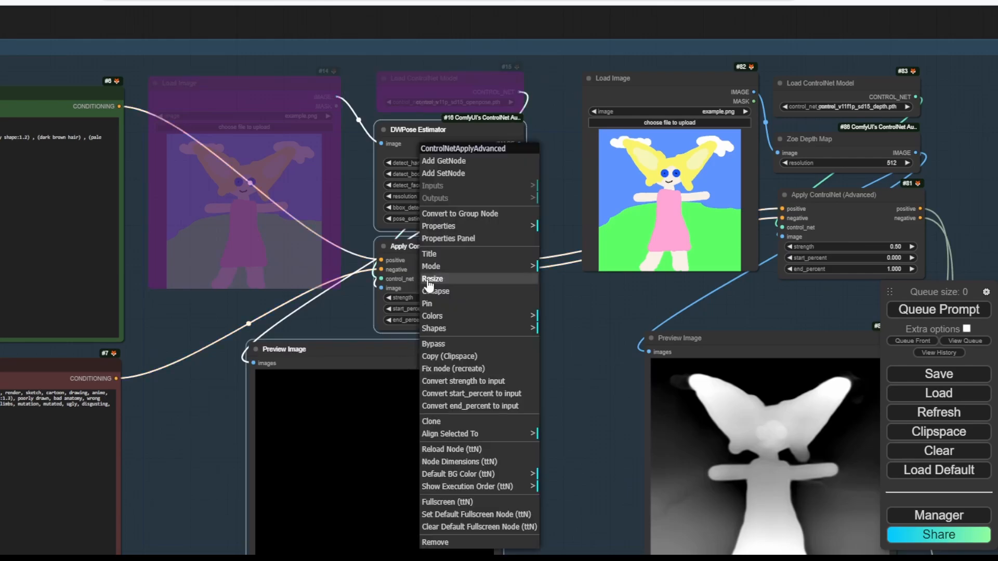
pyautogui.click(471, 347)
pyautogui.rightClick(445, 201)
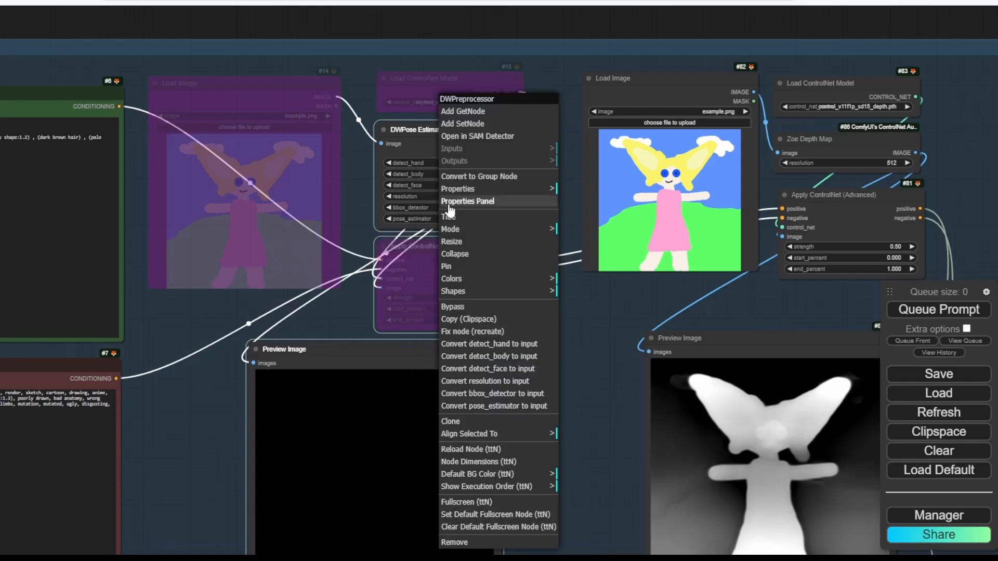
pyautogui.click(453, 306)
pyautogui.rightClick(420, 350)
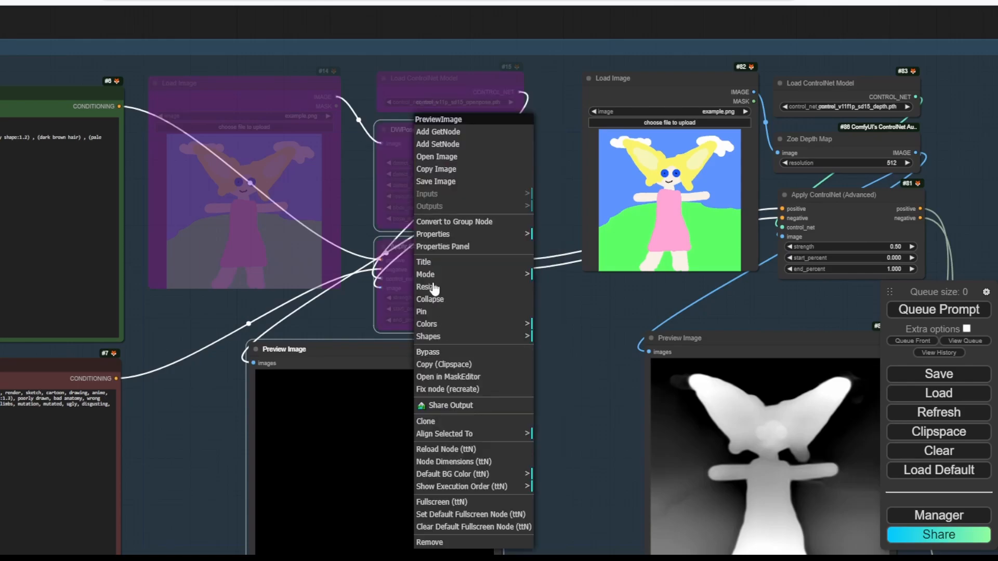
pyautogui.click(435, 350)
# Move Apply ControlNet #13 slightly down and right.
pyautogui.click(599, 345)
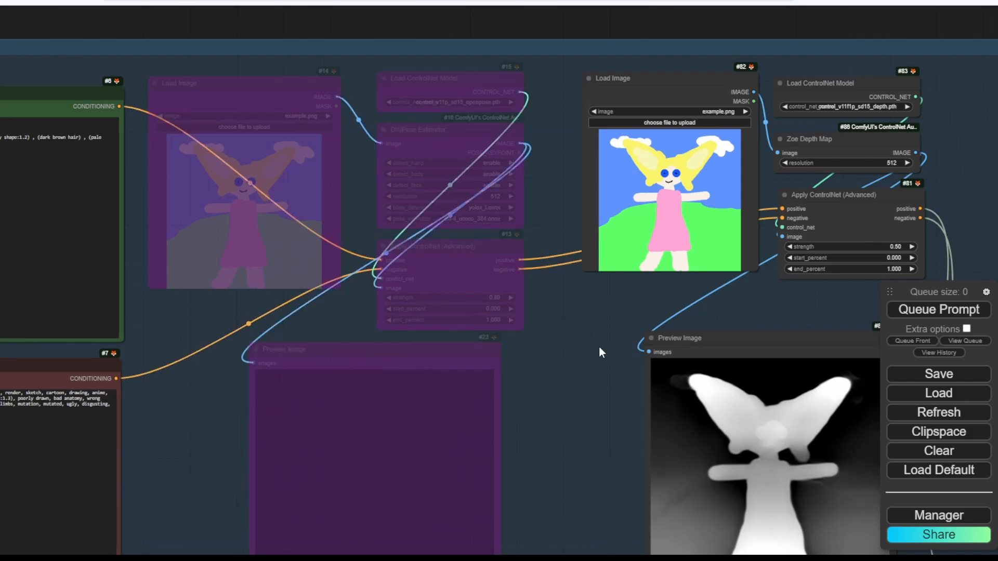
pyautogui.moveTo(625, 343); pyautogui.dragTo(494, 357)
pyautogui.moveTo(327, 259); pyautogui.dragTo(363, 257)
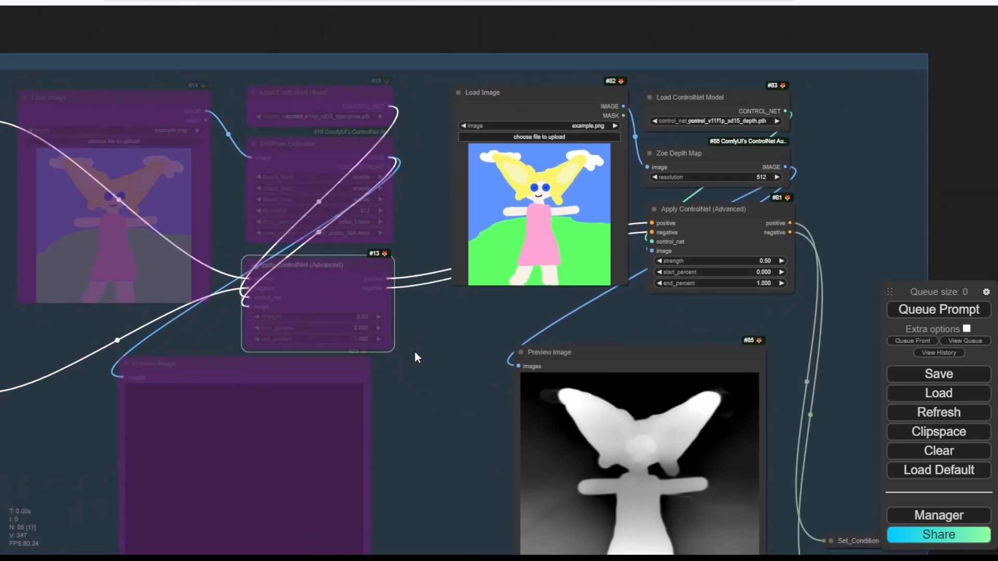
pyautogui.moveTo(422, 358); pyautogui.dragTo(425, 339)
# Set the conditioning group's nodes back to Always and load 00223.png as the pose reference.
pyautogui.rightClick(433, 177)
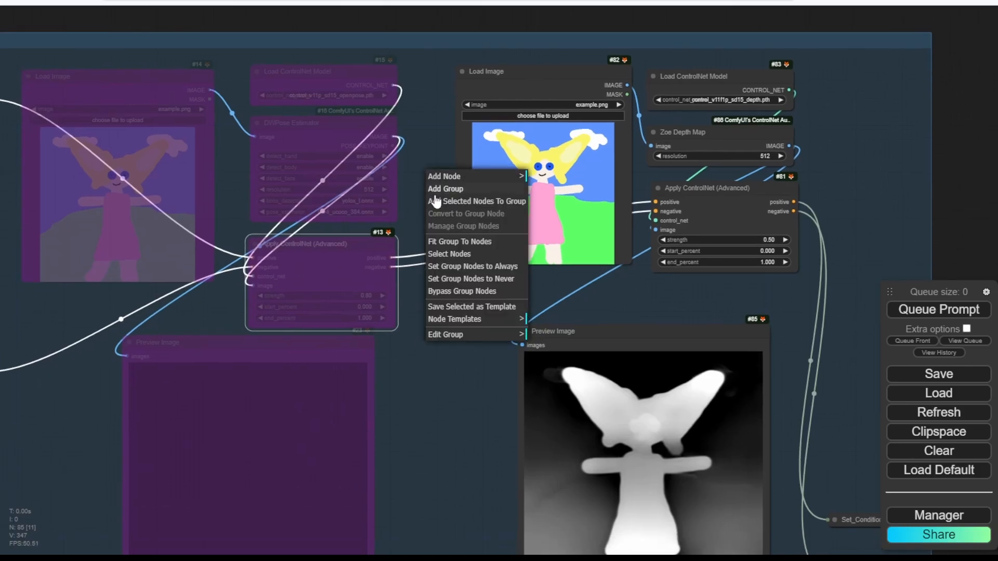
pyautogui.click(453, 267)
pyautogui.click(177, 109)
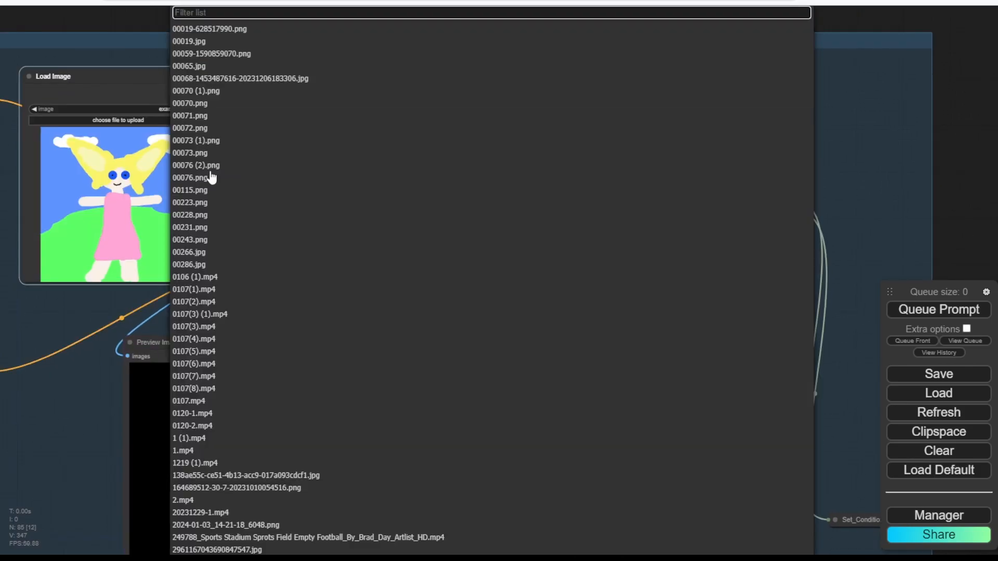
pyautogui.click(216, 202)
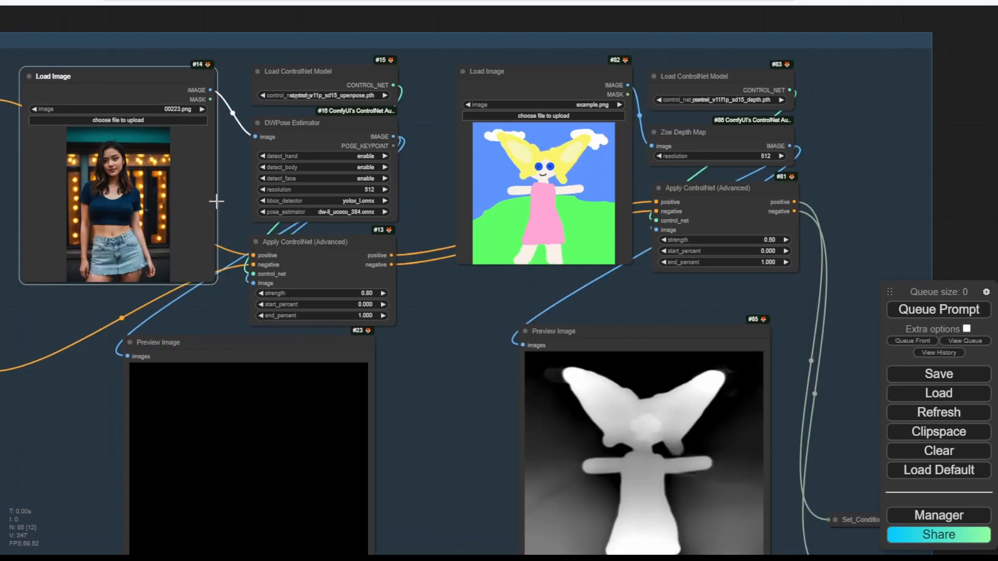
# Load 00223.png as the depth reference too and shift the Load ControlNet Model node left.
pyautogui.click(588, 104)
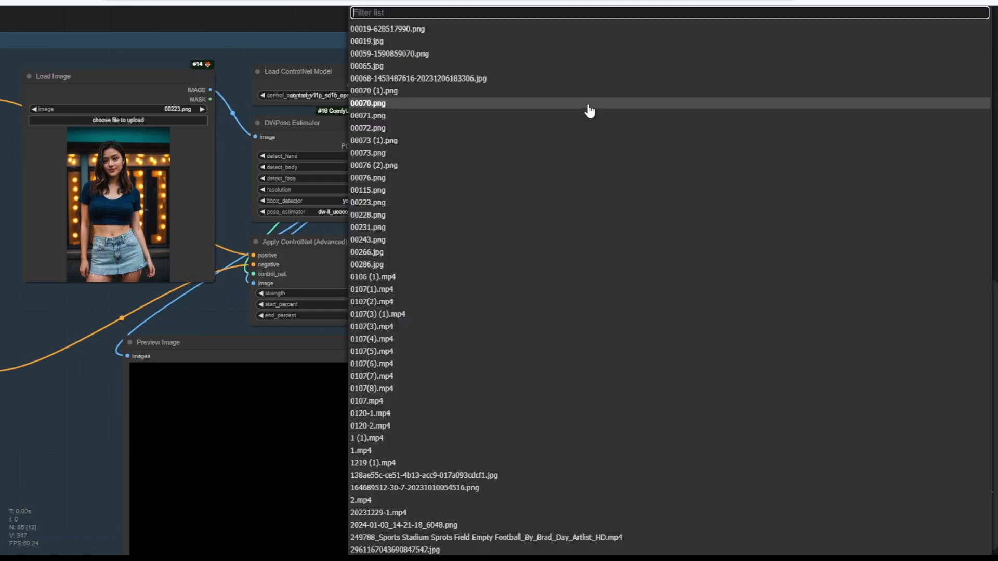
pyautogui.write('002')
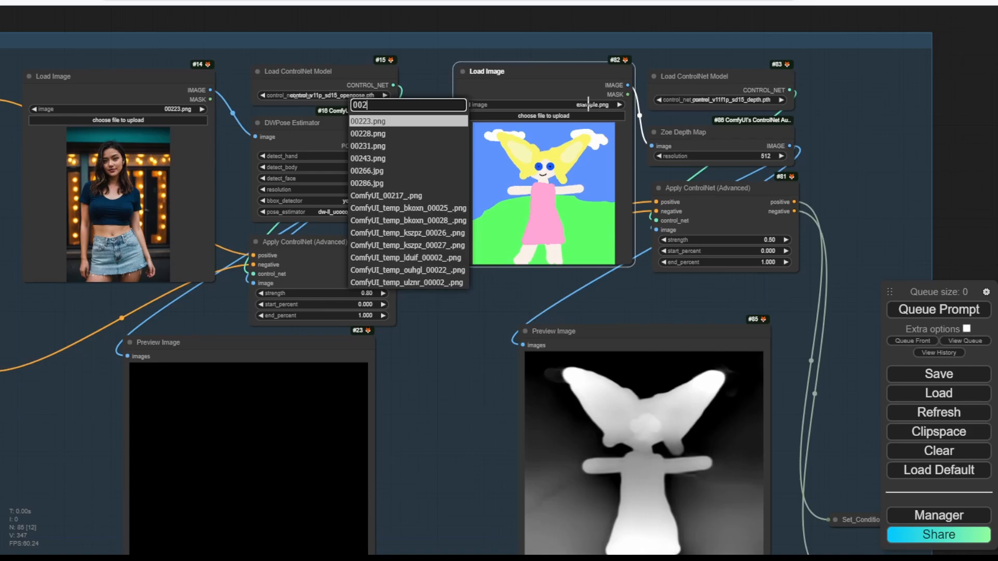
pyautogui.press('Return')
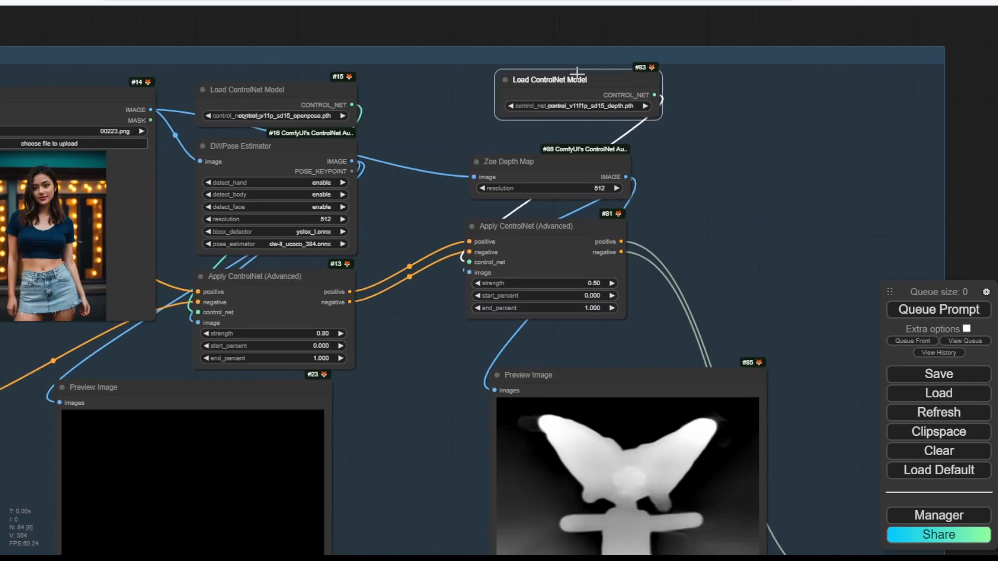
pyautogui.moveTo(546, 78); pyautogui.dragTo(521, 89)
pyautogui.click(746, 136)
pyautogui.scroll(-4, 745, 136)
# Pan and zoom over to the IPAdapter group and bring up its group context menu.
pyautogui.moveTo(768, 194); pyautogui.dragTo(627, 133)
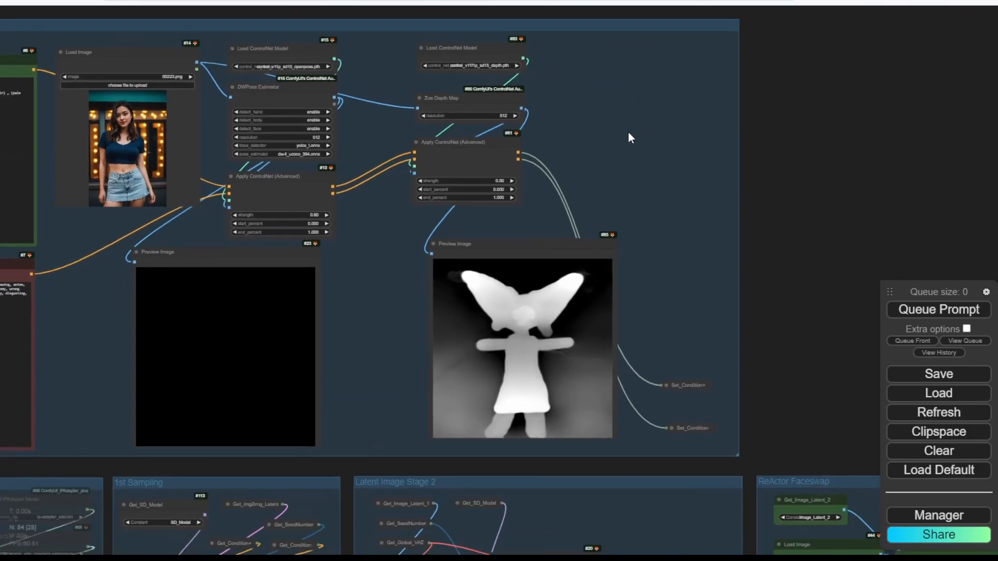
pyautogui.scroll(-4, 659, 265)
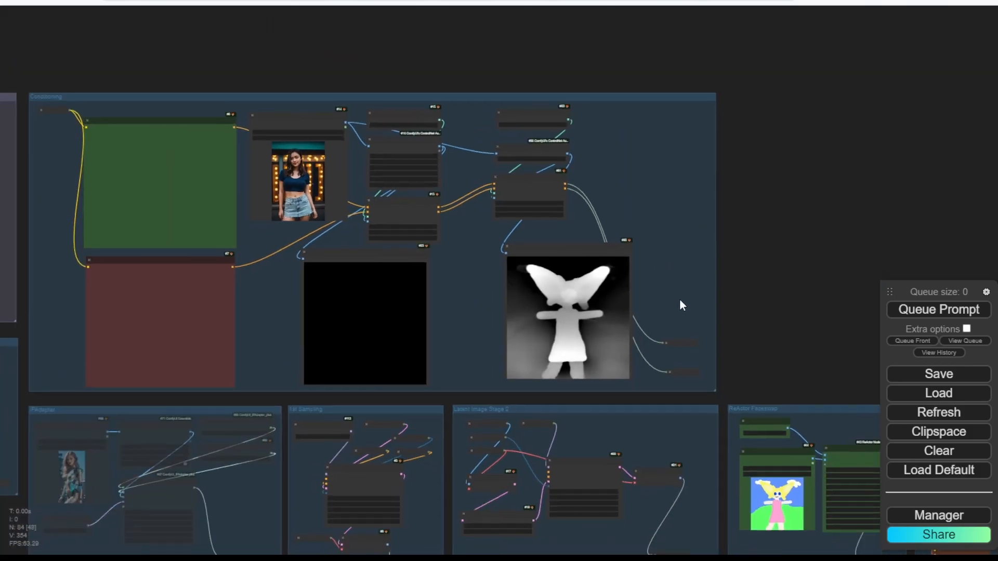
pyautogui.moveTo(681, 303); pyautogui.dragTo(563, 91)
pyautogui.scroll(9, 560, 87)
pyautogui.scroll(3, 560, 87)
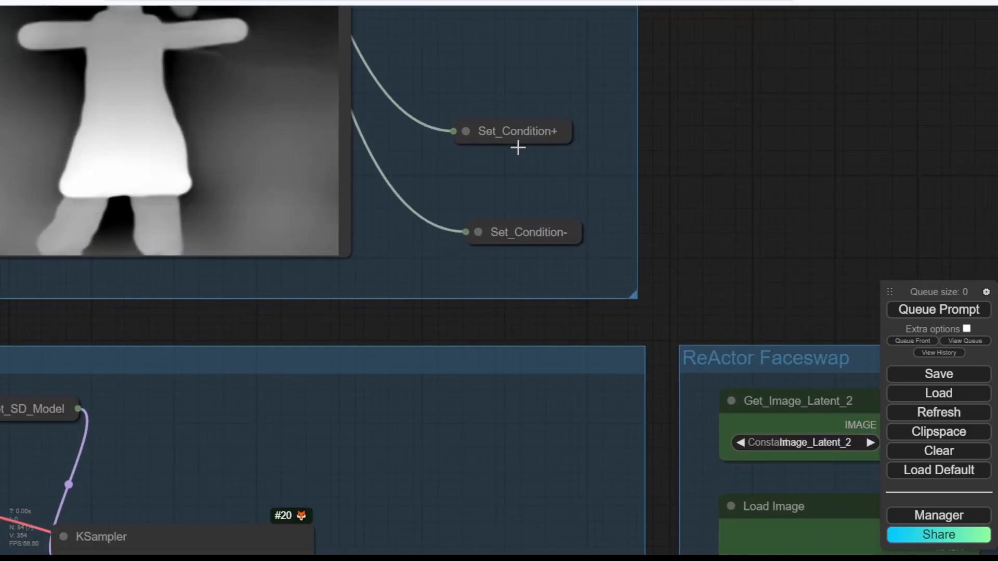
pyautogui.scroll(-15, 407, 227)
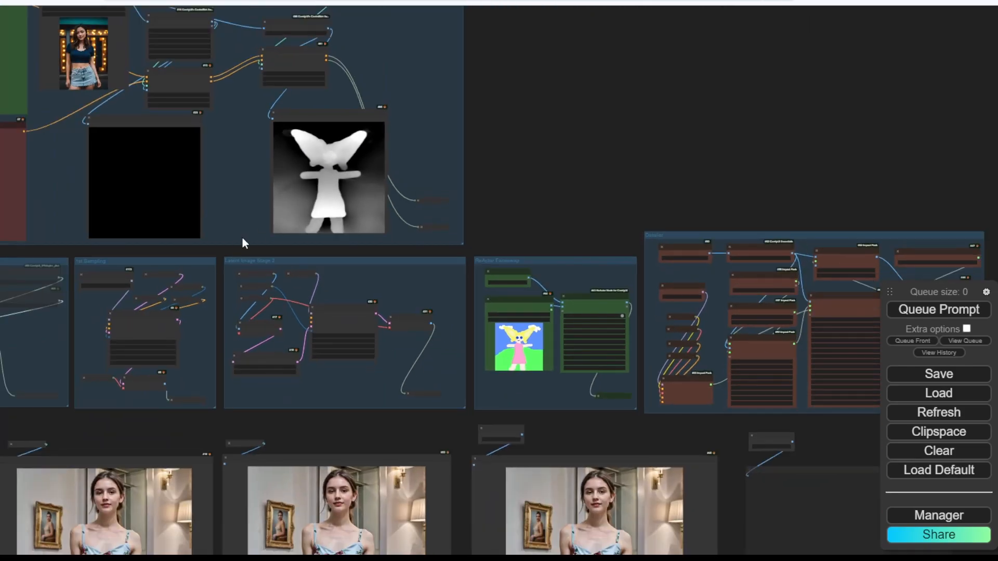
pyautogui.moveTo(230, 251); pyautogui.dragTo(398, 229)
pyautogui.scroll(10, 326, 229)
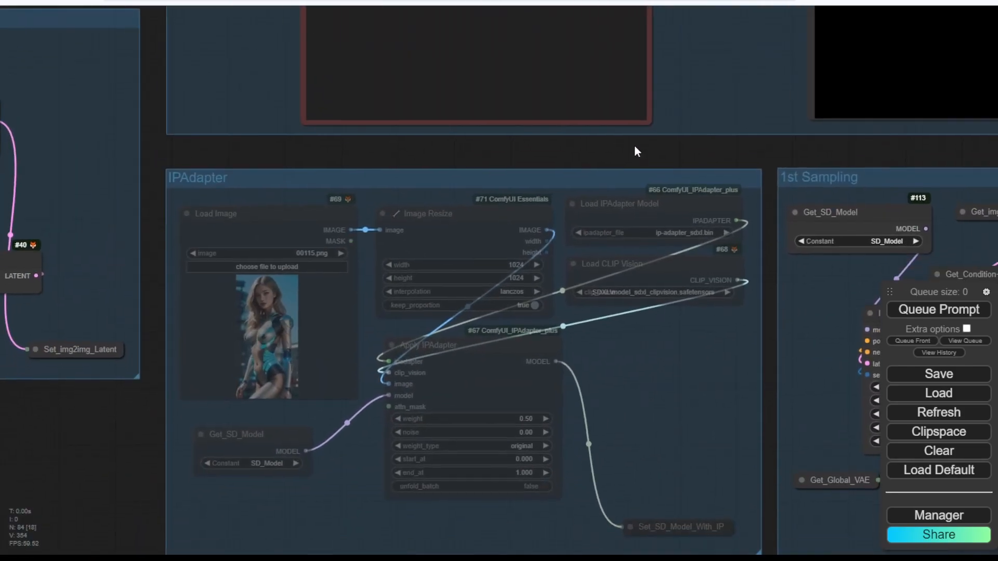
pyautogui.moveTo(634, 147); pyautogui.dragTo(578, 81)
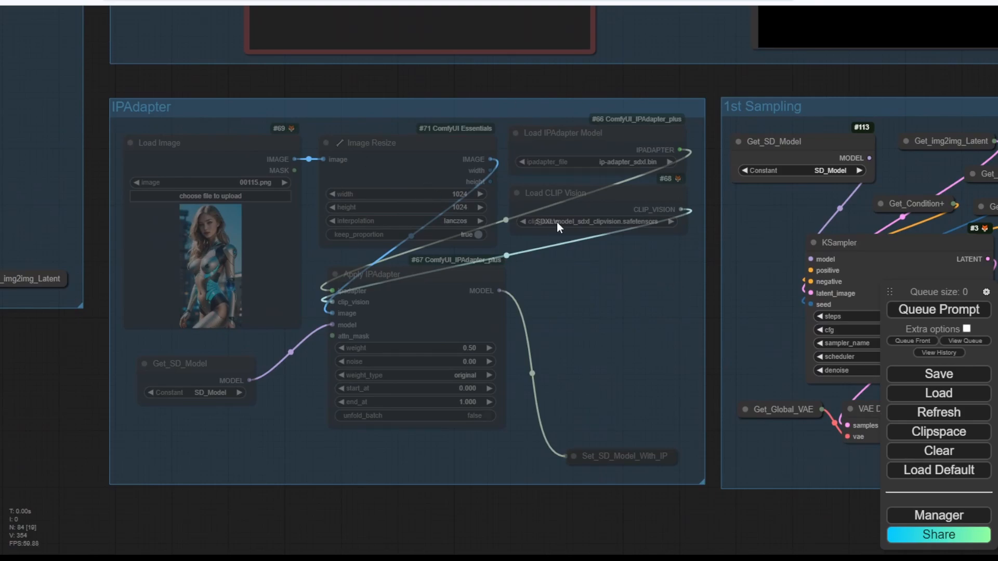
pyautogui.rightClick(582, 268)
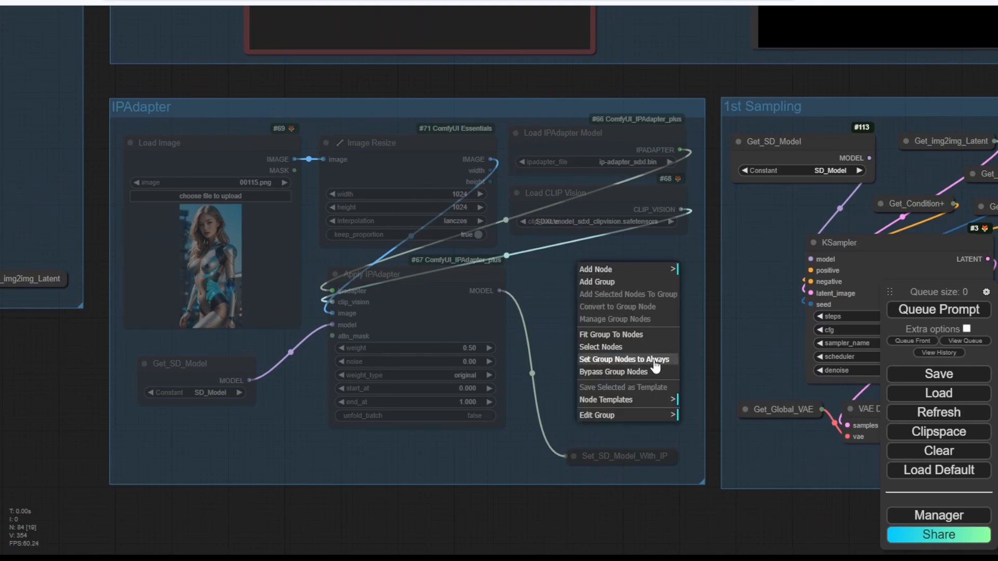
# Set the IPAdapter group's nodes to Always and make its Load Image use 00228.png.
pyautogui.click(623, 359)
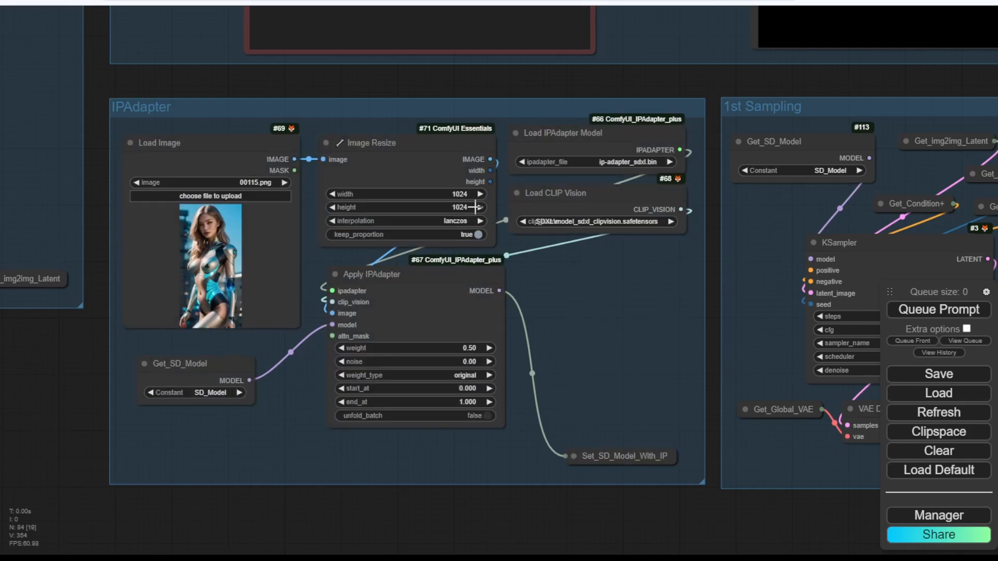
pyautogui.click(266, 183)
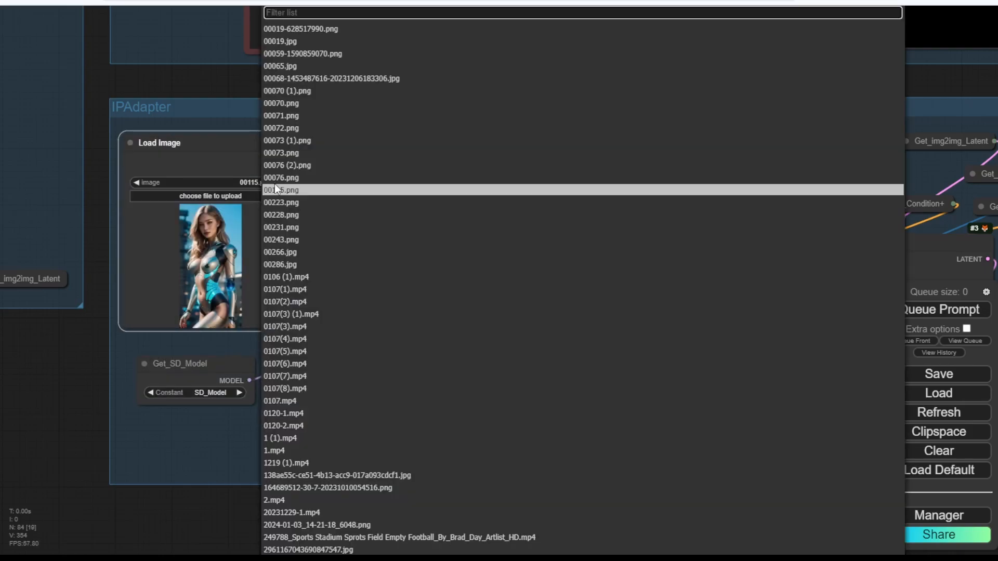
pyautogui.click(289, 202)
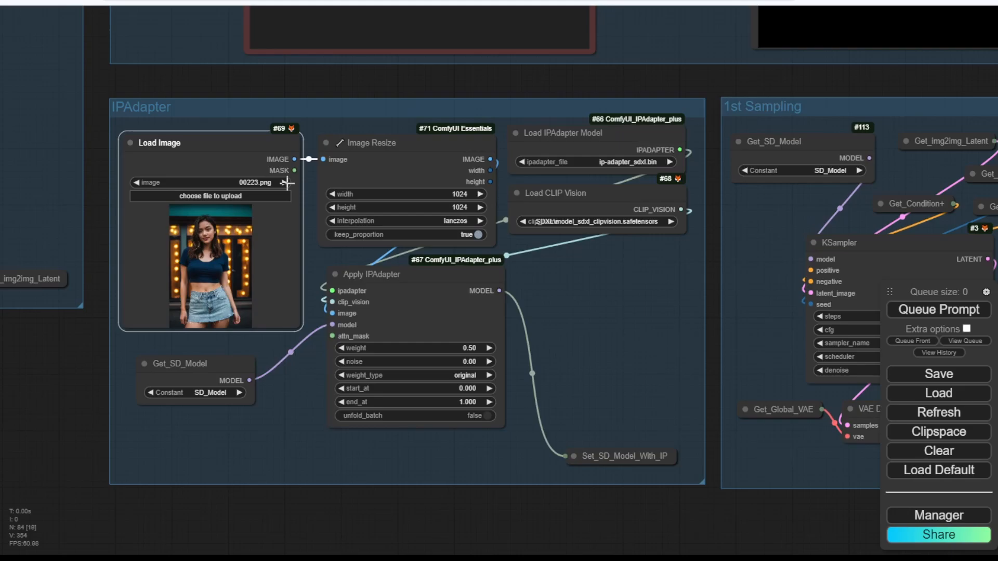
pyautogui.click(287, 183)
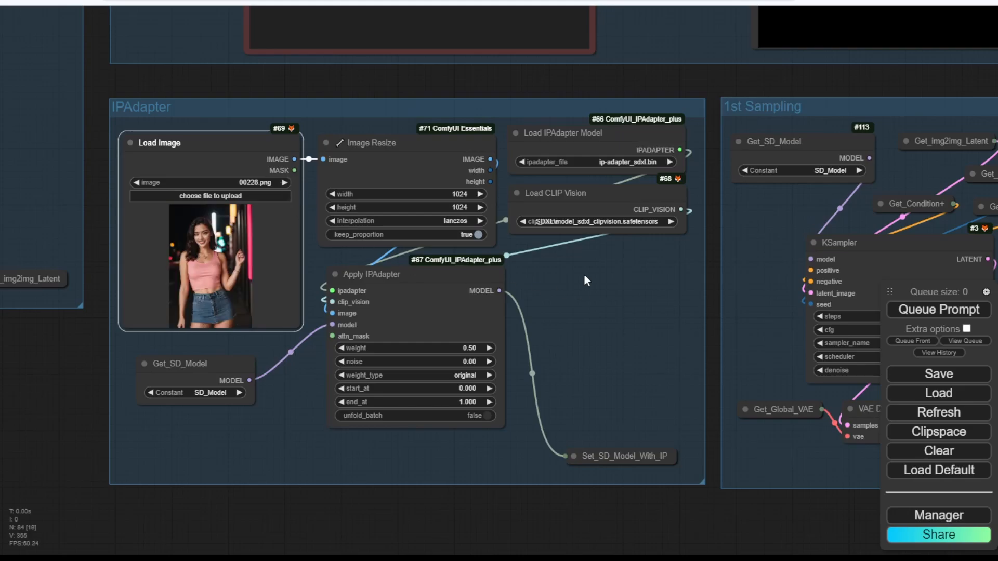
# Queue a new generation of the workflow.
pyautogui.scroll(-3, 745, 317)
pyautogui.moveTo(732, 314); pyautogui.dragTo(376, 264)
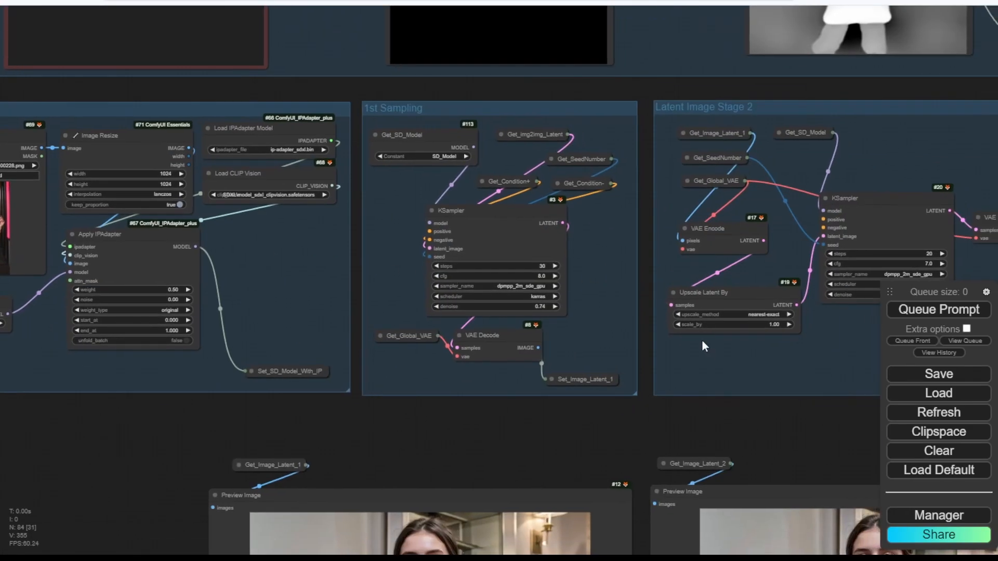
pyautogui.moveTo(762, 356); pyautogui.dragTo(403, 286)
pyautogui.scroll(-3, 405, 285)
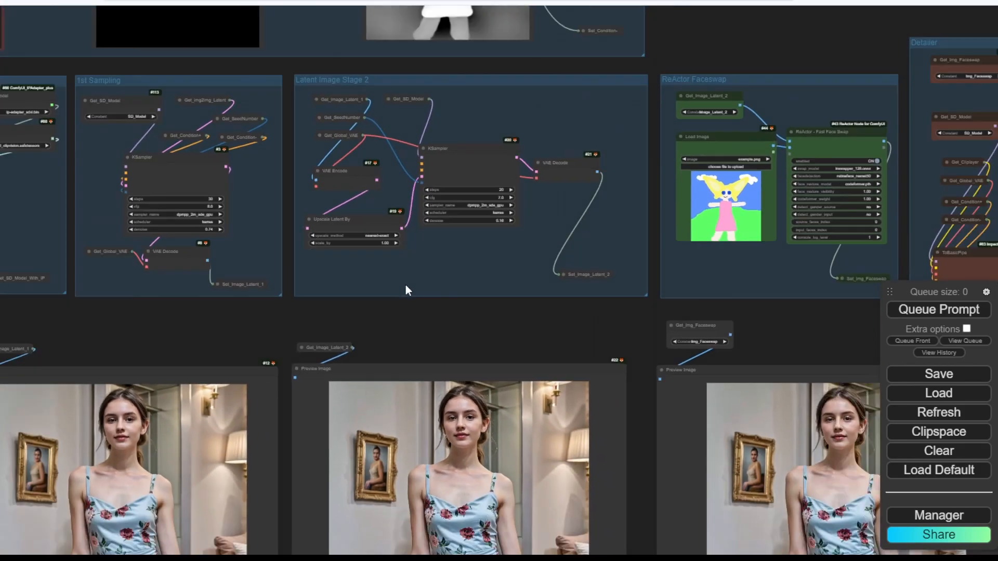
pyautogui.click(939, 314)
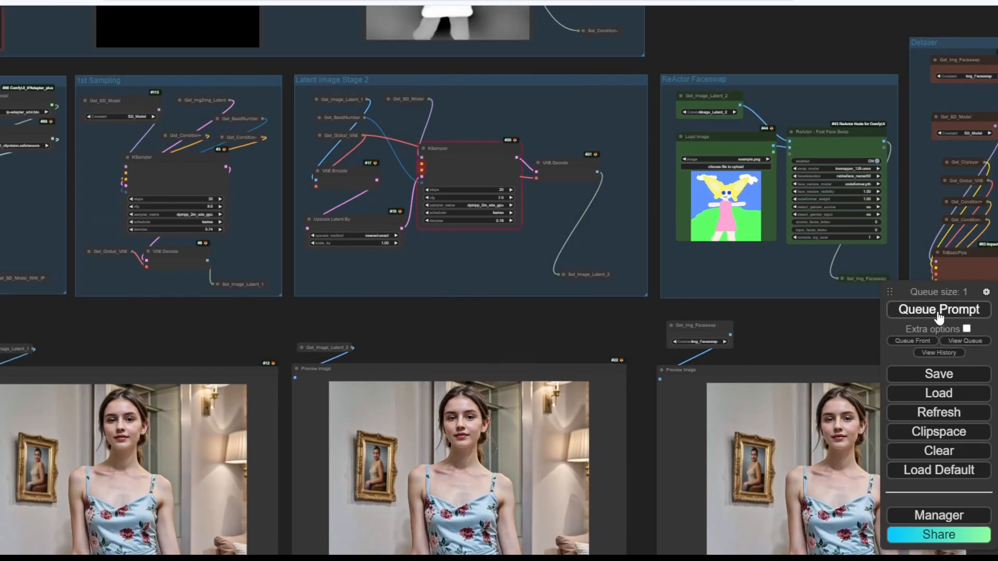
# Add two Get nodes near the Stage 2 KSampler, duplicating the first with copy-paste.
pyautogui.moveTo(419, 115); pyautogui.dragTo(422, 226)
pyautogui.scroll(10, 422, 226)
pyautogui.doubleClick(494, 227)
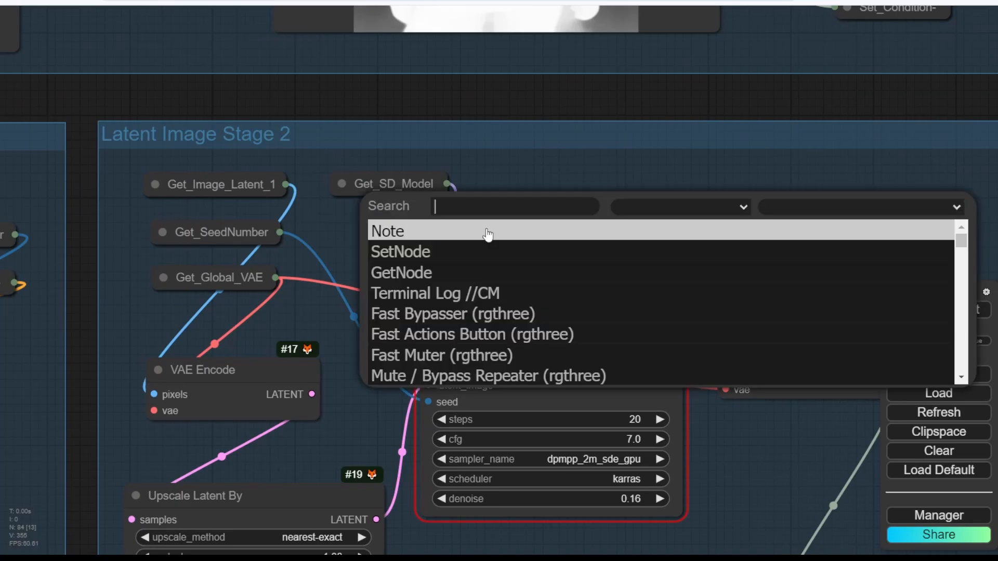
pyautogui.click(419, 273)
pyautogui.click(630, 220)
pyautogui.hotkey('ctrl', 'c')
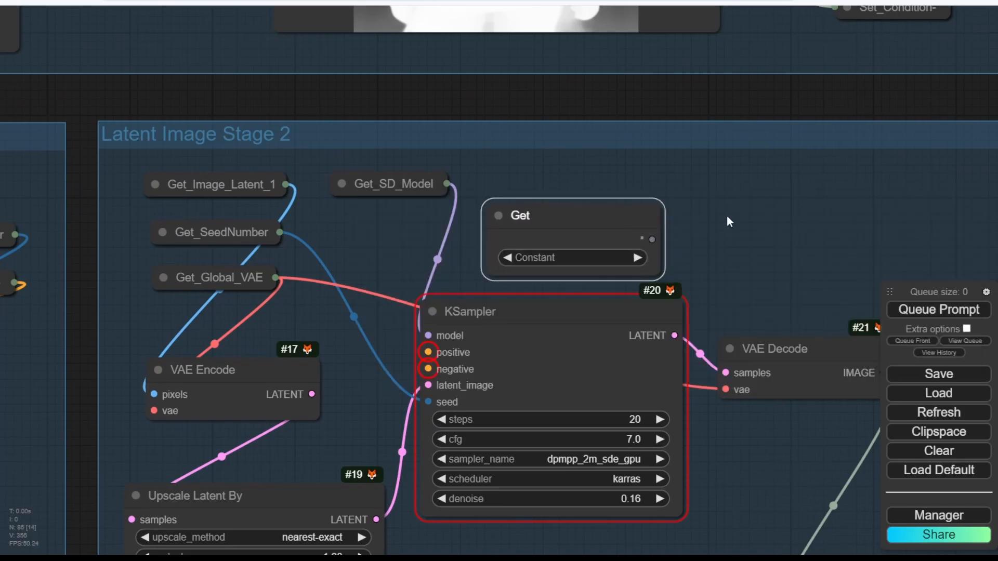
pyautogui.hotkey('ctrl', 'v')
pyautogui.moveTo(806, 210); pyautogui.dragTo(751, 222)
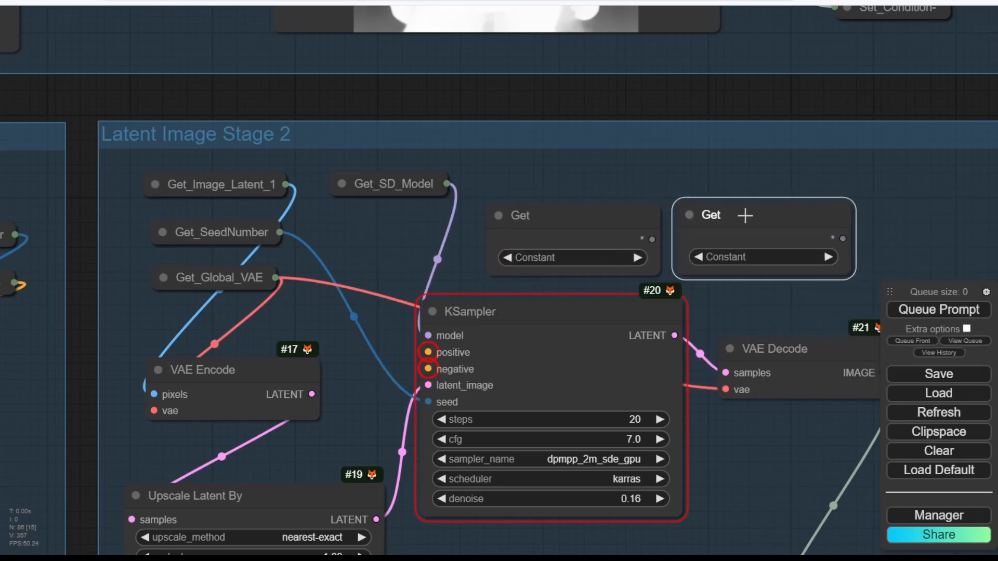
pyautogui.moveTo(616, 213); pyautogui.dragTo(571, 215)
# Set the Get nodes to Condition+ and Condition- and link them to KSampler positive and negative.
pyautogui.click(521, 259)
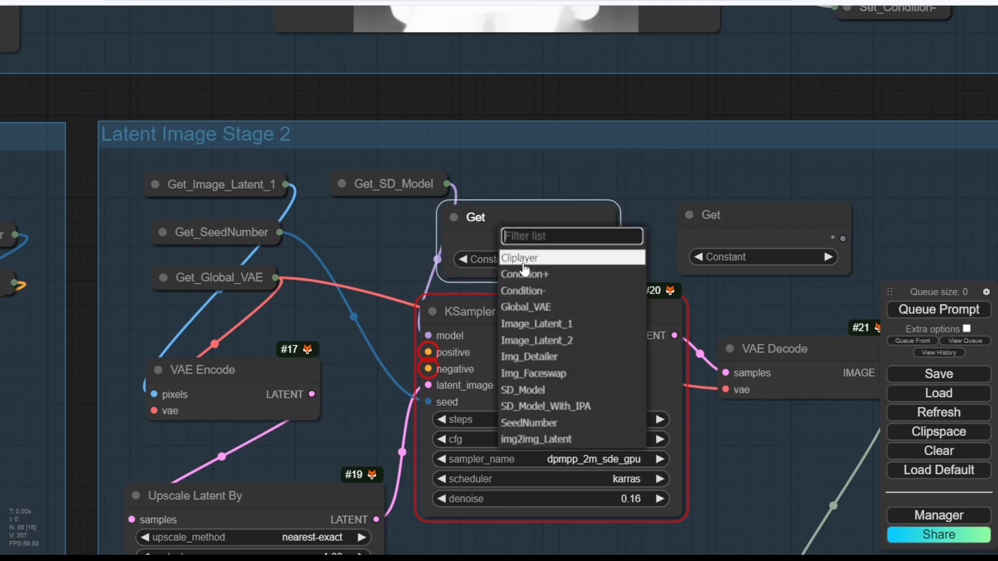
pyautogui.click(520, 275)
pyautogui.click(755, 257)
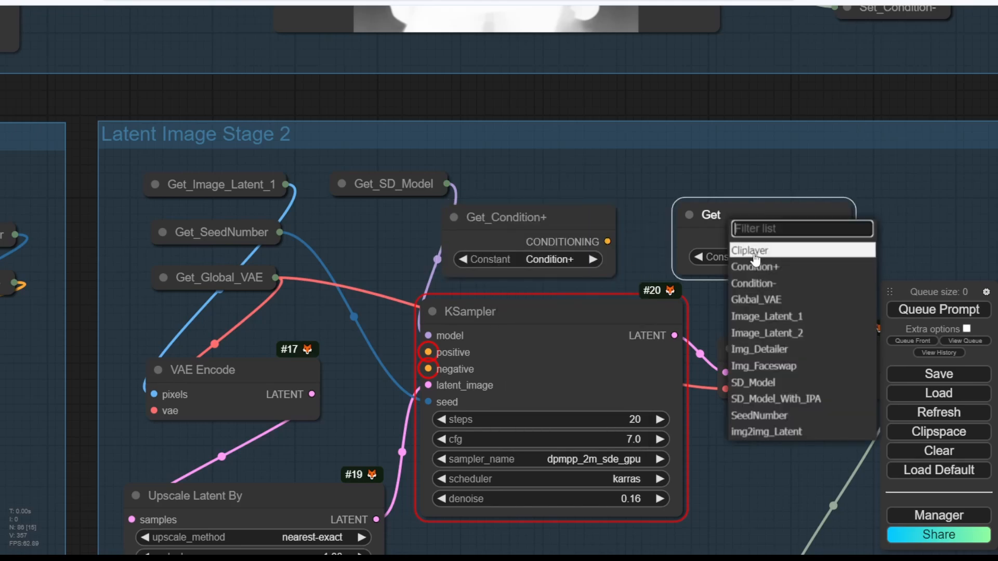
pyautogui.click(760, 285)
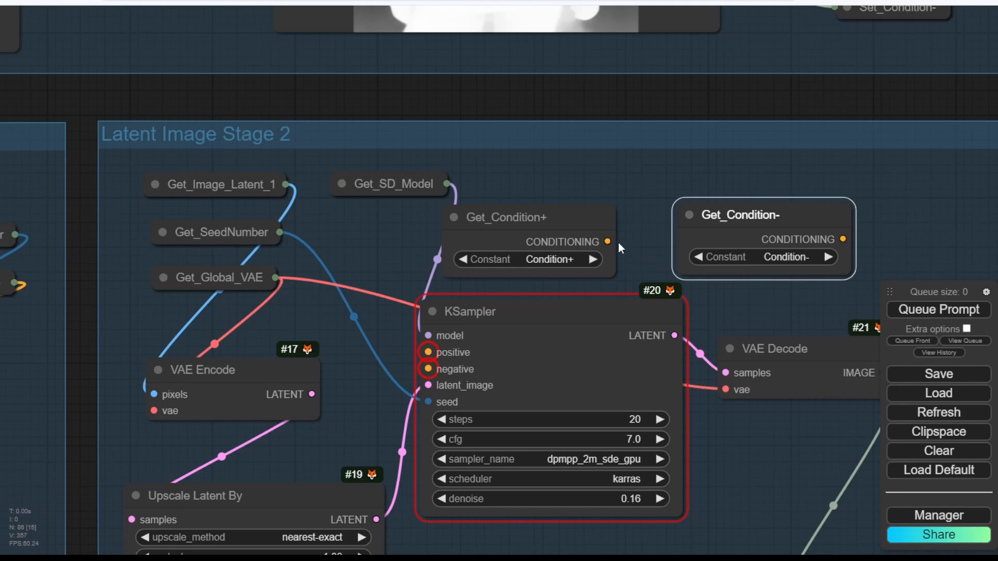
pyautogui.moveTo(607, 242); pyautogui.dragTo(427, 351)
pyautogui.moveTo(843, 239); pyautogui.dragTo(427, 369)
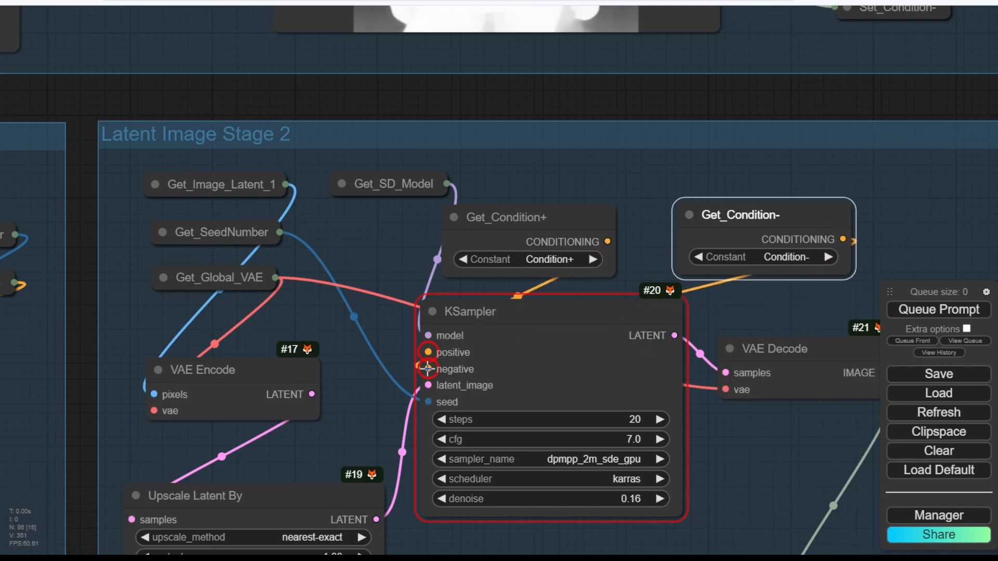
# Collapse both Get_Condition nodes, move them beside the KSampler, and reconnect CLIP to Load LoRA.
pyautogui.click(666, 180)
pyautogui.click(453, 217)
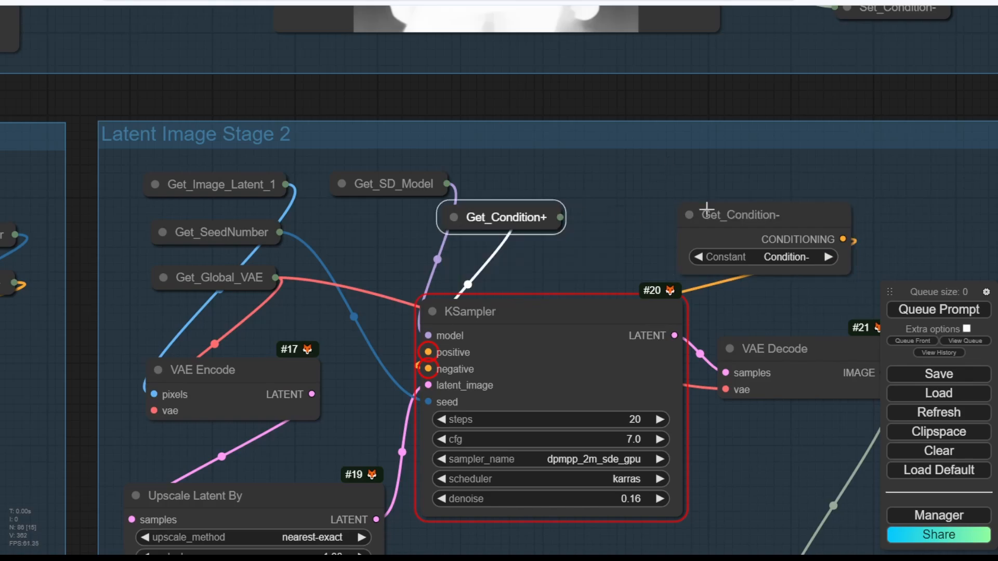
pyautogui.click(689, 215)
pyautogui.moveTo(718, 204); pyautogui.dragTo(496, 250)
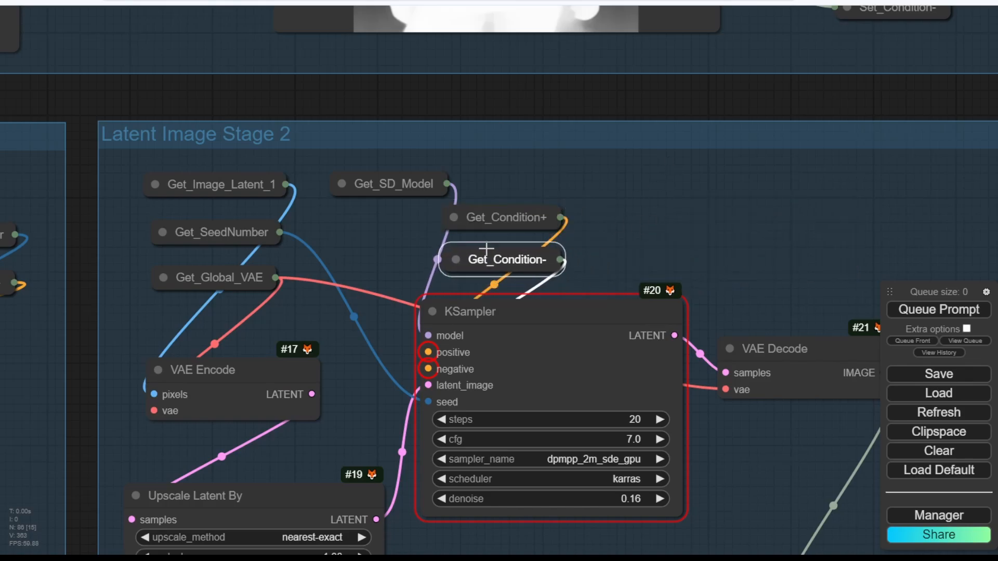
pyautogui.moveTo(339, 135); pyautogui.dragTo(85, 241)
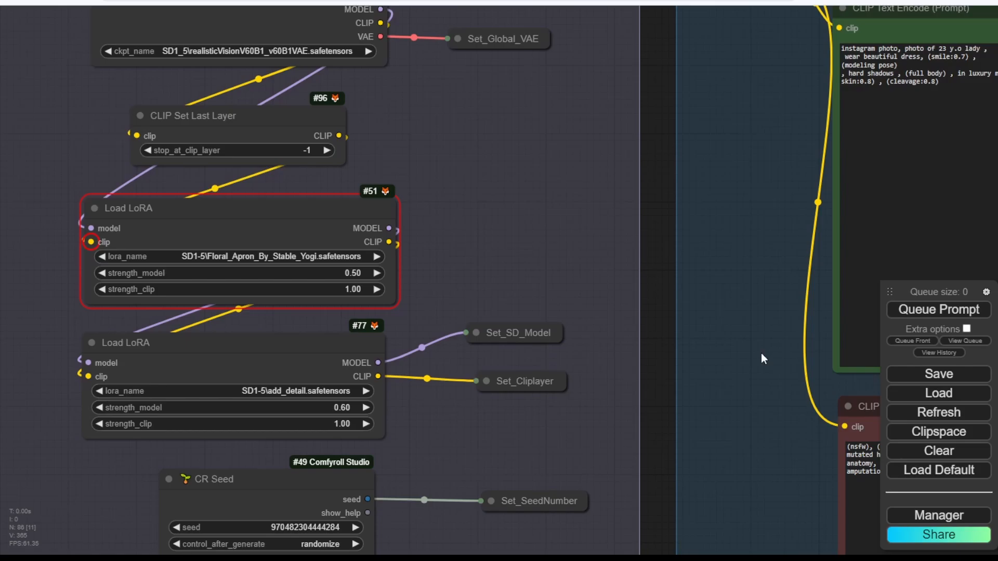
# Queue the workflow and dismiss the LoadImage error for missing 00076 (1).png.
pyautogui.click(938, 310)
pyautogui.scroll(-5, 592, 262)
pyautogui.scroll(-4, 589, 267)
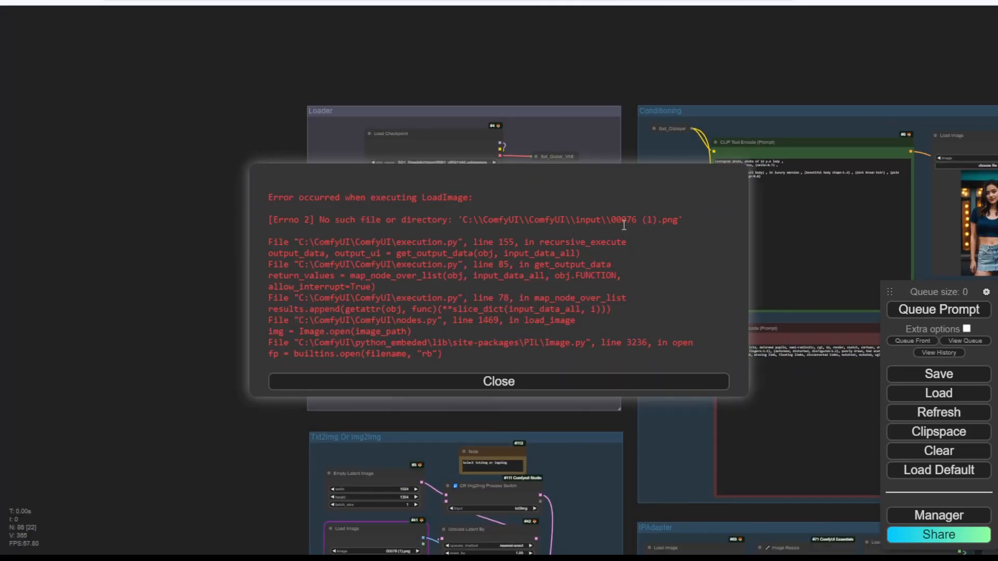
pyautogui.click(590, 382)
# Pan and zoom to the Txt2Img group's Load Image node.
pyautogui.moveTo(722, 74); pyautogui.dragTo(578, 36)
pyautogui.moveTo(164, 472); pyautogui.dragTo(188, 171)
pyautogui.scroll(10, 244, 221)
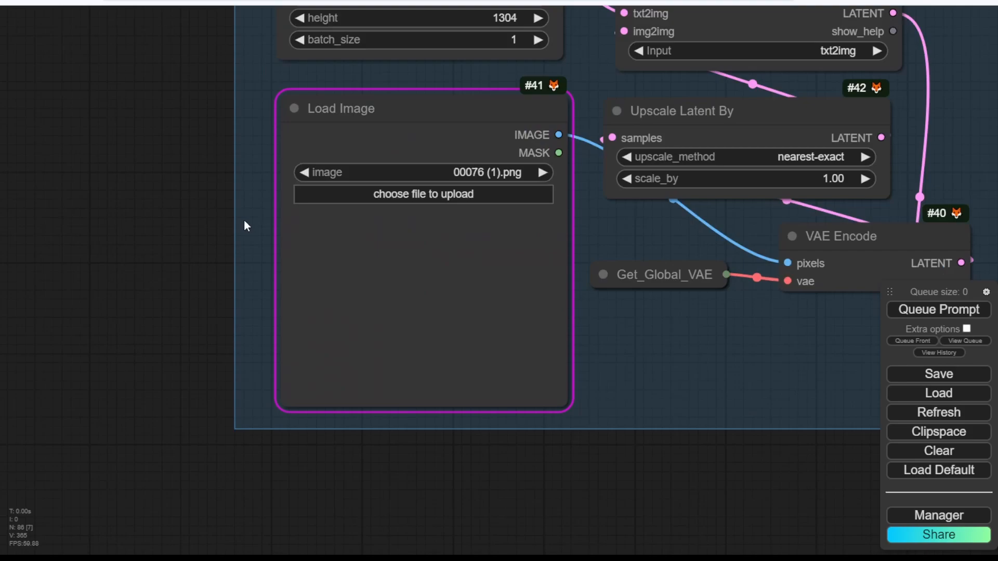
# Switch the Txt2Img Load Image to 00019.jpg and queue a new generation.
pyautogui.click(543, 172)
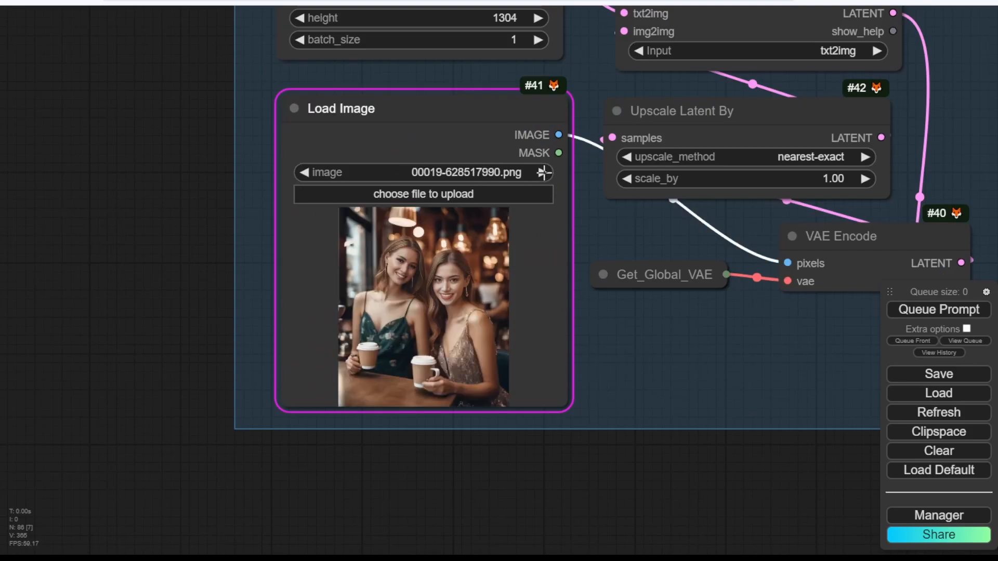
pyautogui.click(543, 172)
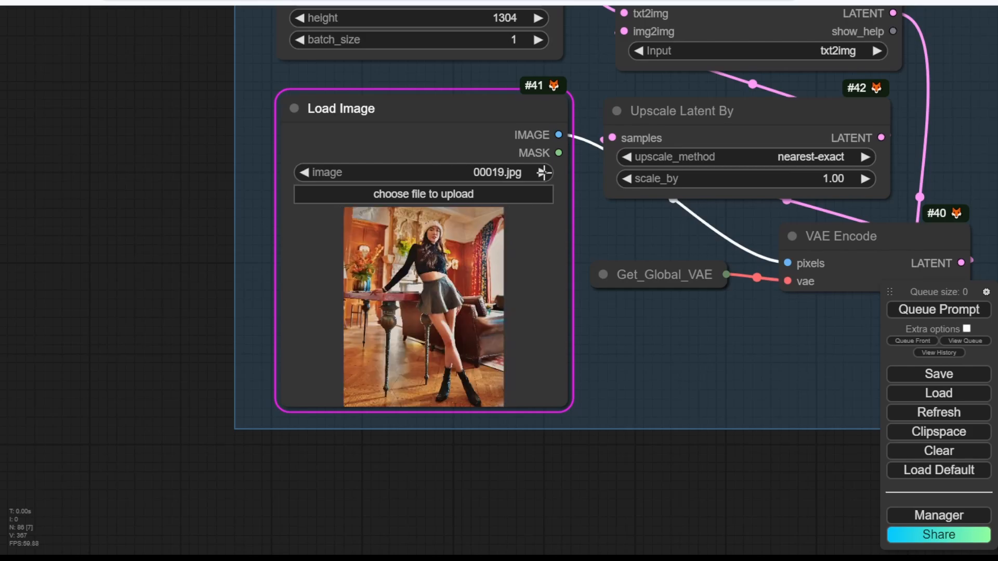
pyautogui.scroll(-4, 643, 389)
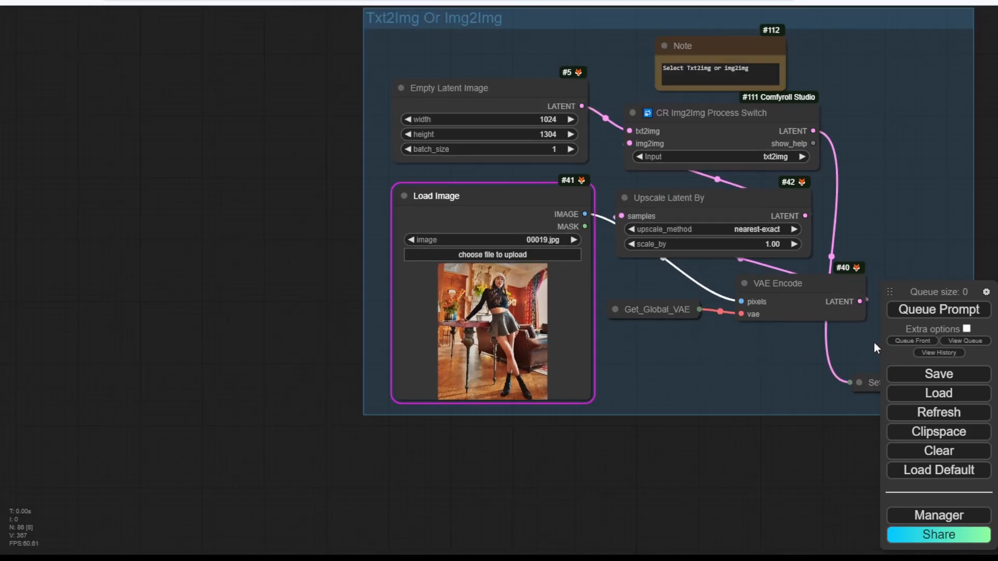
pyautogui.click(924, 311)
# Review the CR Img2Img Process Switch Input choices, leaving it on txt2img.
pyautogui.scroll(-3, 722, 451)
pyautogui.moveTo(722, 451); pyautogui.dragTo(401, 459)
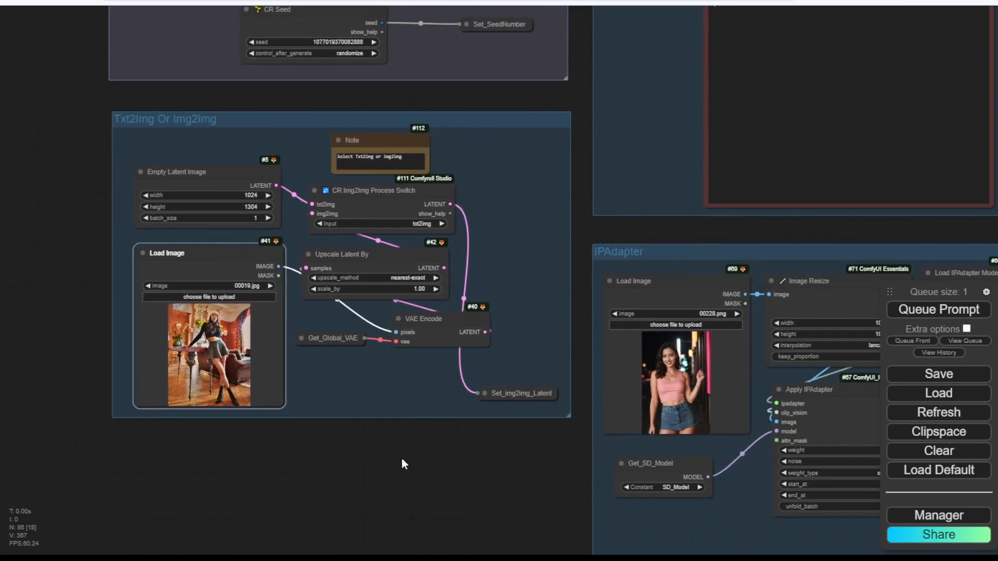
pyautogui.scroll(-3, 401, 457)
pyautogui.scroll(-2, 401, 457)
pyautogui.moveTo(401, 458); pyautogui.dragTo(242, 479)
pyautogui.scroll(6, 163, 336)
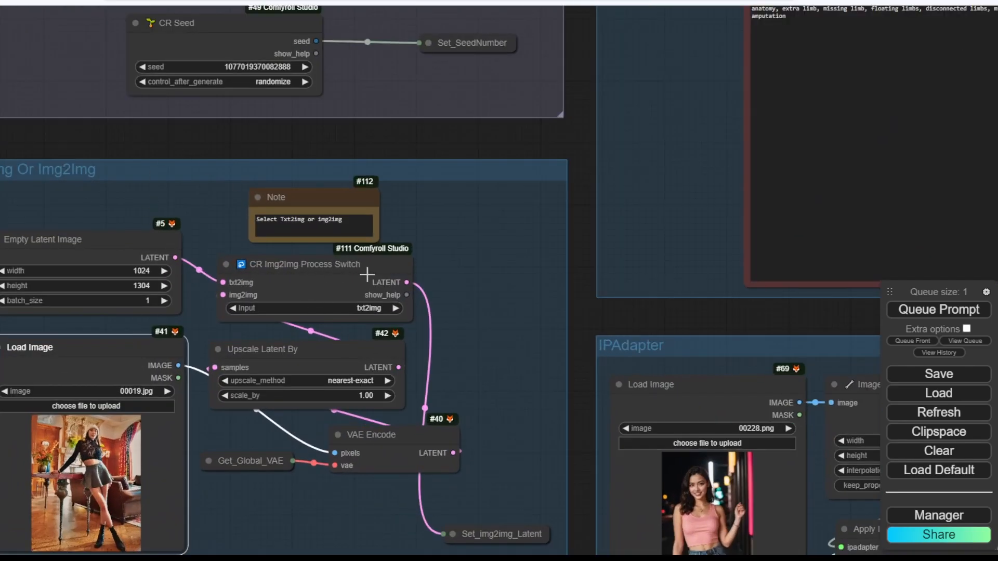
pyautogui.click(366, 308)
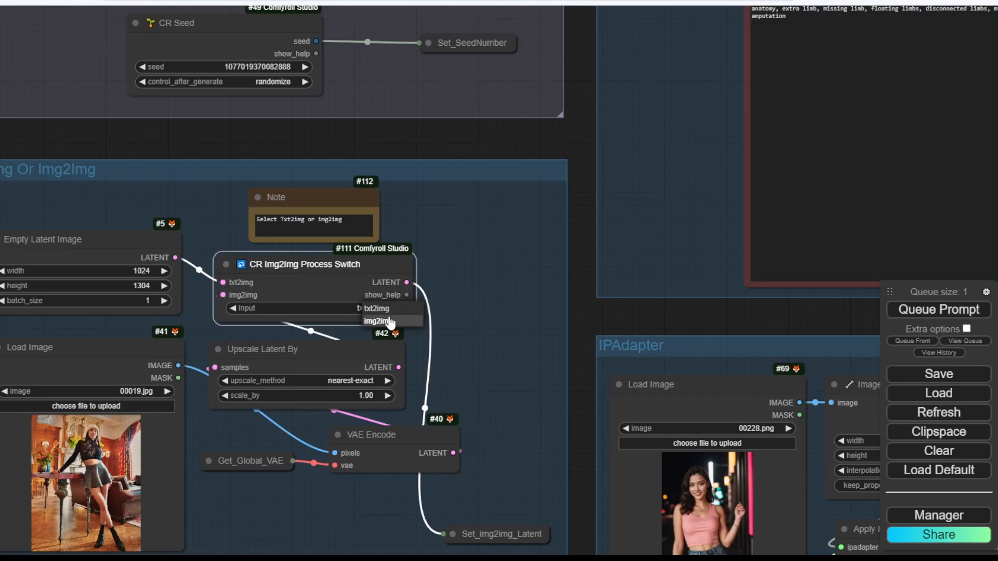
pyautogui.click(508, 268)
pyautogui.moveTo(174, 142); pyautogui.dragTo(213, 103)
pyautogui.scroll(-4, 419, 415)
# Pan and zoom around the canvas to inspect the finished light-blue dress portraits in the previews.
pyautogui.scroll(-2, 418, 415)
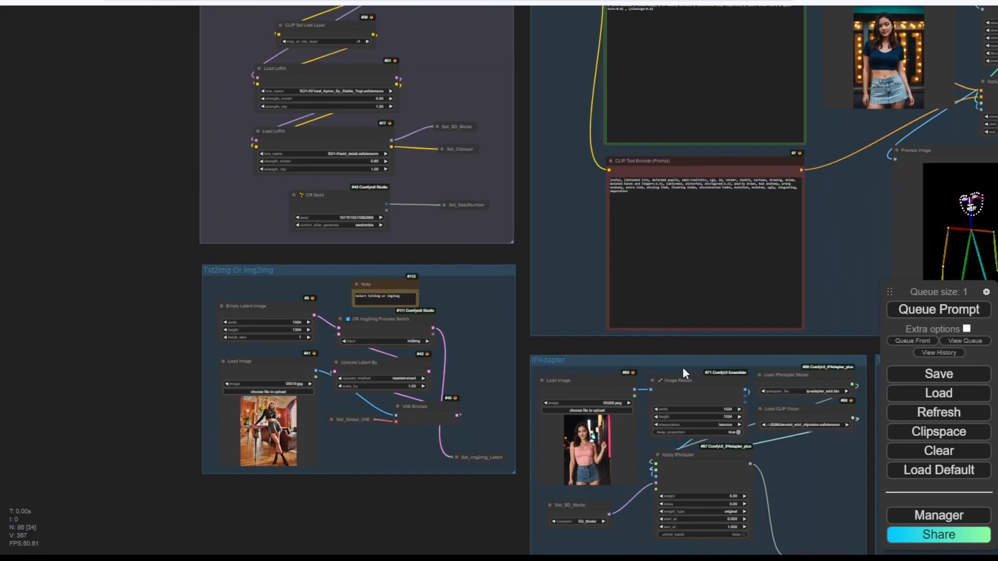
pyautogui.moveTo(701, 347); pyautogui.dragTo(244, 408)
pyautogui.scroll(-4, 270, 416)
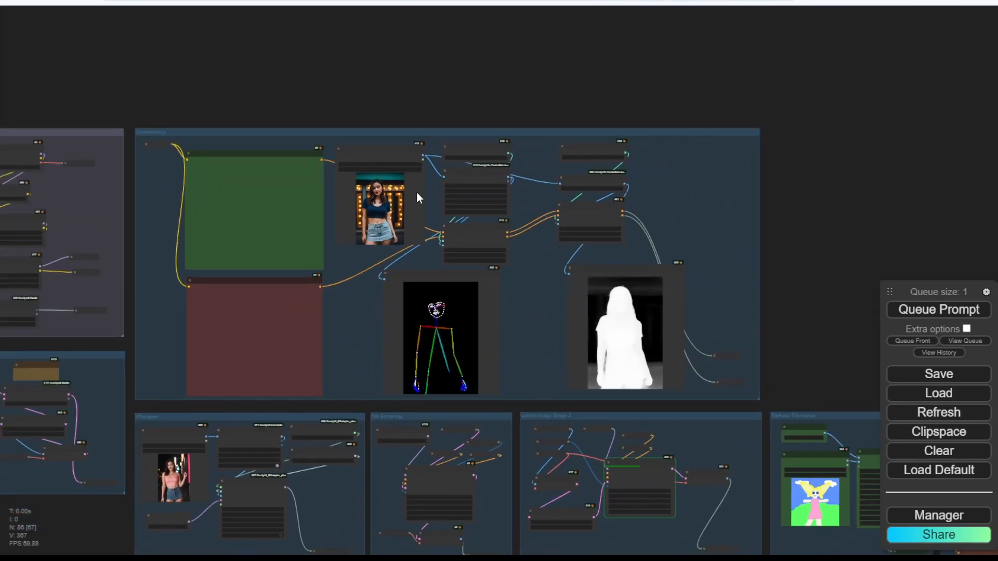
pyautogui.scroll(4, 421, 270)
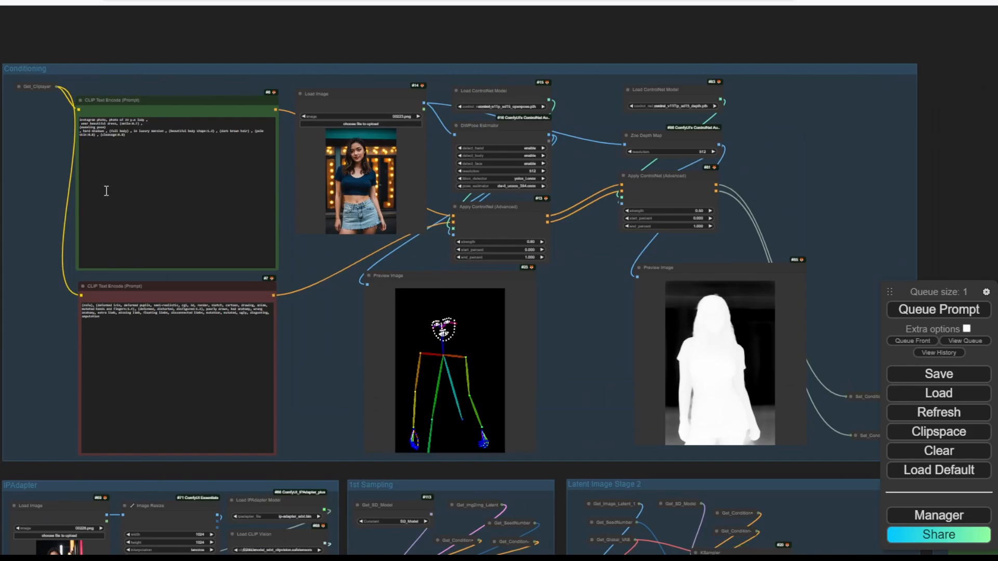
pyautogui.moveTo(322, 474); pyautogui.dragTo(586, 111)
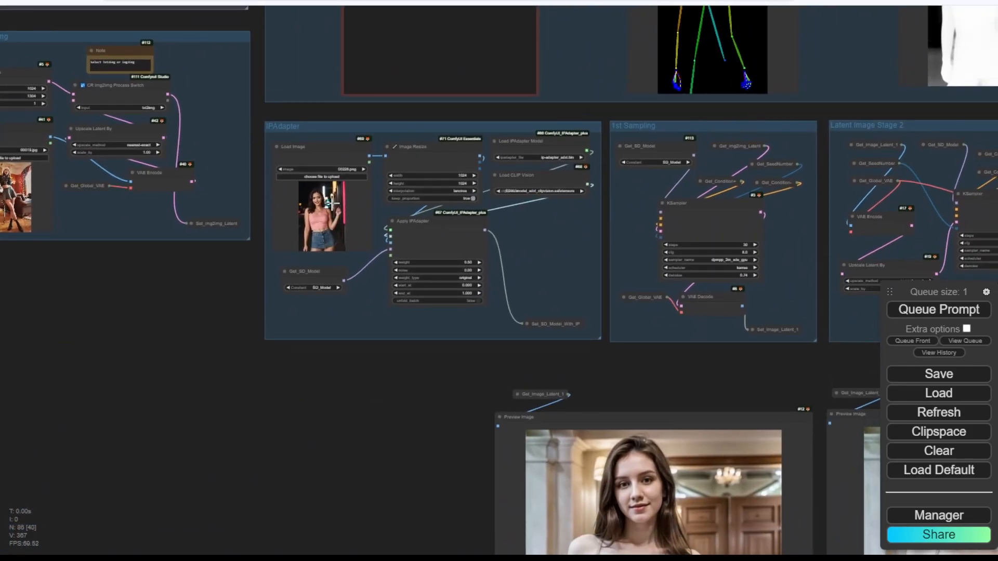
pyautogui.scroll(5, 322, 208)
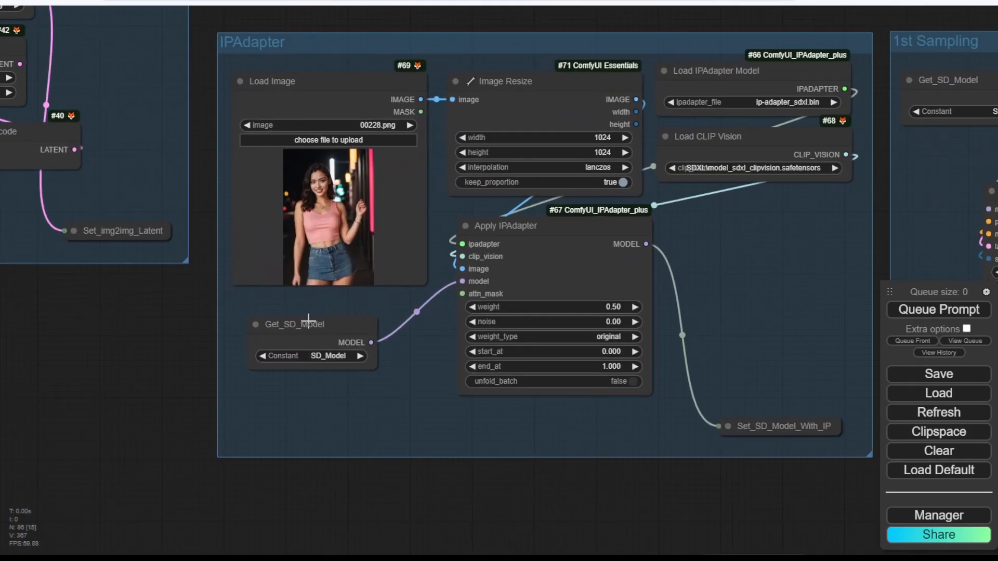
pyautogui.scroll(-10, 555, 314)
pyautogui.moveTo(706, 408); pyautogui.dragTo(432, 205)
pyautogui.scroll(3, 415, 255)
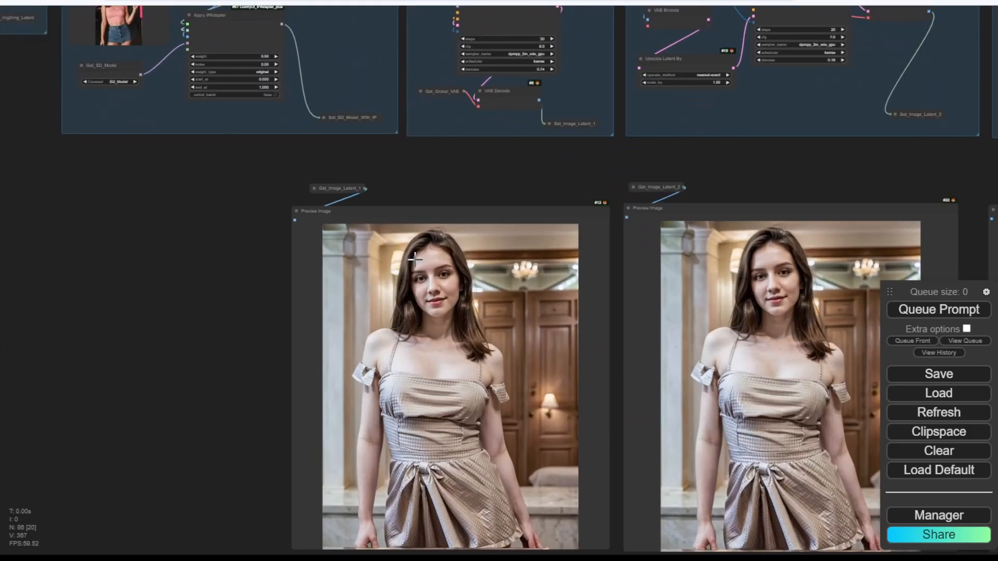
pyautogui.scroll(-1, 414, 258)
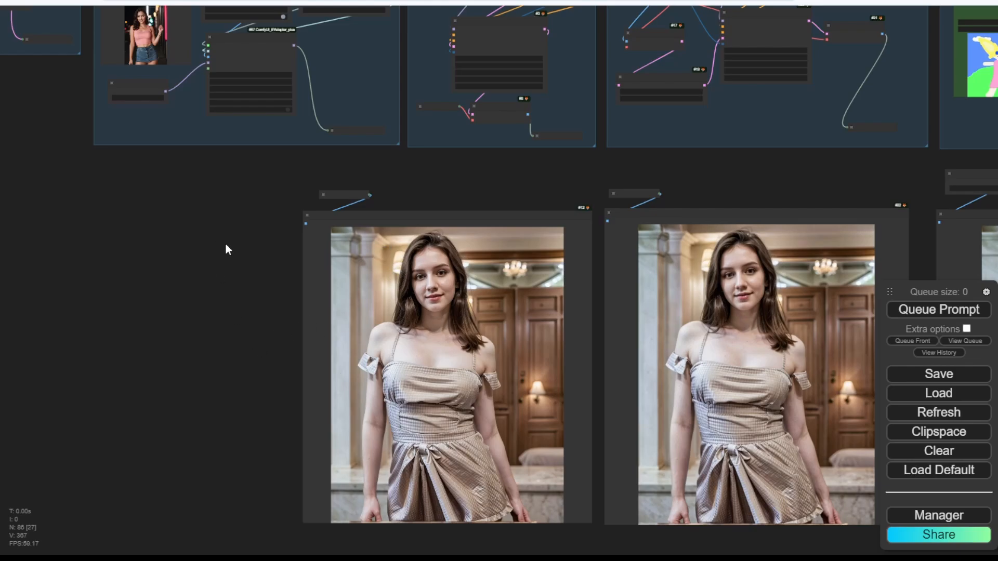
pyautogui.moveTo(228, 252); pyautogui.dragTo(278, 254)
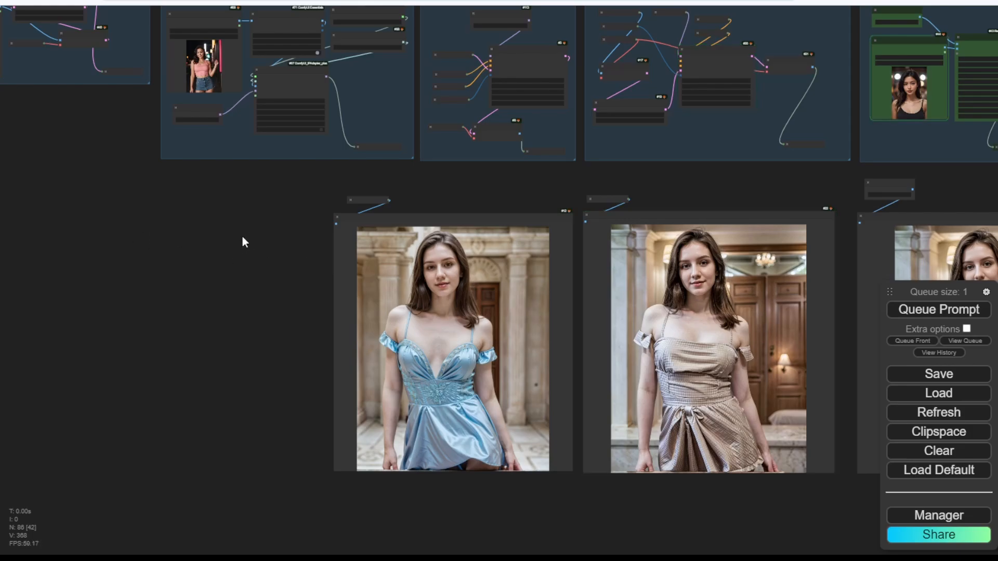
pyautogui.moveTo(759, 182); pyautogui.dragTo(259, 214)
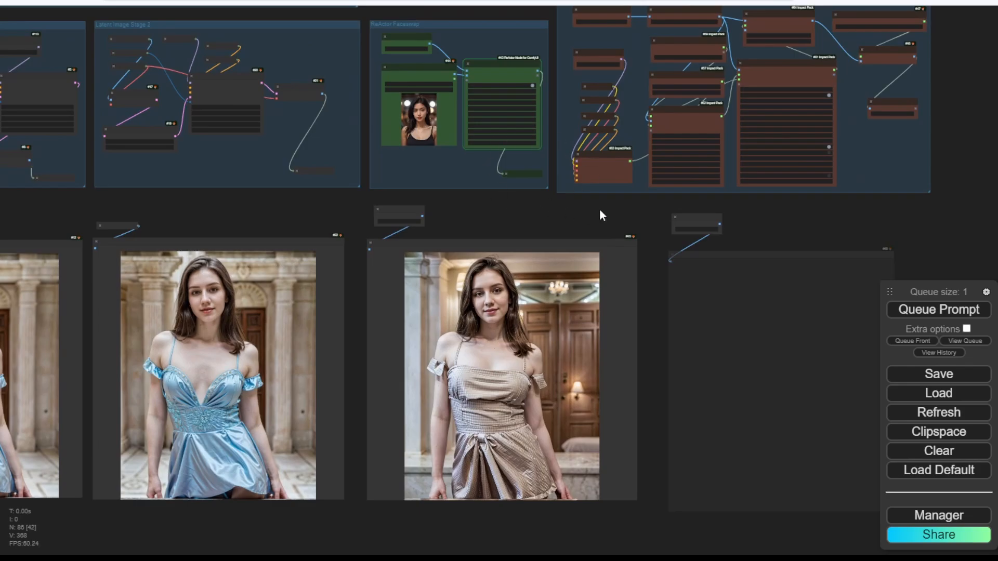
pyautogui.moveTo(802, 216); pyautogui.dragTo(809, 285)
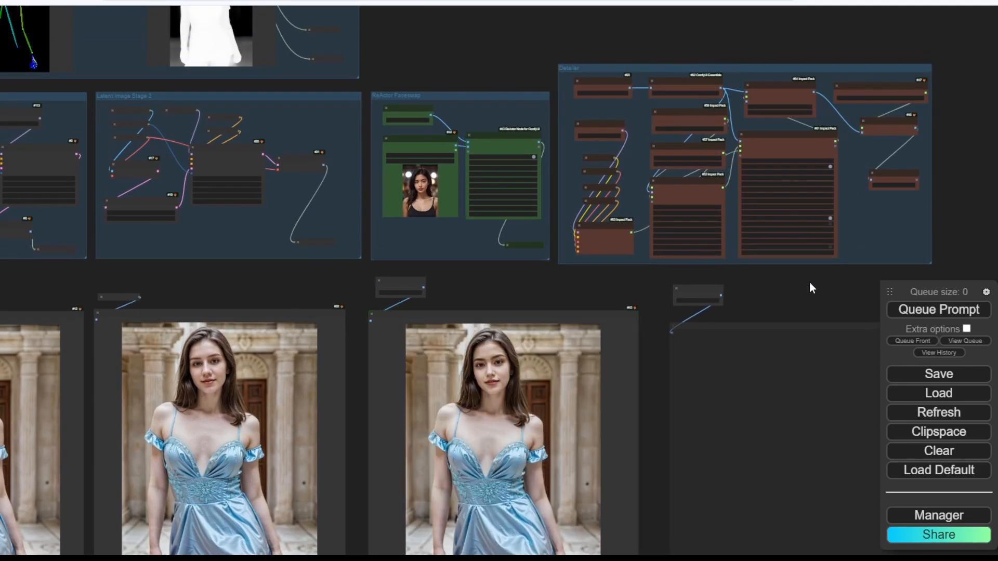
pyautogui.scroll(6, 614, 220)
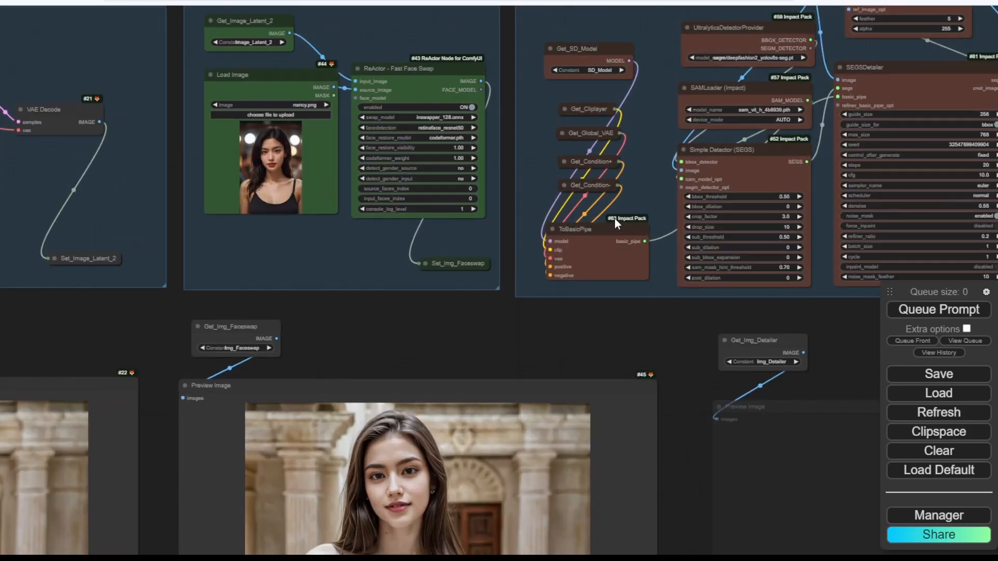
pyautogui.moveTo(828, 341); pyautogui.dragTo(757, 433)
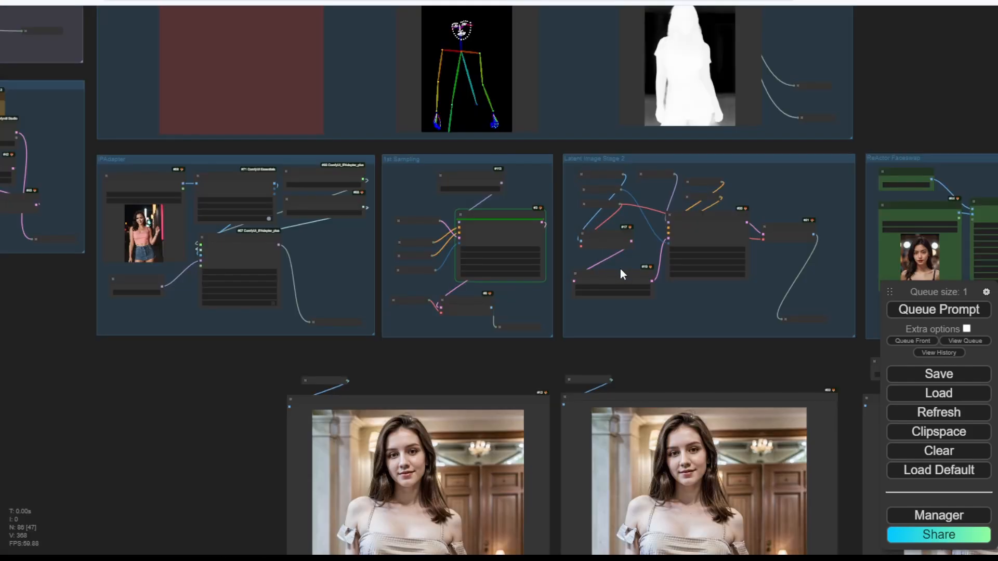
pyautogui.scroll(-1, 618, 268)
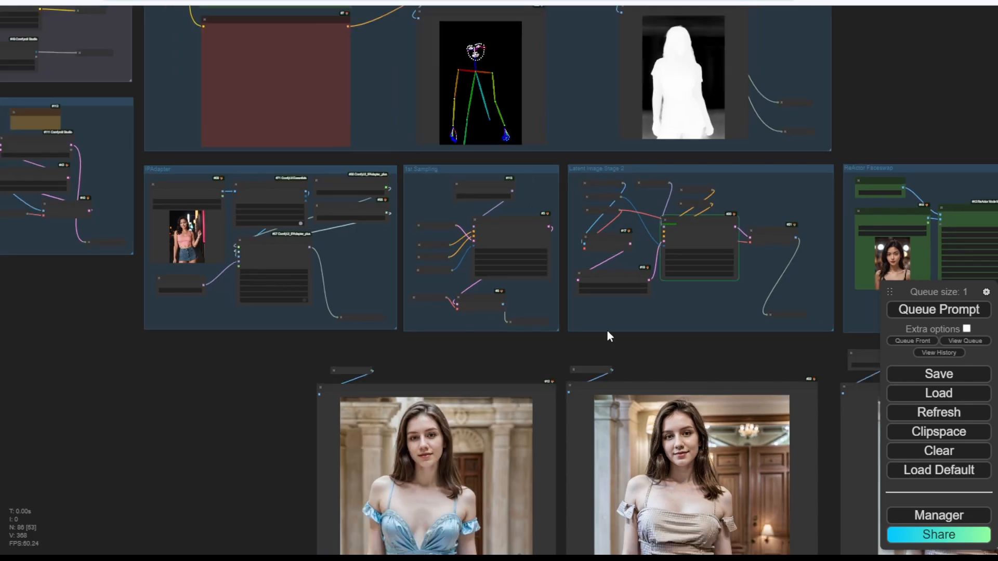
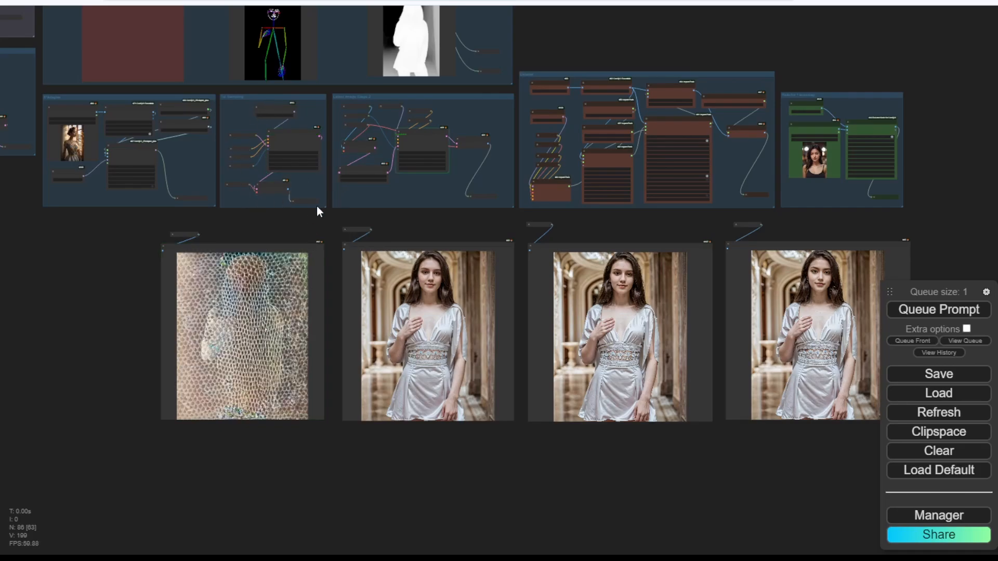
# Set Load IPAdapter Model to ip-adapter-plus_sd15.bin and Load CLIP Vision to SD1.5\model.safetensors.
pyautogui.scroll(10, 314, 210)
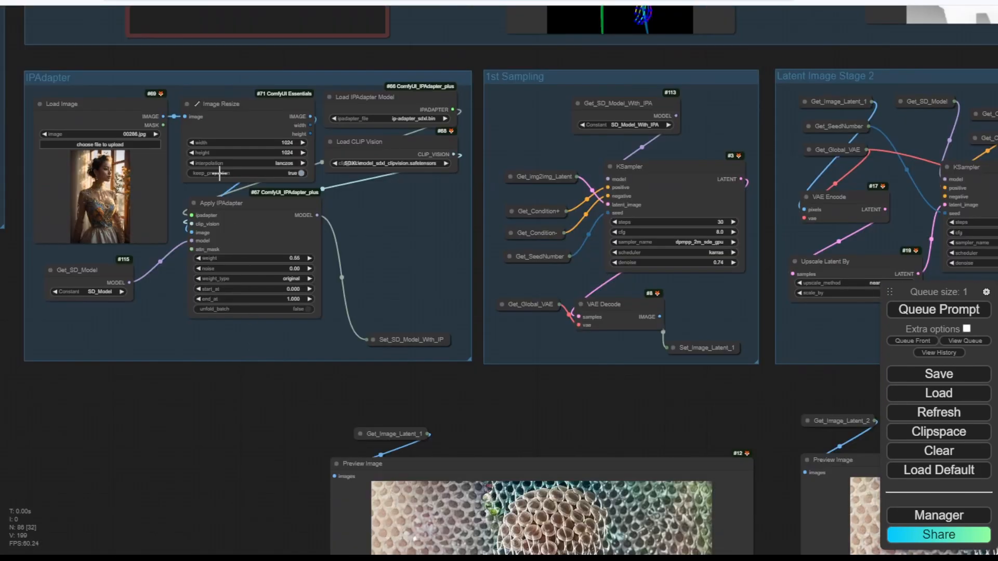
pyautogui.moveTo(148, 49); pyautogui.dragTo(496, 435)
pyautogui.scroll(-2, 345, 376)
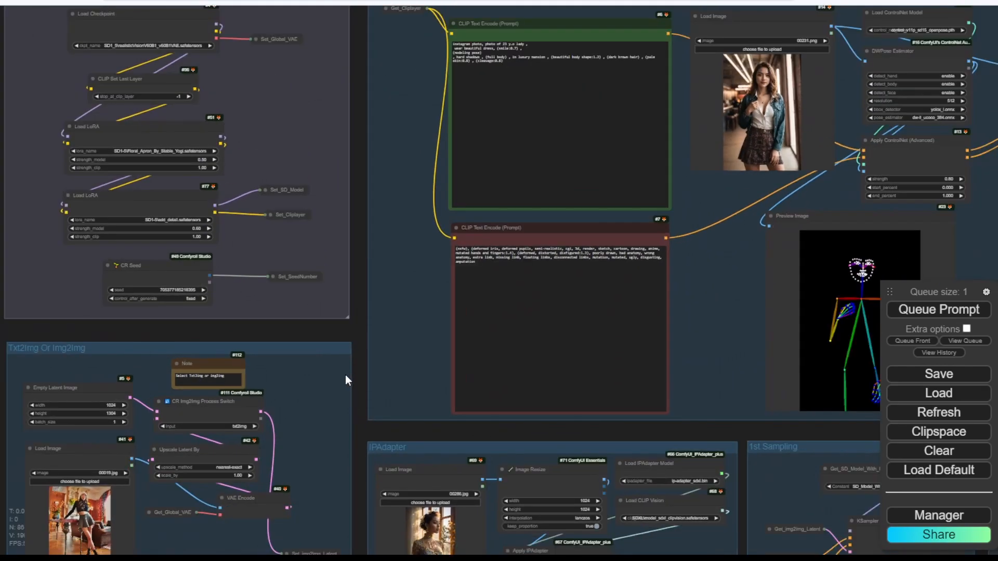
pyautogui.scroll(3, 250, 139)
pyautogui.moveTo(386, 33); pyautogui.dragTo(326, 161)
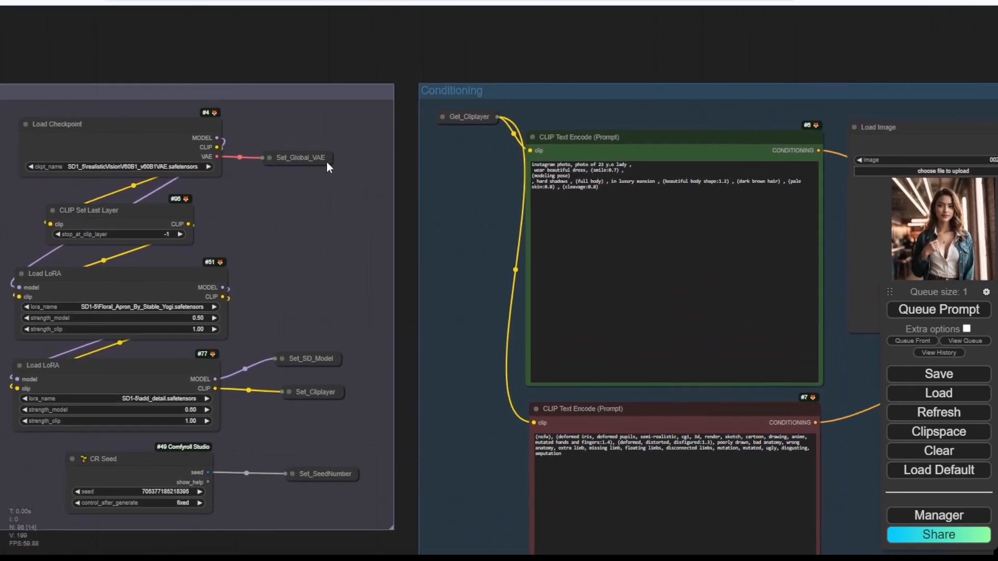
pyautogui.scroll(4, 54, 187)
pyautogui.scroll(-8, 447, 338)
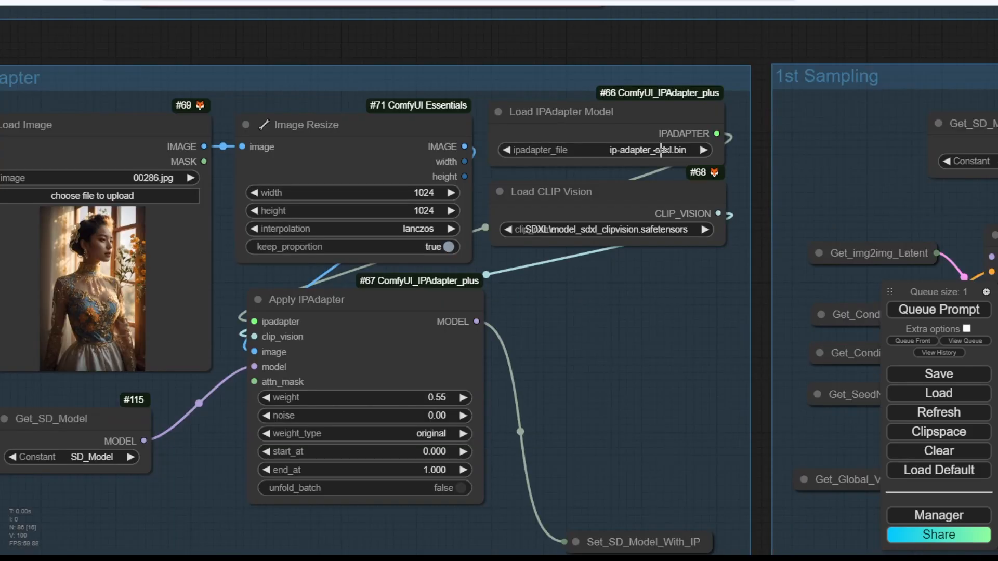
pyautogui.scroll(-2, 661, 150)
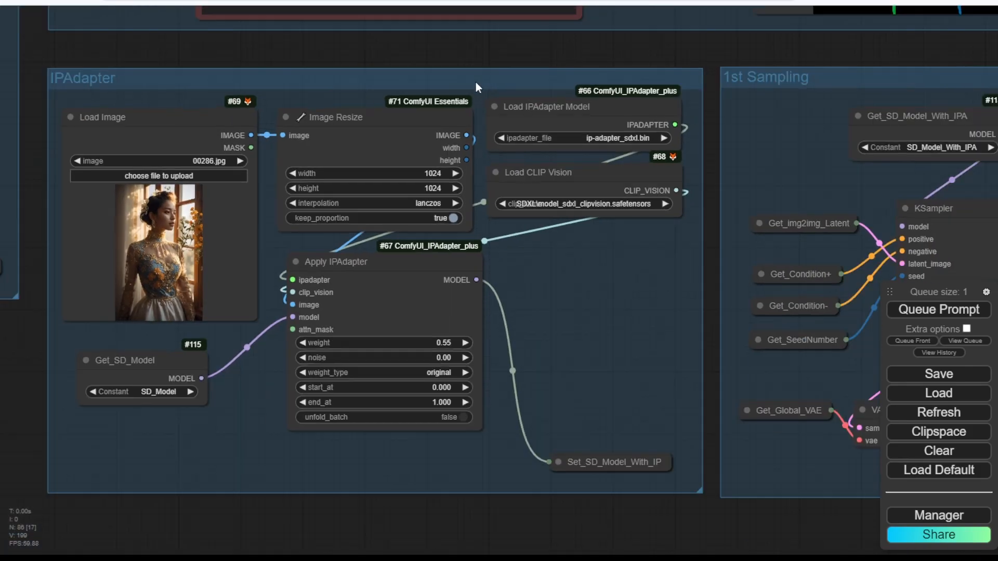
pyautogui.click(635, 138)
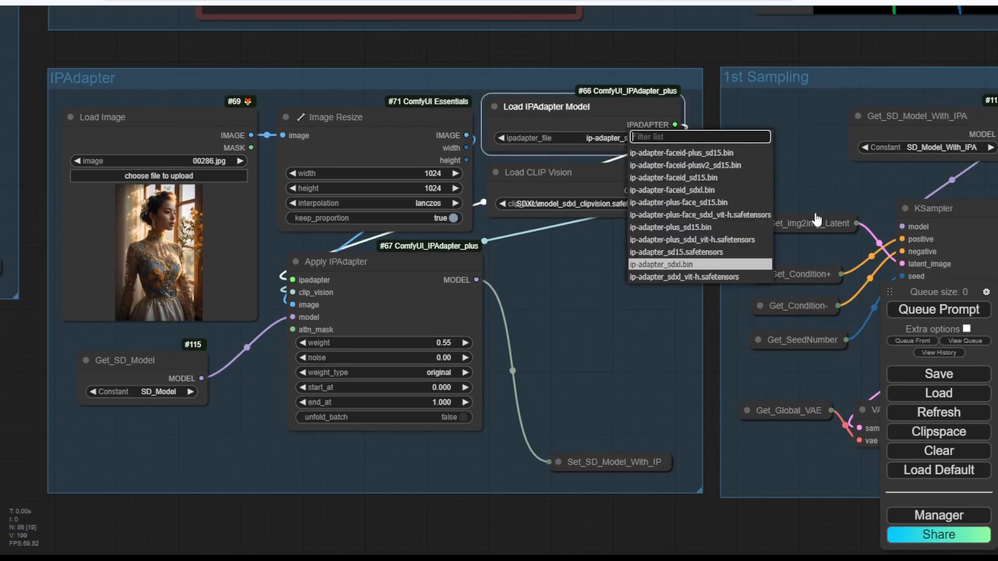
pyautogui.click(707, 229)
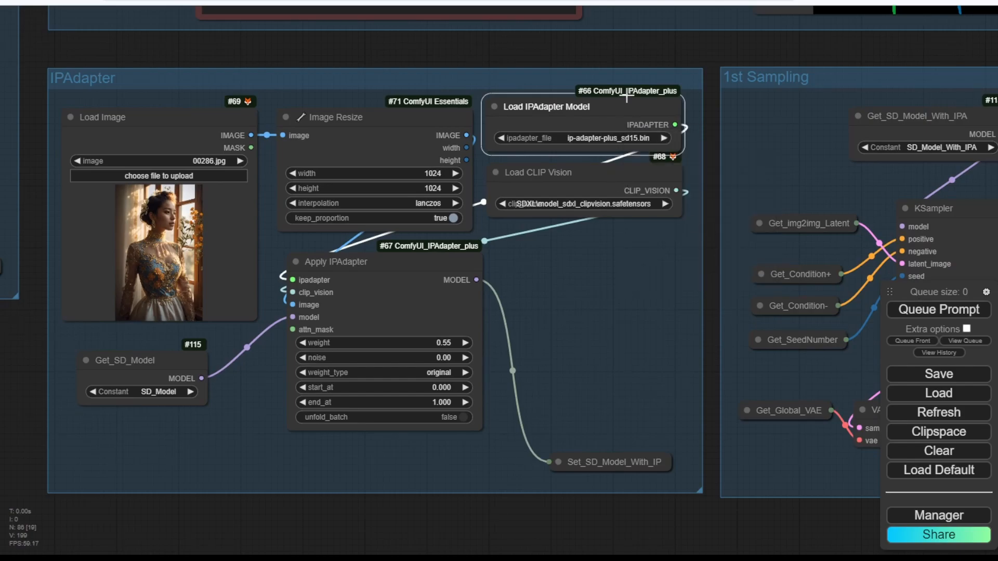
pyautogui.click(627, 204)
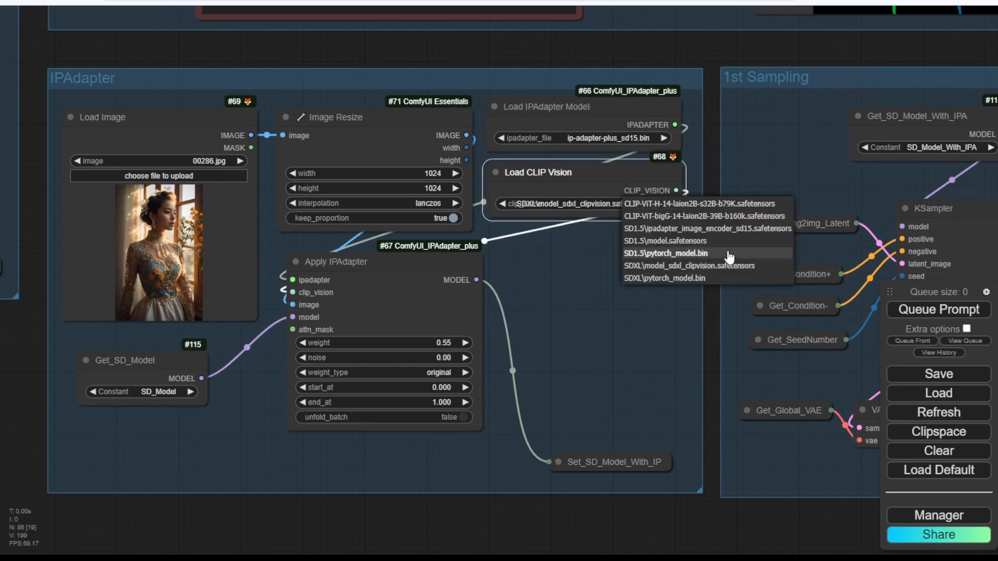
pyautogui.click(660, 241)
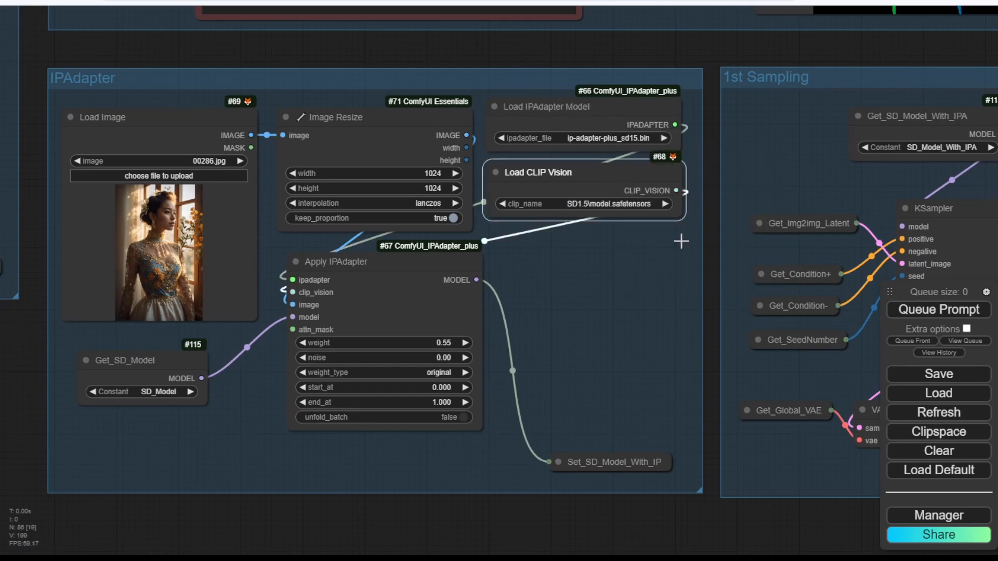
pyautogui.click(636, 326)
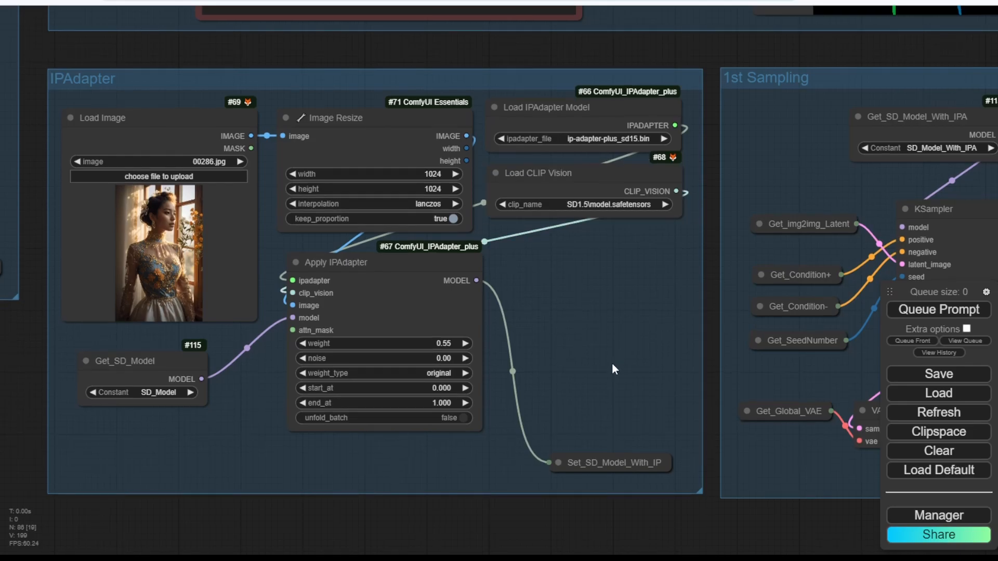
# Set the reference Image Resize width and height to 512 × 512.
pyautogui.click(420, 174)
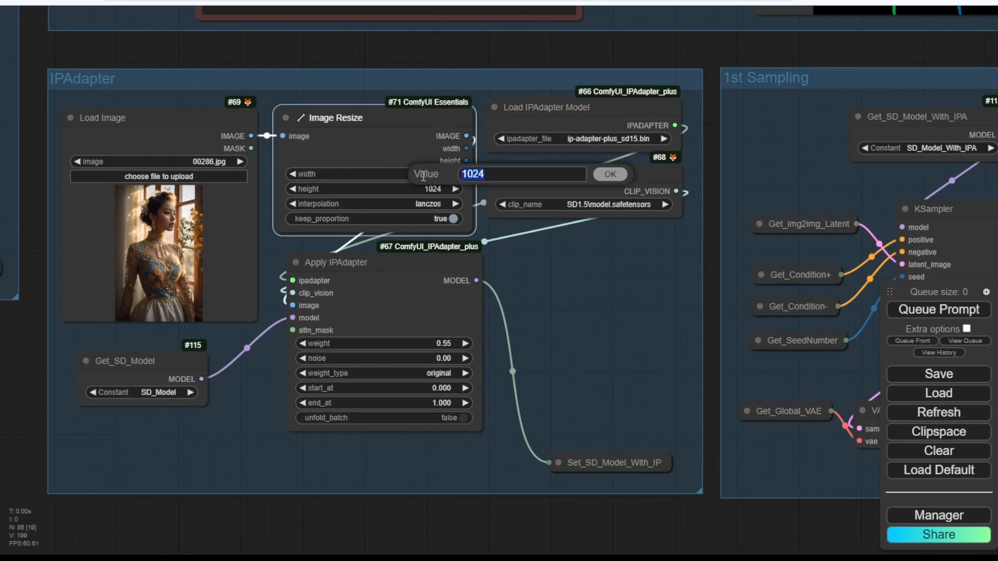
pyautogui.write('512')
pyautogui.press('Return')
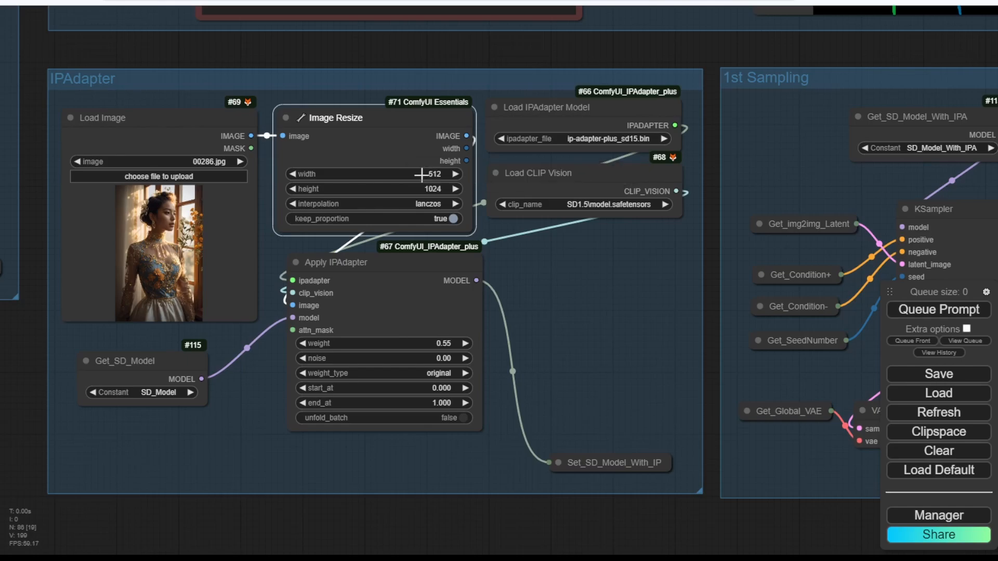
pyautogui.click(407, 190)
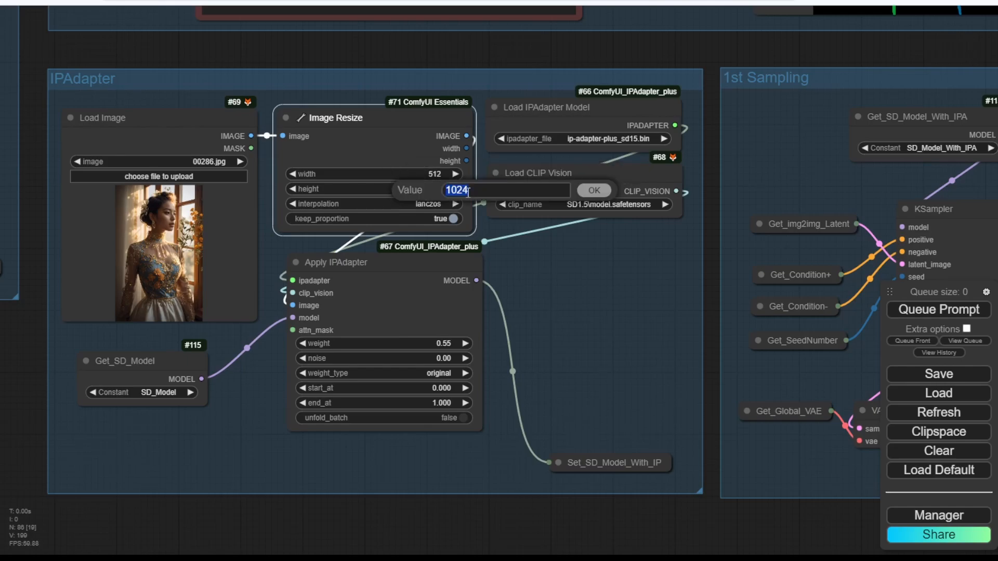
pyautogui.write('512')
pyautogui.press('Return')
pyautogui.click(582, 300)
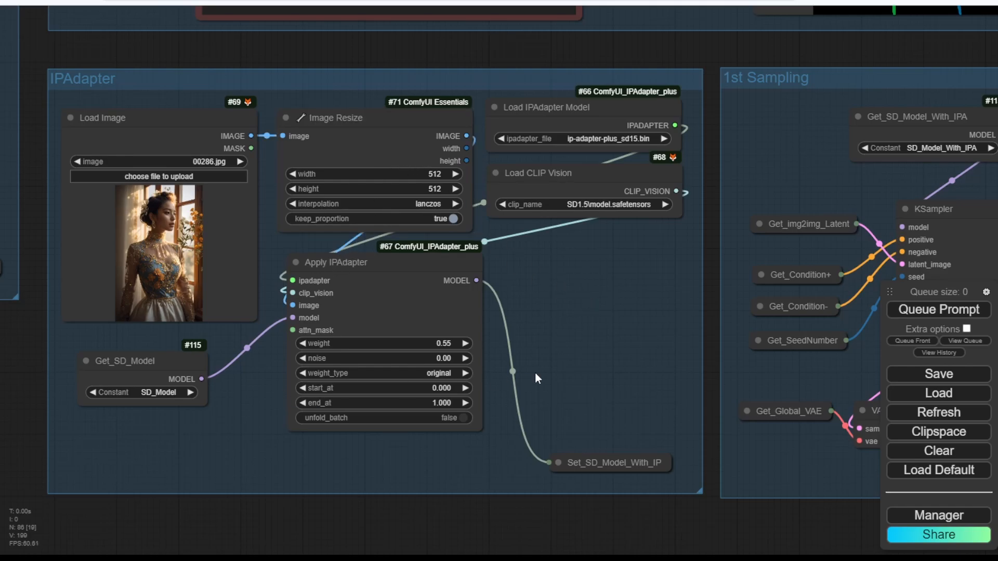
# Switch the 1st Sampling group's model getter to SD_Model_With_IPA.
pyautogui.moveTo(625, 383); pyautogui.dragTo(478, 250)
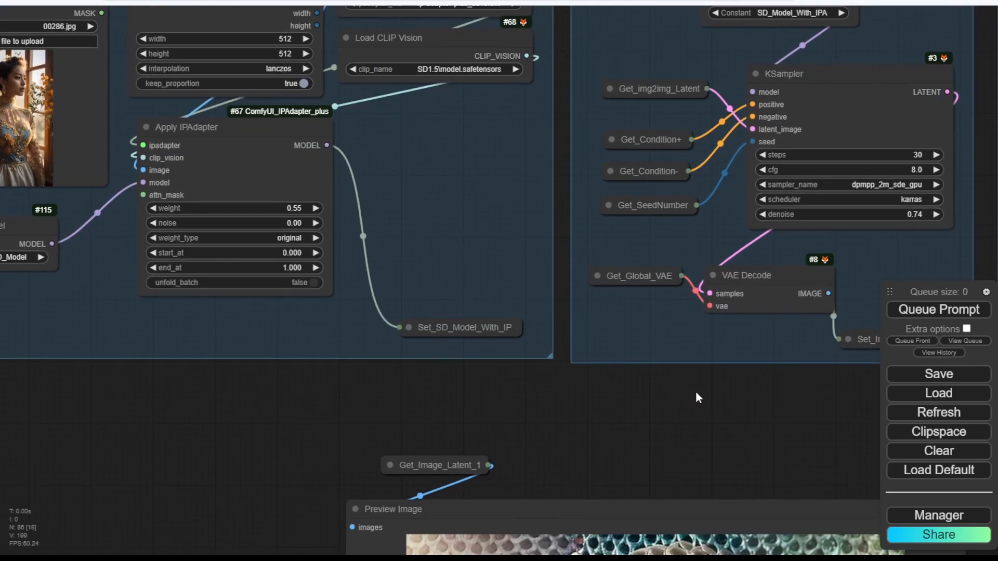
pyautogui.moveTo(695, 393); pyautogui.dragTo(405, 560)
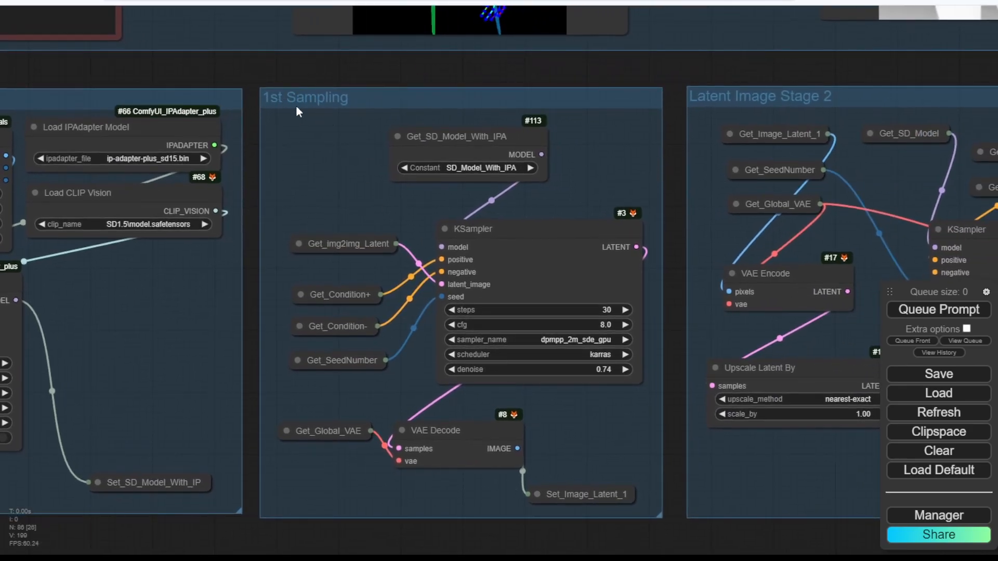
pyautogui.click(489, 167)
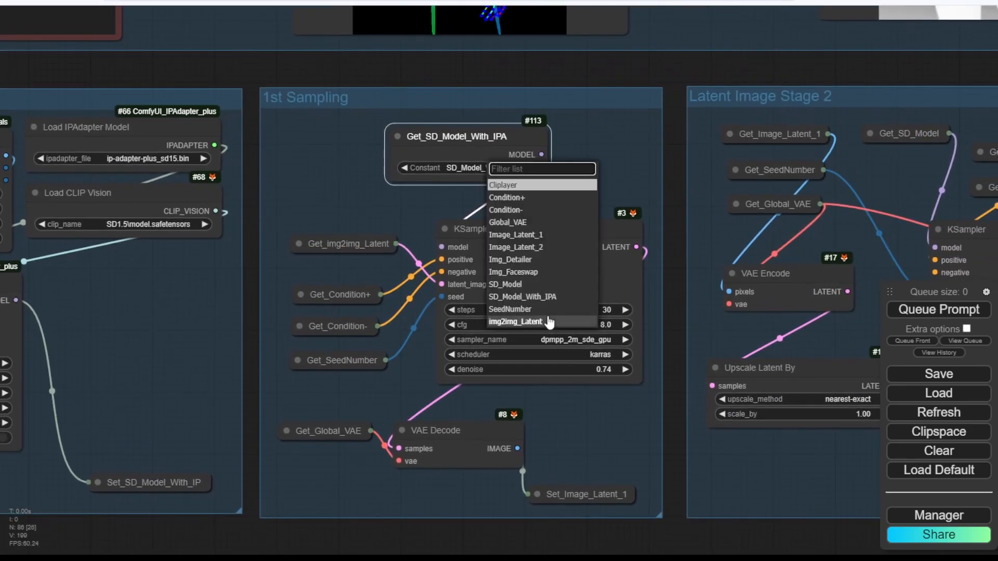
pyautogui.click(531, 297)
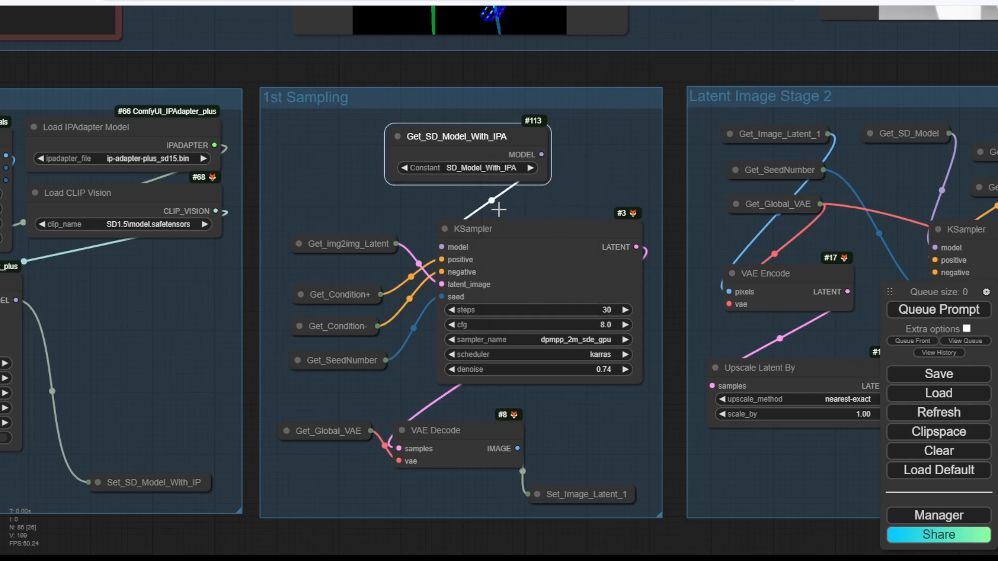
pyautogui.click(597, 185)
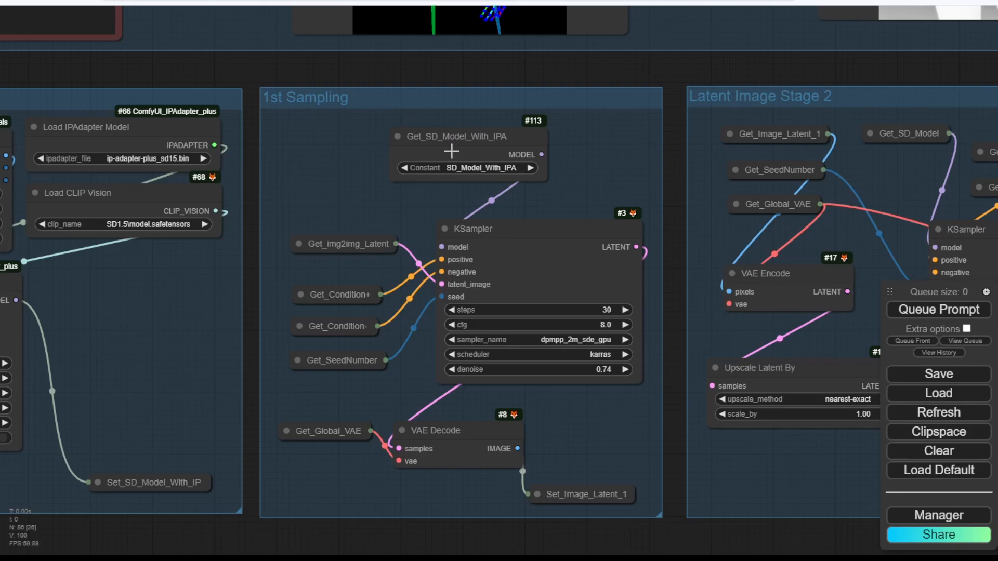
pyautogui.click(395, 137)
pyautogui.click(395, 136)
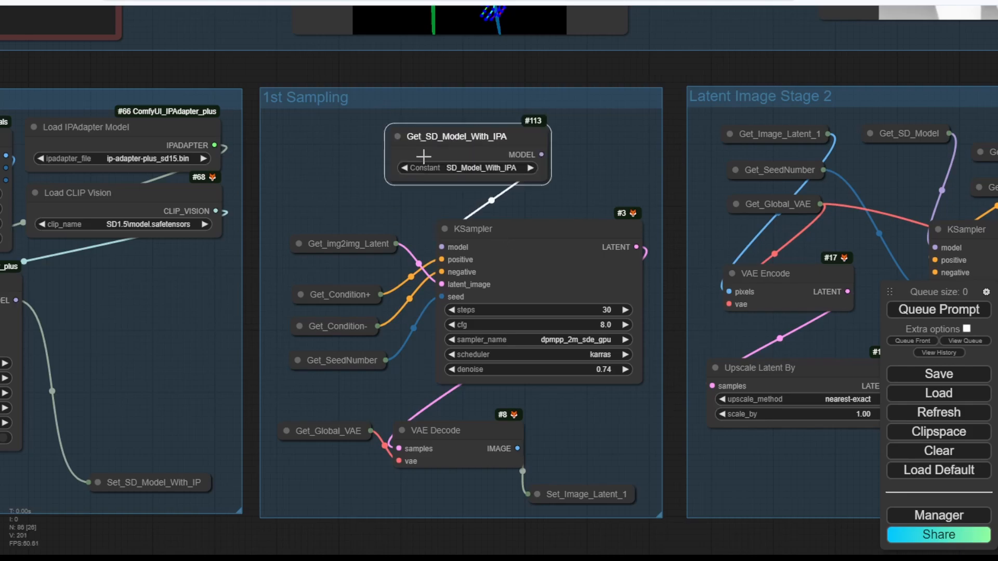
# Switch the stage 2 Get_SD_Model to SD_Model_With_IPA and tidy the second KSampler's getter nodes.
pyautogui.moveTo(860, 71); pyautogui.dragTo(410, 60)
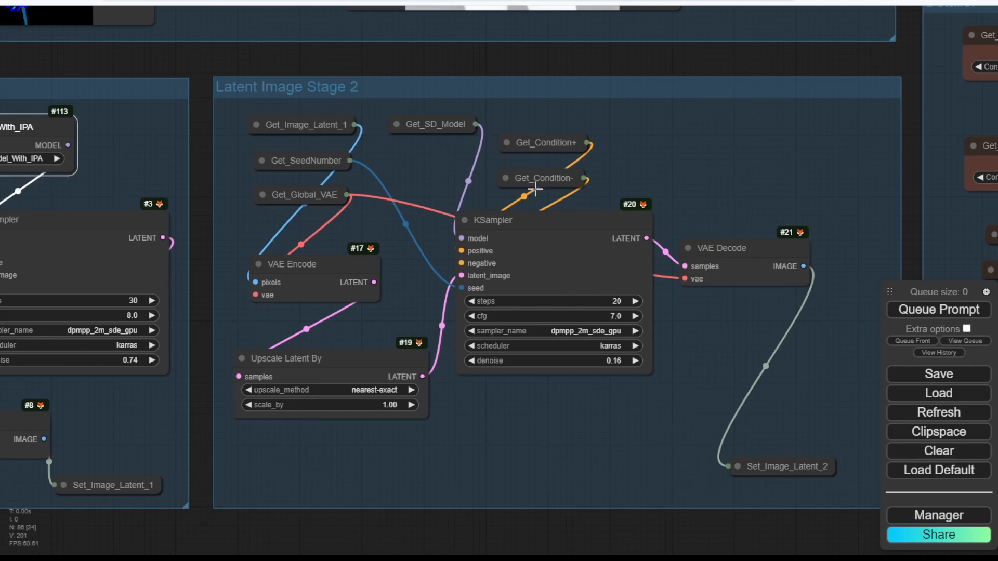
pyautogui.moveTo(535, 175); pyautogui.dragTo(583, 185)
pyautogui.moveTo(536, 141); pyautogui.dragTo(459, 185)
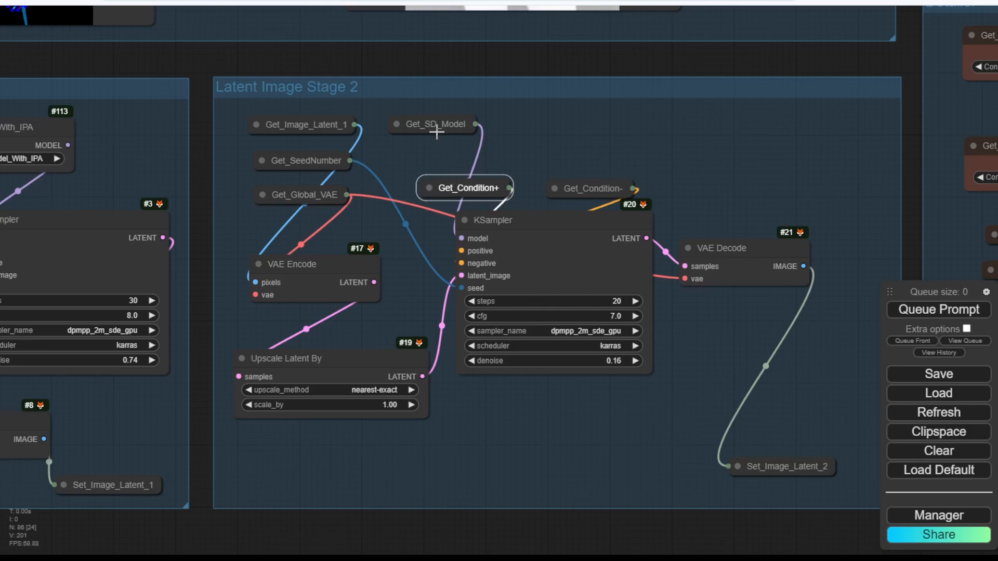
pyautogui.click(394, 123)
pyautogui.moveTo(437, 125); pyautogui.dragTo(509, 116)
pyautogui.click(534, 148)
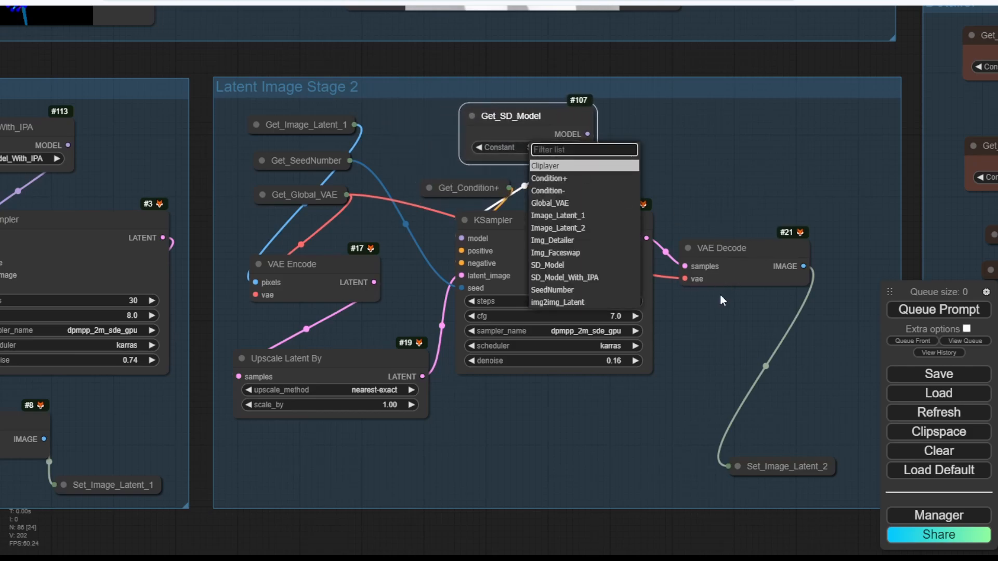
pyautogui.click(569, 278)
pyautogui.click(687, 164)
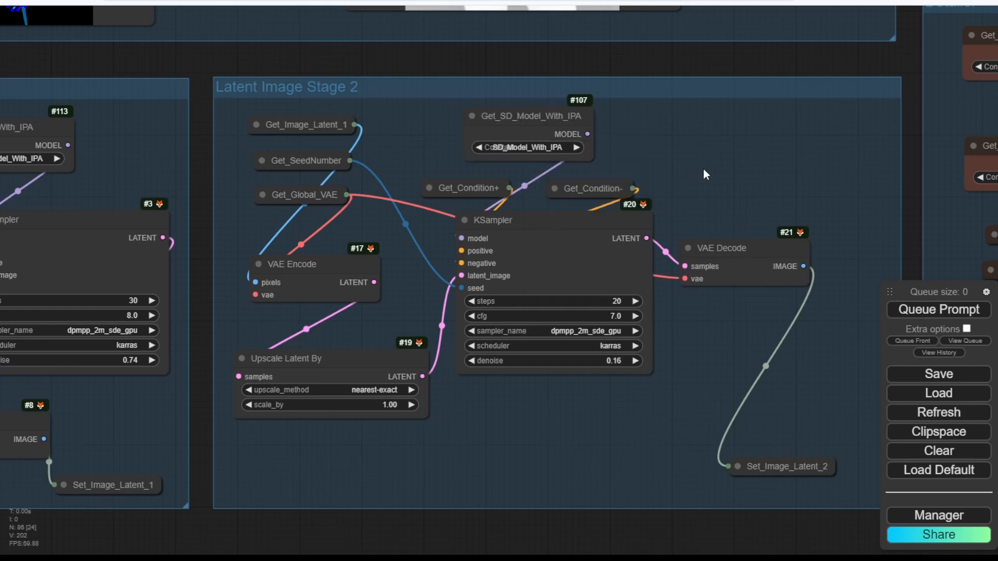
pyautogui.scroll(-2, 606, 155)
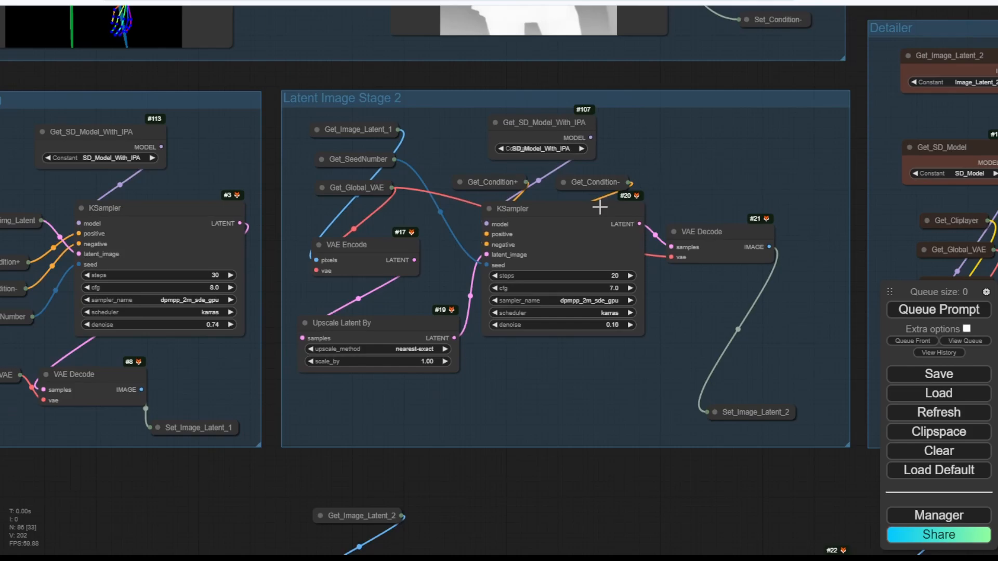
pyautogui.moveTo(595, 205); pyautogui.dragTo(595, 236)
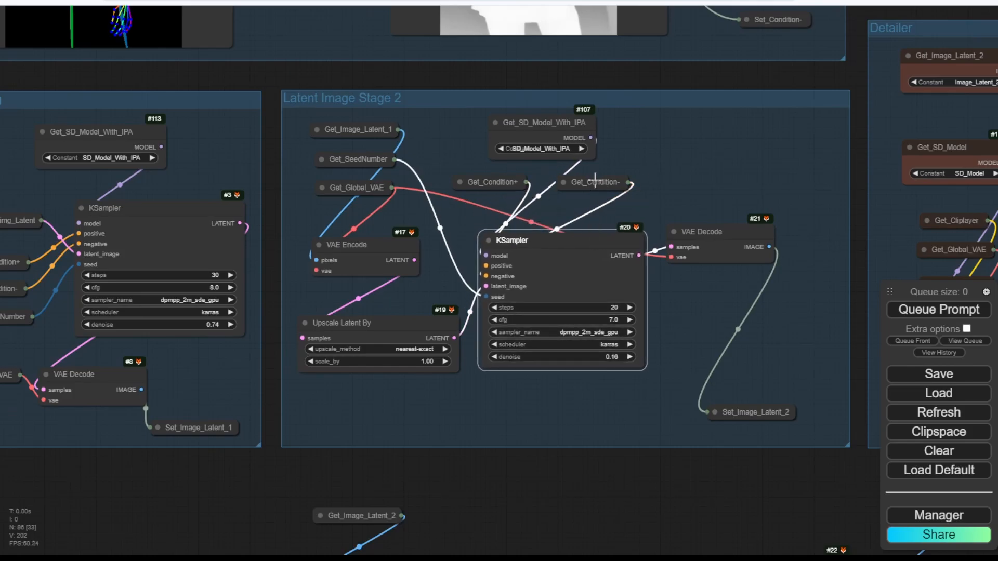
pyautogui.moveTo(595, 182); pyautogui.dragTo(596, 200)
pyautogui.moveTo(491, 182); pyautogui.dragTo(491, 199)
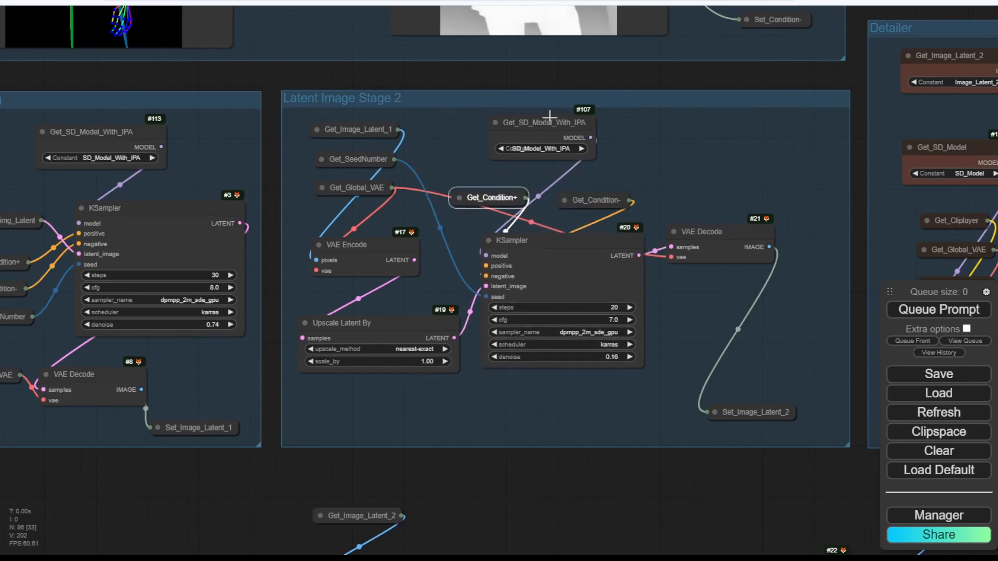
pyautogui.moveTo(545, 116); pyautogui.dragTo(544, 127)
# Set the Detailer group's model getter to SD_Model_With_IPA.
pyautogui.moveTo(686, 71); pyautogui.dragTo(240, 51)
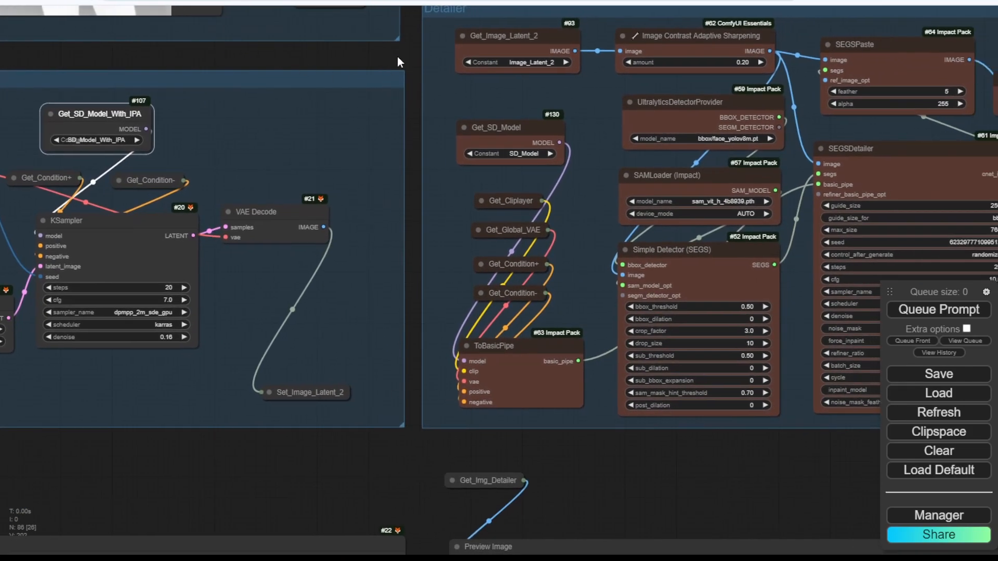
pyautogui.moveTo(397, 55); pyautogui.dragTo(214, 85)
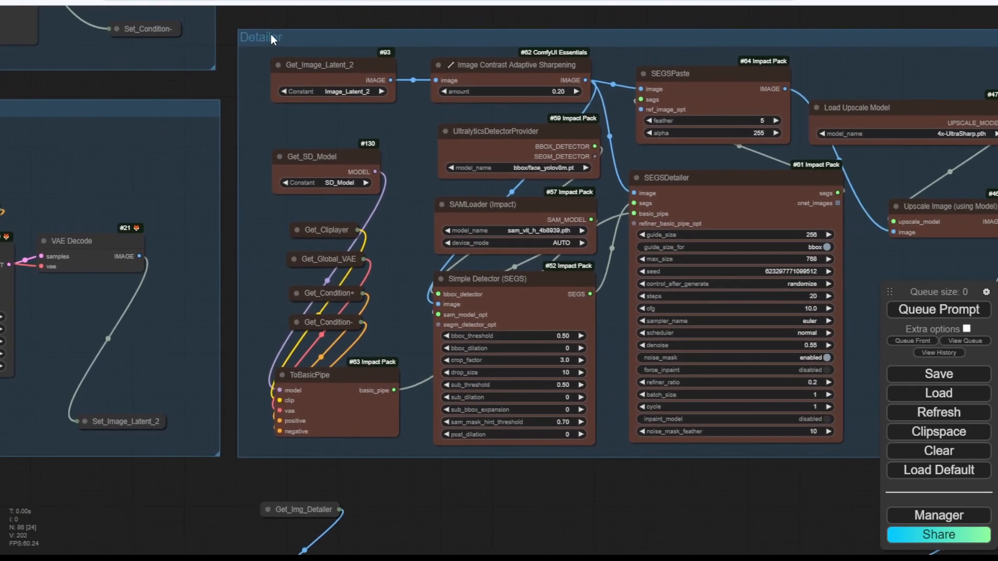
pyautogui.click(346, 182)
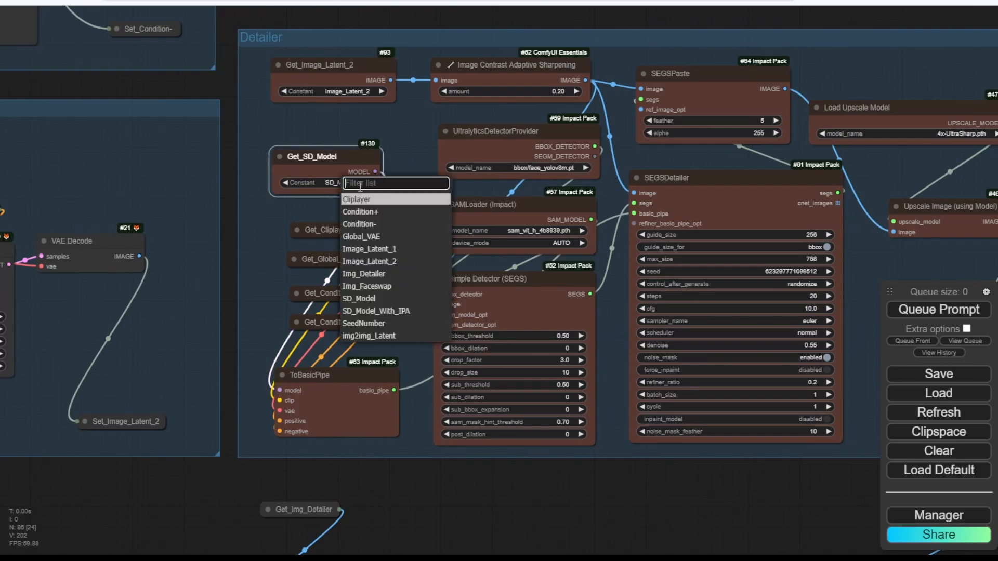
pyautogui.click(406, 314)
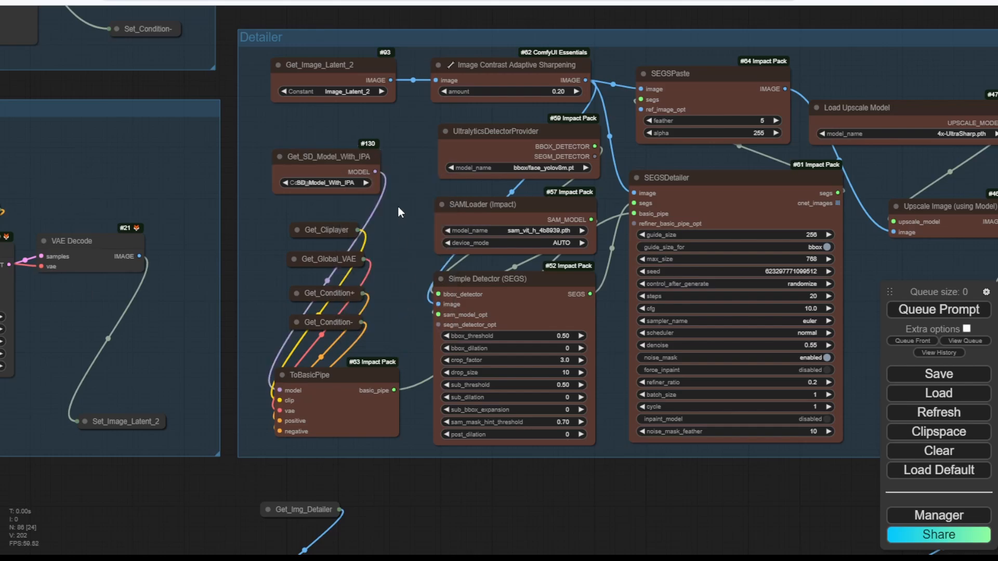
# Choose ip-adapter-plus_sd15.bin as the IPAdapter model file.
pyautogui.scroll(-4, 398, 204)
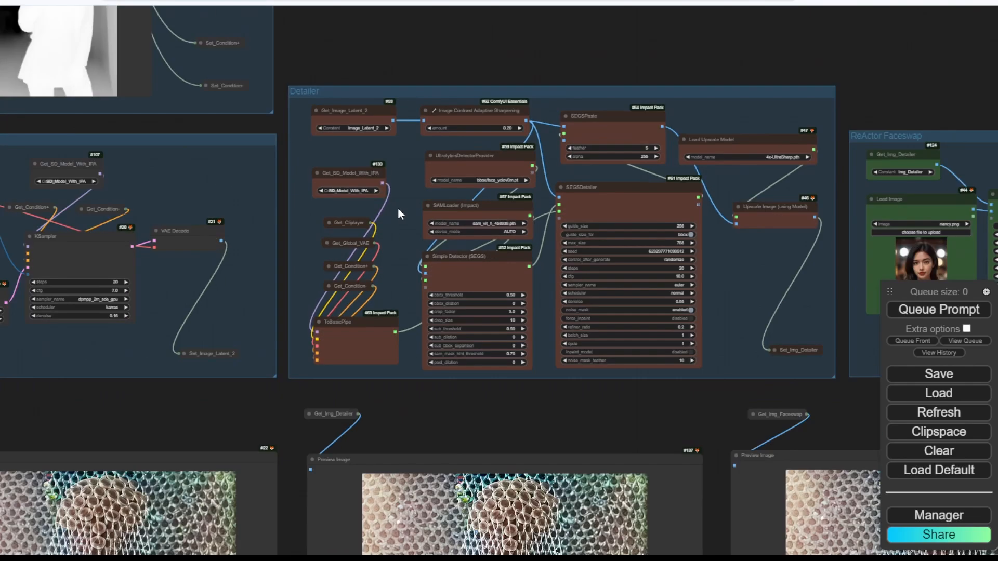
pyautogui.scroll(-2, 593, 404)
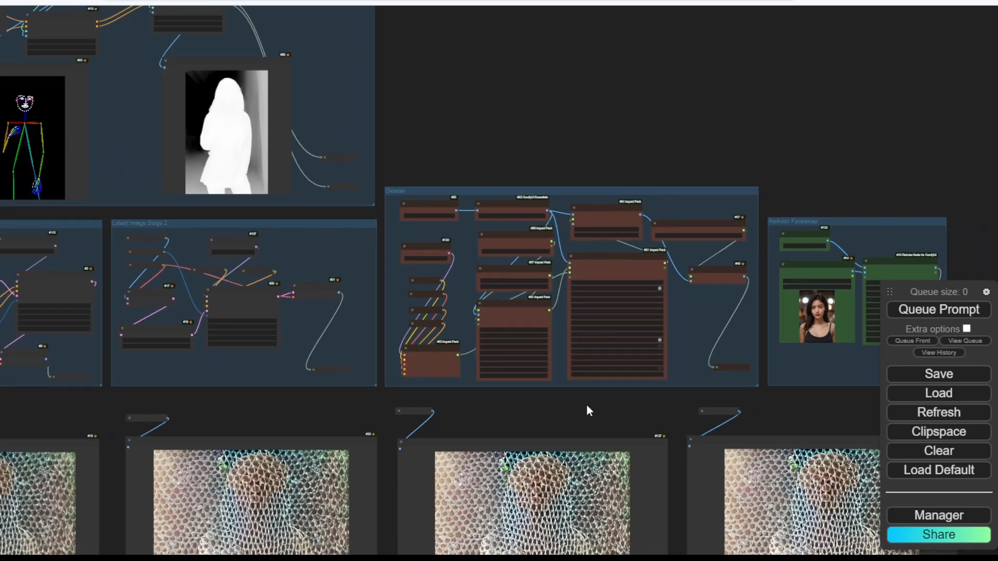
pyautogui.moveTo(579, 404); pyautogui.dragTo(752, 192)
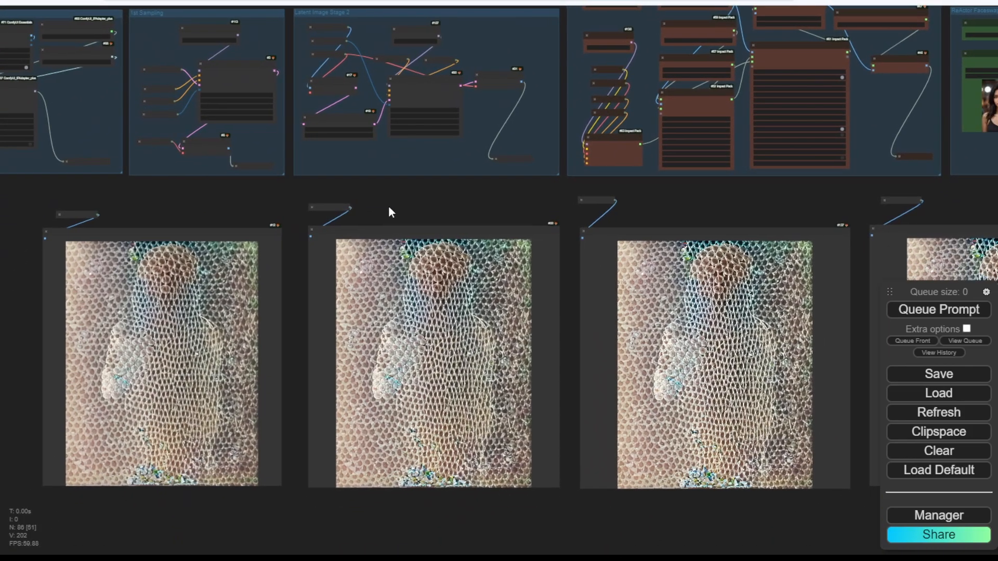
pyautogui.moveTo(64, 124); pyautogui.dragTo(225, 204)
pyautogui.scroll(7, 220, 191)
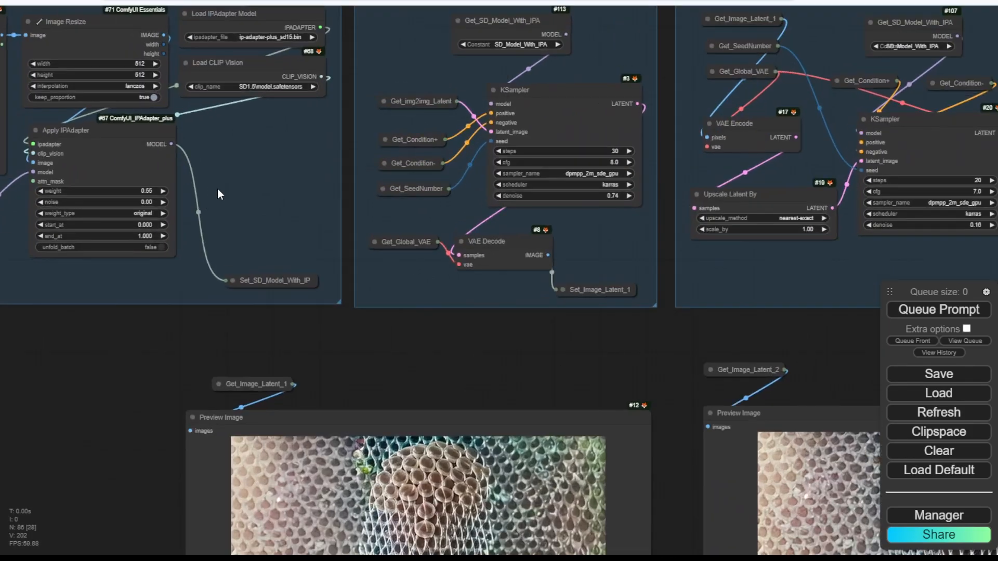
pyautogui.click(273, 39)
pyautogui.click(322, 137)
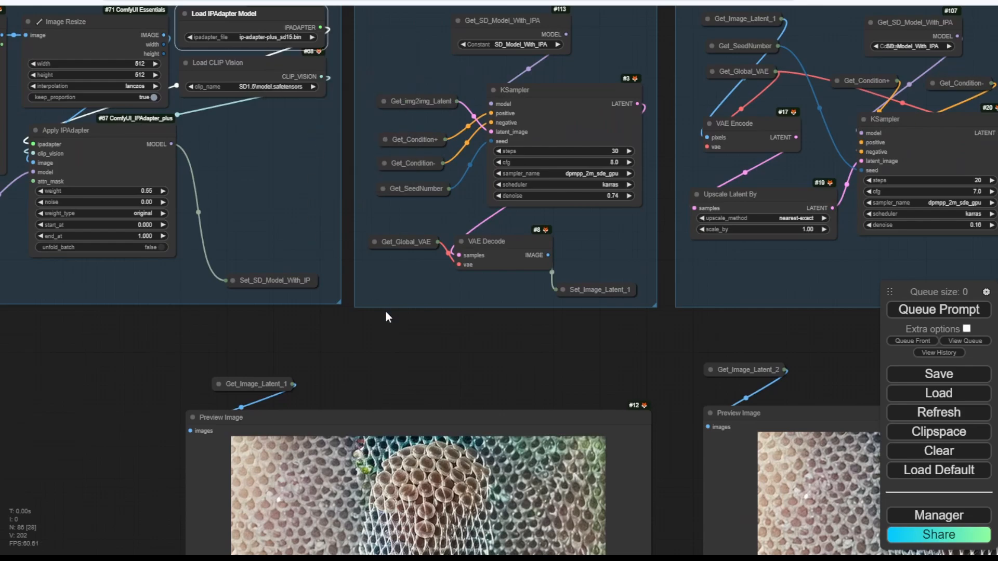
pyautogui.click(395, 333)
# Queue the workflow and pan to the row of preview images as it generates.
pyautogui.scroll(-4, 395, 333)
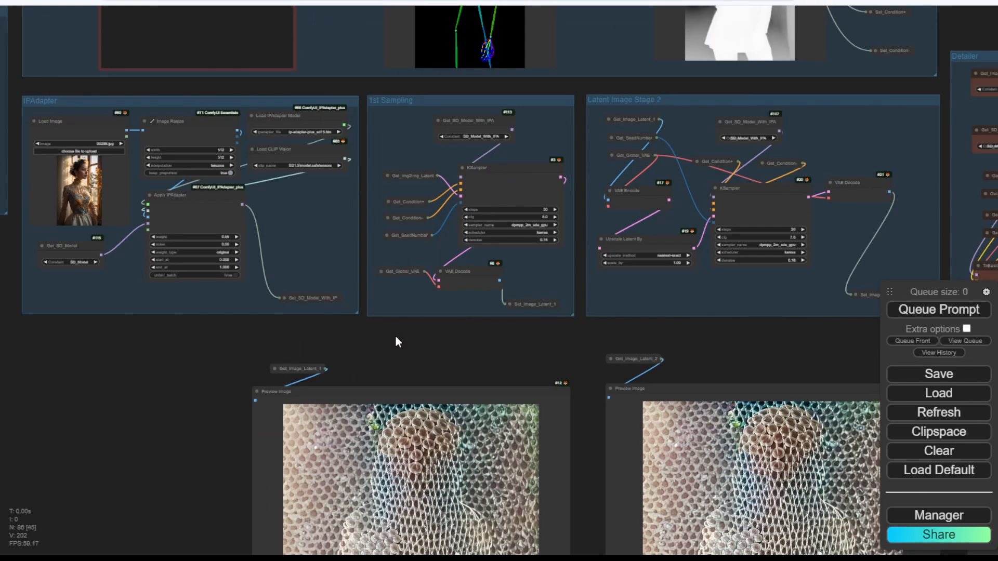
pyautogui.scroll(-1, 397, 342)
pyautogui.click(897, 310)
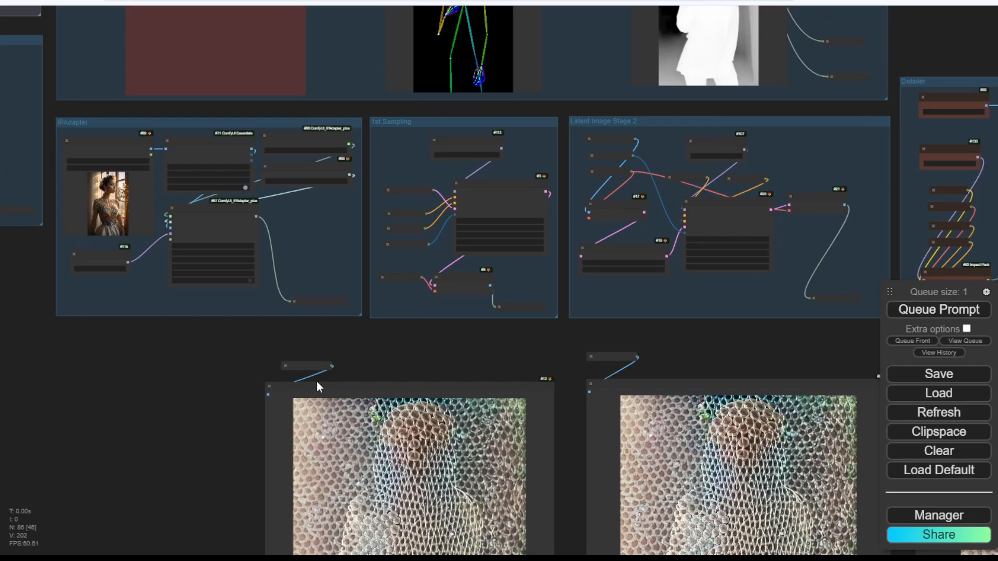
pyautogui.scroll(-3, 217, 346)
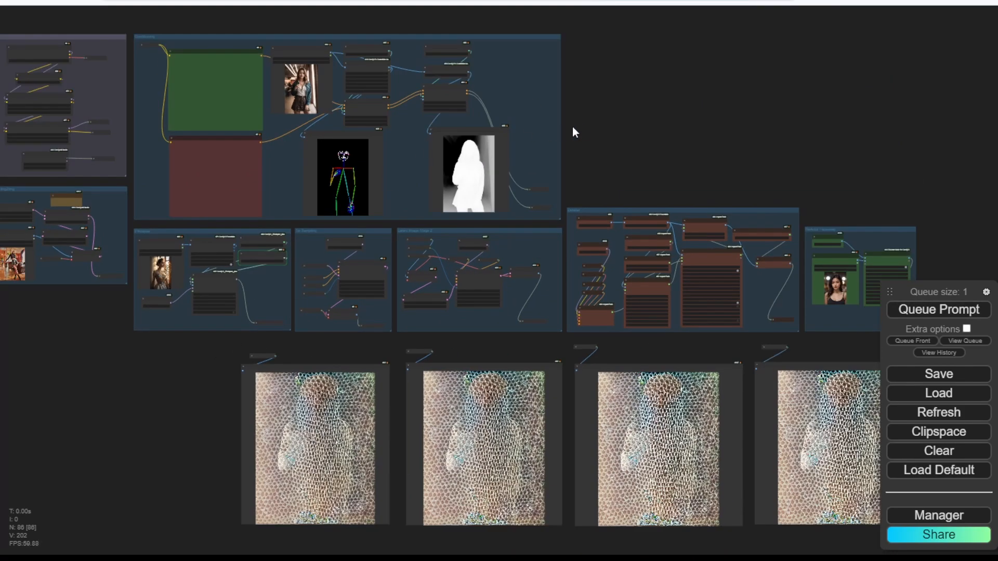
pyautogui.moveTo(624, 130); pyautogui.dragTo(681, 103)
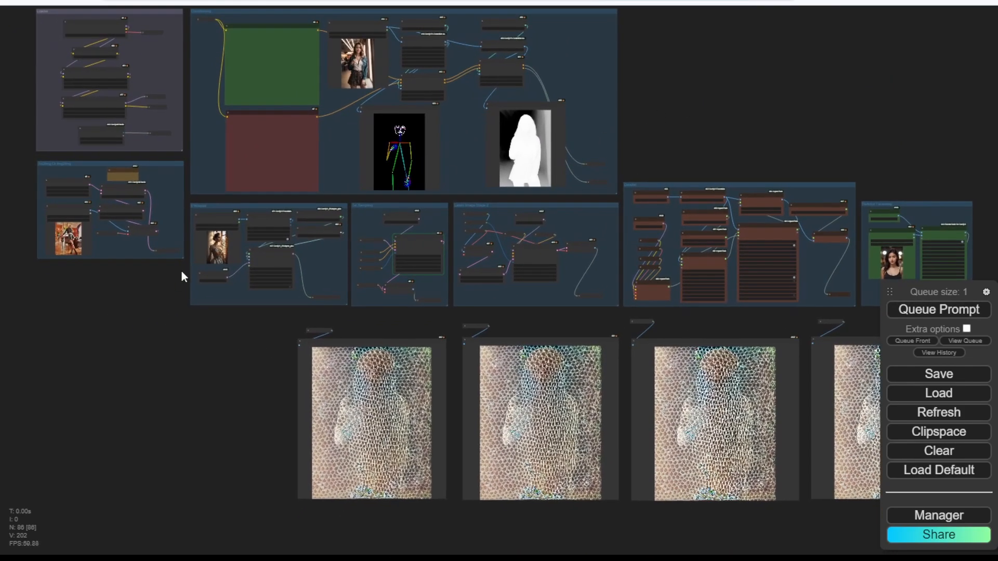
pyautogui.scroll(5, 360, 286)
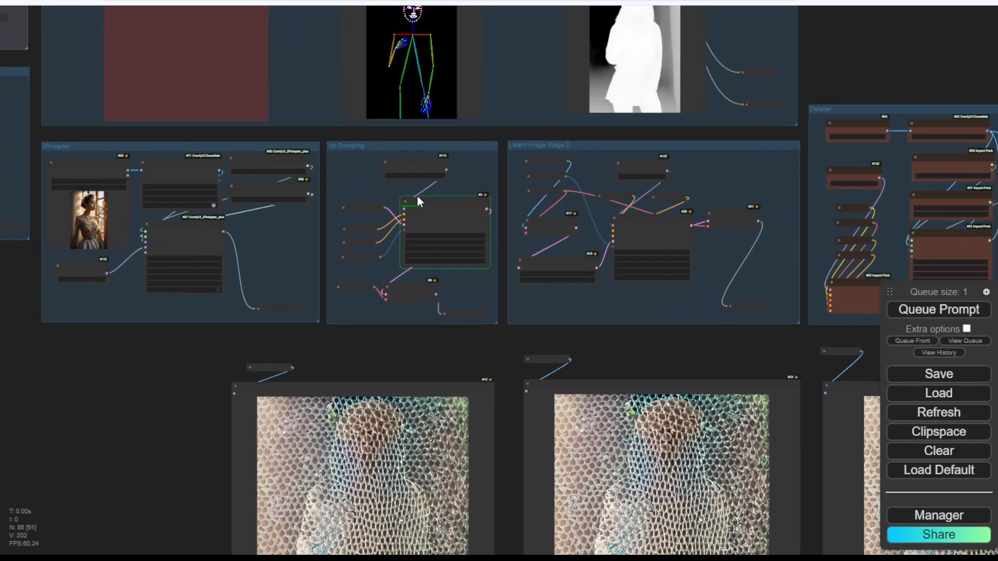
pyautogui.moveTo(656, 355); pyautogui.dragTo(472, 359)
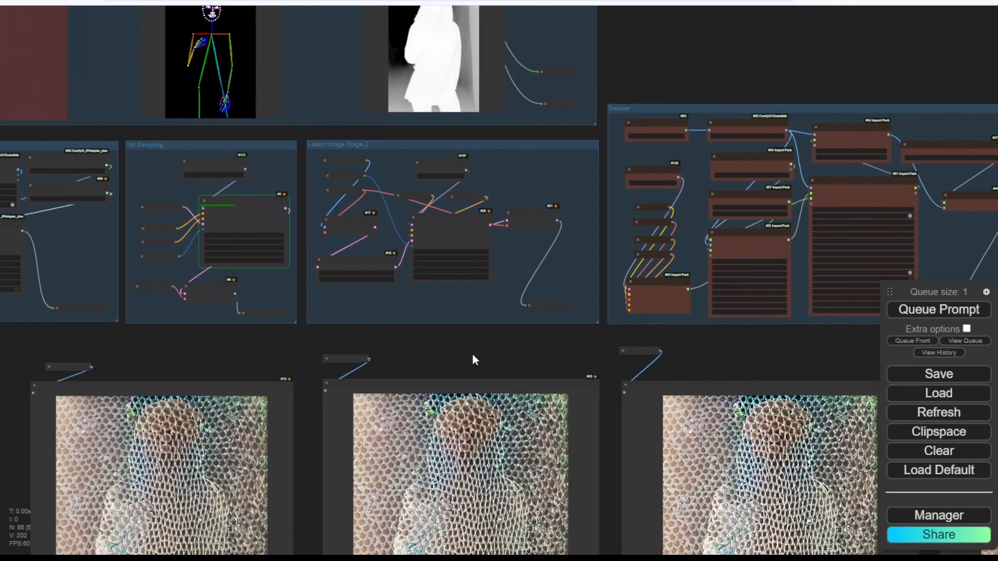
pyautogui.scroll(-2, 426, 358)
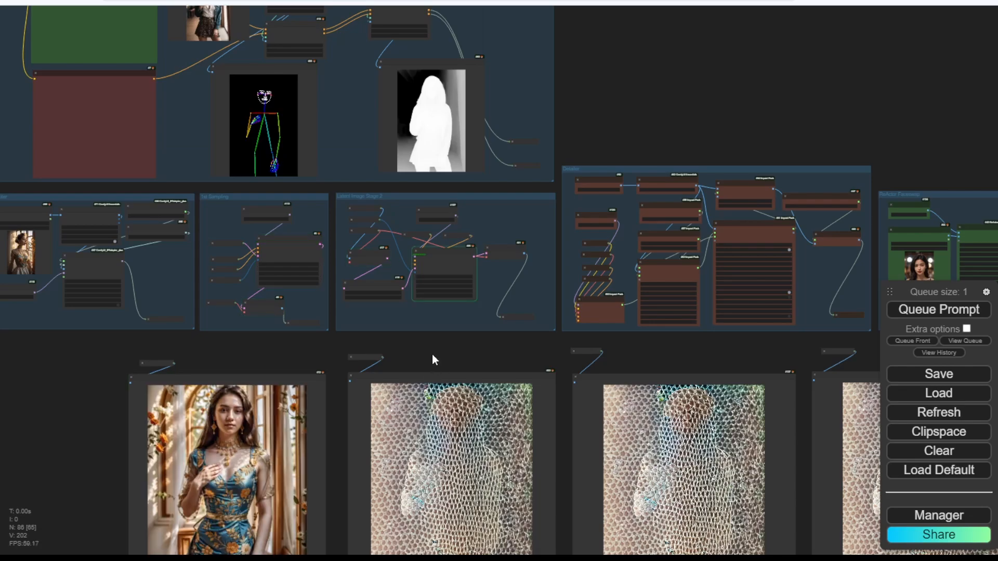
pyautogui.moveTo(432, 354); pyautogui.dragTo(468, 241)
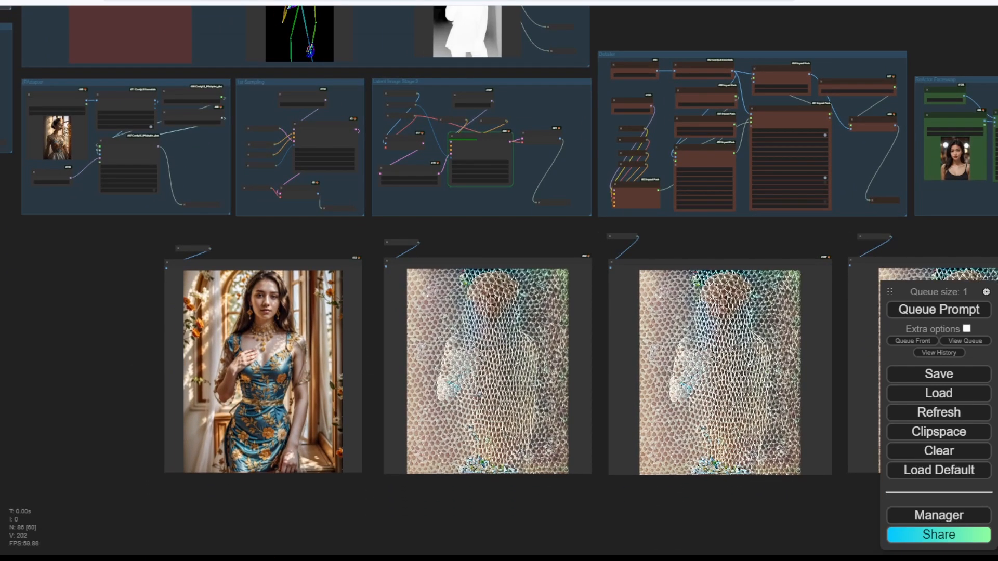
pyautogui.scroll(3, 479, 396)
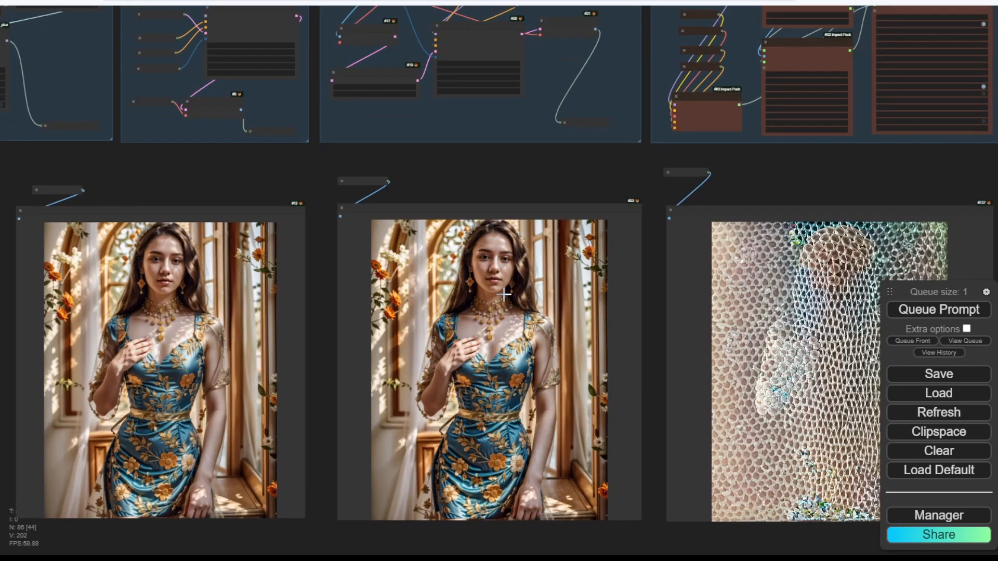
pyautogui.scroll(3, 503, 295)
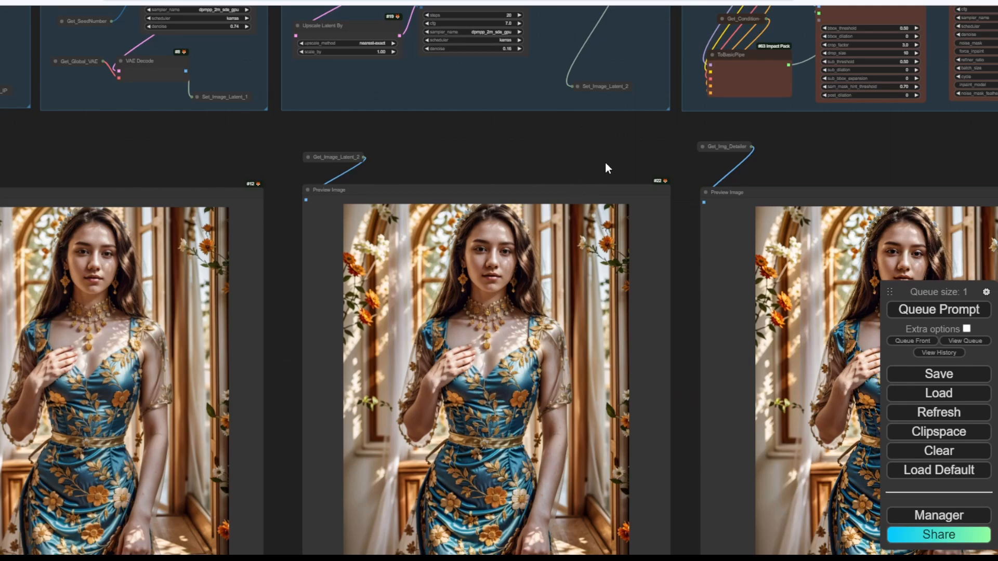
# Inspect the detailer and face-swap previews of the blue floral-dress portraits.
pyautogui.moveTo(605, 162); pyautogui.dragTo(252, 95)
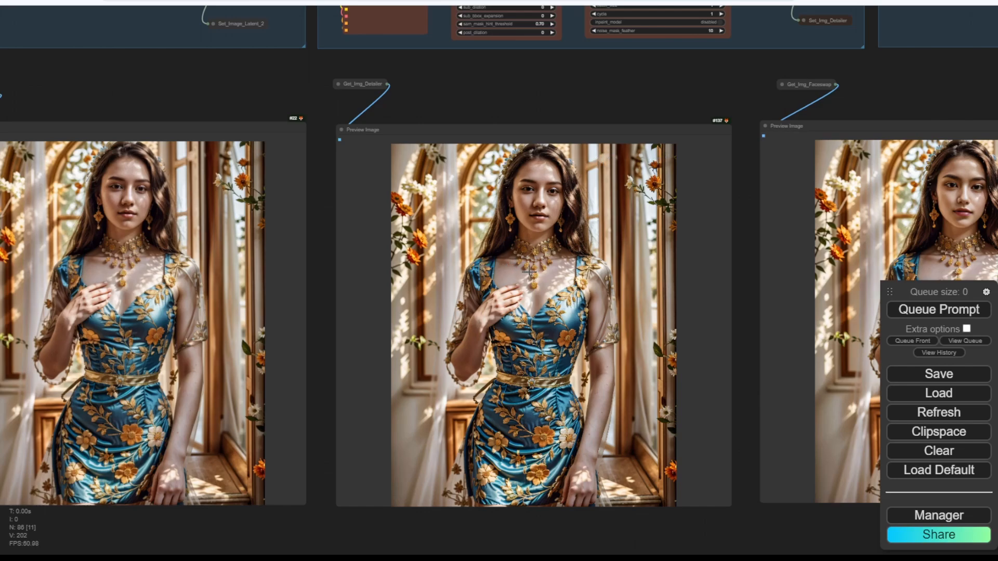
pyautogui.scroll(2, 548, 283)
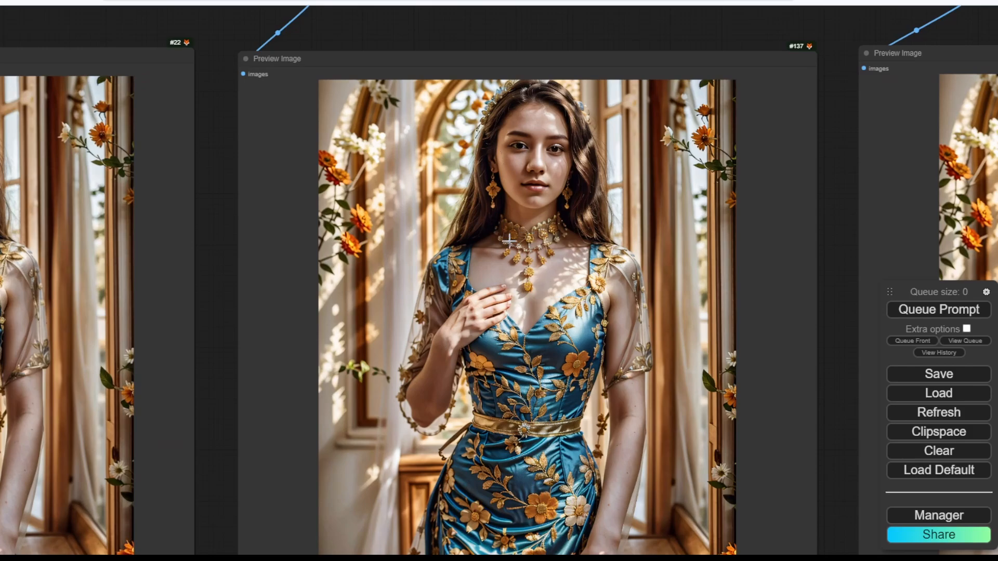
pyautogui.moveTo(222, 254); pyautogui.dragTo(382, 264)
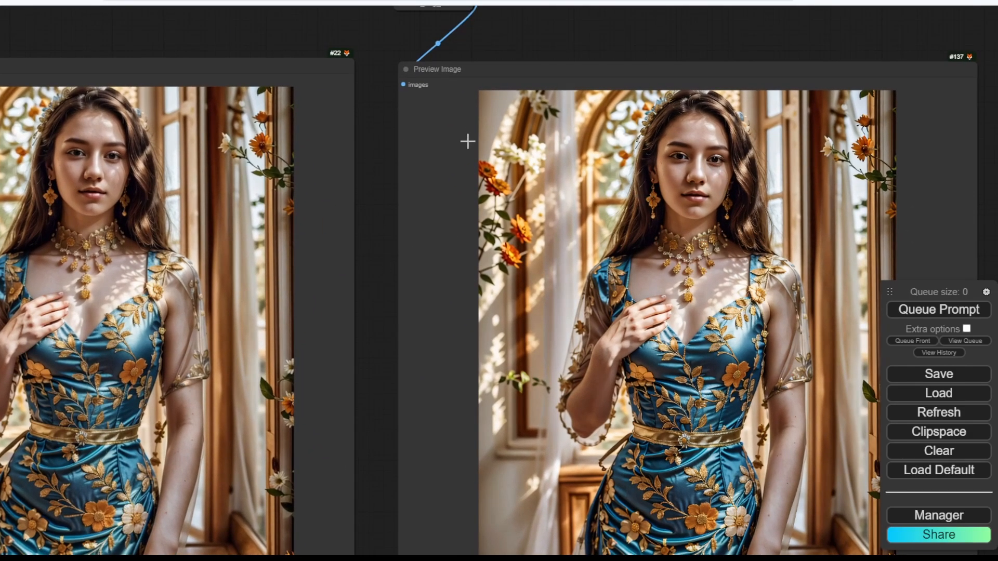
pyautogui.scroll(-4, 819, 55)
pyautogui.scroll(-2, 826, 51)
pyautogui.moveTo(826, 51); pyautogui.dragTo(418, 151)
pyautogui.moveTo(671, 149); pyautogui.dragTo(606, 151)
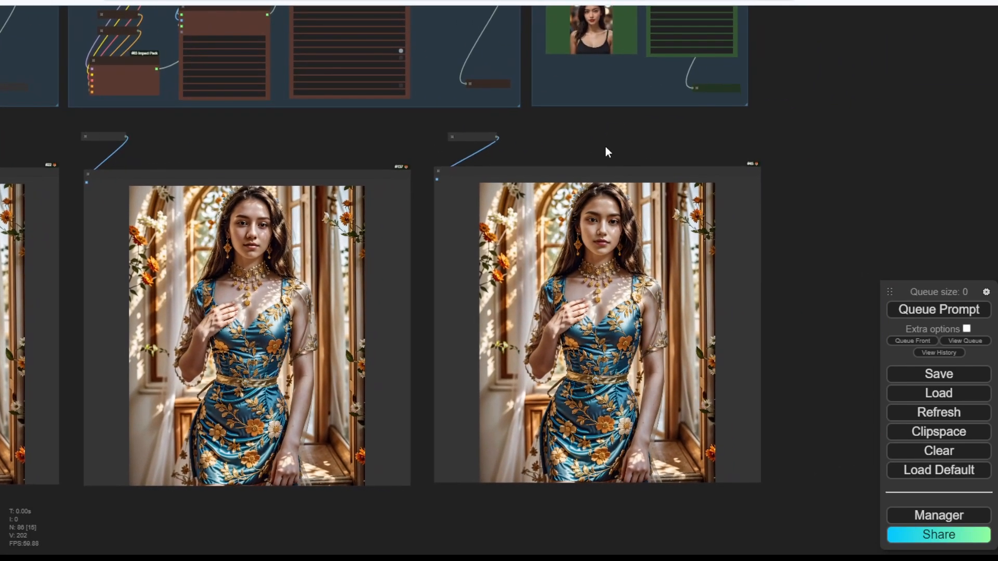
pyautogui.scroll(6, 619, 171)
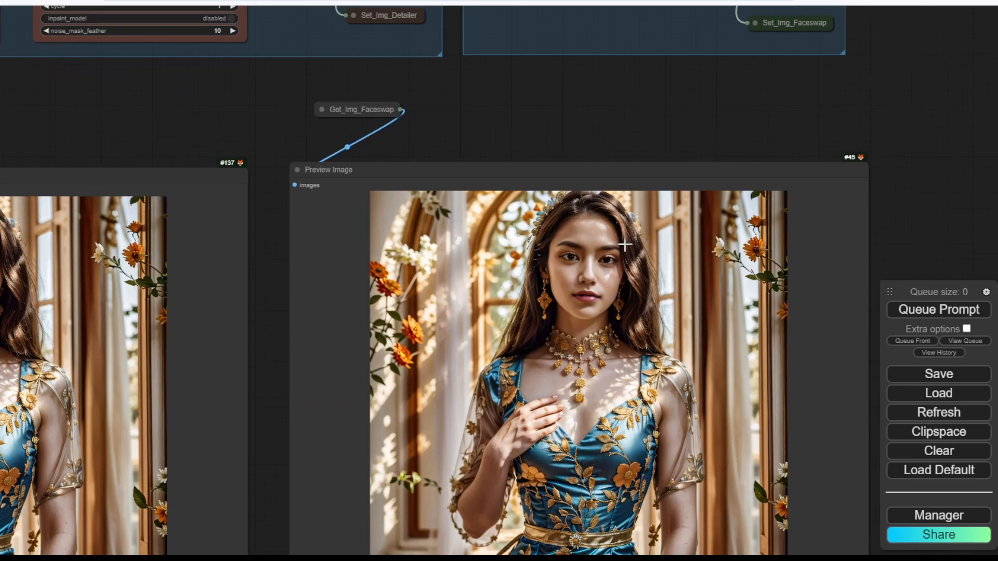
pyautogui.scroll(-6, 602, 155)
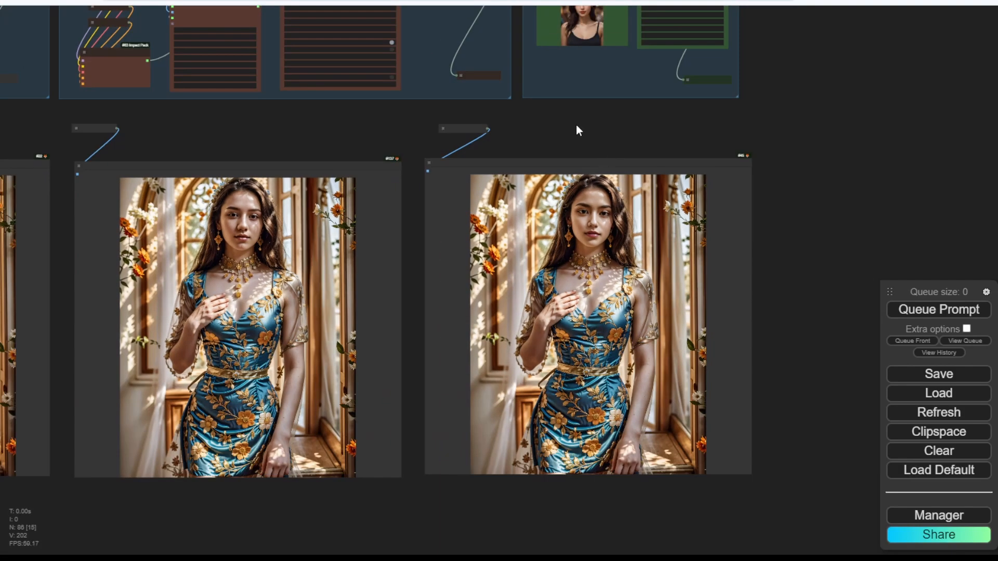
pyautogui.moveTo(575, 130); pyautogui.dragTo(662, 118)
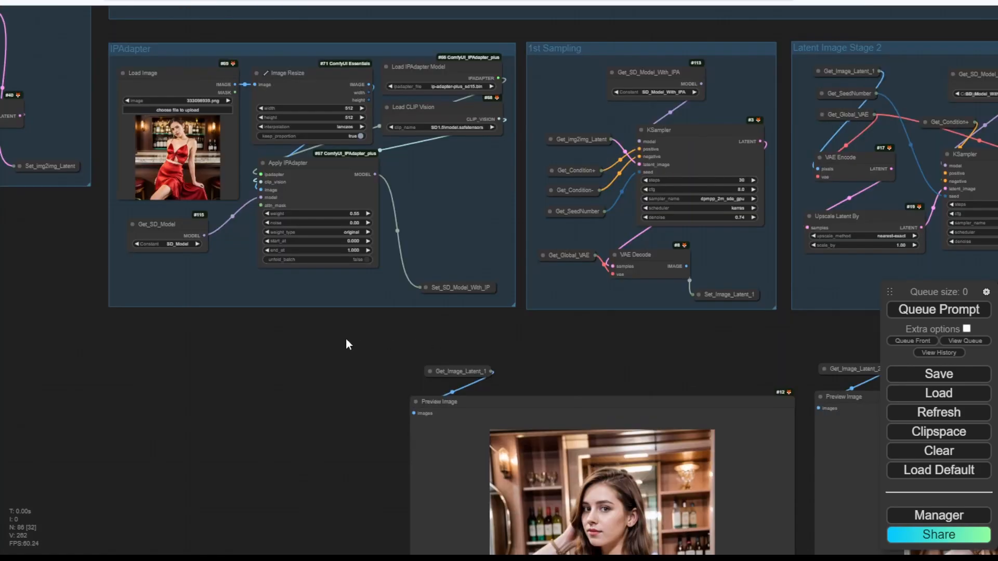
pyautogui.moveTo(269, 355); pyautogui.dragTo(294, 443)
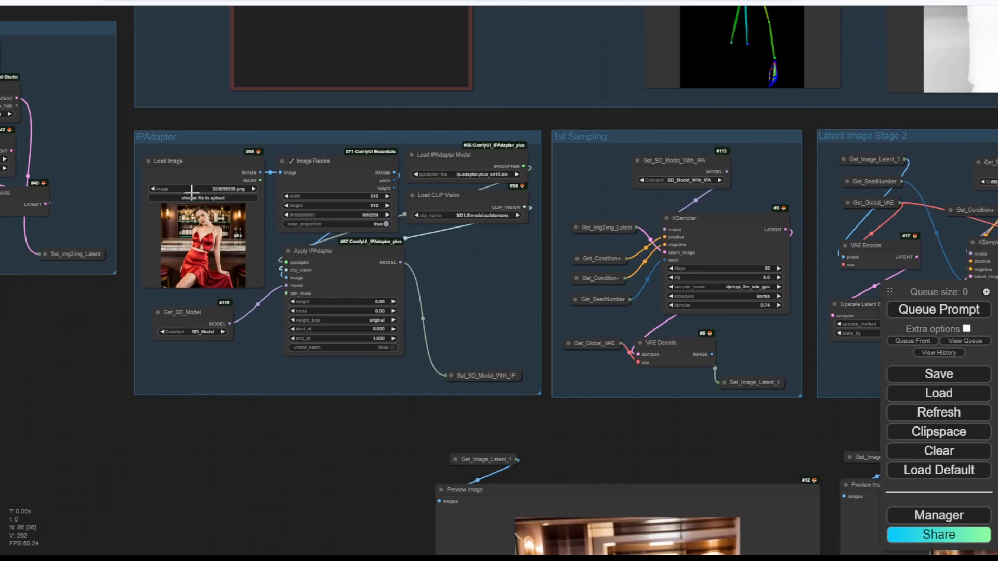
pyautogui.scroll(8, 198, 249)
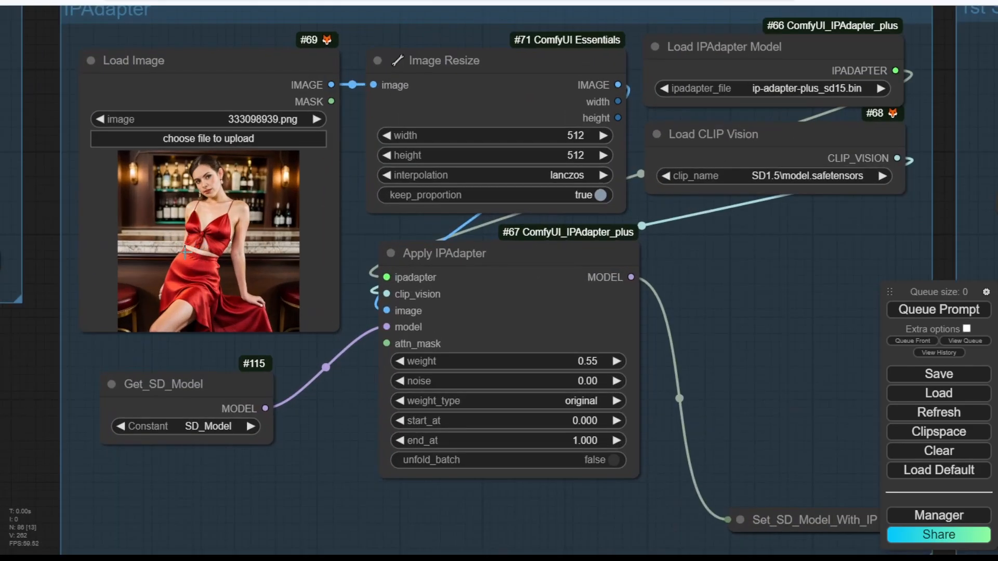
pyautogui.scroll(-6, 46, 202)
pyautogui.scroll(6, 139, 260)
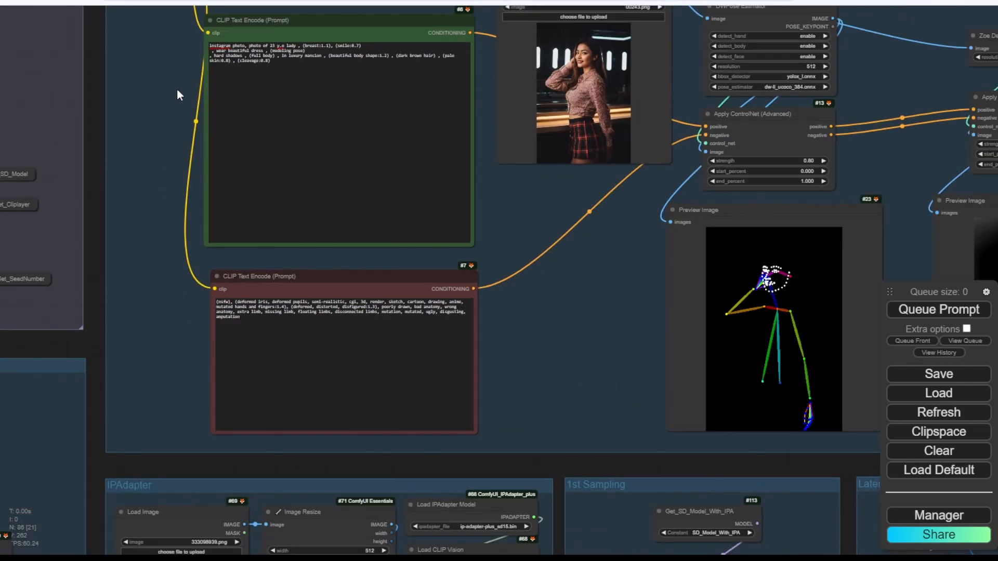
pyautogui.moveTo(179, 95); pyautogui.dragTo(178, 250)
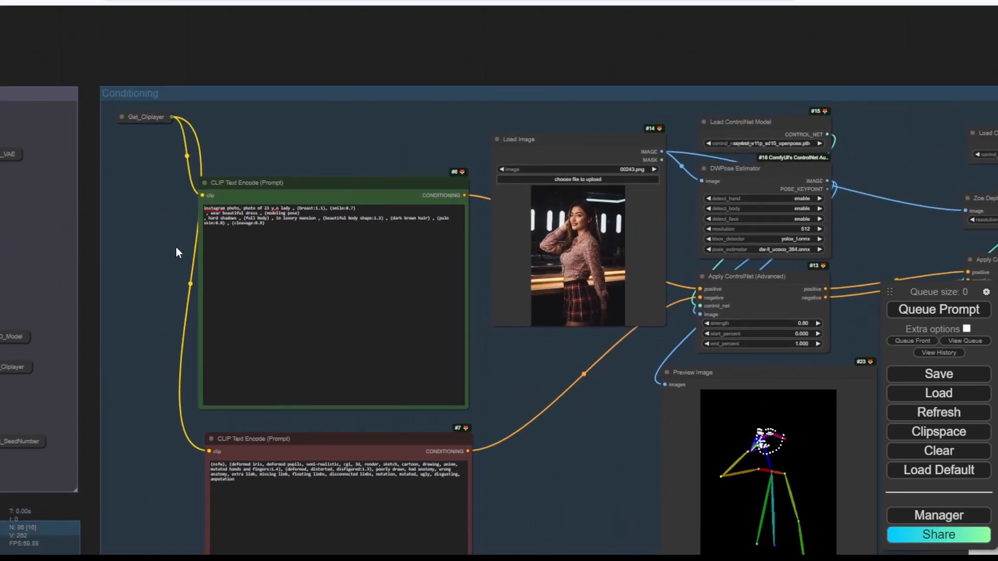
pyautogui.scroll(6, 179, 249)
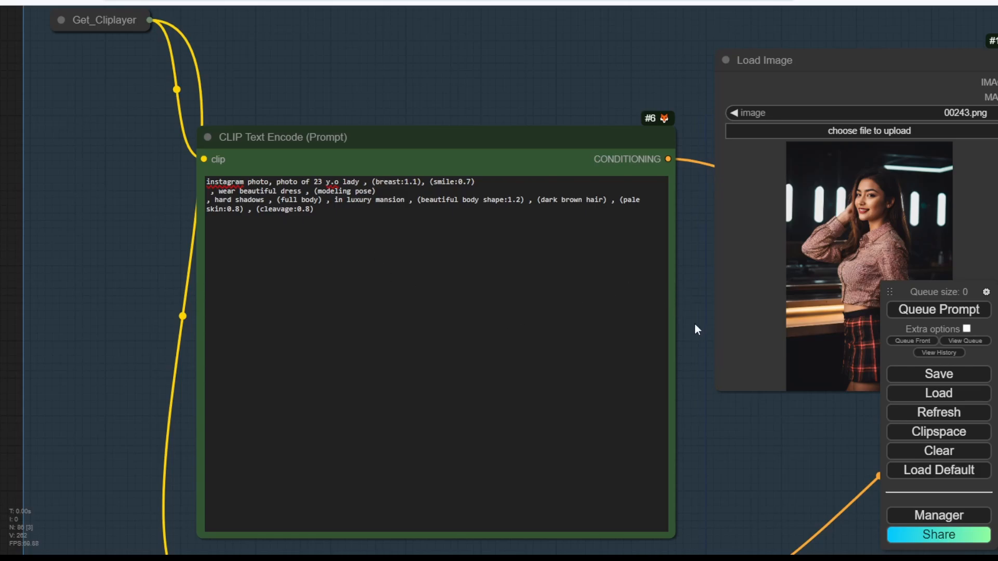
pyautogui.scroll(-4, 694, 324)
pyautogui.moveTo(714, 416); pyautogui.dragTo(355, 365)
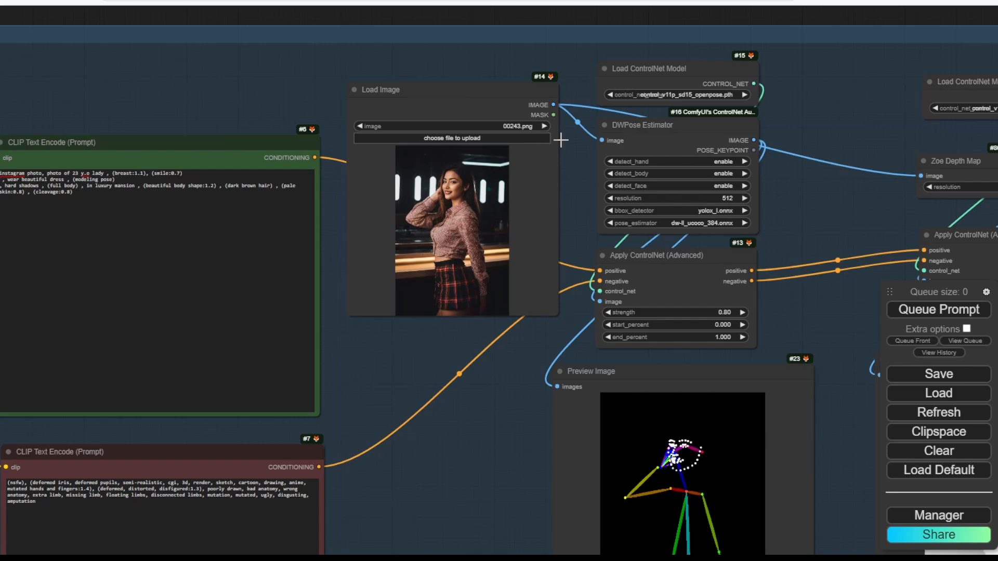
pyautogui.moveTo(803, 216); pyautogui.dragTo(602, 94)
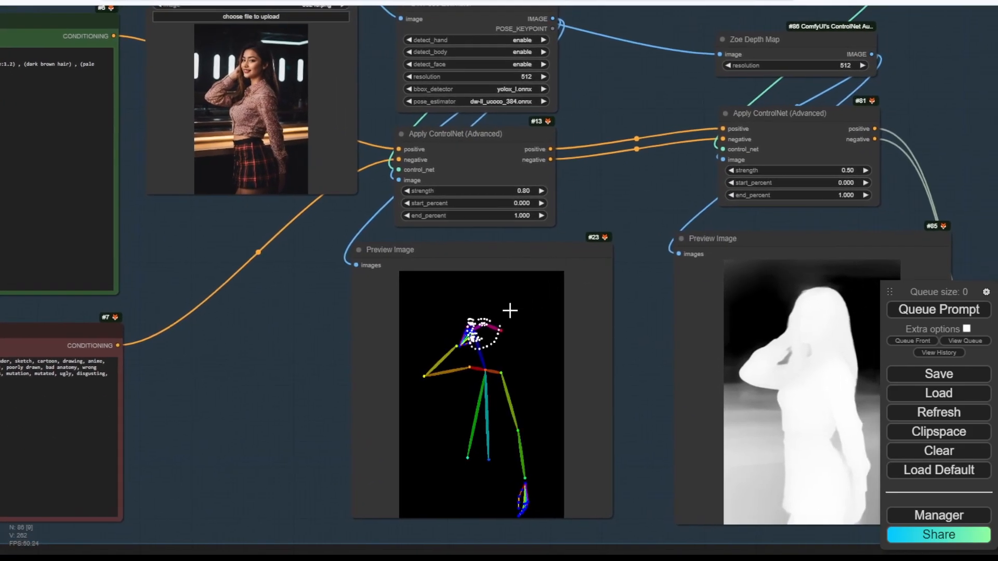
pyautogui.moveTo(643, 209); pyautogui.dragTo(620, 247)
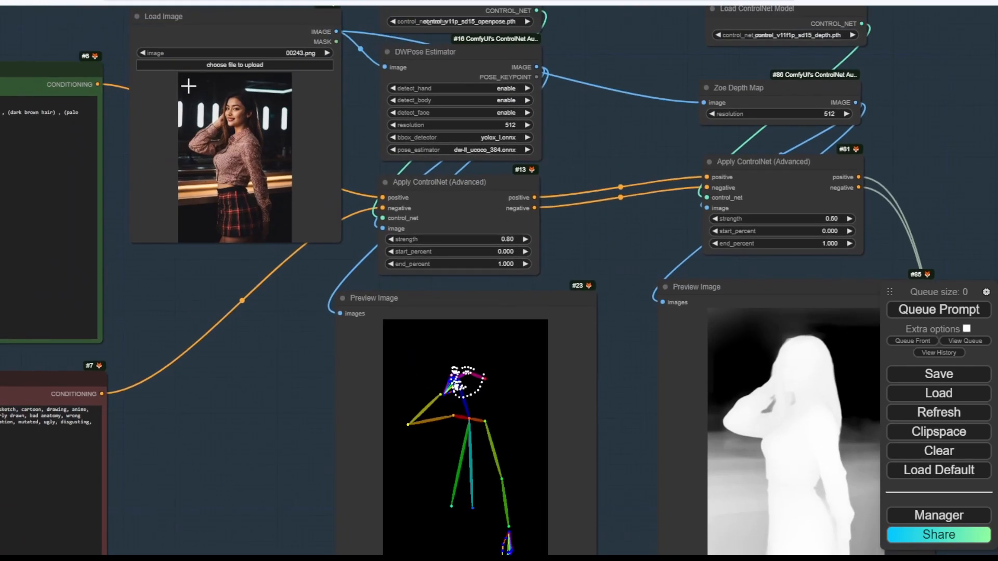
pyautogui.scroll(-3, 355, 403)
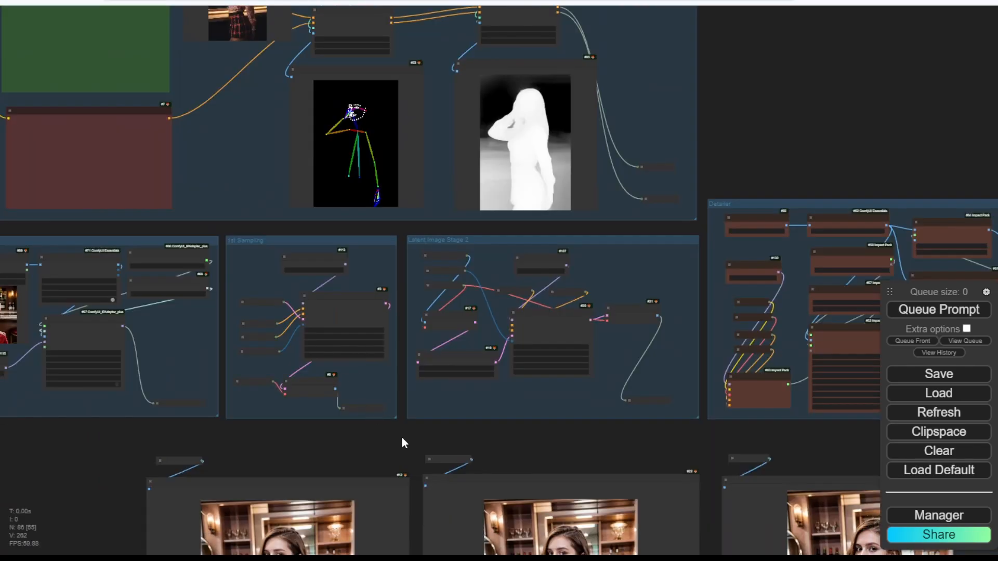
pyautogui.moveTo(401, 438); pyautogui.dragTo(276, 61)
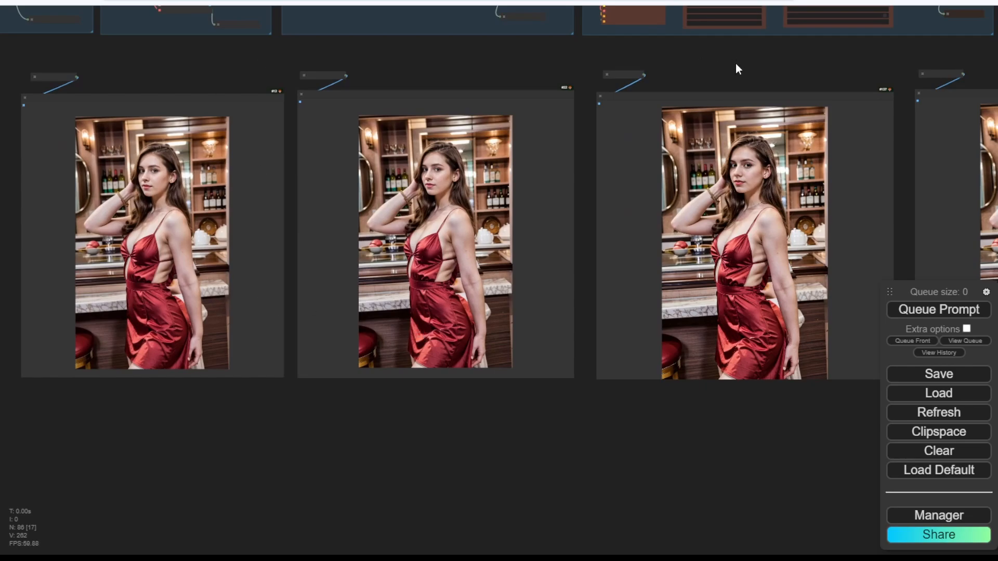
pyautogui.moveTo(735, 67); pyautogui.dragTo(427, 81)
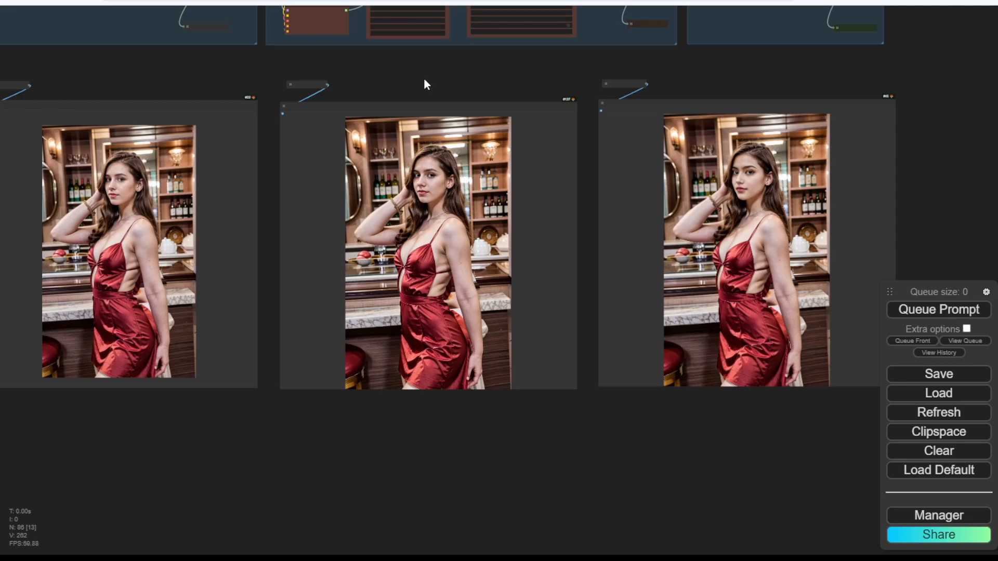
pyautogui.moveTo(424, 80); pyautogui.dragTo(562, 75)
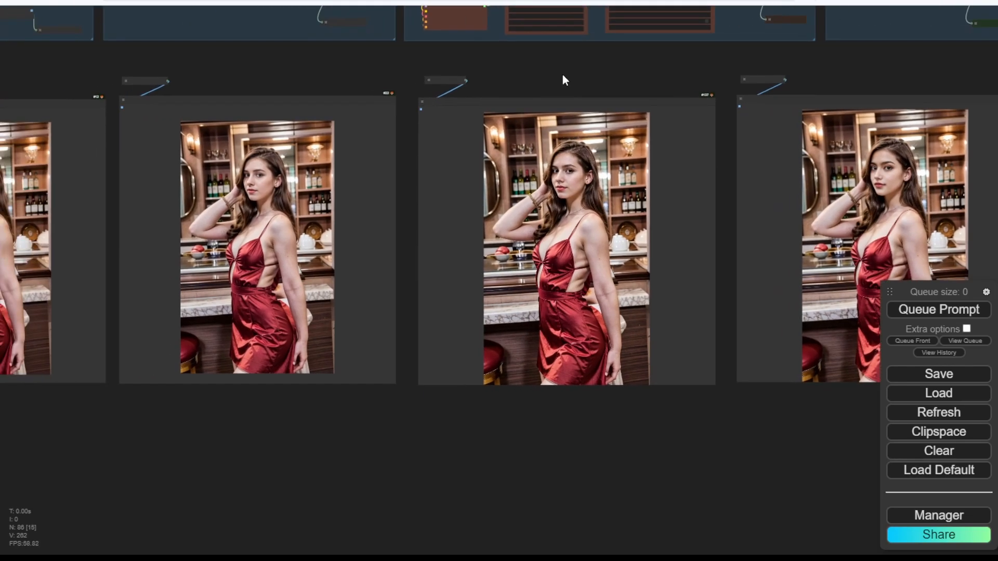
pyautogui.scroll(-3, 562, 78)
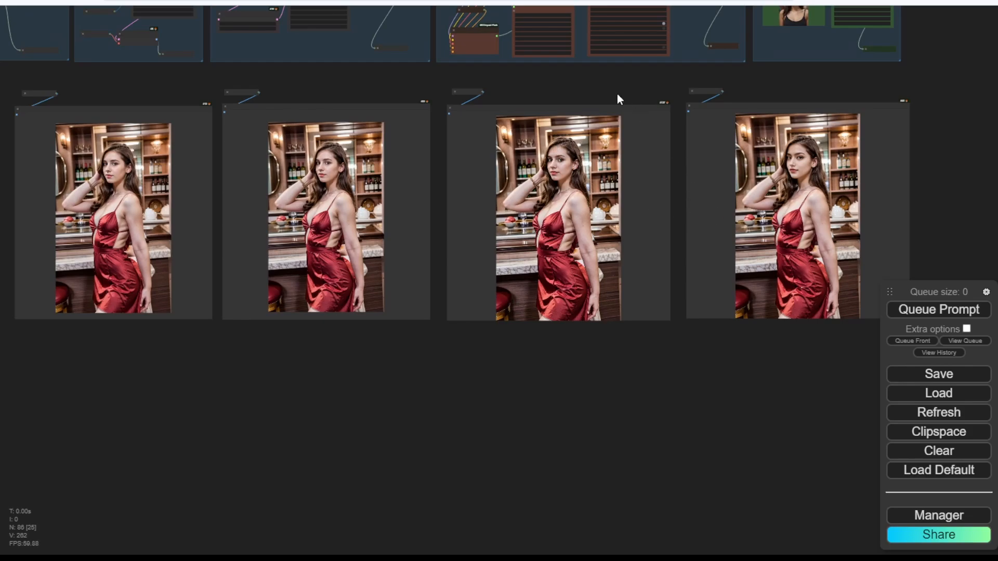
pyautogui.moveTo(600, 94); pyautogui.dragTo(964, 258)
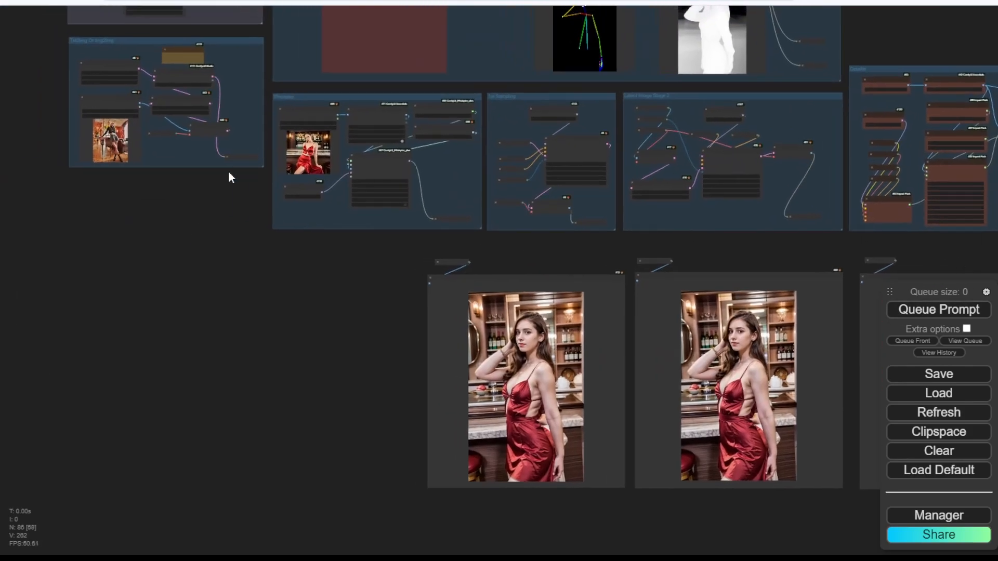
pyautogui.moveTo(229, 170); pyautogui.dragTo(251, 266)
pyautogui.scroll(4, 224, 78)
pyautogui.scroll(3, 224, 83)
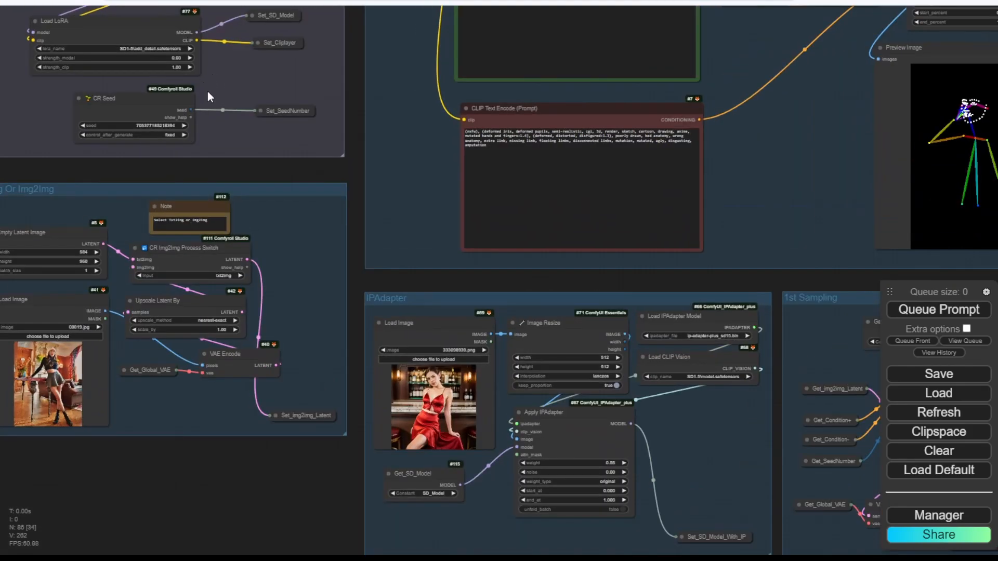
pyautogui.click(184, 125)
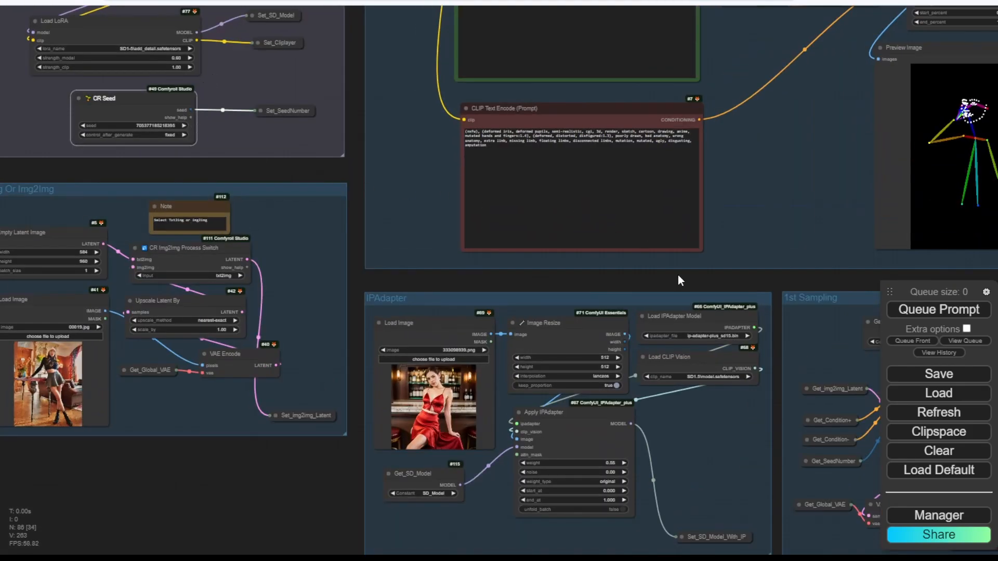
pyautogui.scroll(-2, 677, 281)
# Queue the workflow again and pan across the preview images as they render.
pyautogui.moveTo(679, 283); pyautogui.dragTo(494, 82)
pyautogui.click(931, 310)
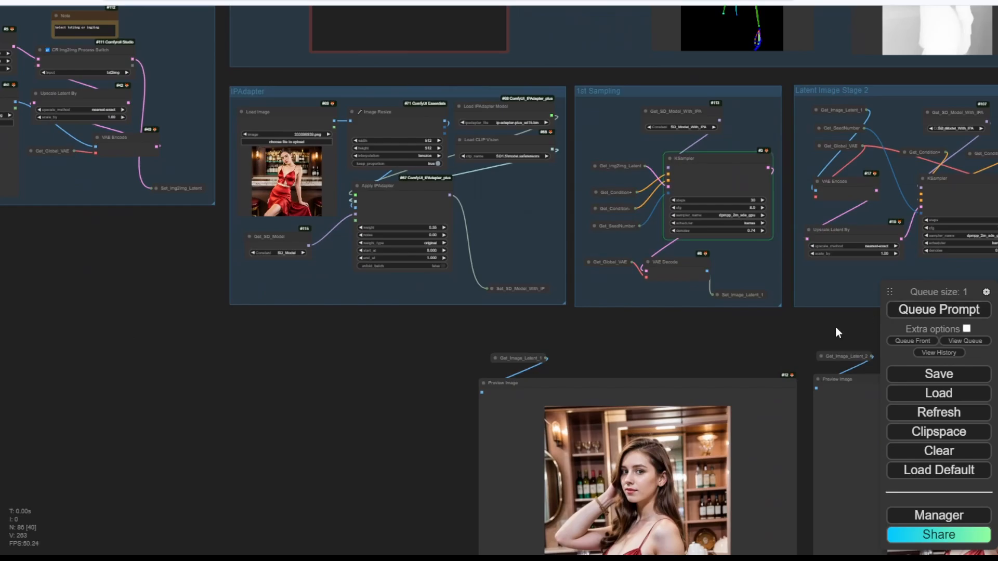
pyautogui.moveTo(835, 329); pyautogui.dragTo(654, 264)
pyautogui.scroll(-2, 650, 262)
pyautogui.moveTo(782, 275); pyautogui.dragTo(670, 251)
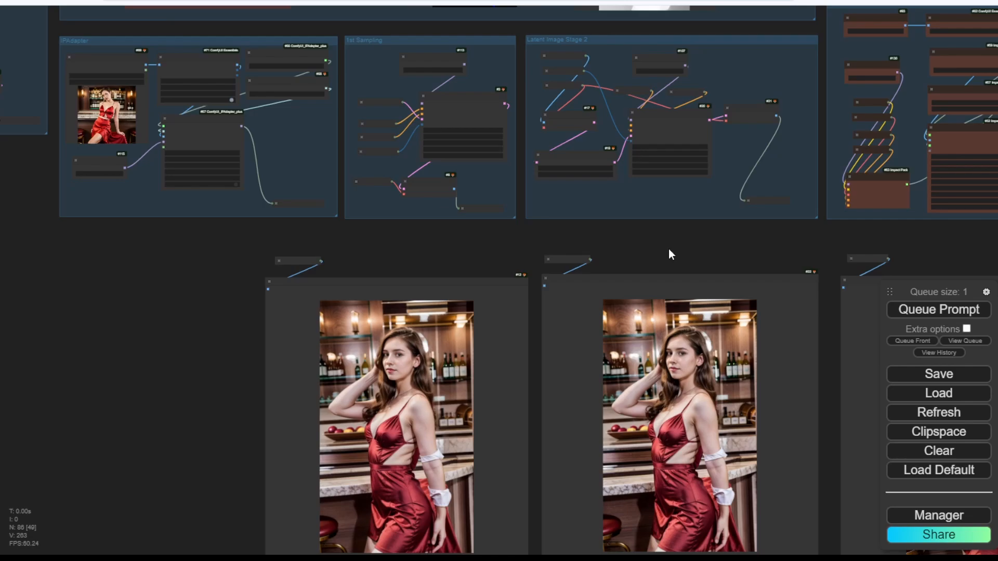
pyautogui.moveTo(679, 252); pyautogui.dragTo(346, 189)
pyautogui.scroll(4, 802, 436)
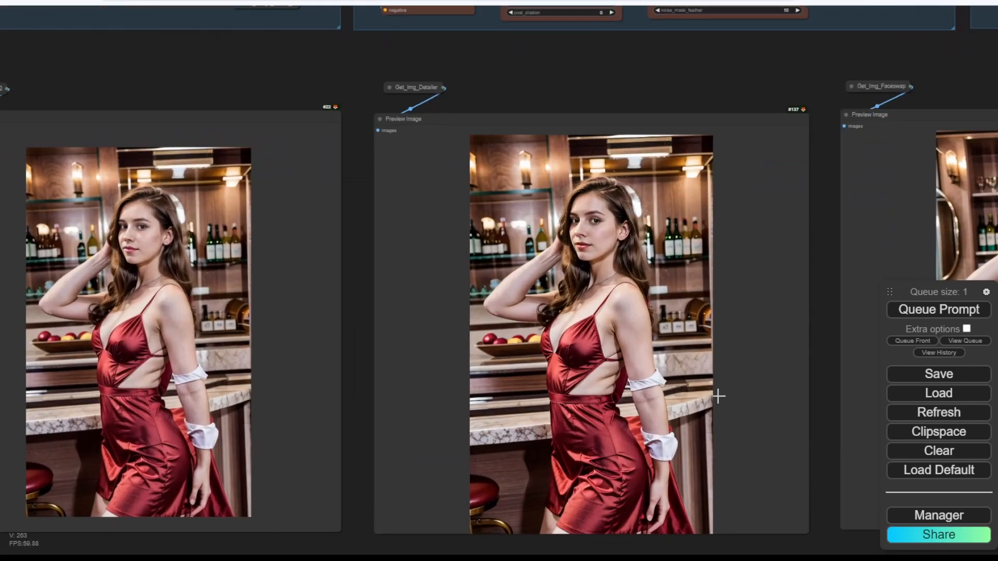
pyautogui.scroll(-3, 802, 359)
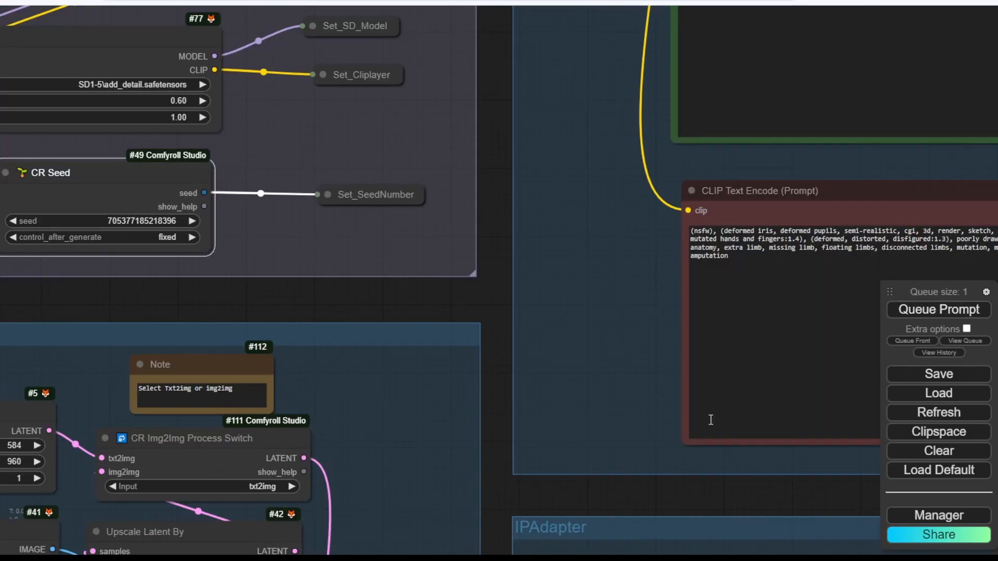
# Pan across the finished previews and select the rightmost red satin dress bar portrait.
pyautogui.scroll(-7, 662, 433)
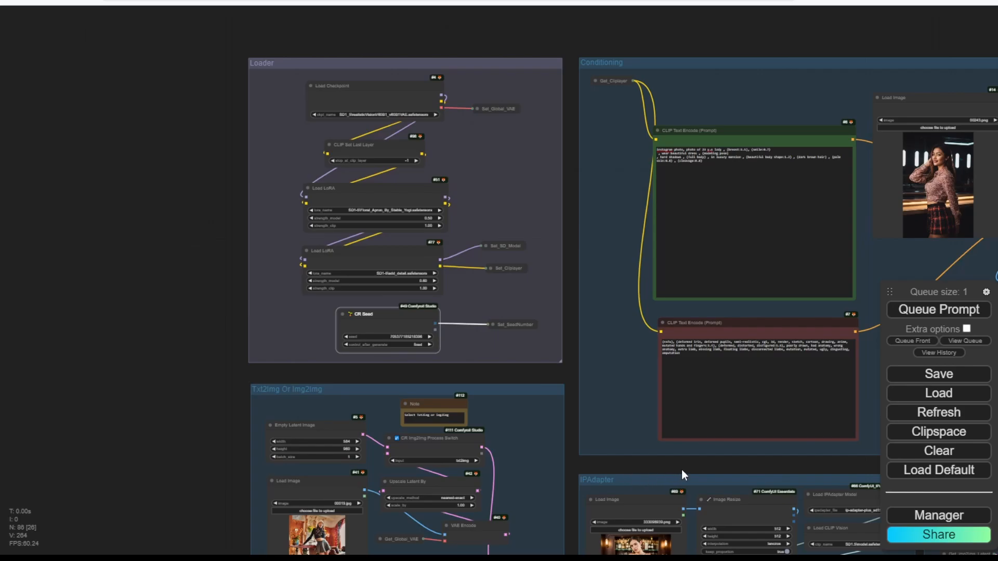
pyautogui.moveTo(681, 470); pyautogui.dragTo(202, 159)
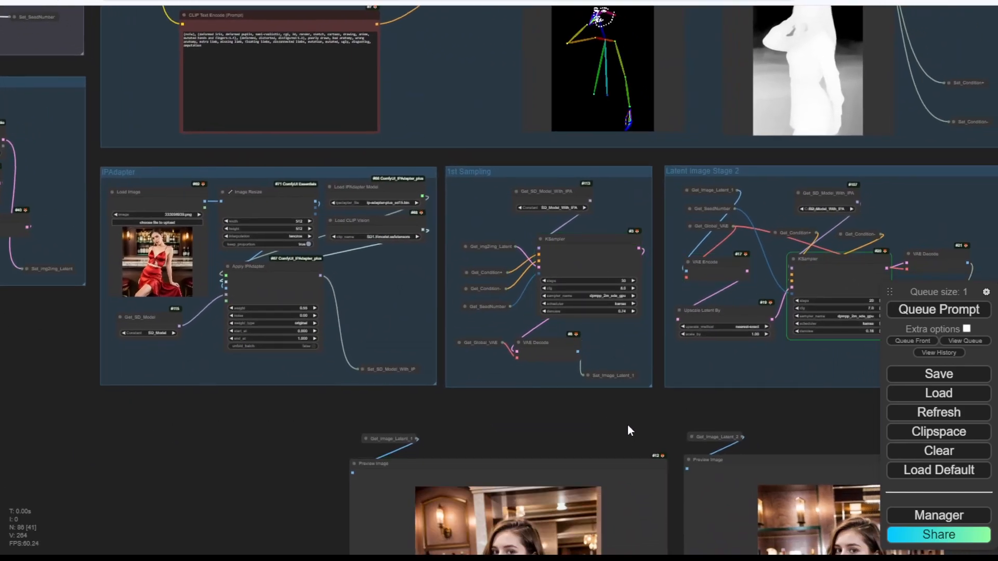
pyautogui.moveTo(635, 416); pyautogui.dragTo(557, 214)
pyautogui.scroll(-1, 558, 218)
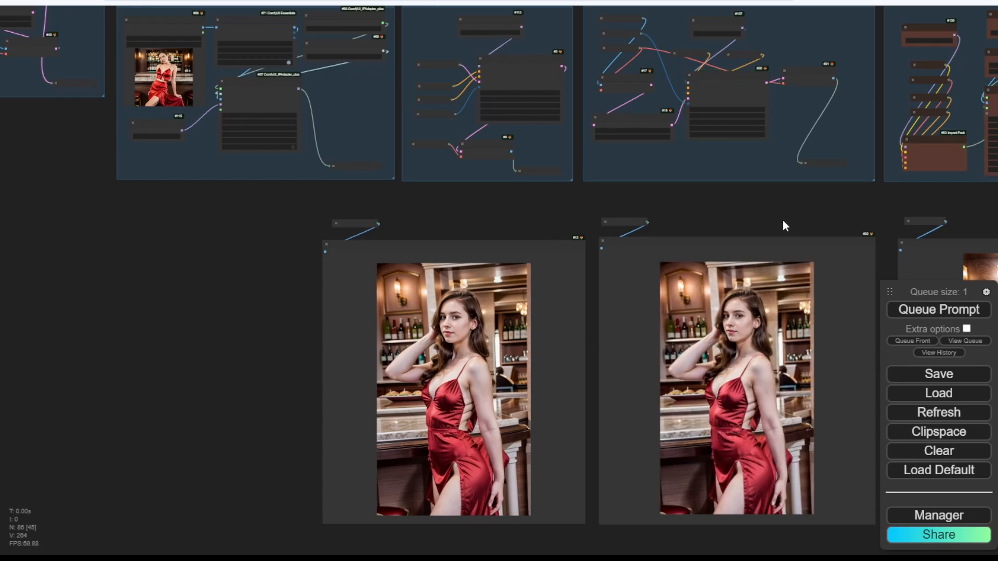
pyautogui.moveTo(780, 220); pyautogui.dragTo(249, 176)
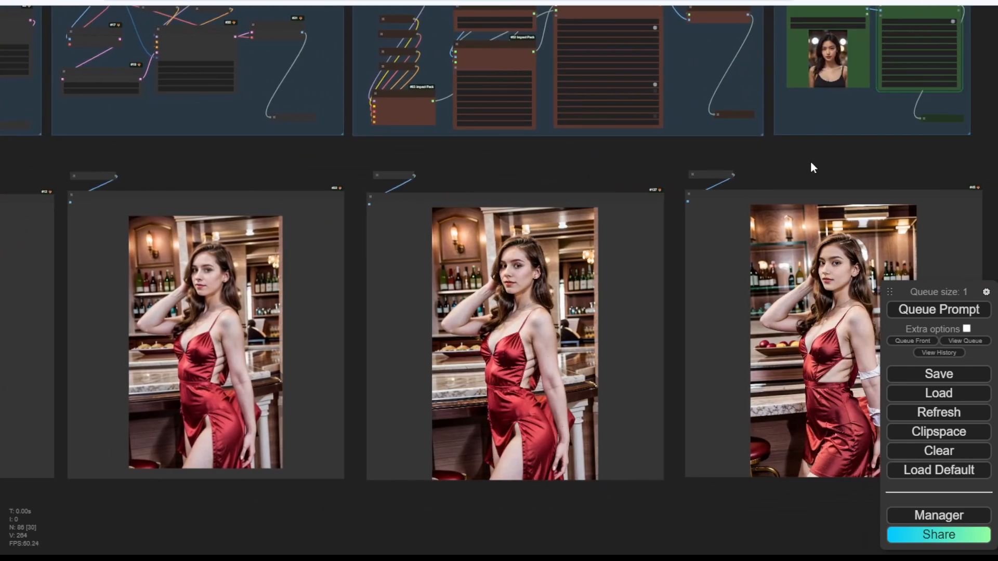
pyautogui.moveTo(809, 164); pyautogui.dragTo(761, 161)
pyautogui.click(787, 213)
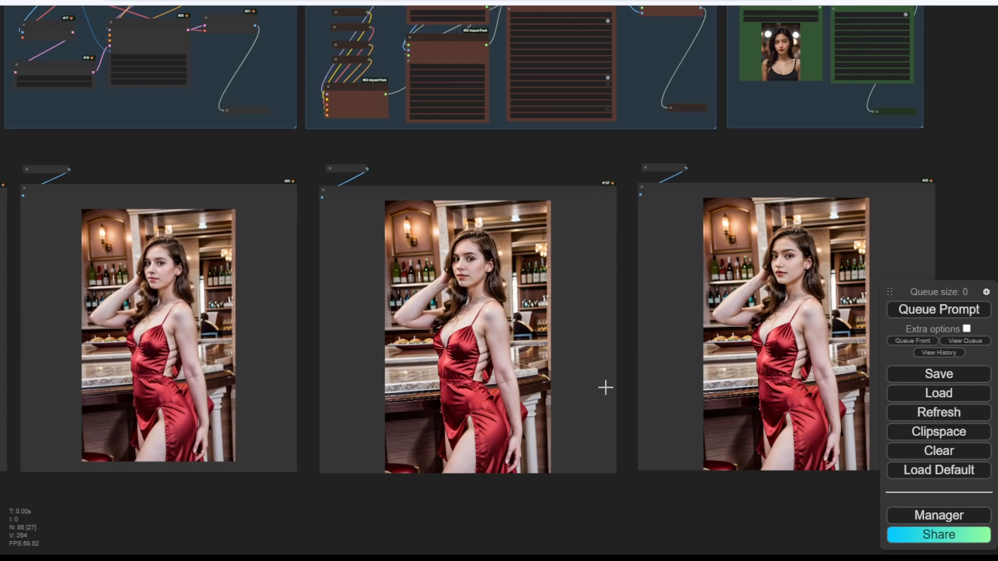
pyautogui.scroll(-1, 605, 387)
pyautogui.moveTo(531, 208); pyautogui.dragTo(628, 404)
pyautogui.scroll(3, 698, 200)
pyautogui.scroll(3, 625, 315)
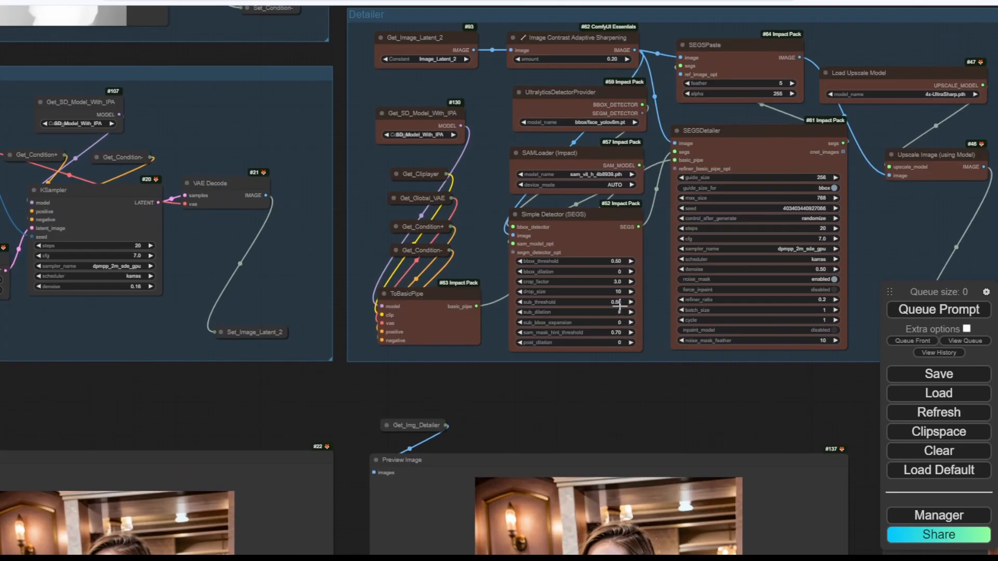
pyautogui.scroll(3, 603, 164)
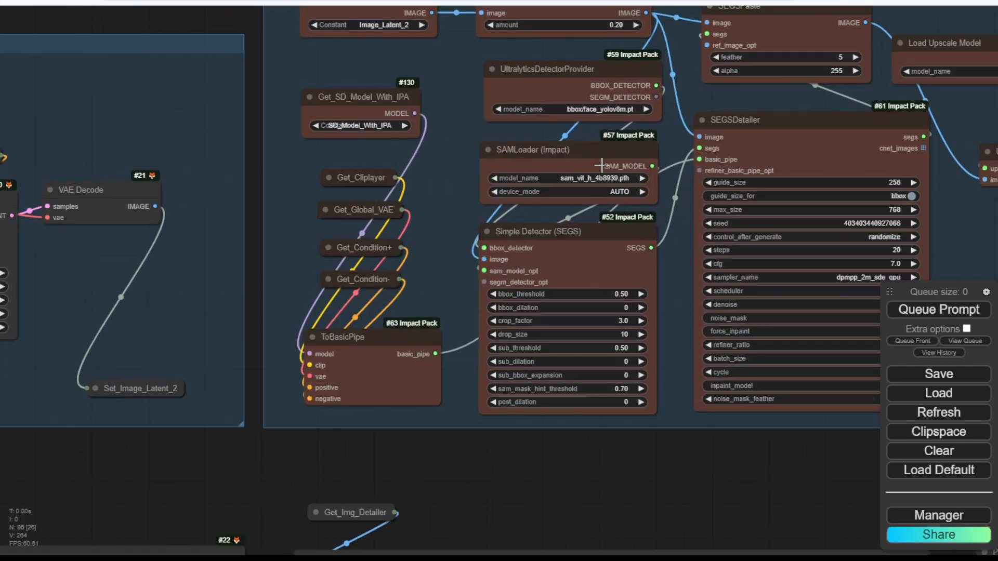
pyautogui.scroll(-5, 613, 384)
pyautogui.scroll(5, 541, 445)
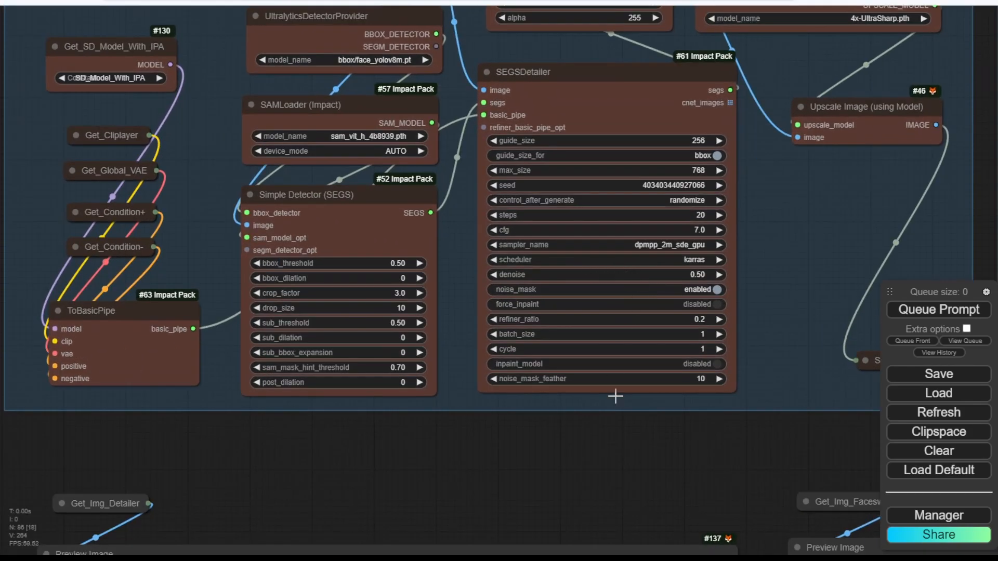
pyautogui.scroll(-3, 589, 478)
pyautogui.scroll(5, 572, 248)
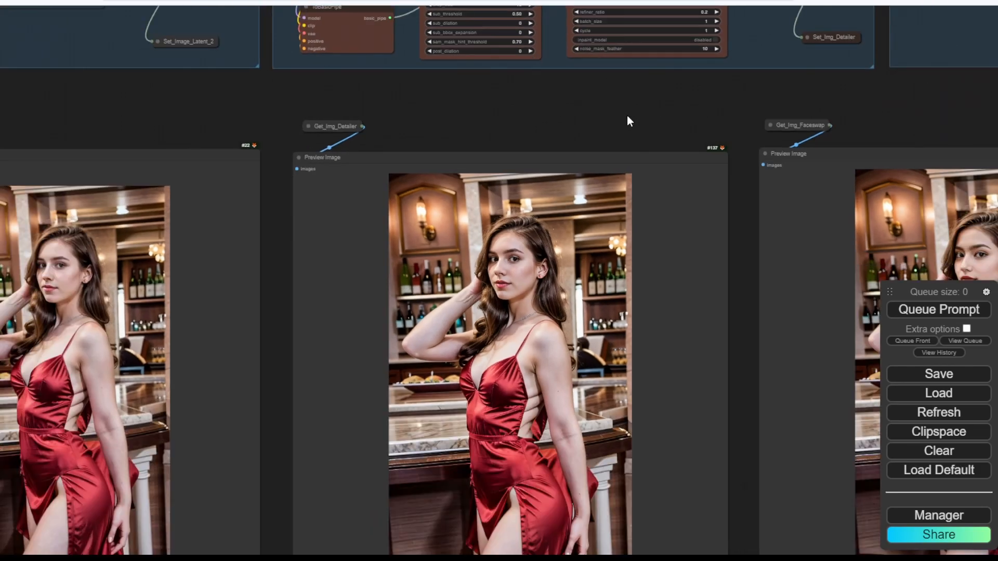
pyautogui.moveTo(544, 114); pyautogui.dragTo(648, 116)
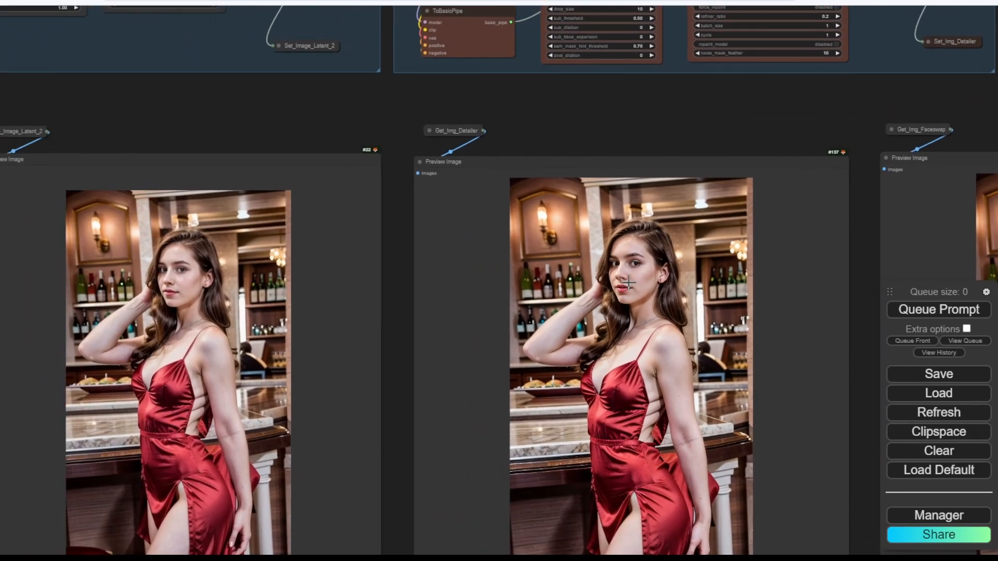
pyautogui.scroll(-3, 487, 354)
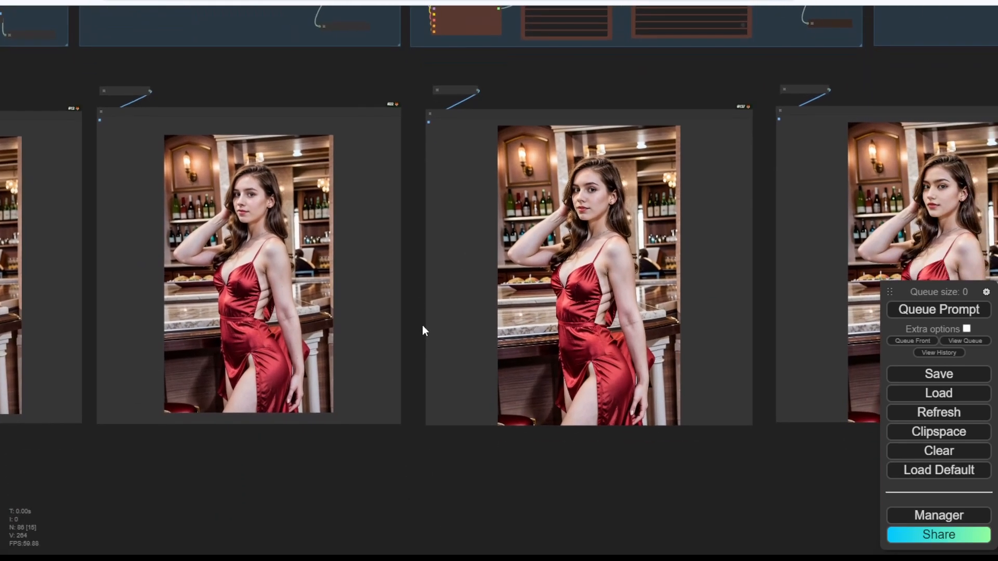
pyautogui.moveTo(422, 325); pyautogui.dragTo(617, 401)
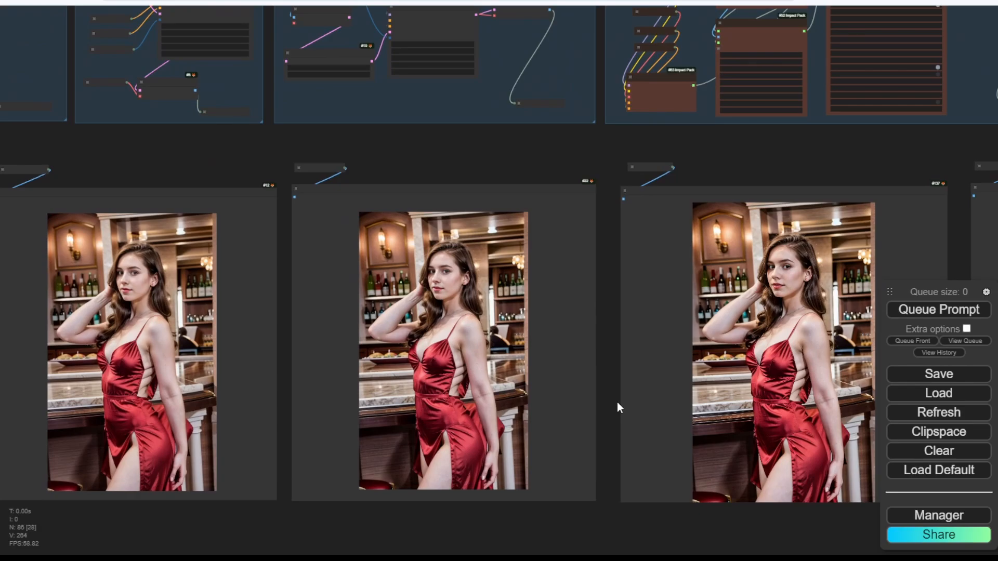
pyautogui.moveTo(617, 401); pyautogui.dragTo(607, 404)
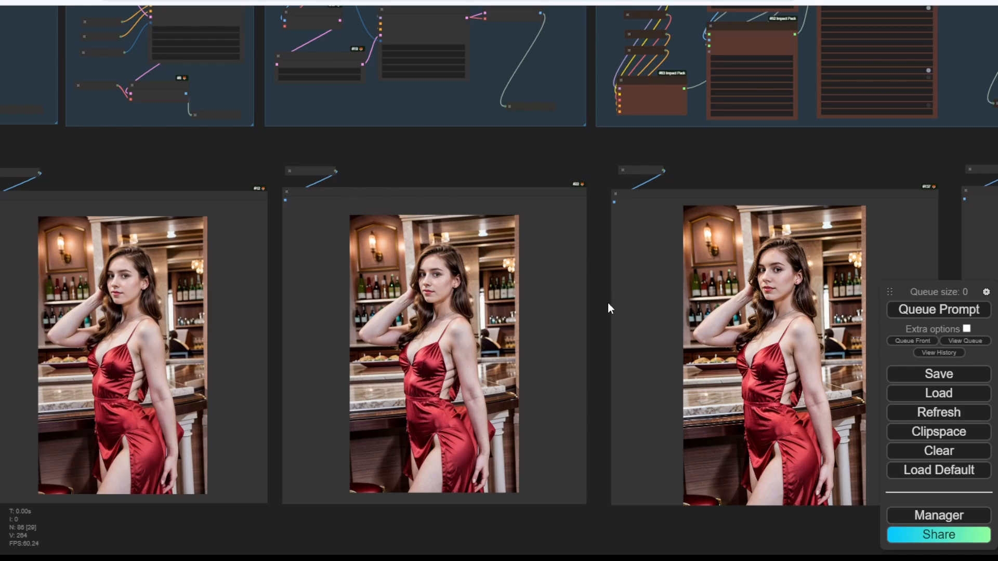
pyautogui.scroll(-2, 606, 307)
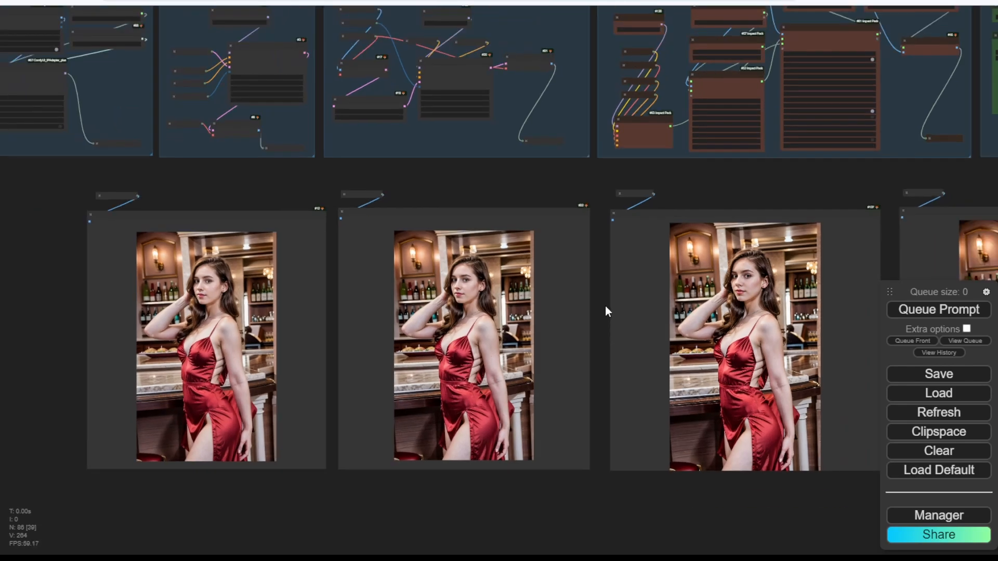